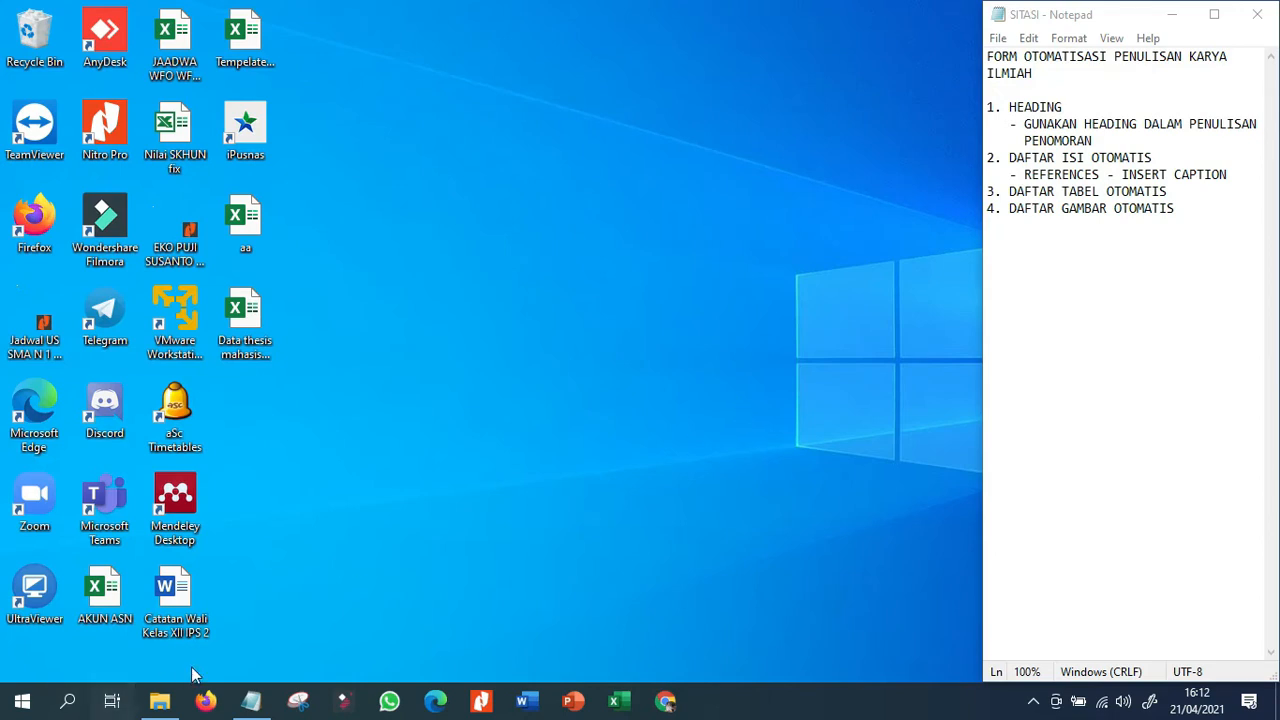
Open the document "0. form thesis kuantitatif" from the form thesis folder in File Explorer.
click(250, 701)
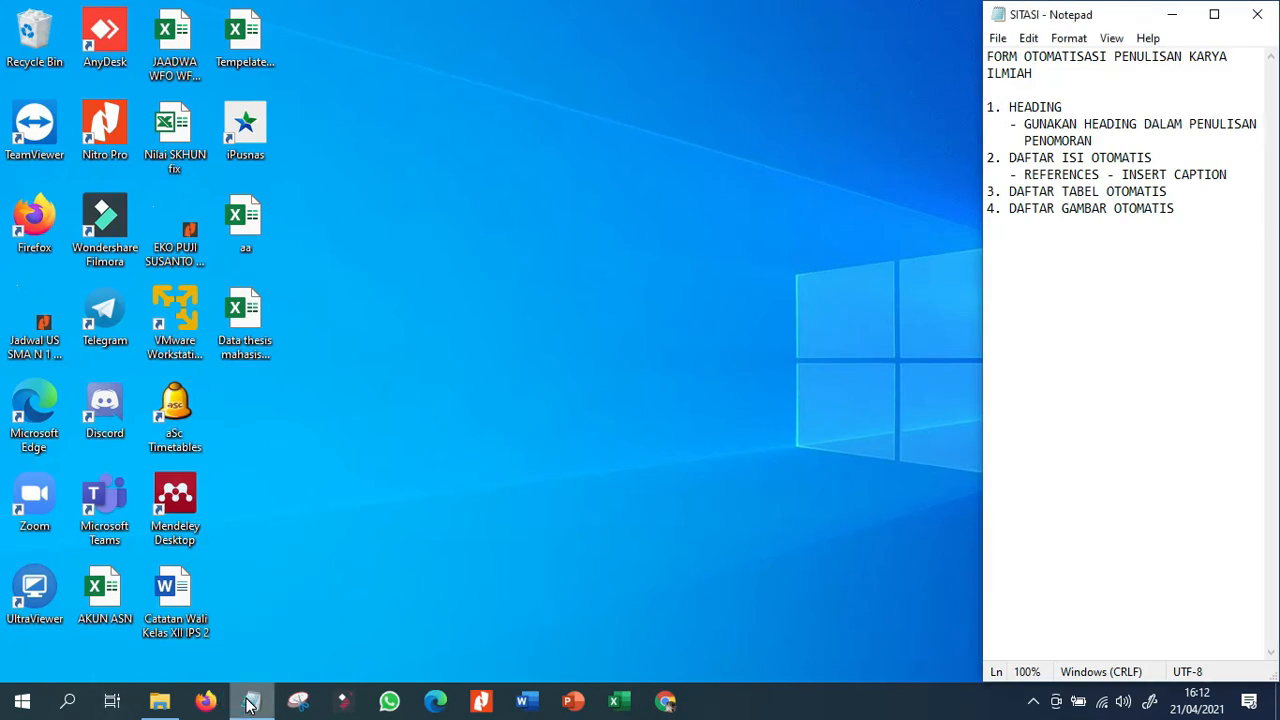
click(174, 706)
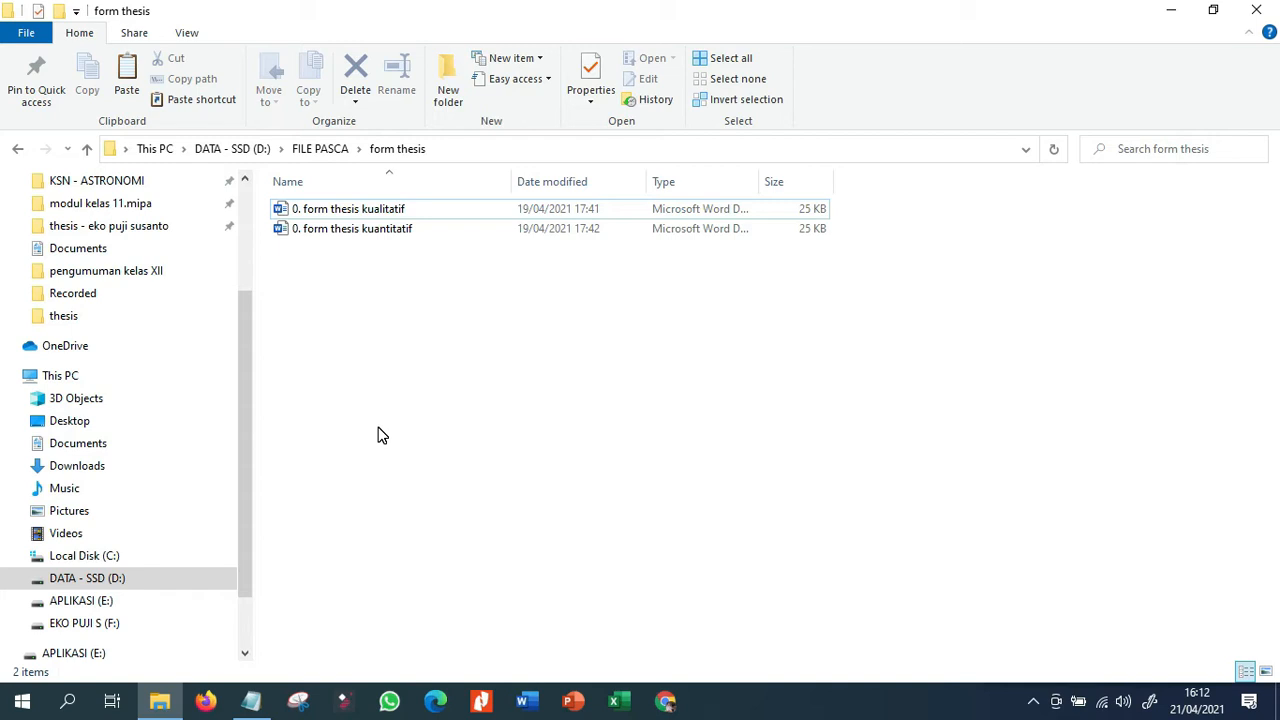
right_click(375, 390)
click(462, 184)
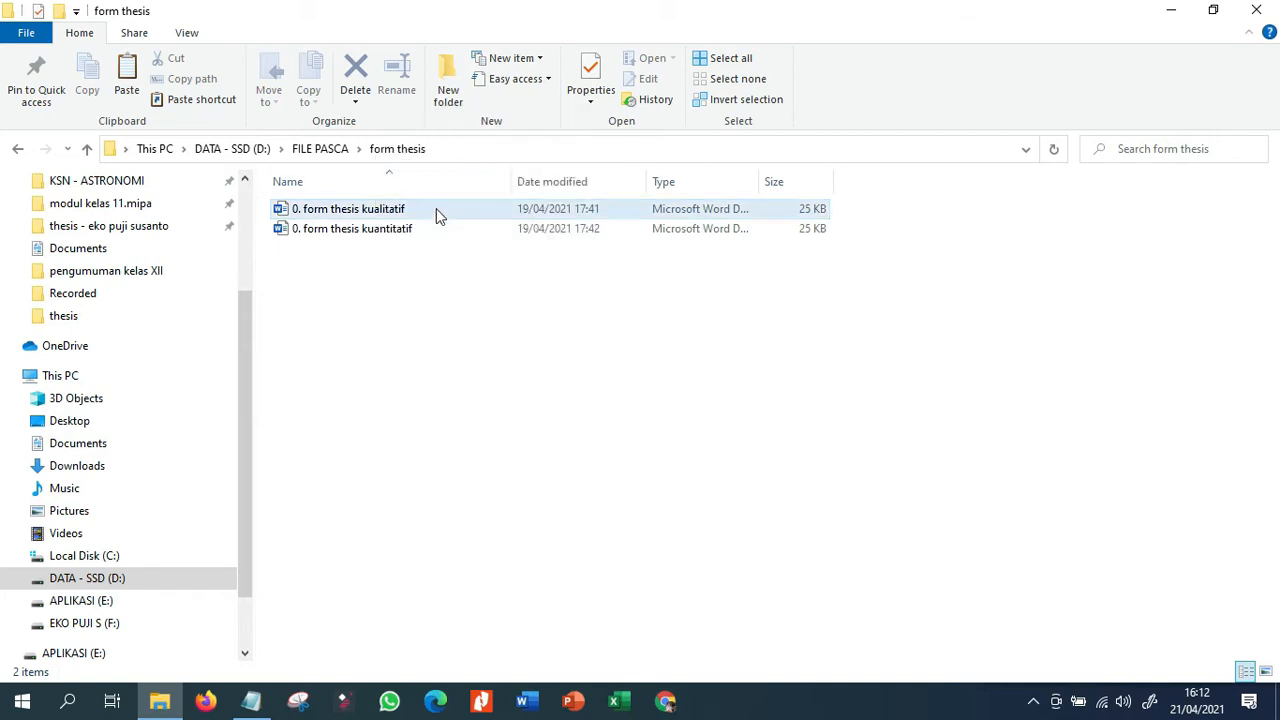
click(353, 233)
double_click(353, 233)
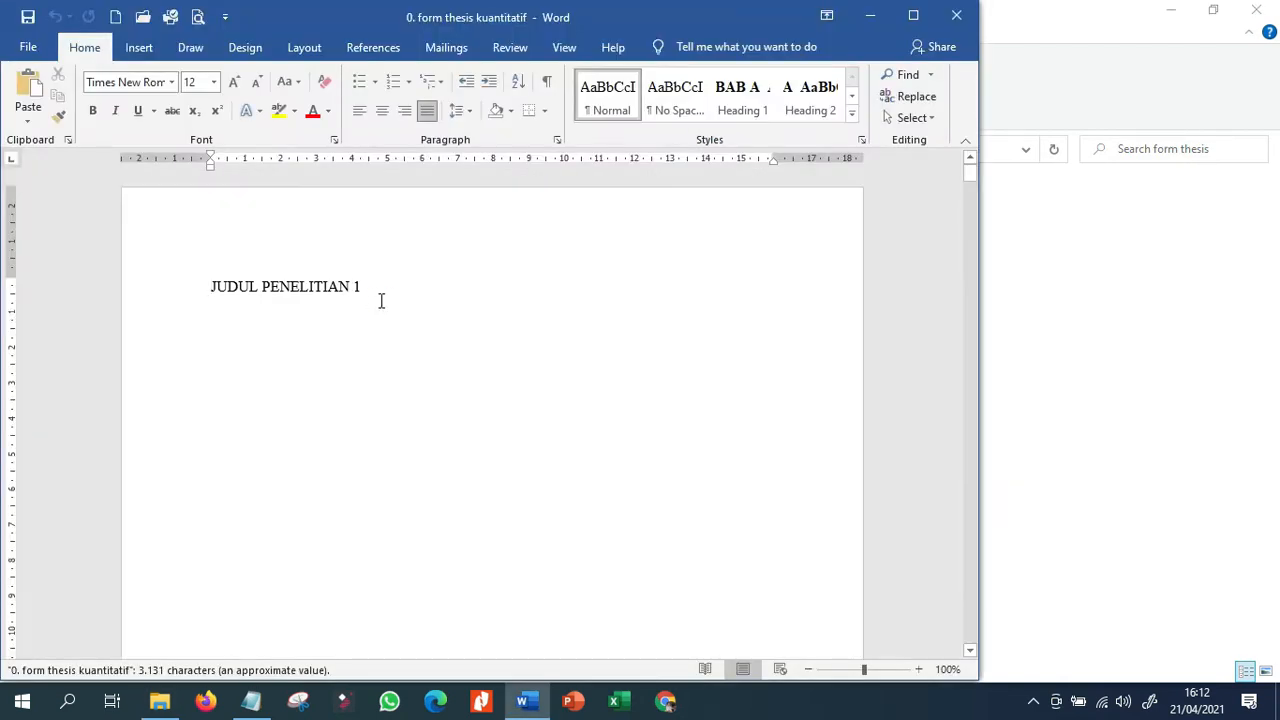
Look through the thesis template from the title page to BAB I, including its contents, table and figure list pages.
scroll(358, 419, down, 15)
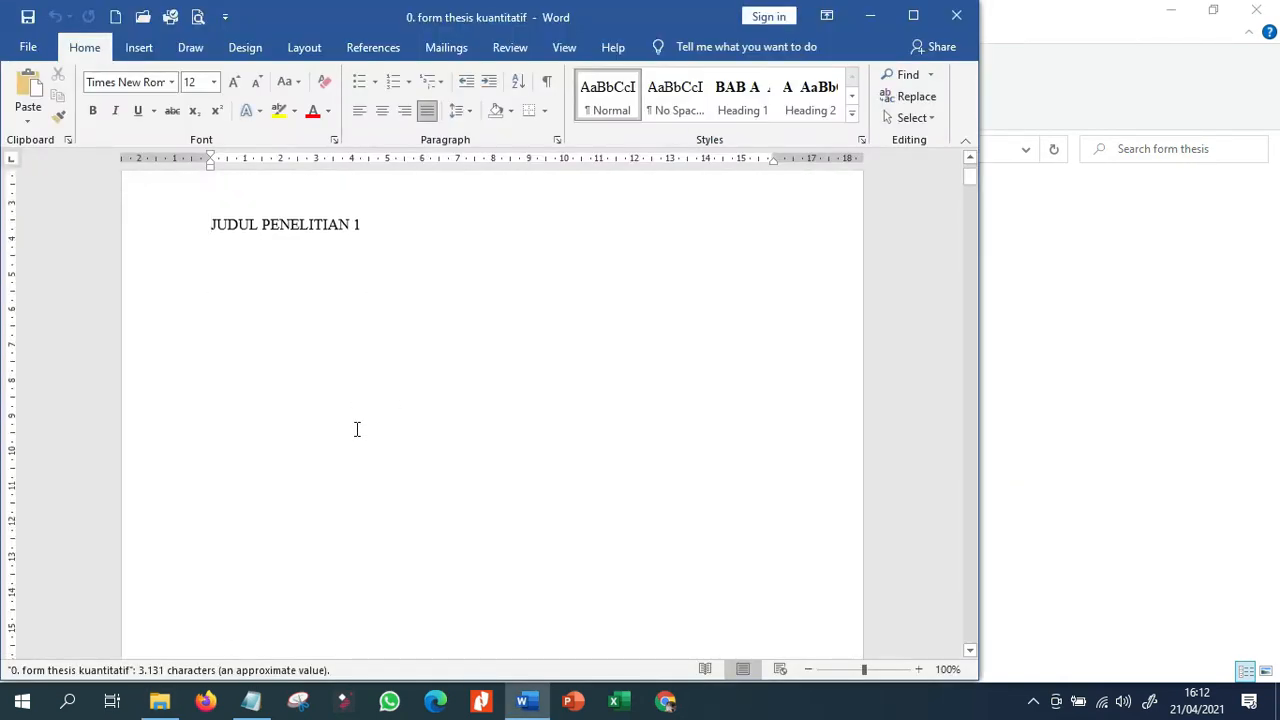
scroll(285, 481, down, 3)
scroll(285, 470, up, 8)
scroll(284, 470, up, 3)
scroll(249, 497, down, 12)
scroll(216, 503, down, 20)
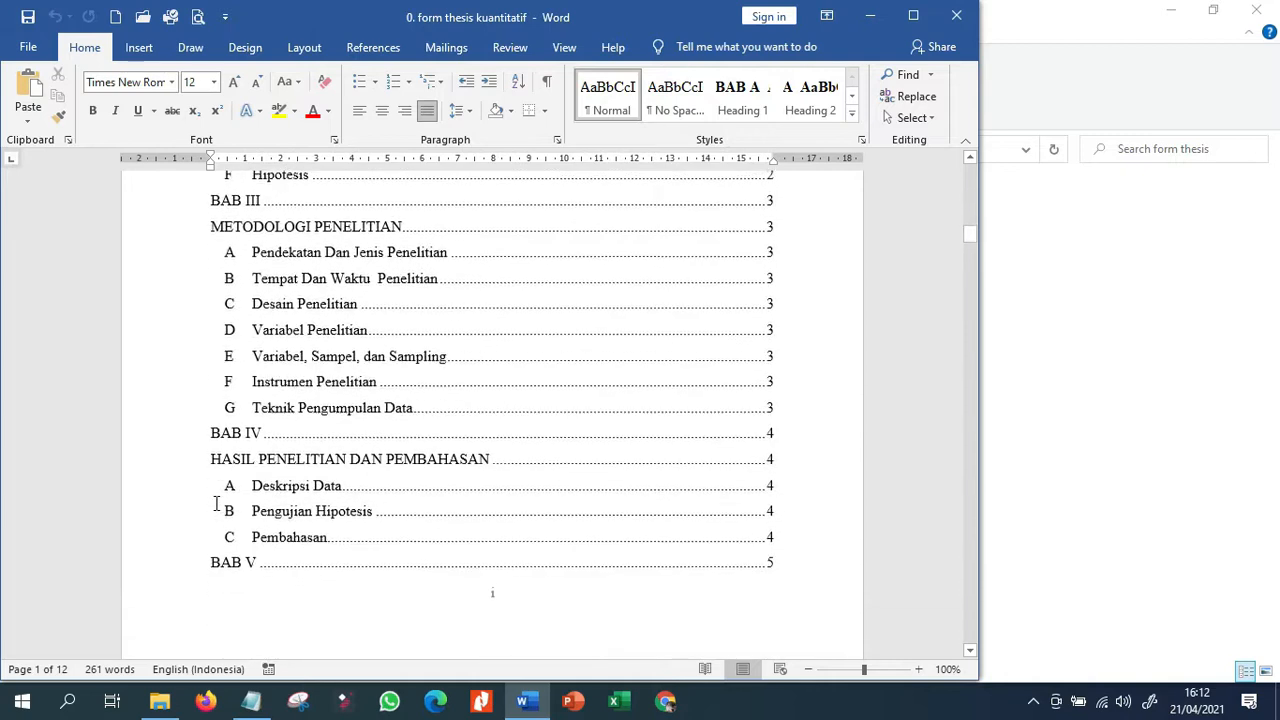
scroll(192, 530, down, 20)
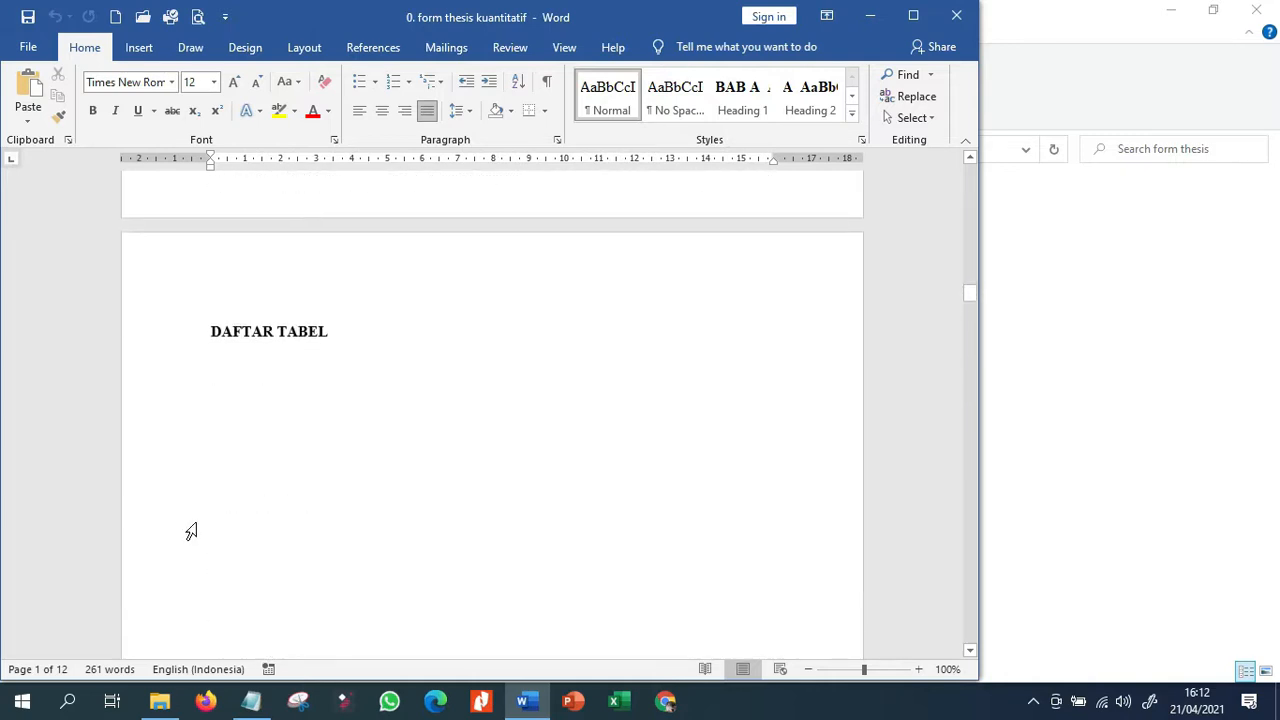
scroll(190, 535, down, 20)
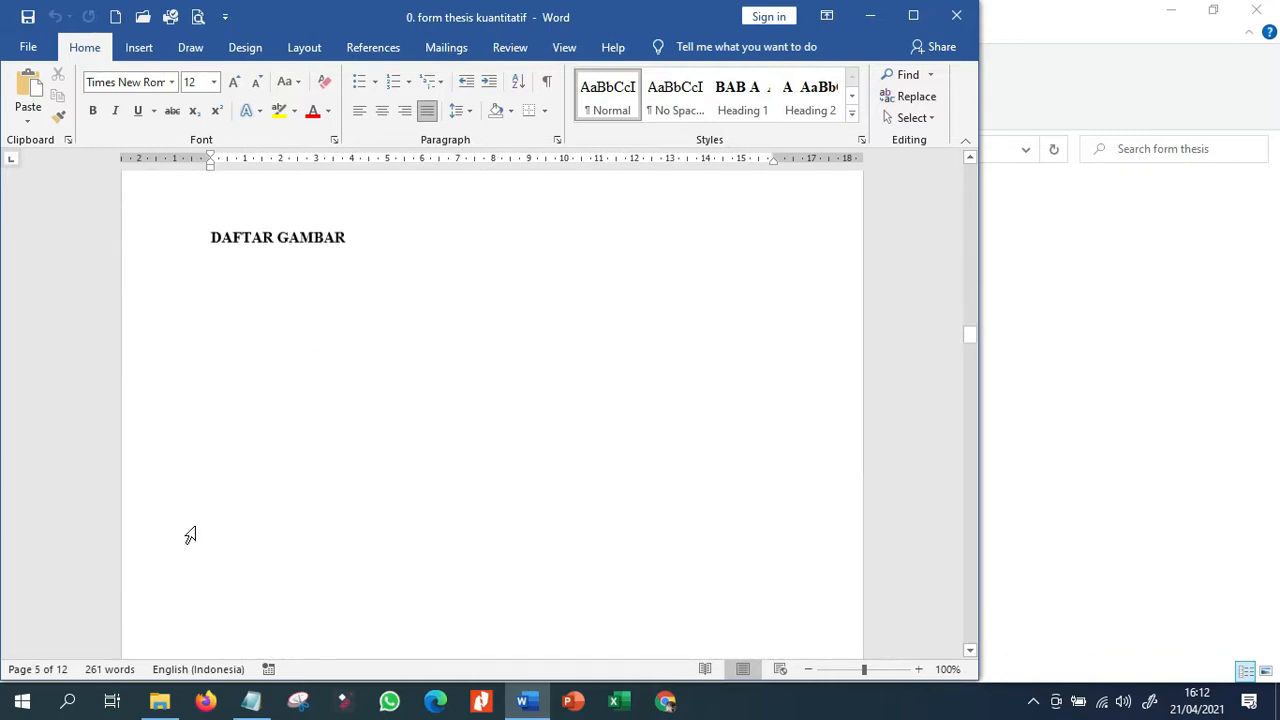
scroll(190, 530, down, 4)
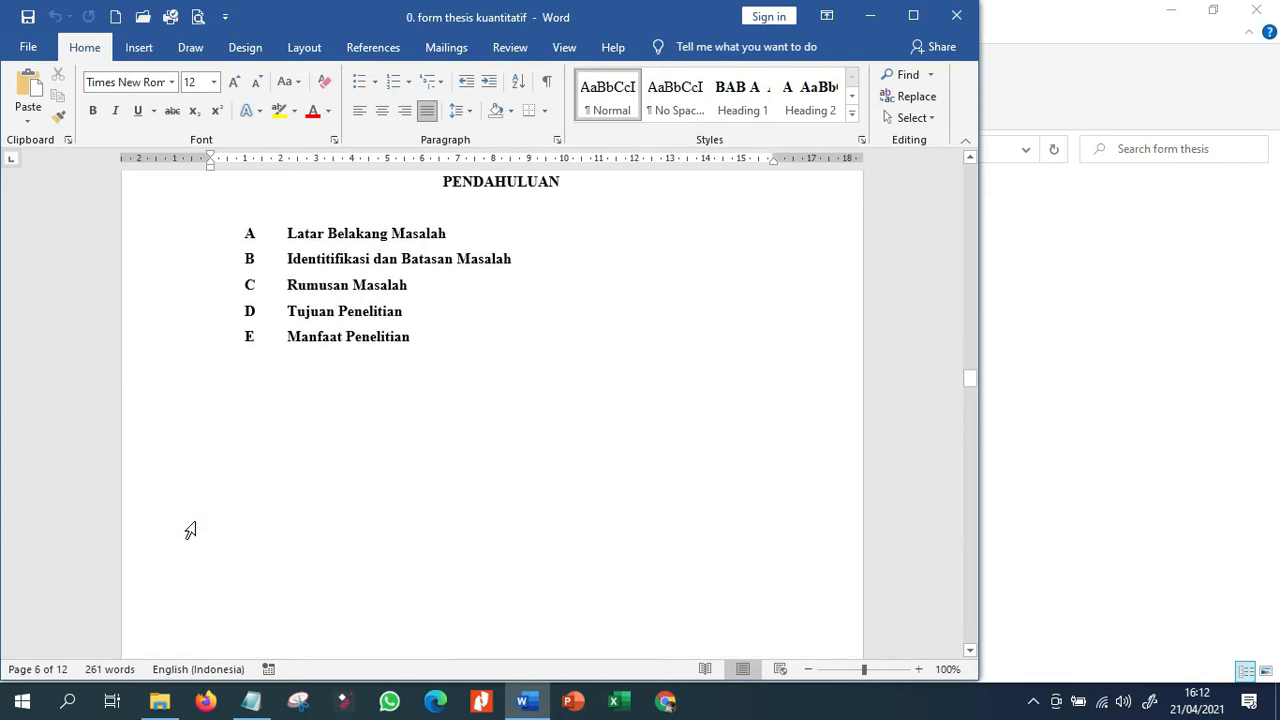
scroll(190, 530, up, 8)
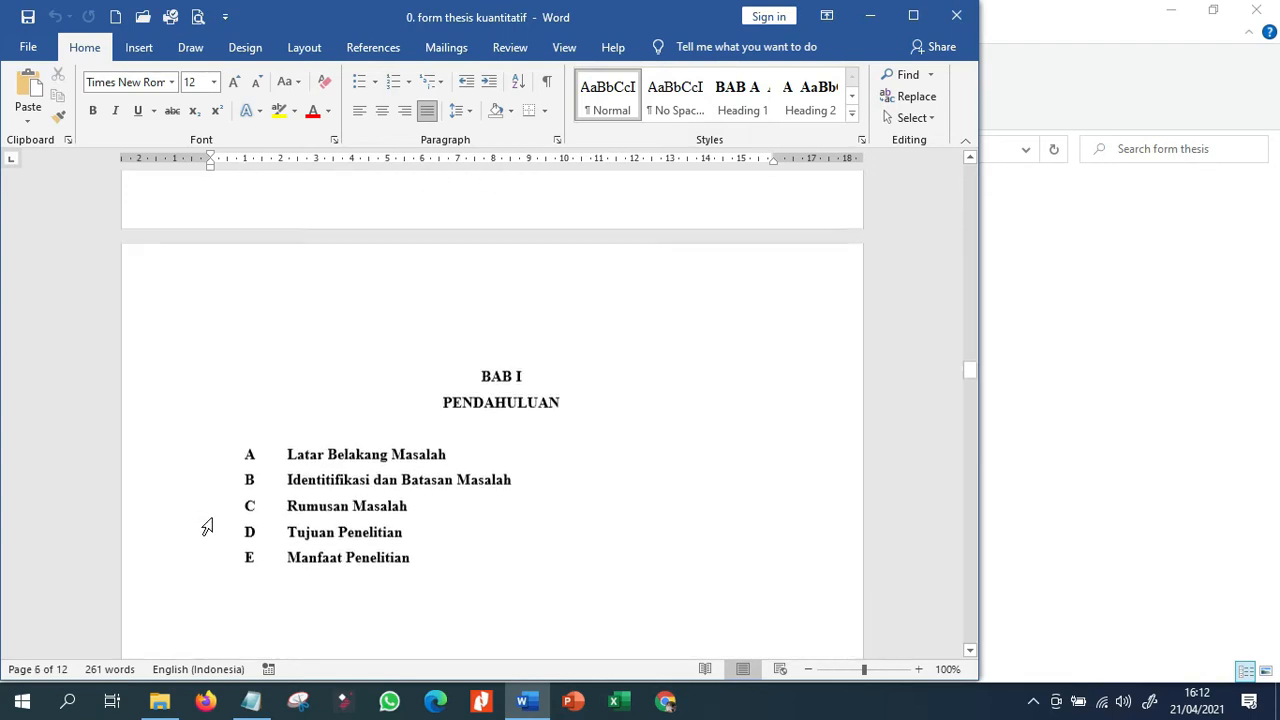
drag(970, 352, 969, 178)
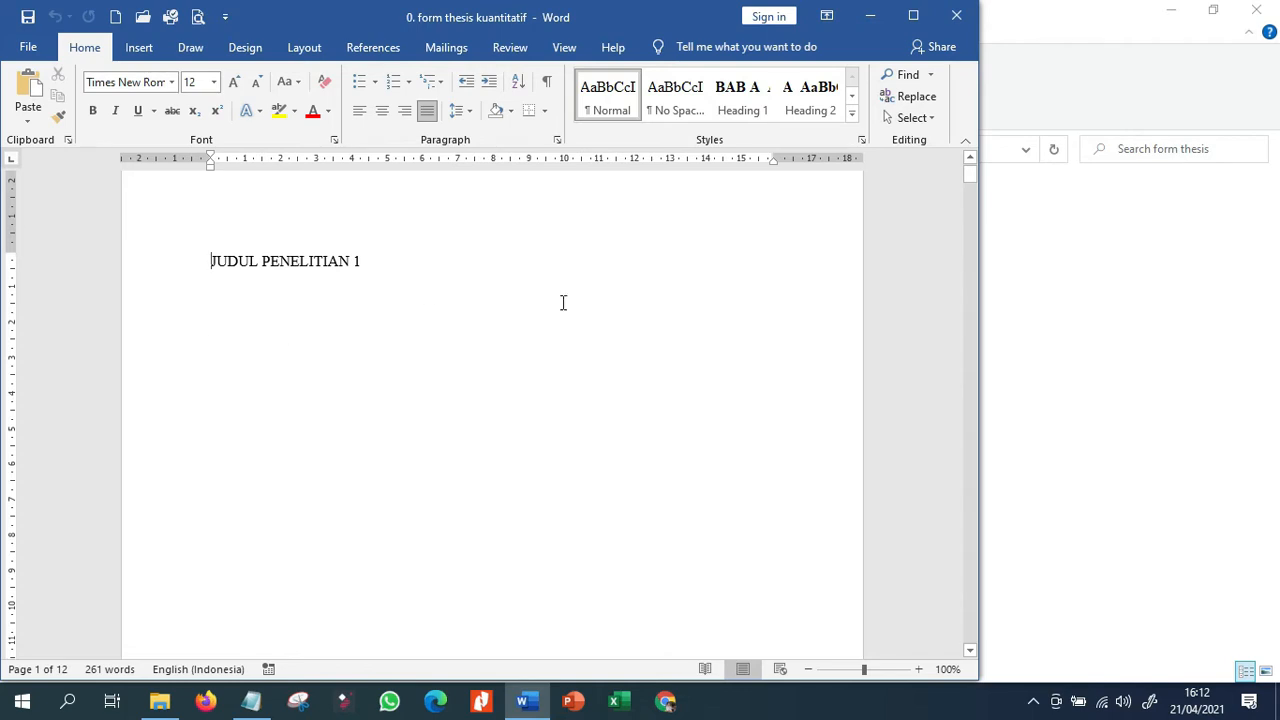
Show the SITASI notes beside the document and examine the DAFTAR ISI heading and its contents entries.
click(258, 700)
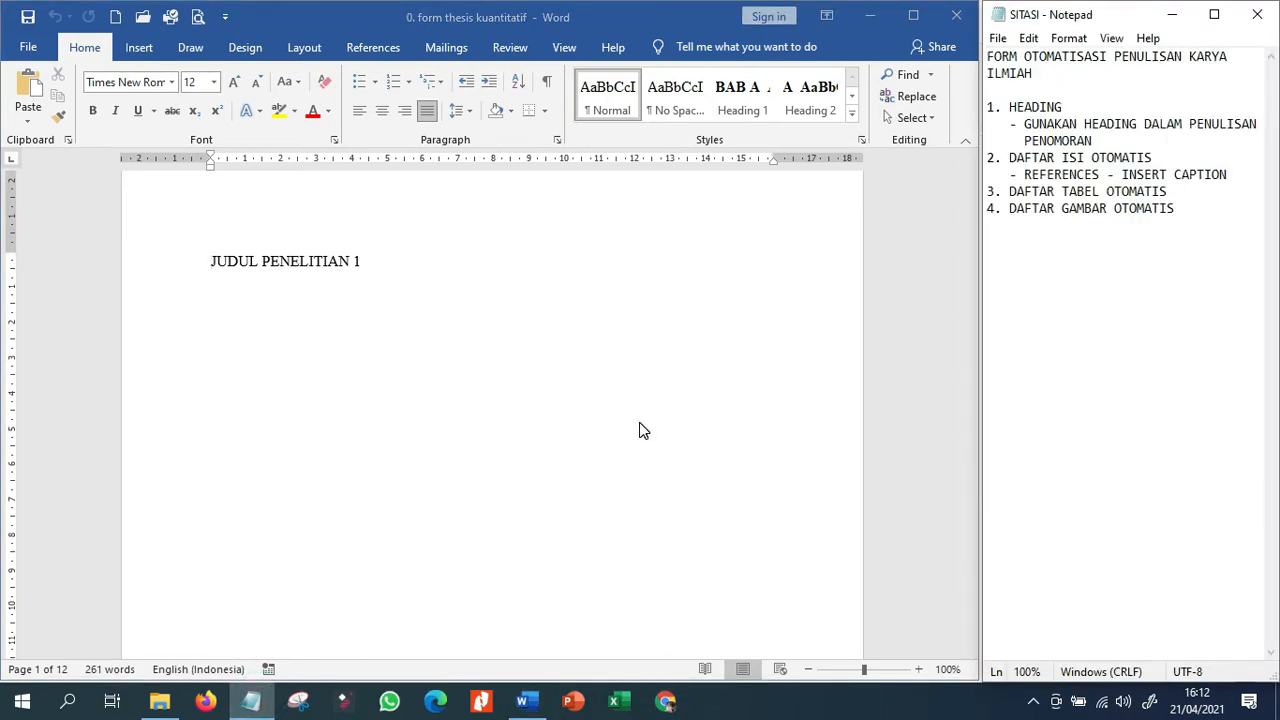
scroll(641, 430, down, 15)
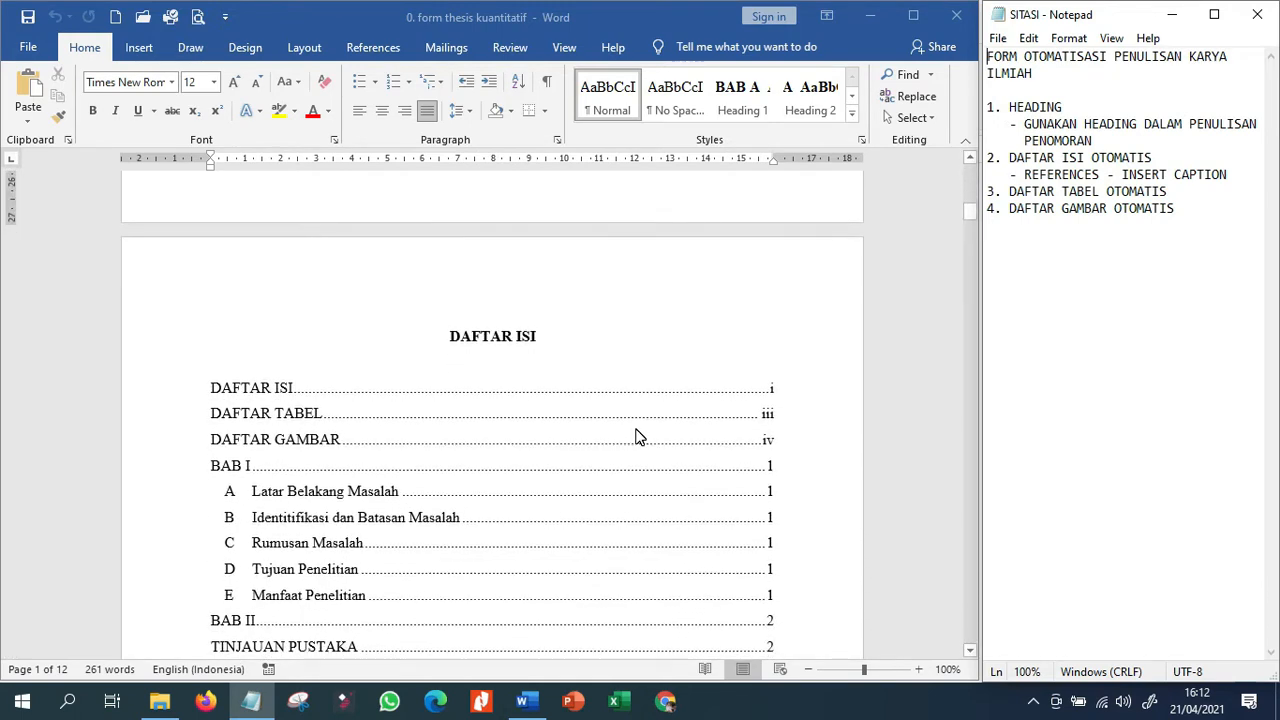
click(608, 428)
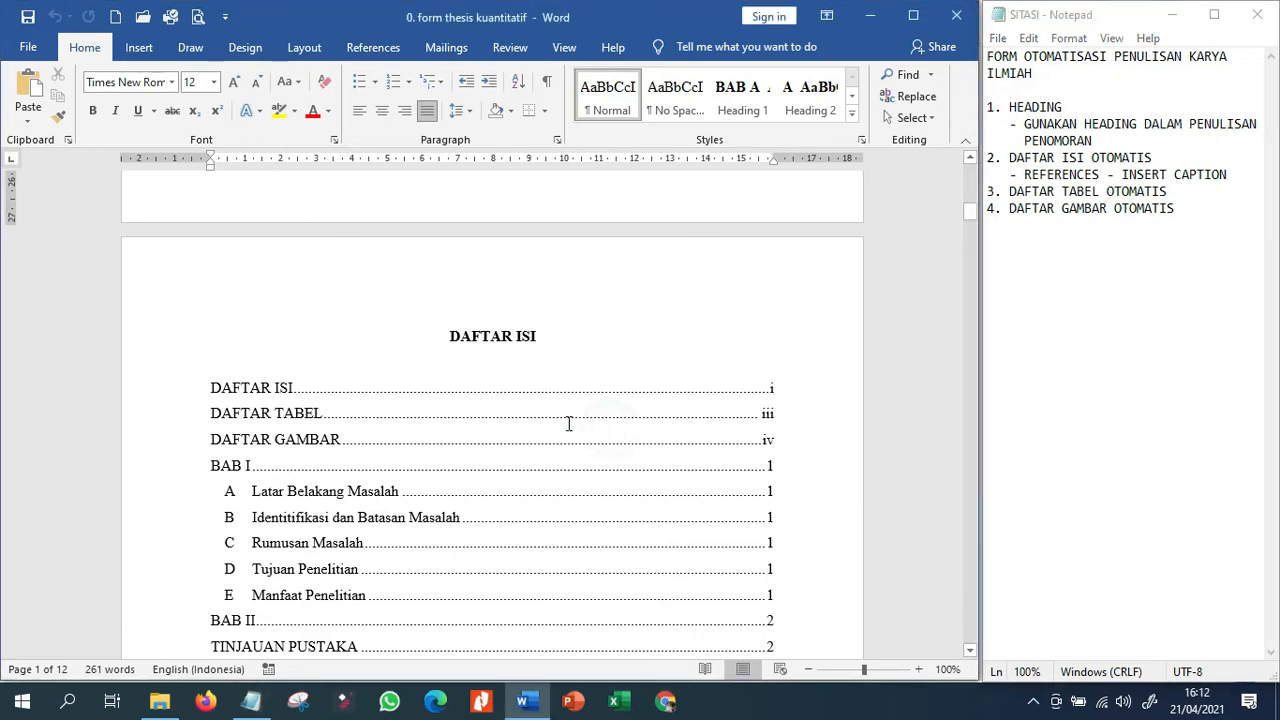
click(513, 418)
click(443, 391)
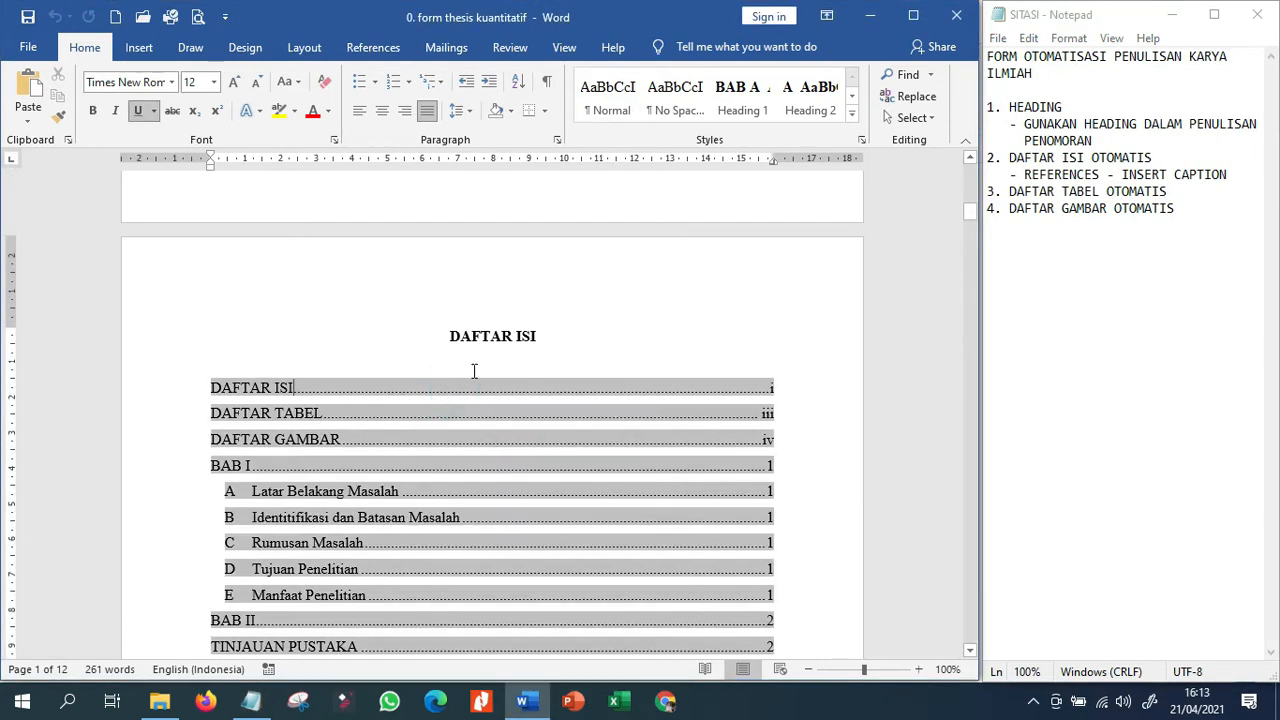
click(519, 336)
scroll(257, 400, up, 8)
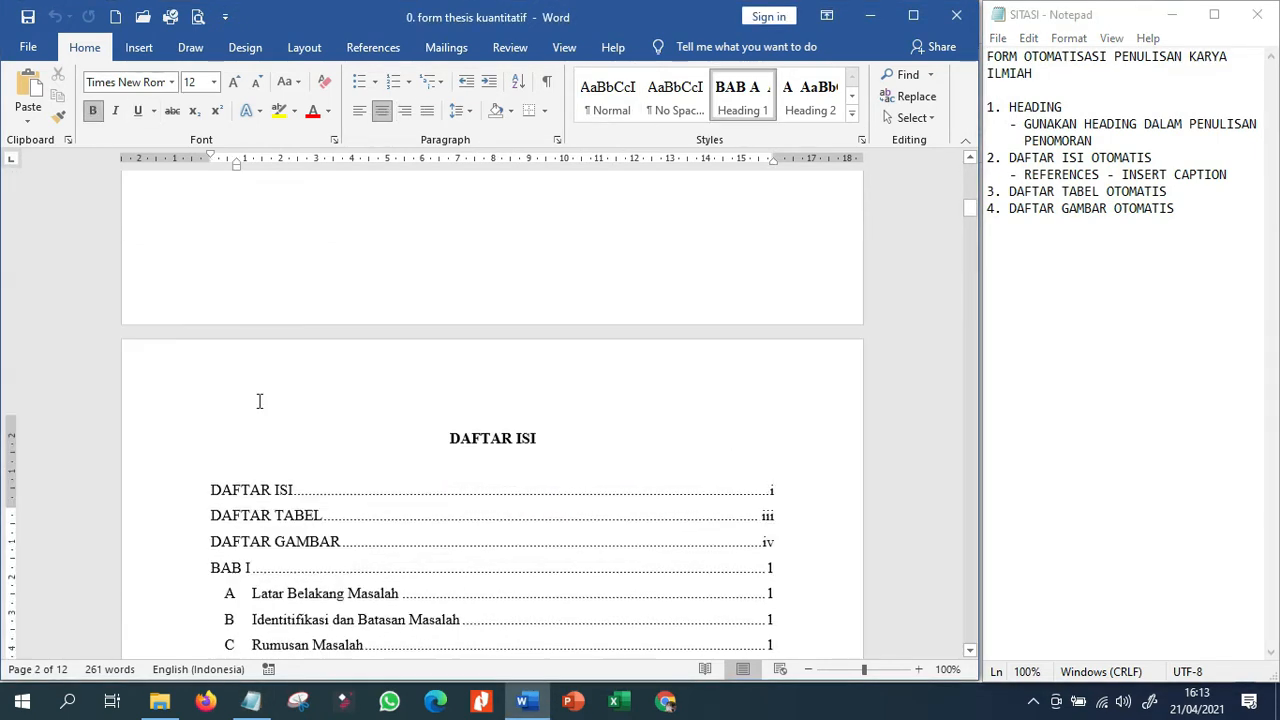
scroll(257, 400, up, 4)
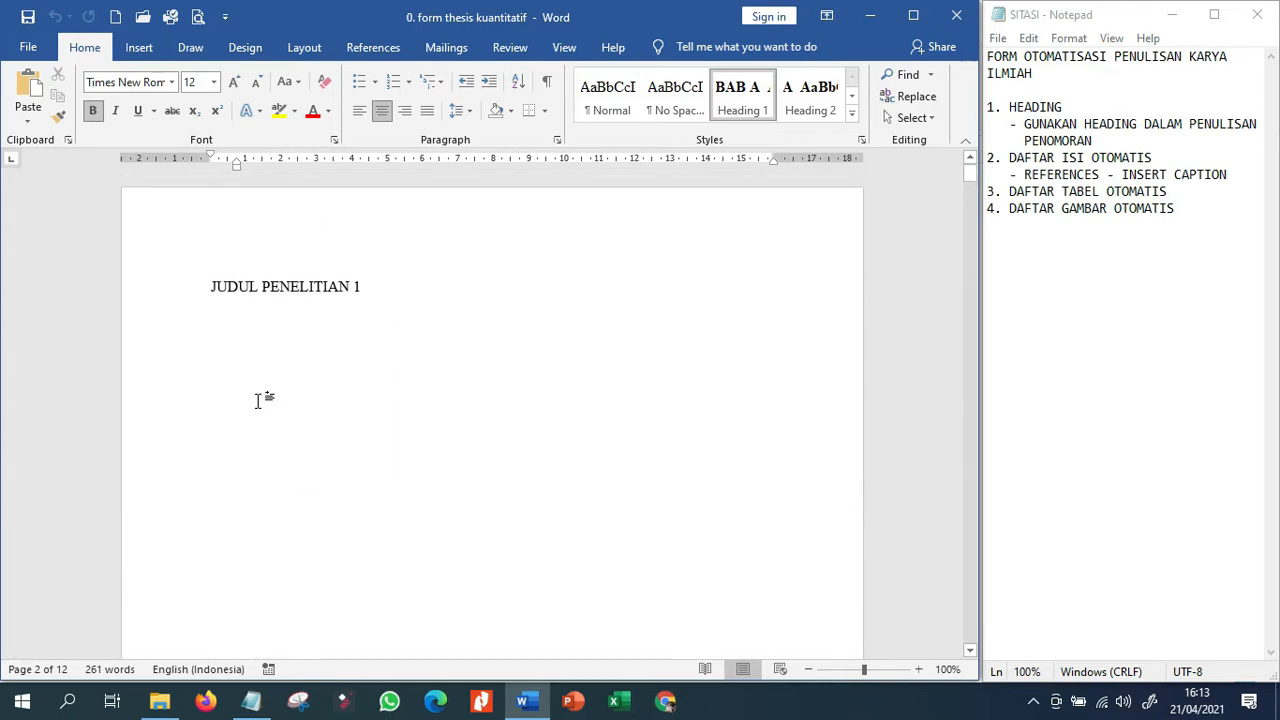
Replace the title-page text with "PENGARUH PEMBELAJARAN MODEL WEDUS TERHADAP PRESTASI SISWA SMA CAHAYA".
click(203, 297)
drag(203, 297, 385, 280)
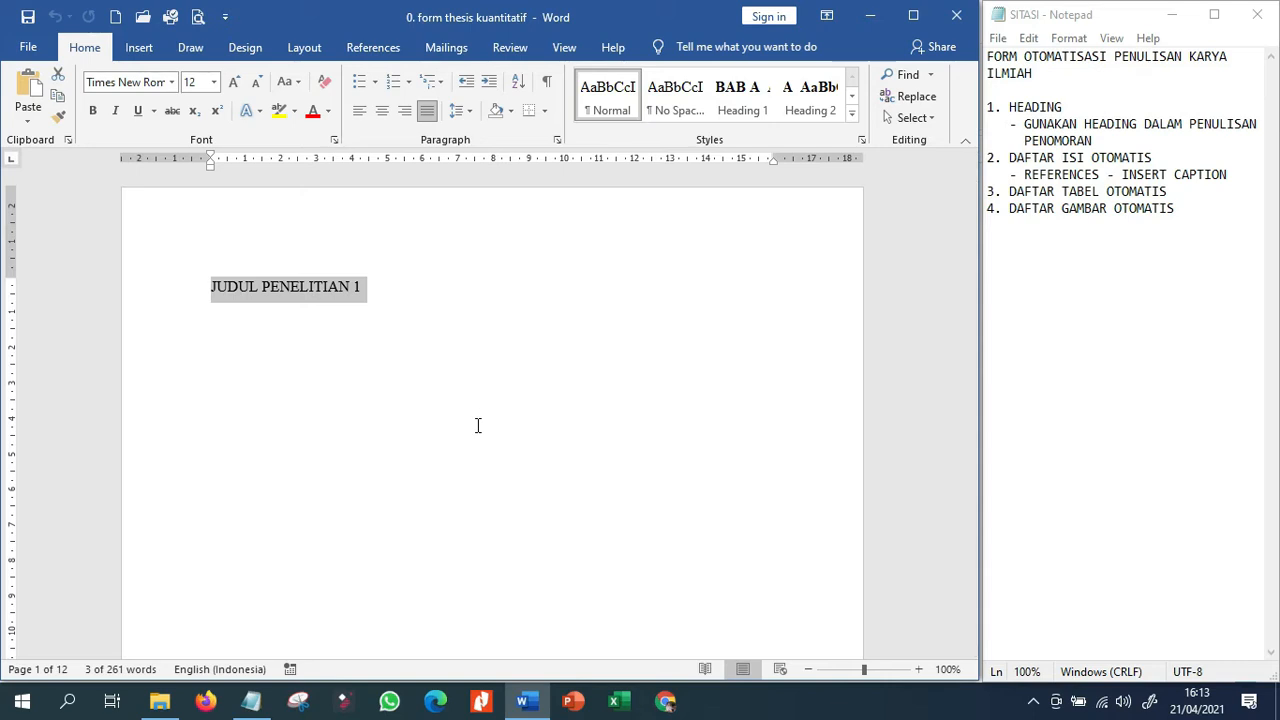
text(PENGARUH PEMBELAJARAN MODEL WEDU)
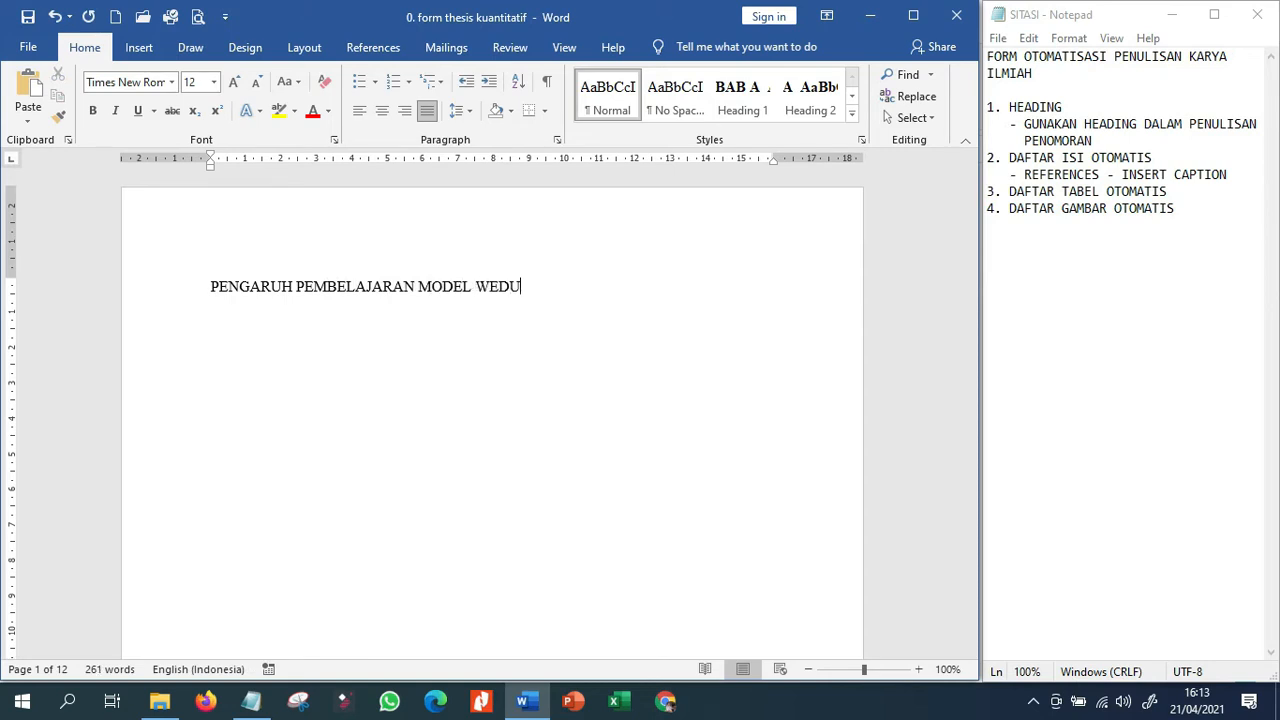
text(S TERHADAP PRESTASI)
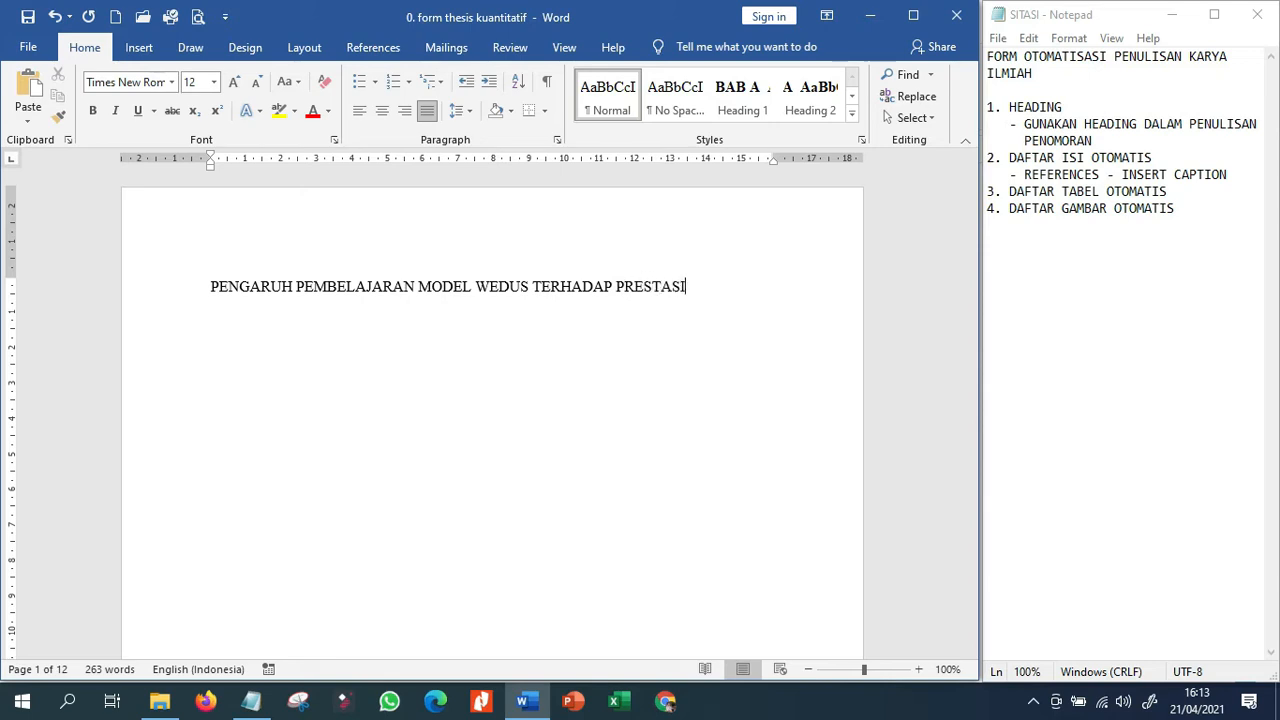
text( SISWA SMAN )
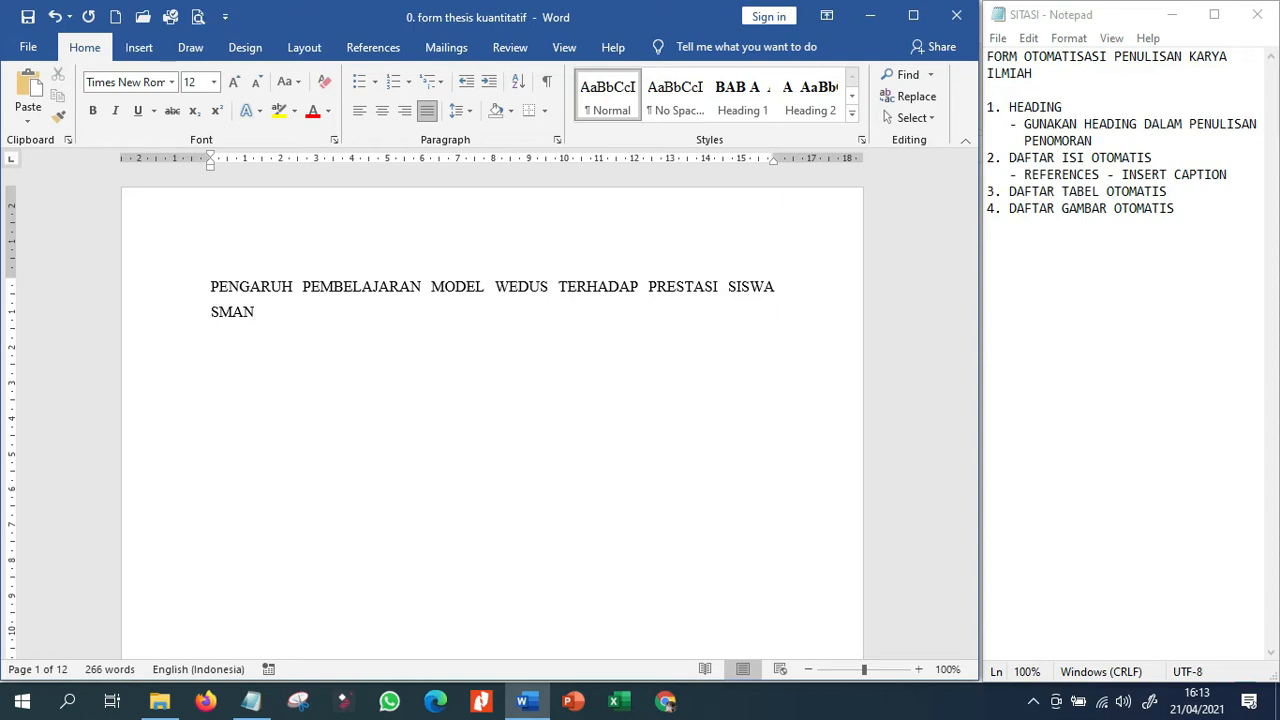
text(1 N)
key(BackSpace)
key(BackSpace)
key(BackSpace)
key(BackSpace)
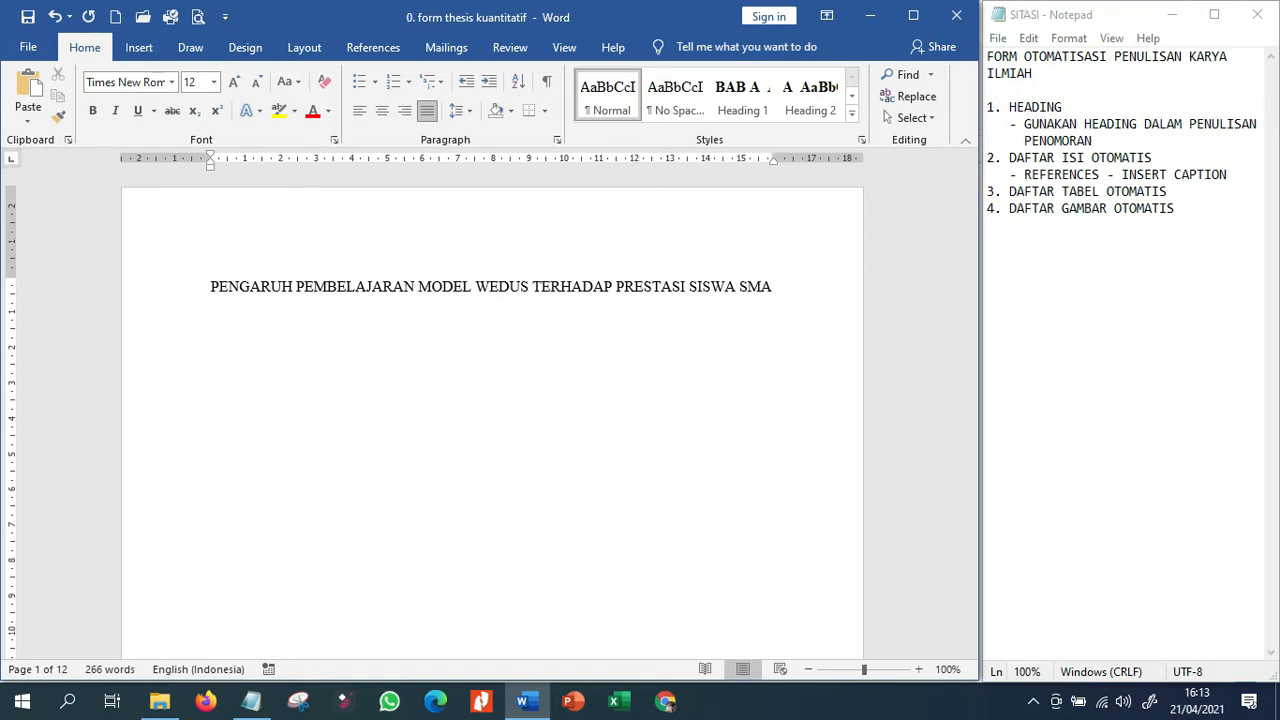
text(CAHAYA)
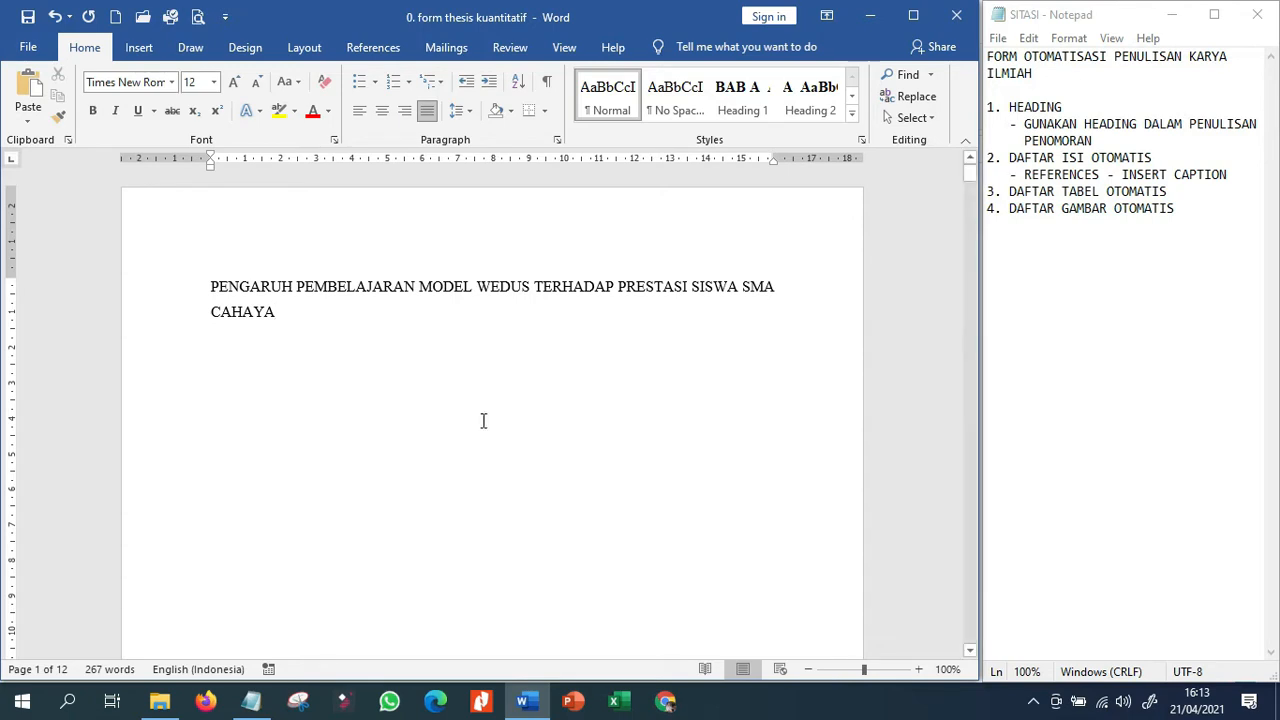
Insert "(WISATA EDUKASI)" after WEDUS in the title.
click(533, 286)
text(()
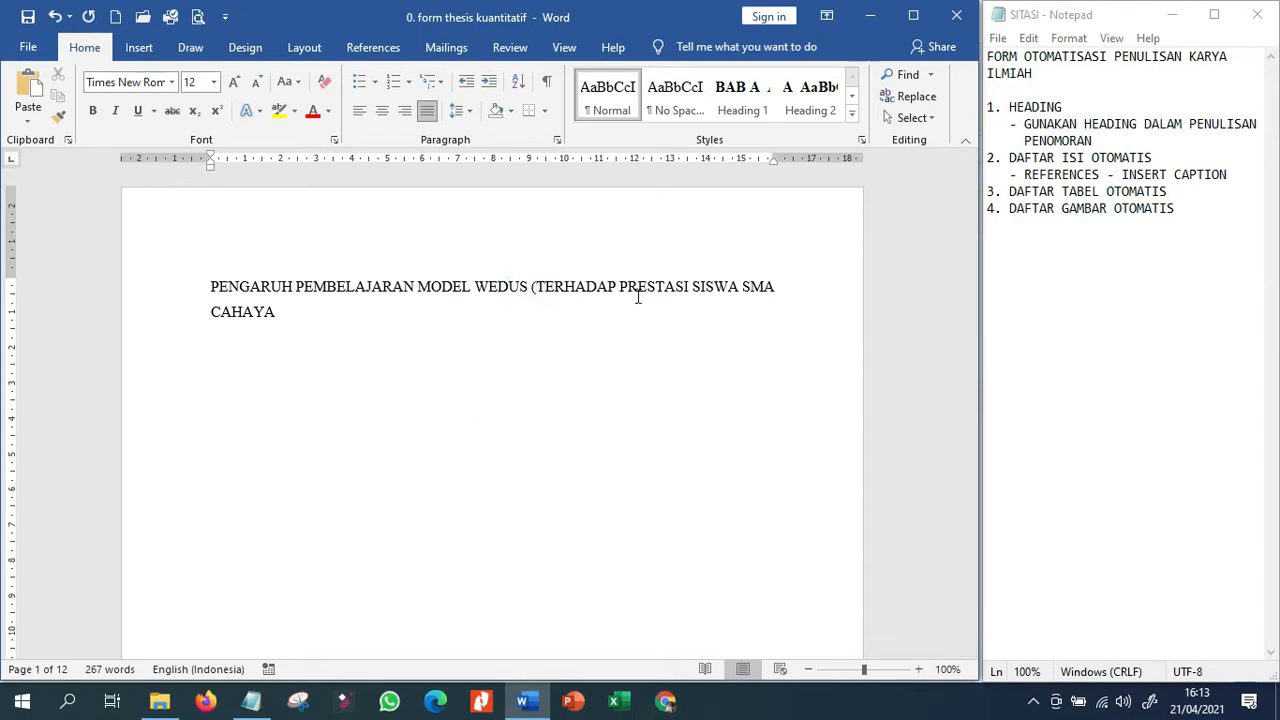
text(WISATA E)
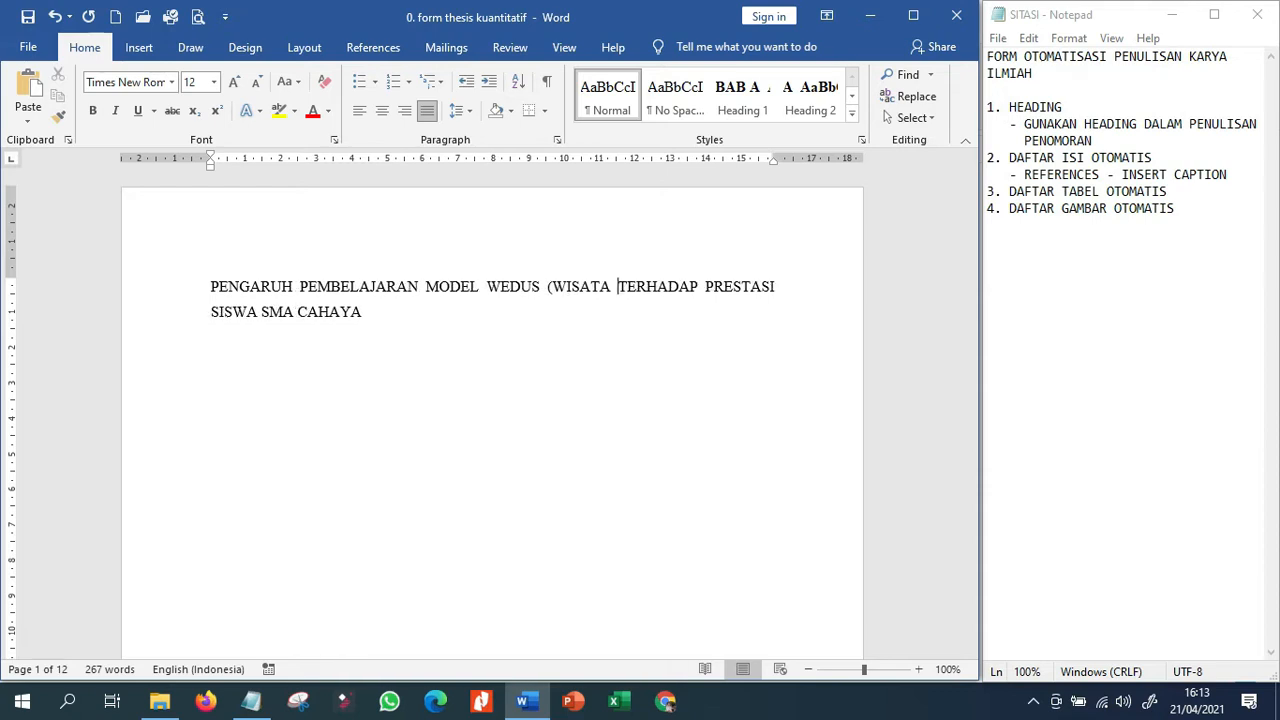
text(D)
text(UKASI)
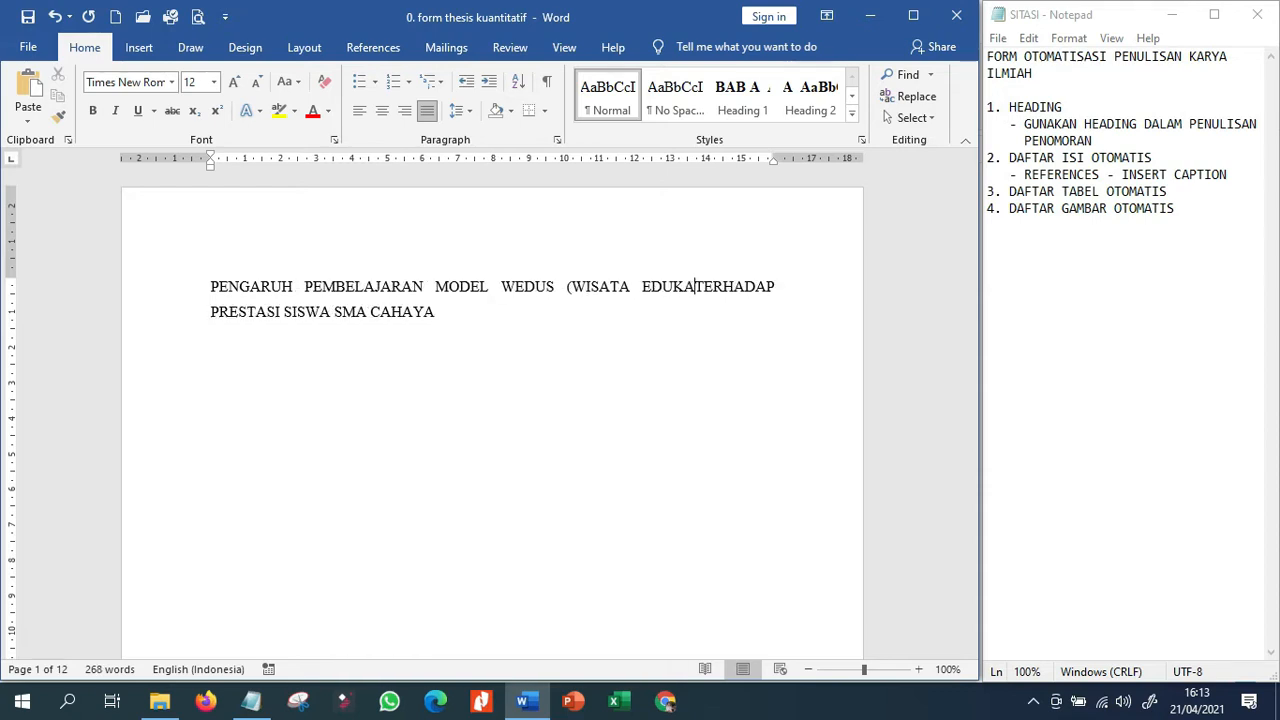
text())
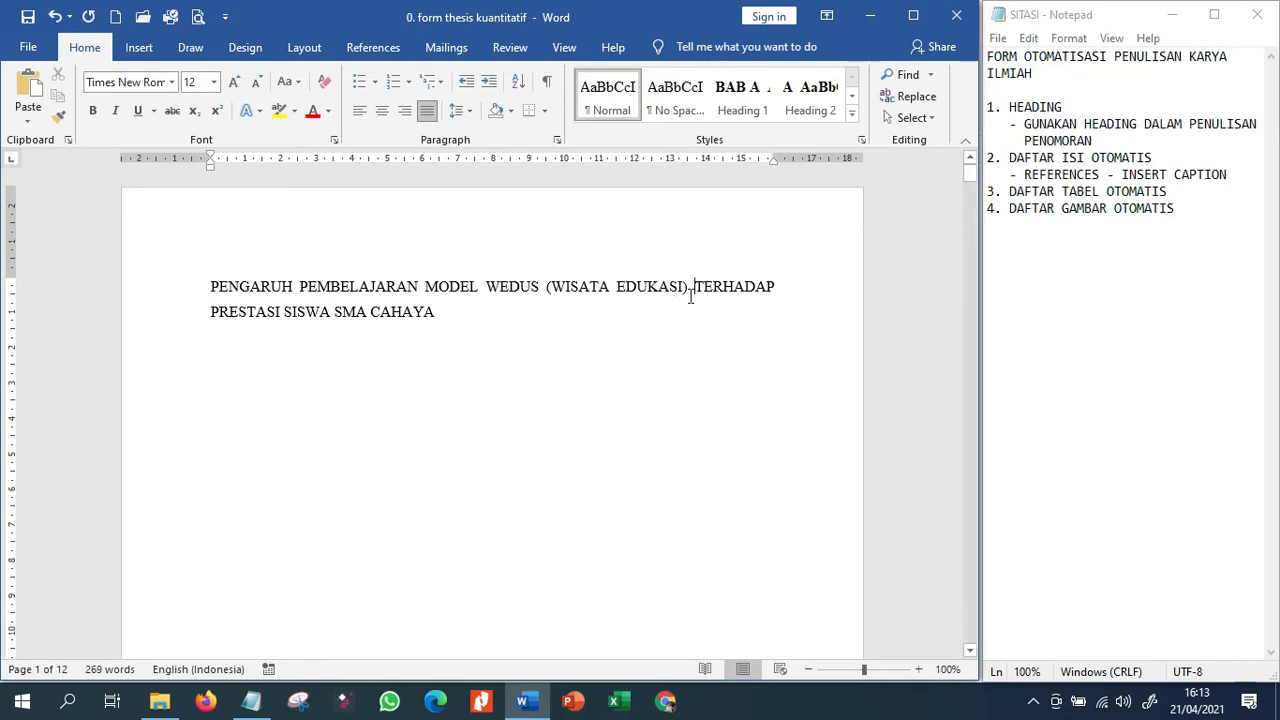
Add the line "Istilah Wedus" directly below the Latar Belakang Masalah heading in BAB I.
scroll(691, 306, down, 15)
scroll(318, 472, down, 5)
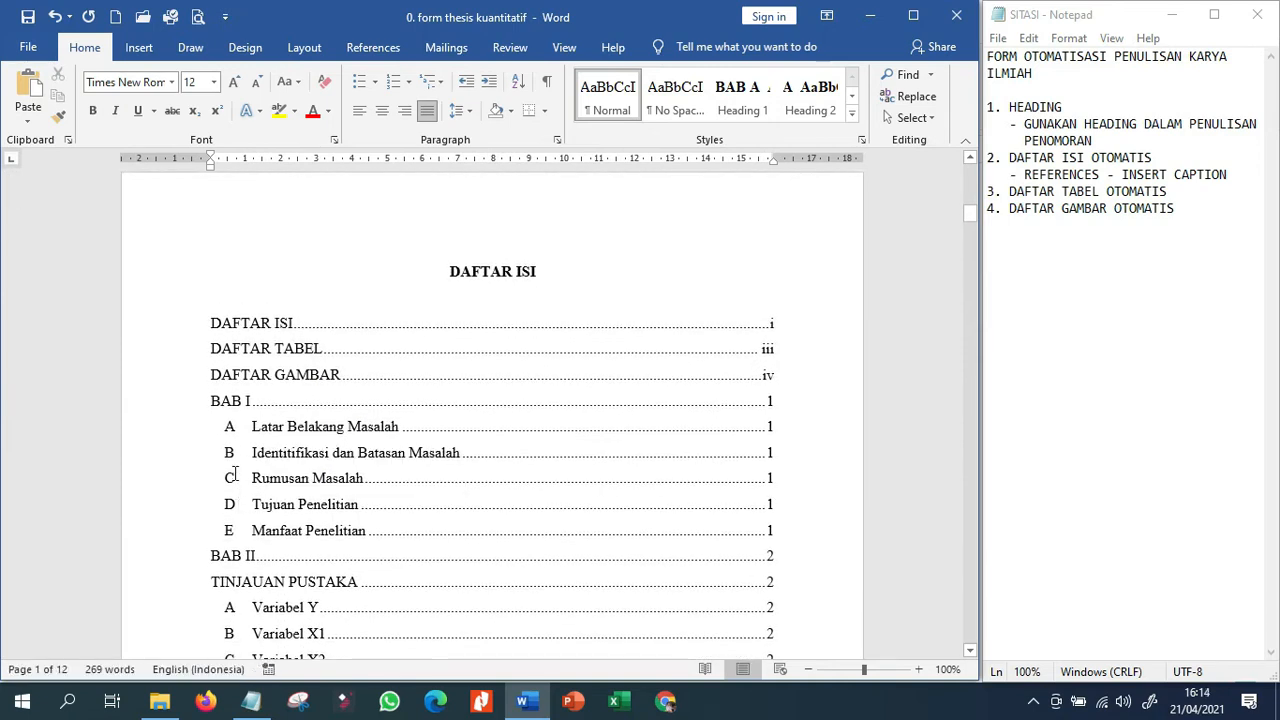
scroll(263, 440, down, 7)
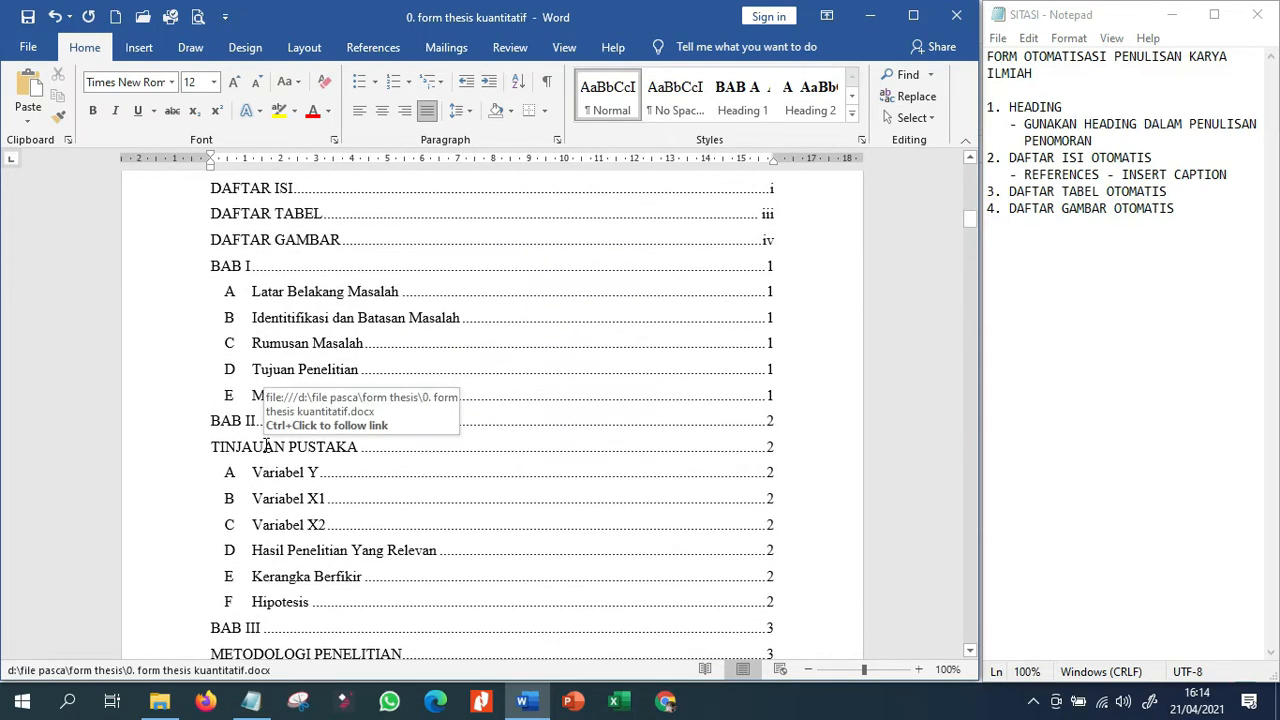
scroll(270, 454, down, 15)
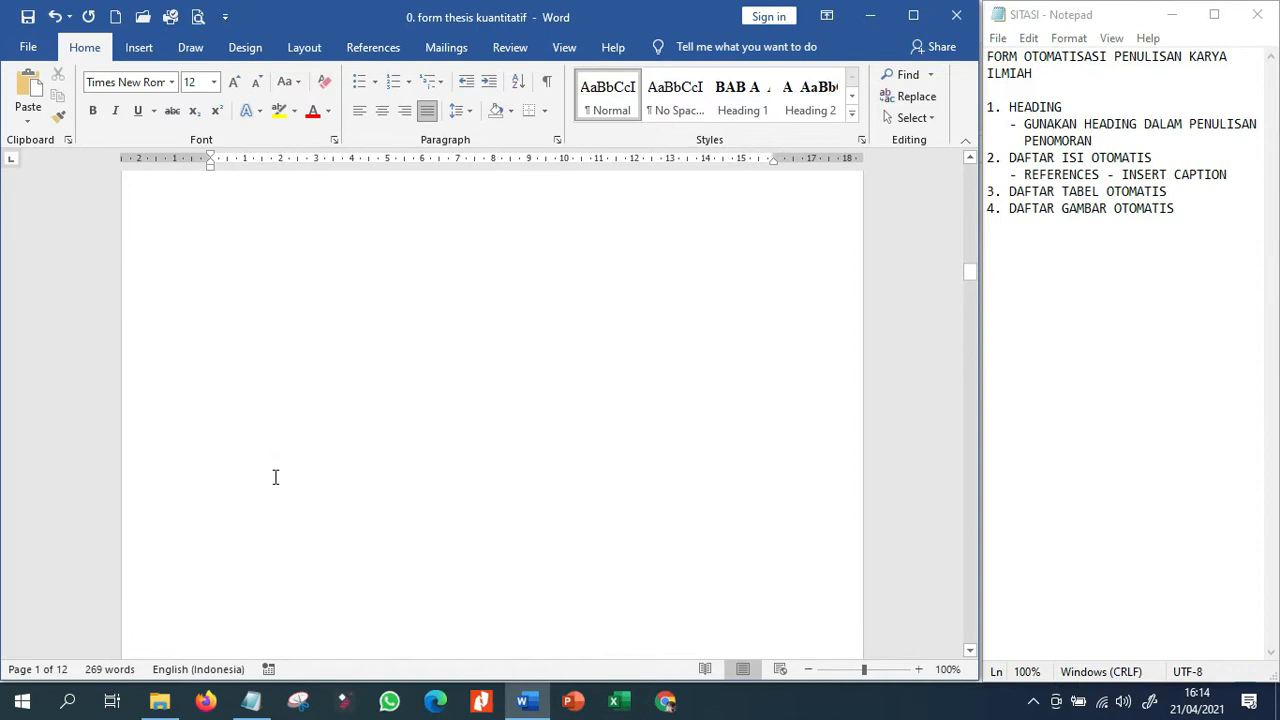
scroll(274, 483, down, 15)
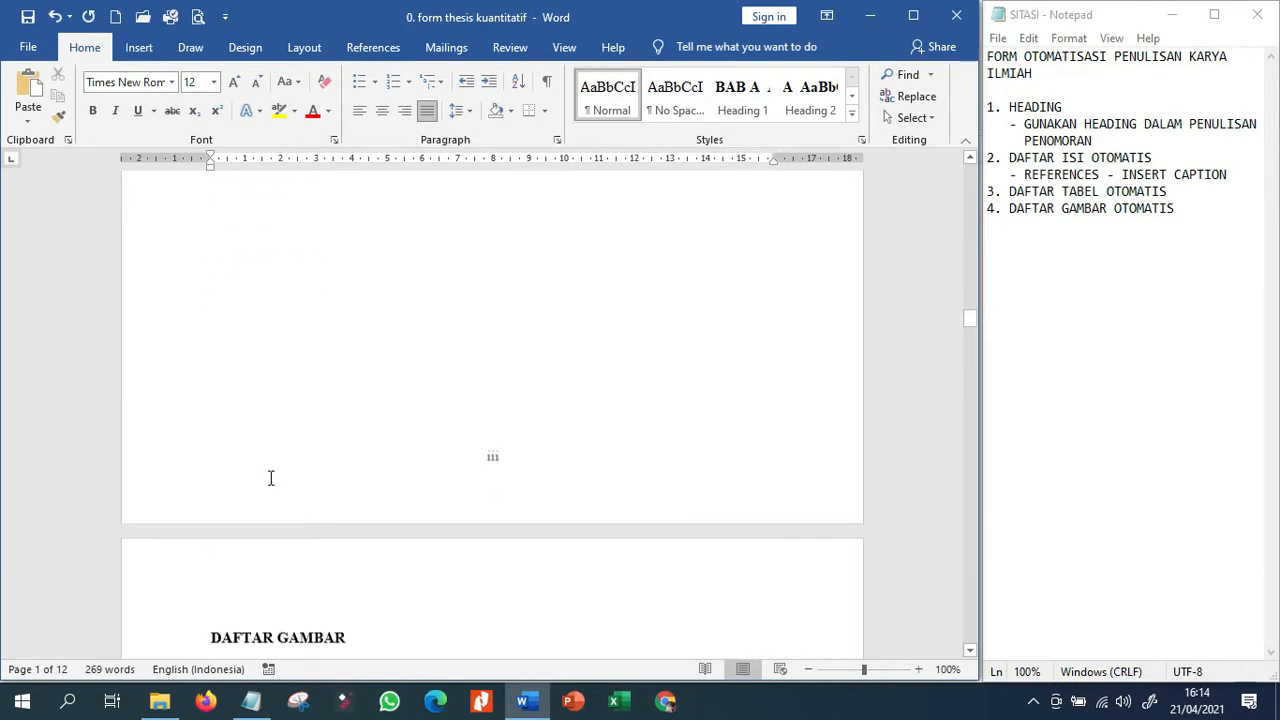
scroll(270, 479, down, 15)
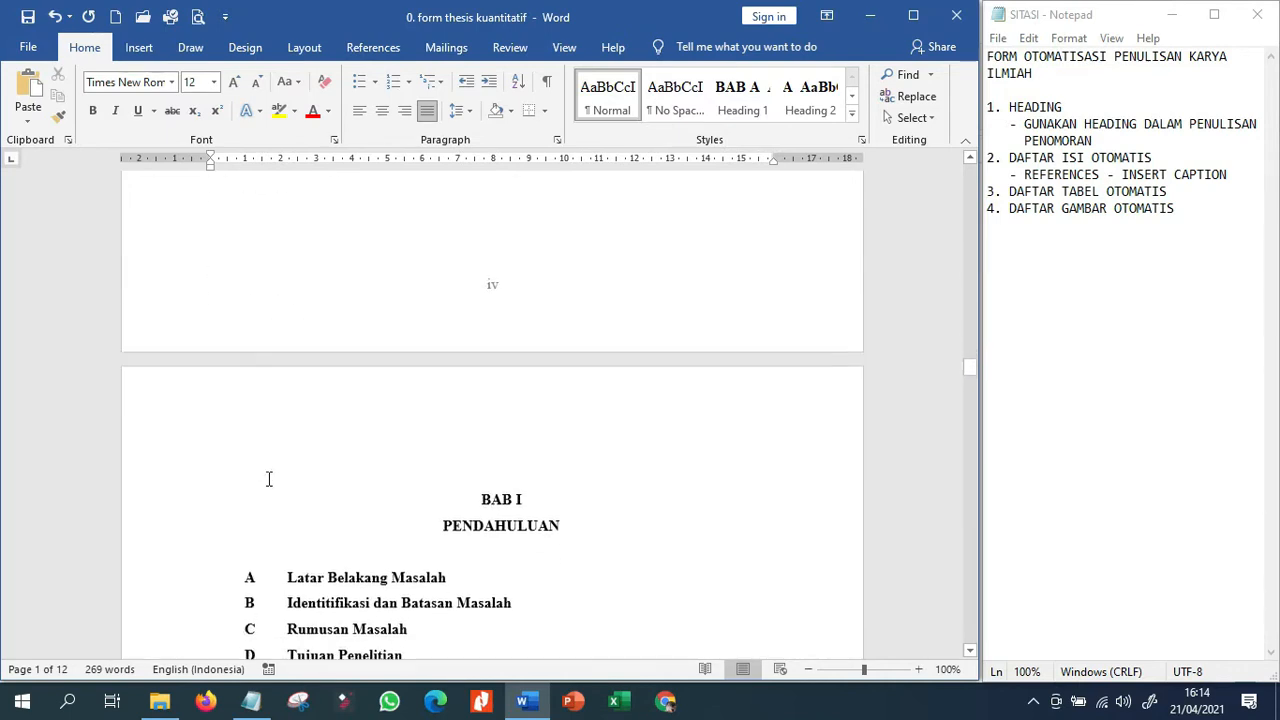
click(465, 460)
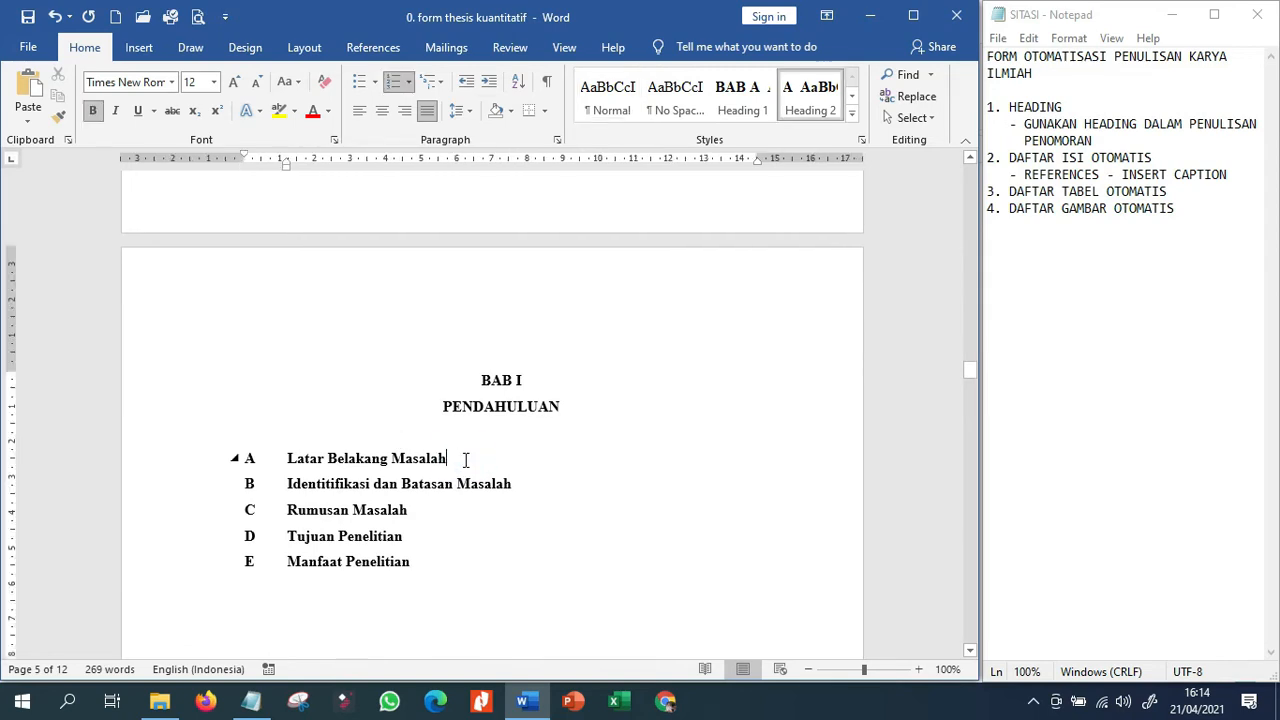
key(Return)
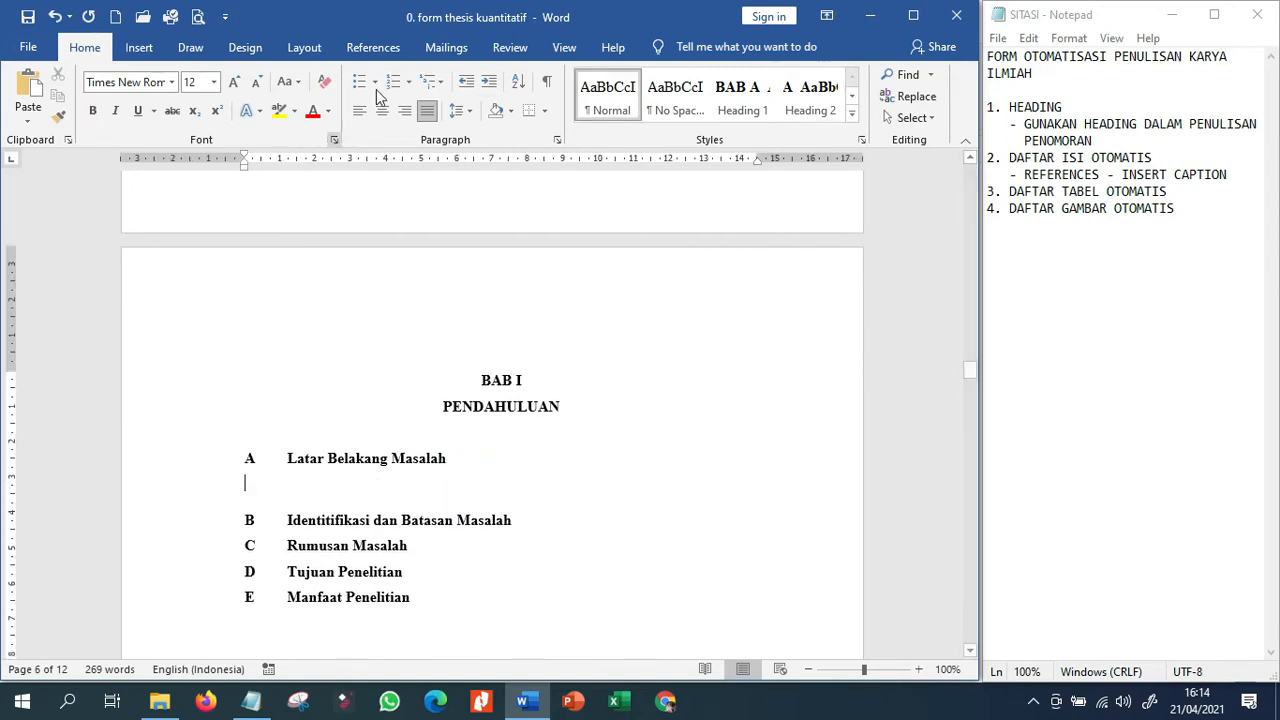
click(409, 85)
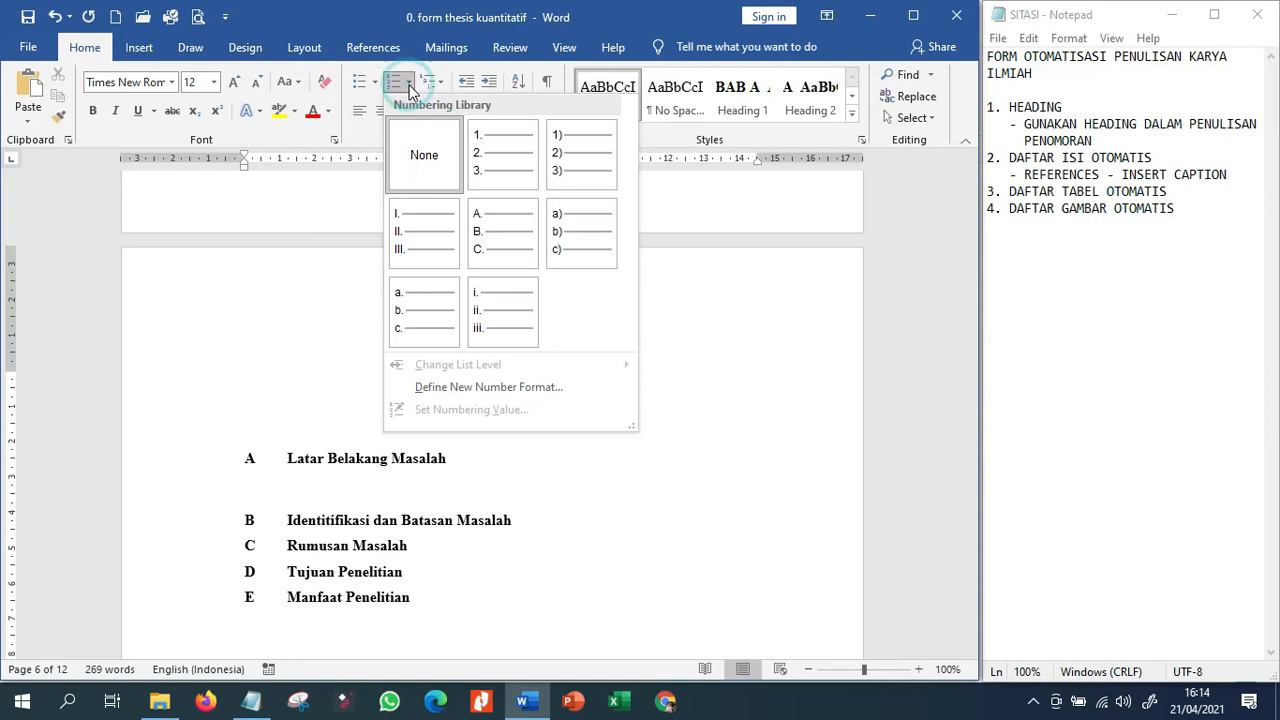
click(316, 472)
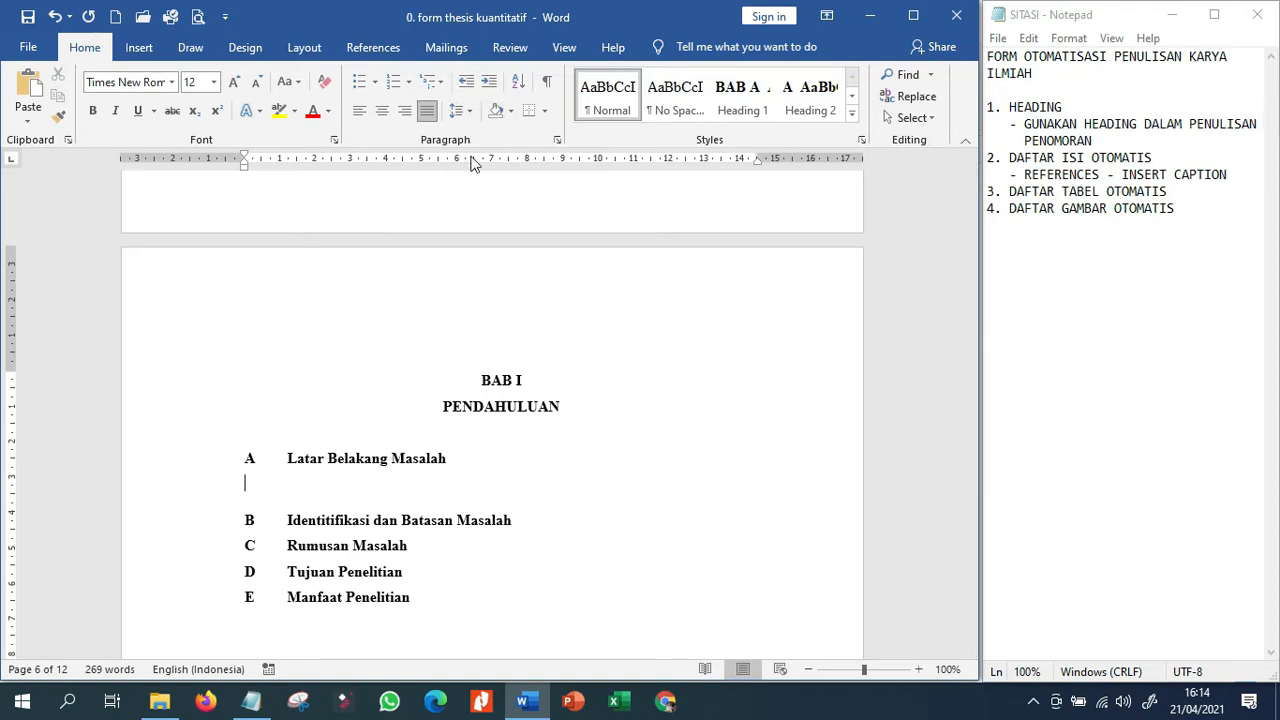
text(Istilah Wedus)
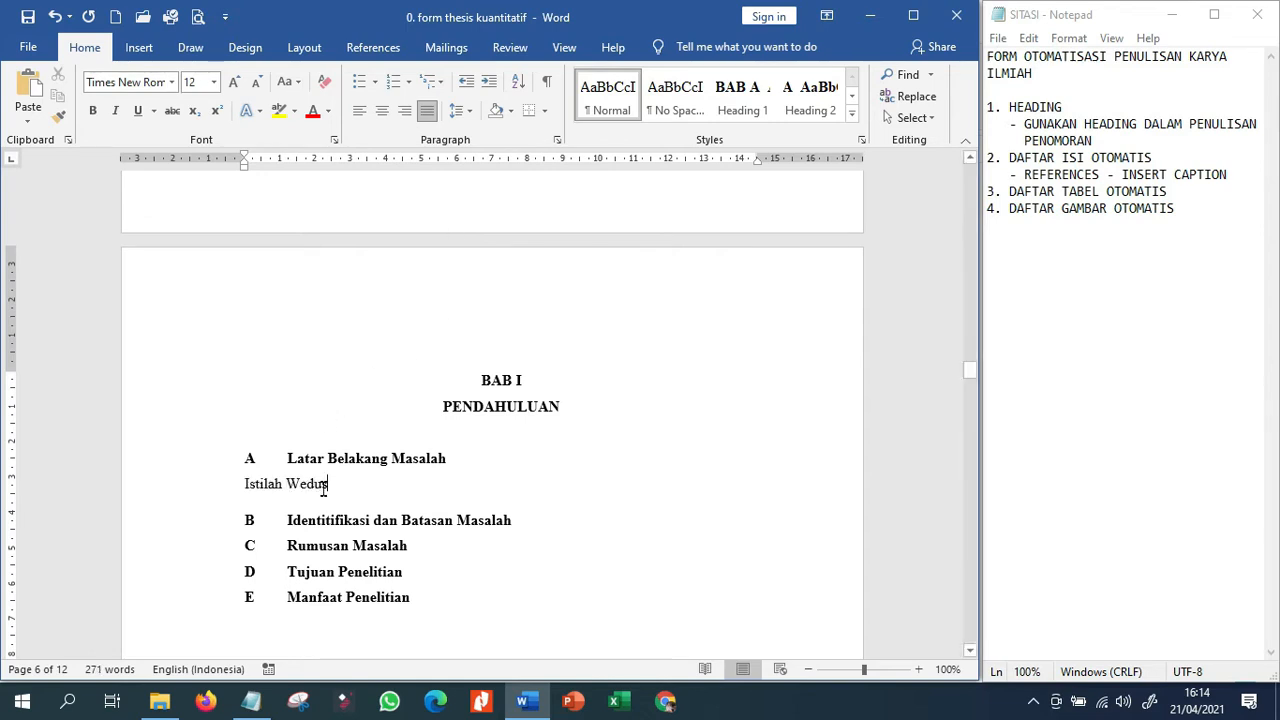
Add the lines "Kompetensi" and "Prestasi Siswa" as separate paragraphs below "Istilah Wedus".
key(Return)
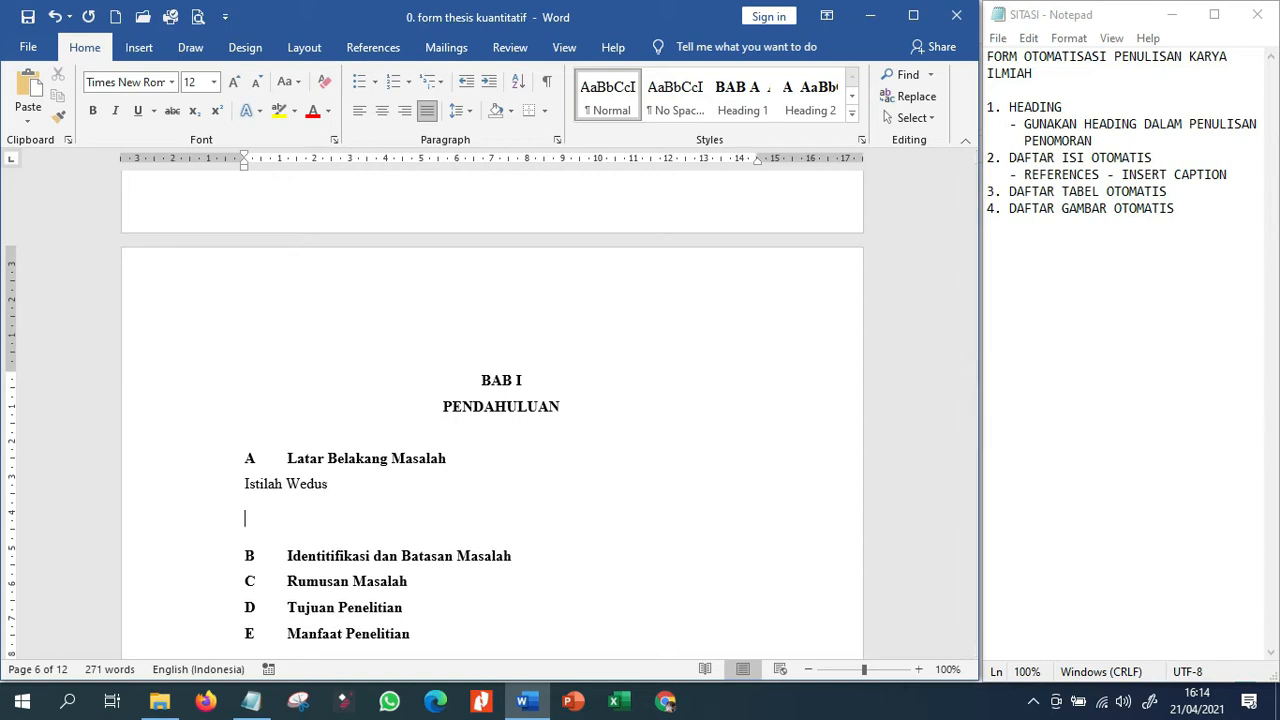
text(Kompetensi)
key(Return)
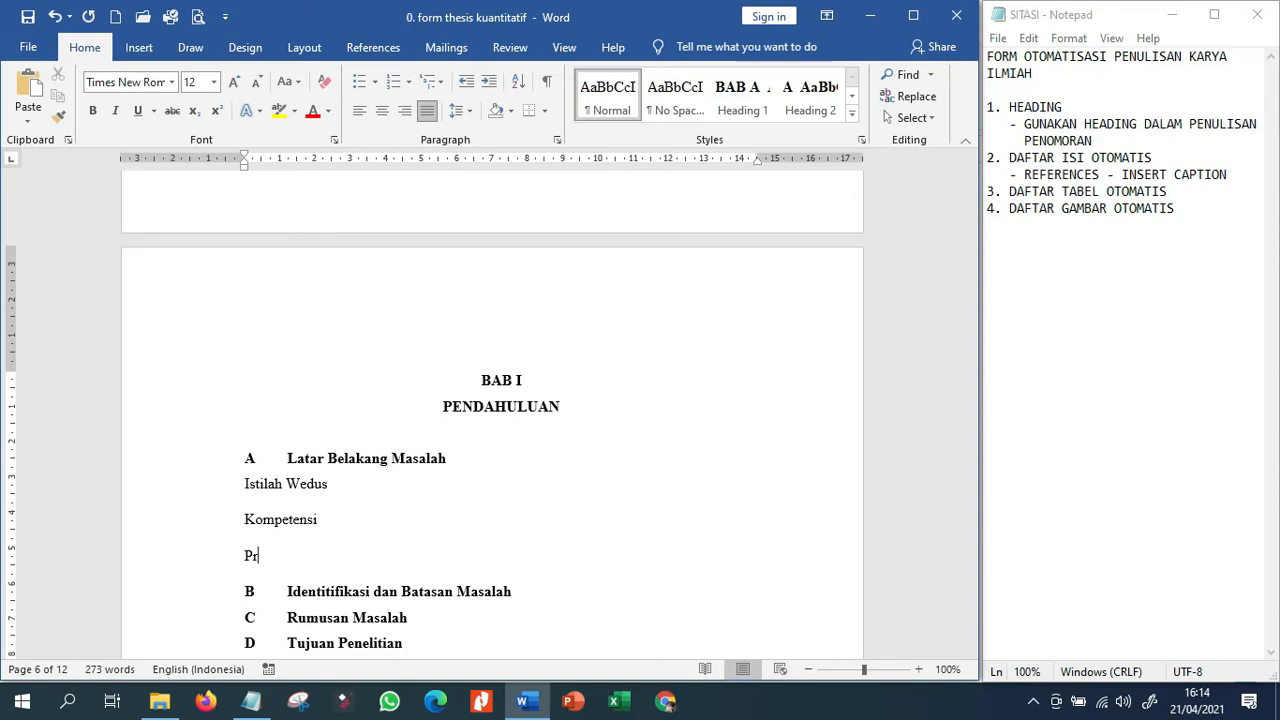
text(Prestasi Siswa)
Apply the Heading 3 style to the Istilah Wedus, Kompetensi and Prestasi Siswa lines.
click(368, 486)
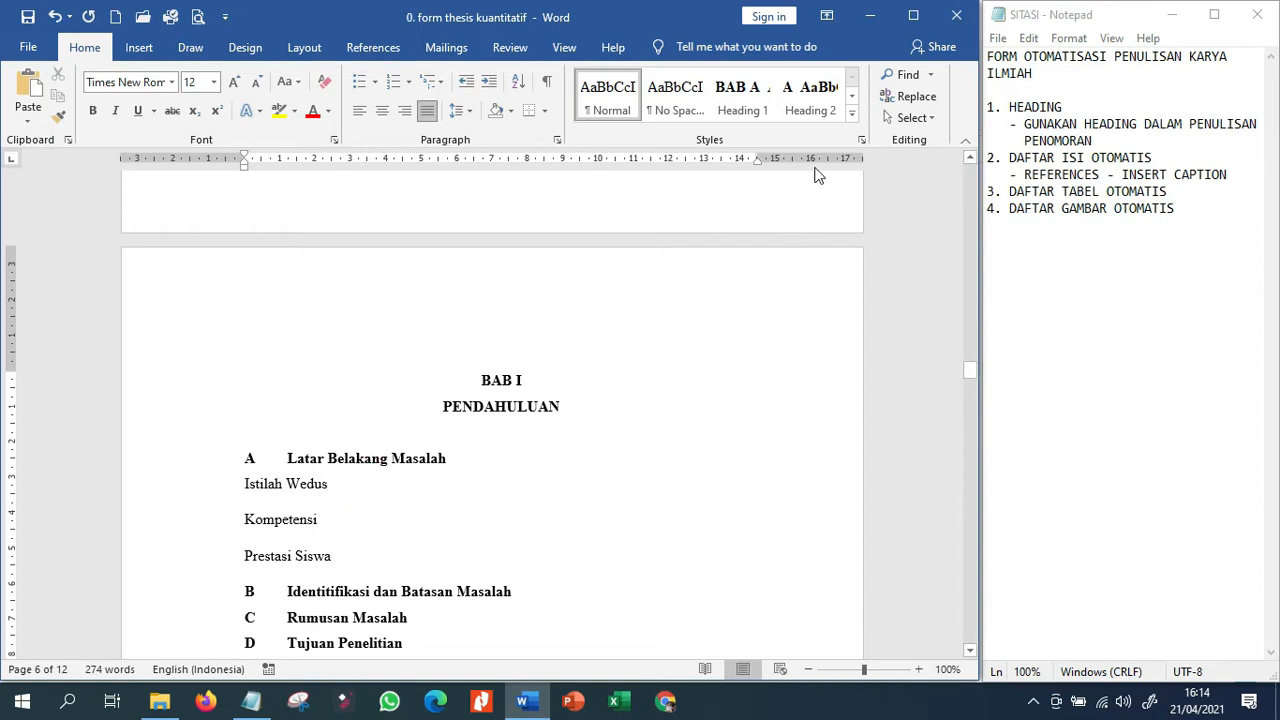
click(853, 117)
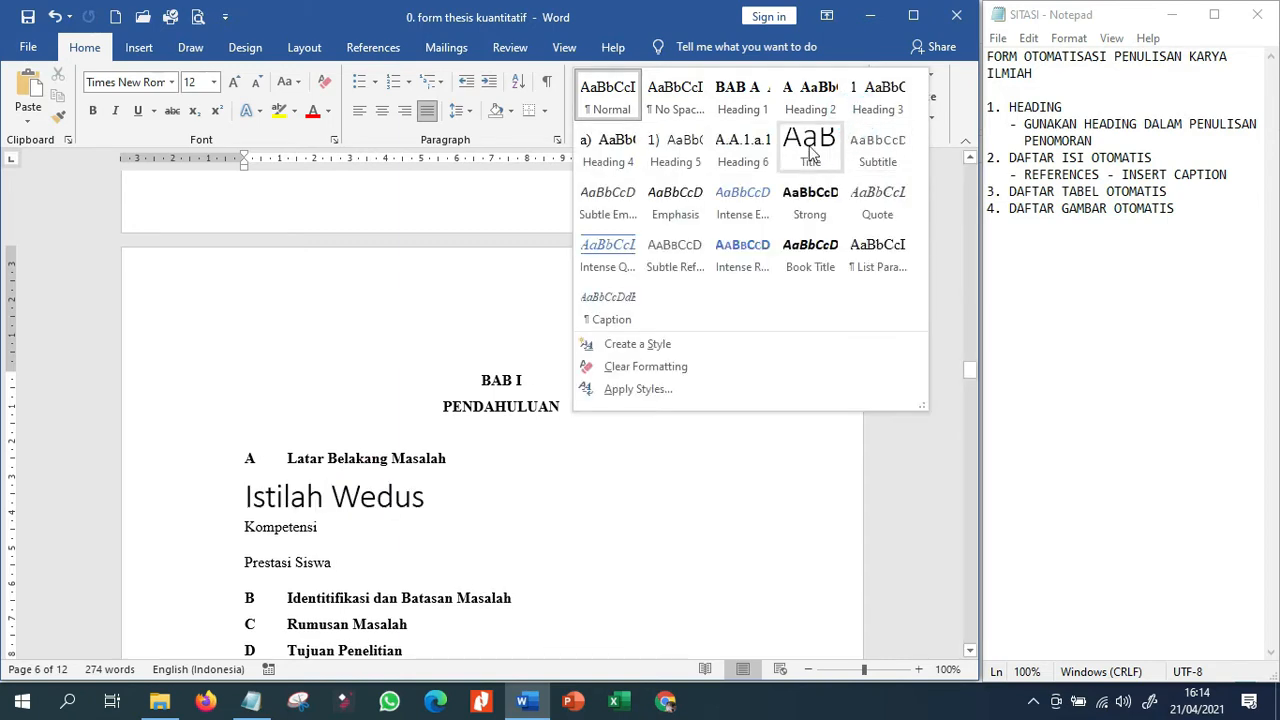
click(872, 108)
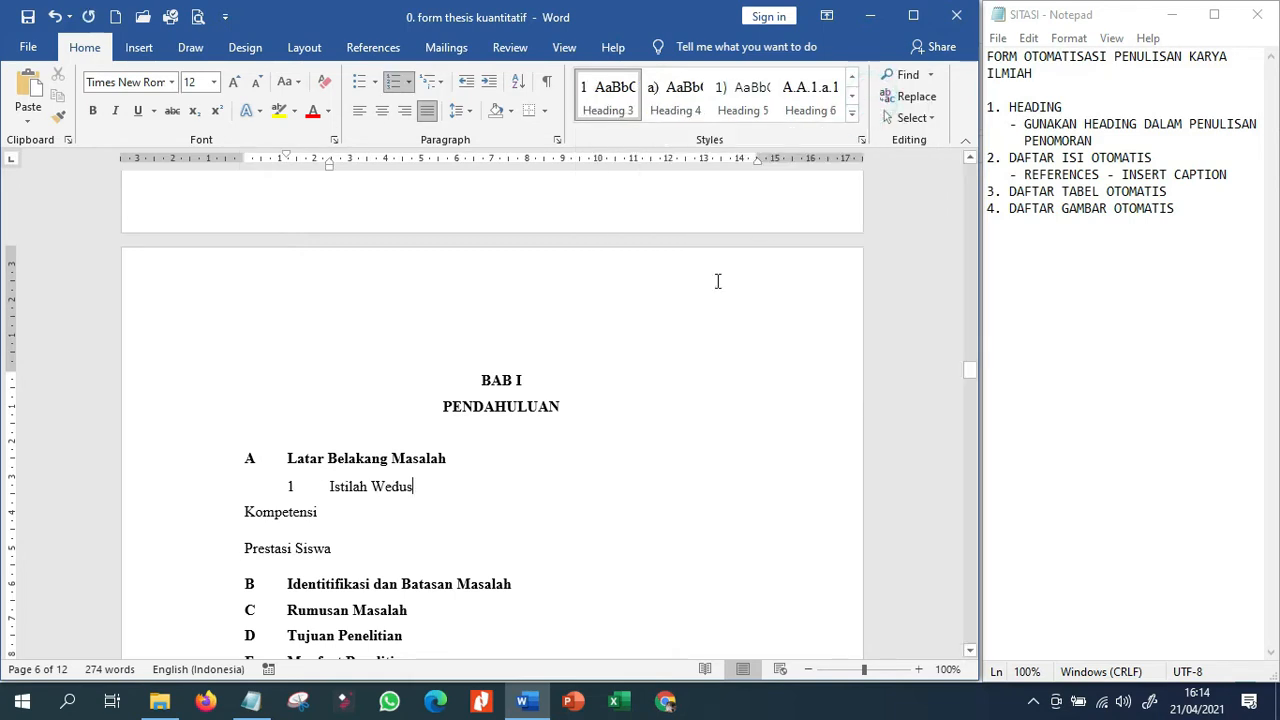
click(363, 510)
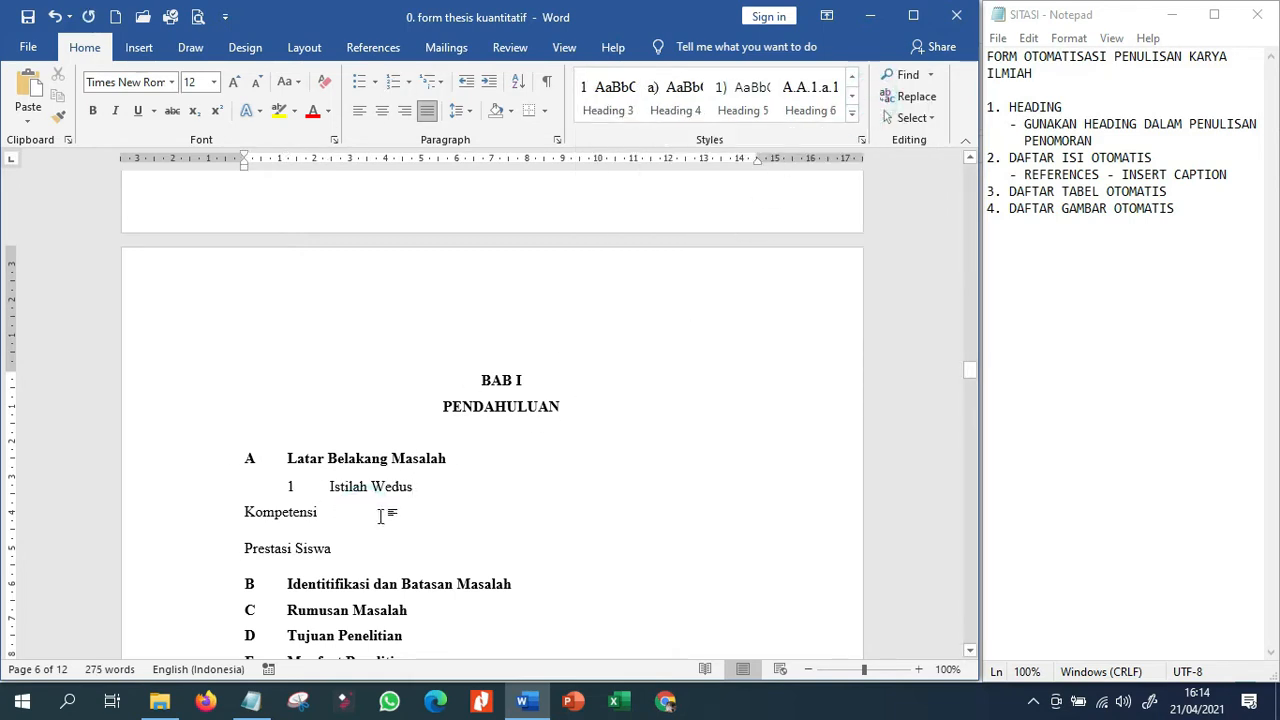
click(196, 513)
drag(182, 546, 180, 552)
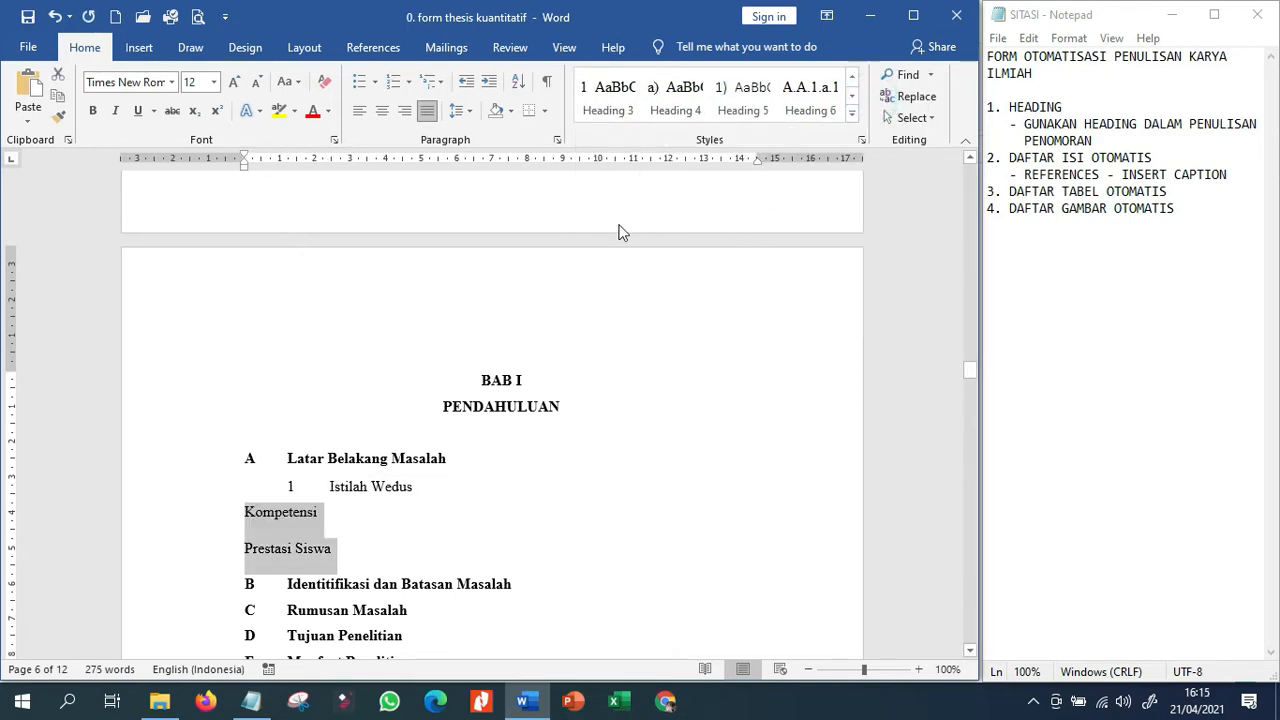
click(627, 104)
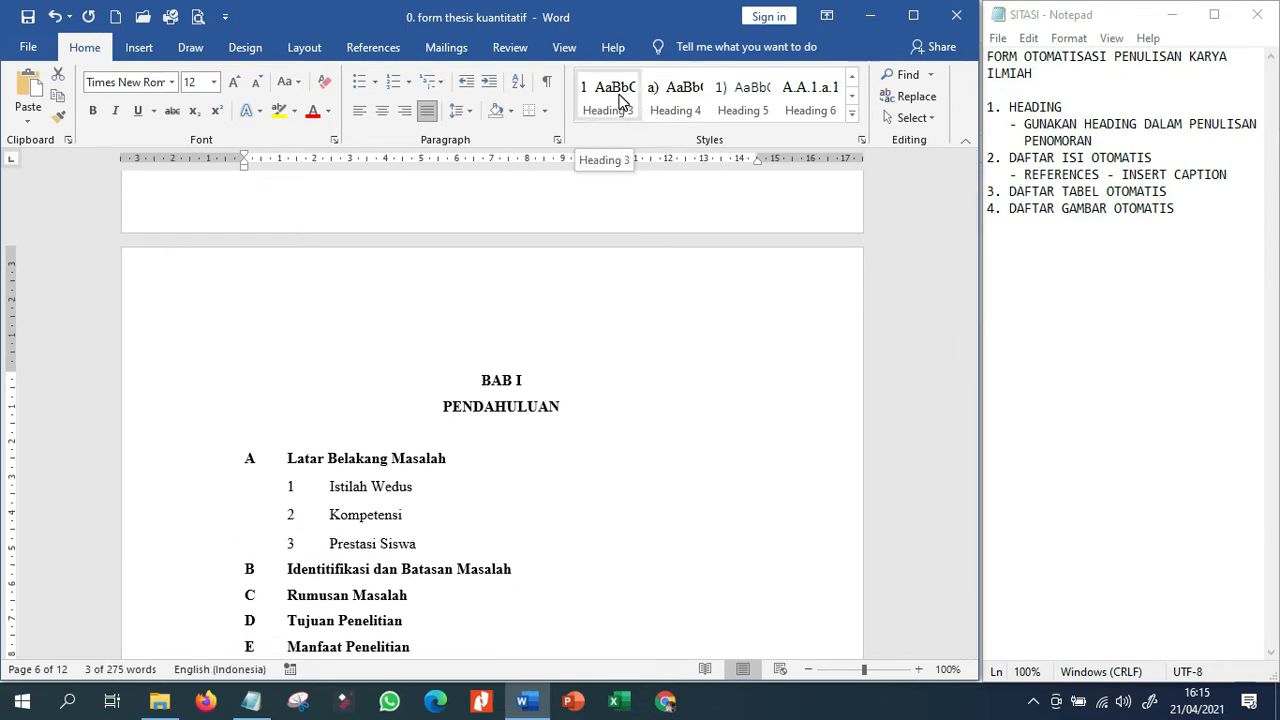
Add the body text "Wedus adalah merupakan" in a new paragraph below the Istilah Wedus sub-heading.
click(484, 487)
key(Return)
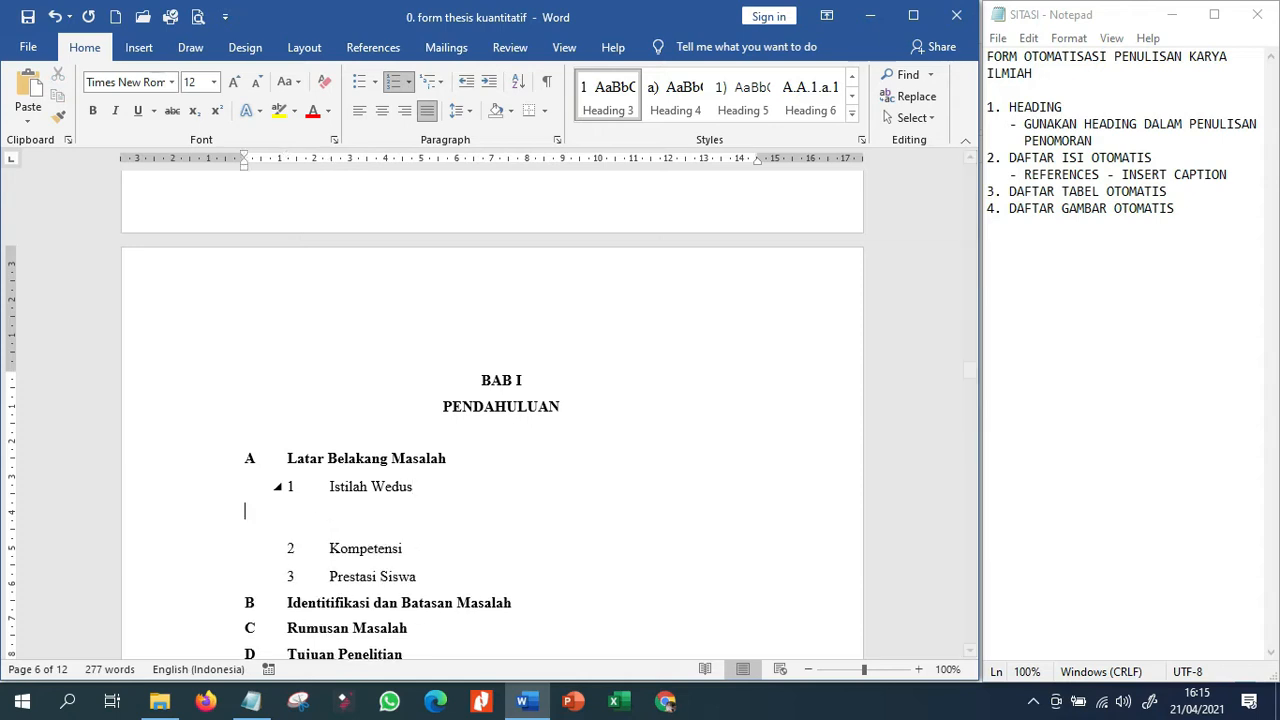
text(Wedu)
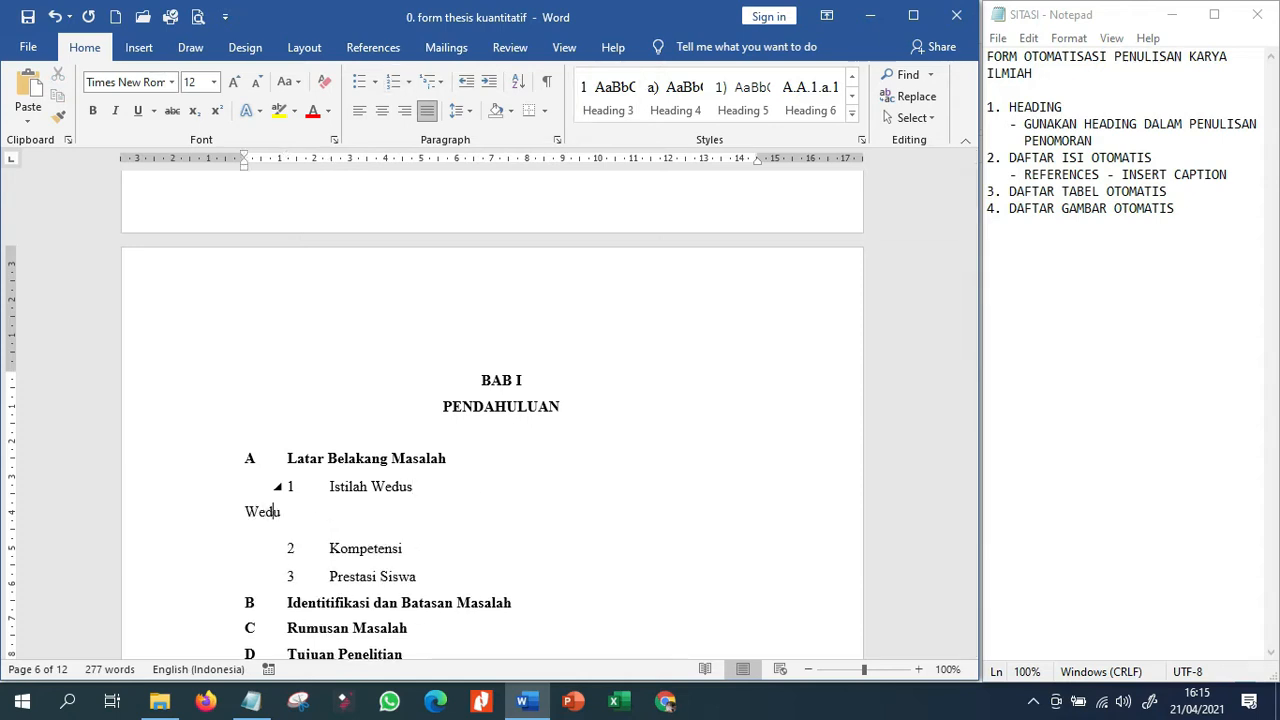
text(s adalah merupakan)
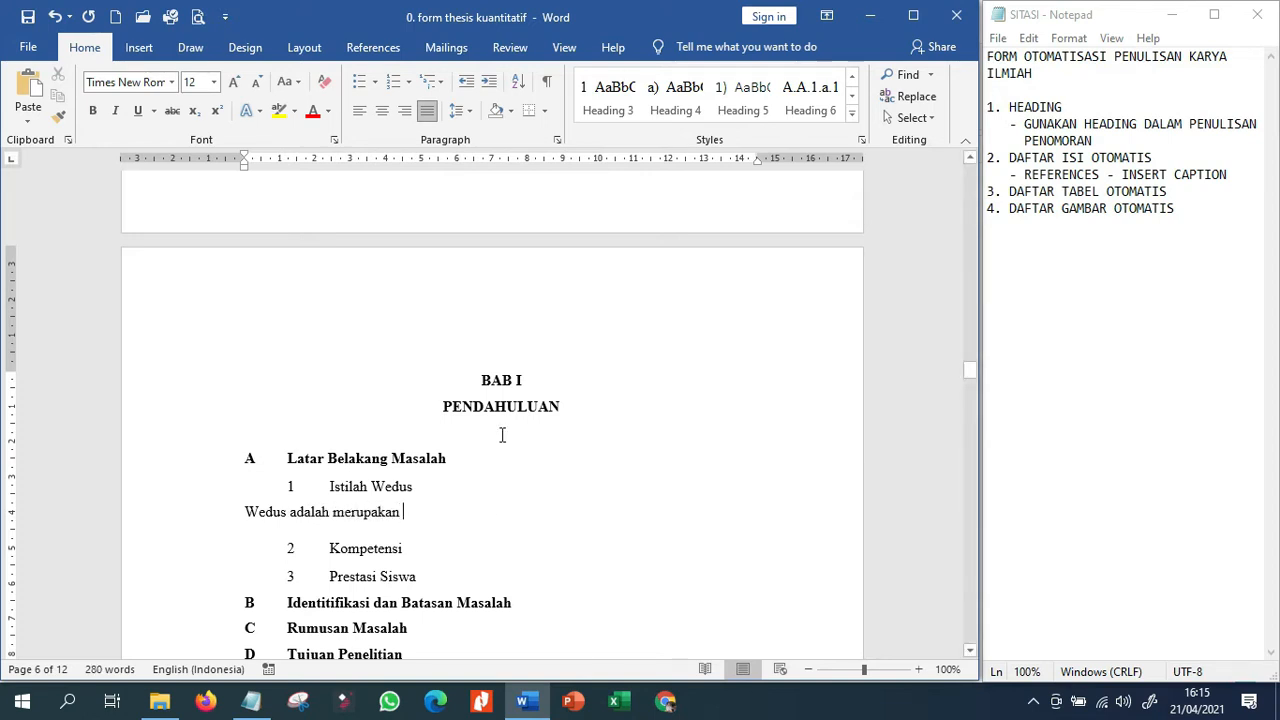
Increase the indent of the "Wedus adalah merupakan" paragraph so it lines up with the Istilah Wedus heading text.
click(852, 118)
click(426, 505)
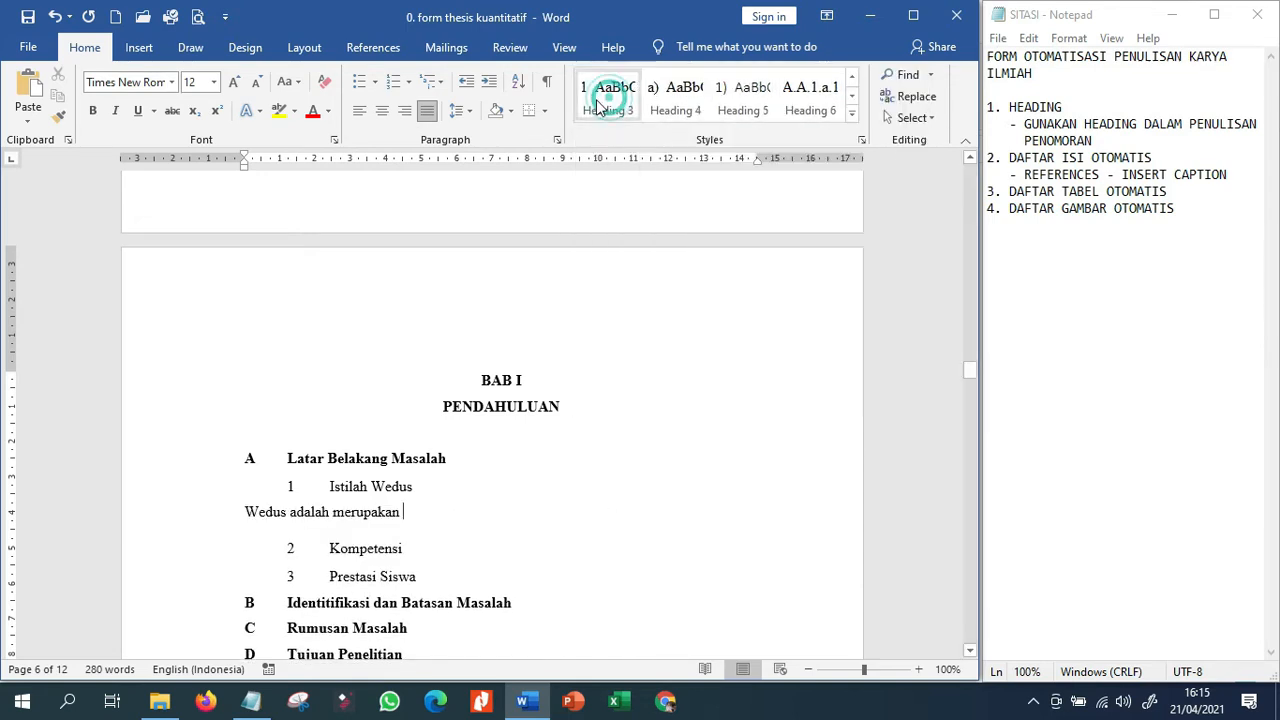
click(489, 90)
click(489, 90)
click(489, 90)
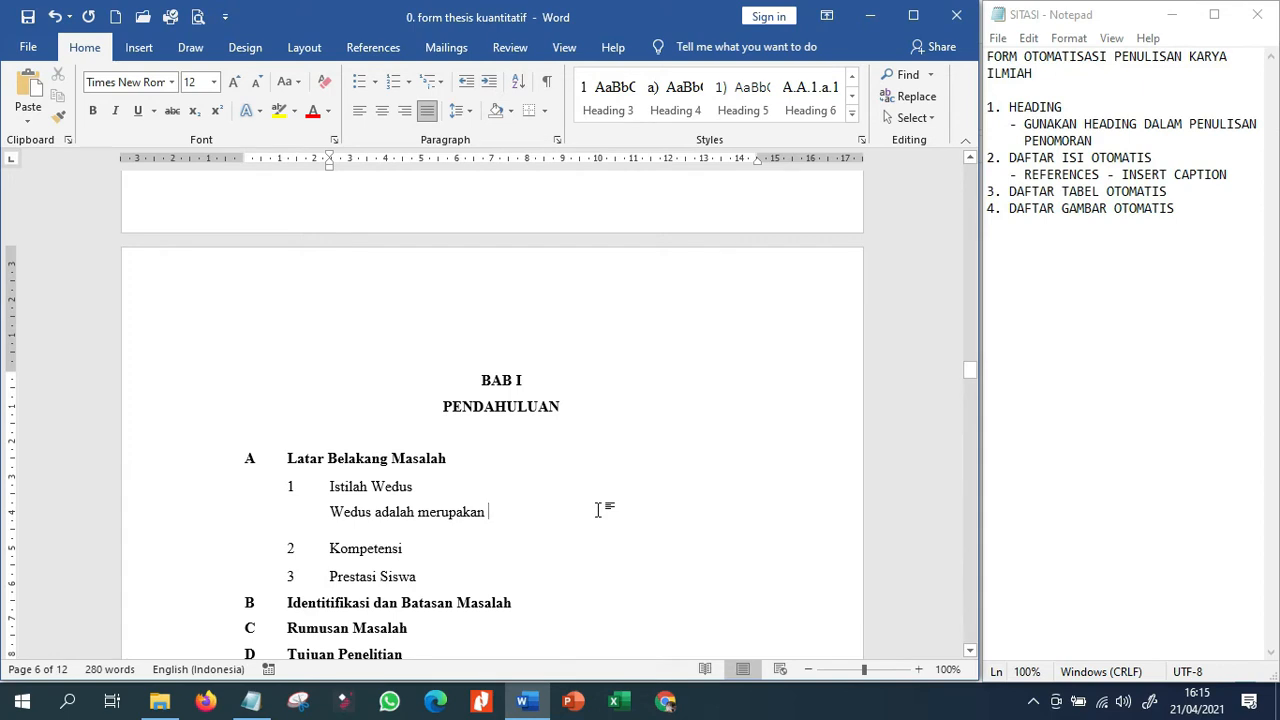
Add "Masalah 1" and "Masalah 2" below the Identitifikasi dan Batasan Masalah heading and style both as Heading 3.
scroll(598, 510, down, 2)
click(545, 518)
key(Return)
text(masla)
key(BackSpace)
key(BackSpace)
key(BackSpace)
text(ah 1)
key(Return)
text(masalah 2)
key(Return)
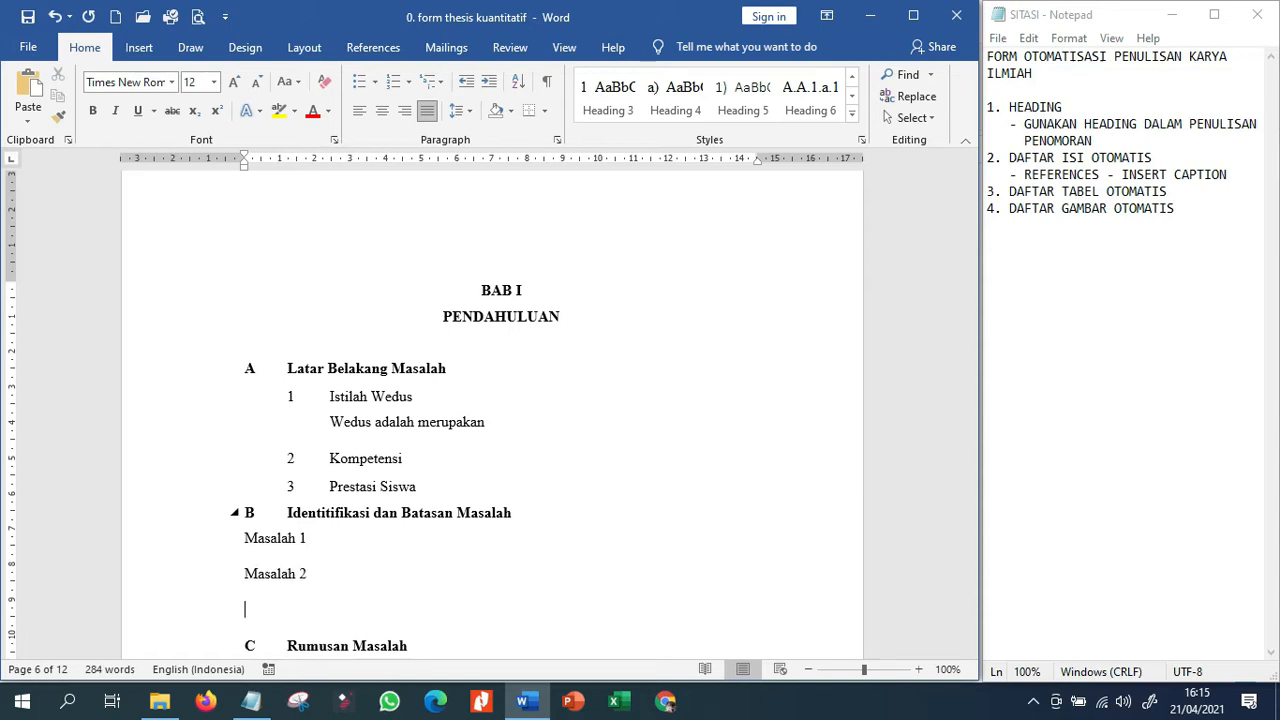
drag(208, 541, 206, 571)
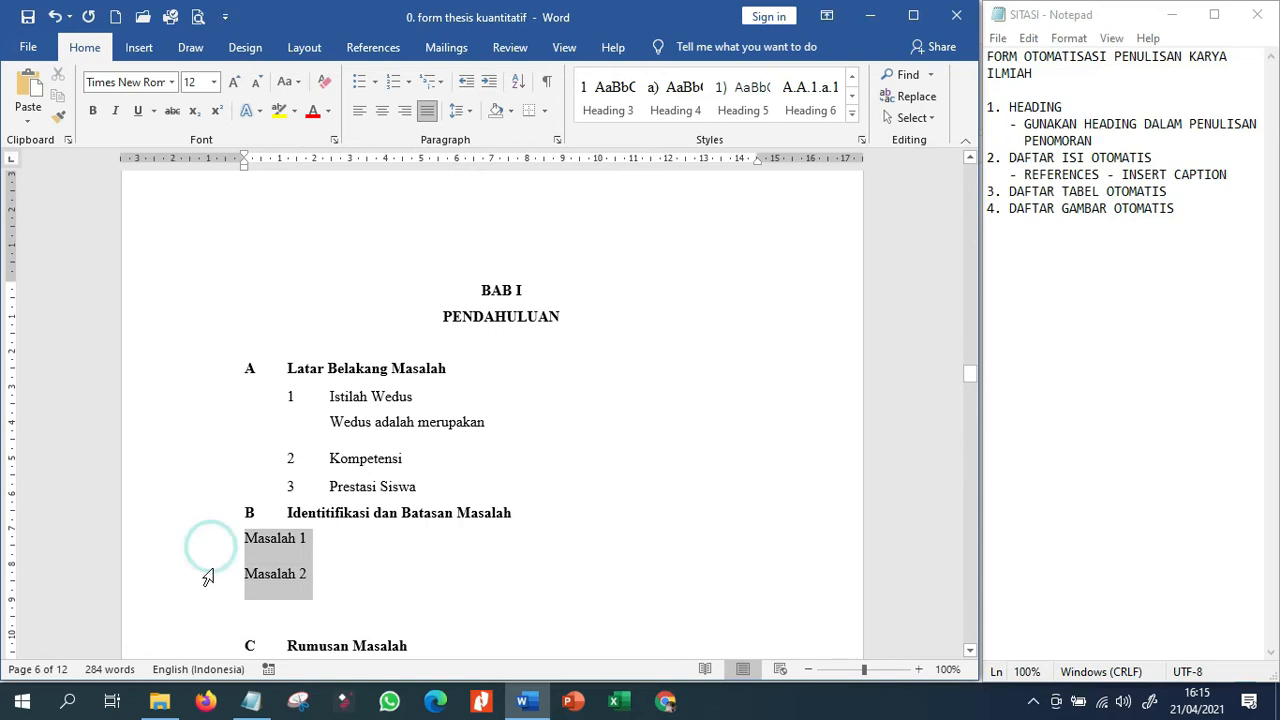
click(618, 100)
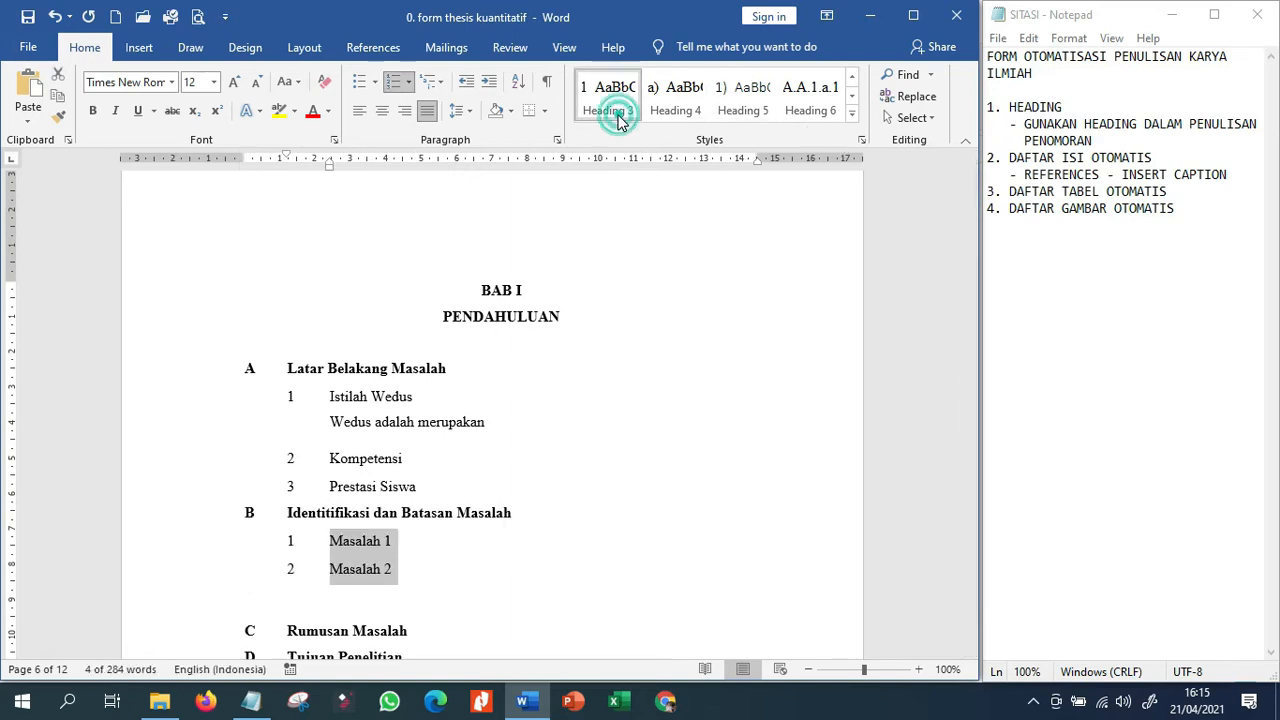
Add "Masalah1.1" below the Masalah 1 sub-heading and apply the Heading 4 style to it.
click(437, 550)
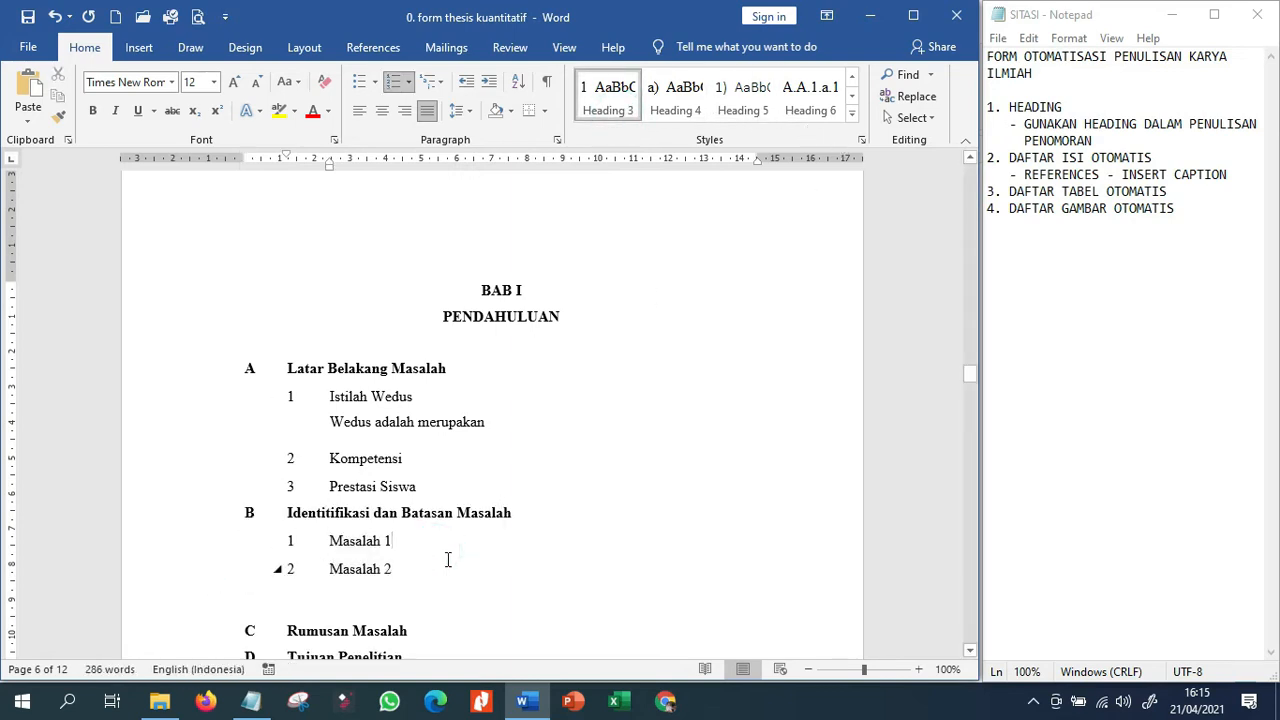
key(Return)
text(,sa )
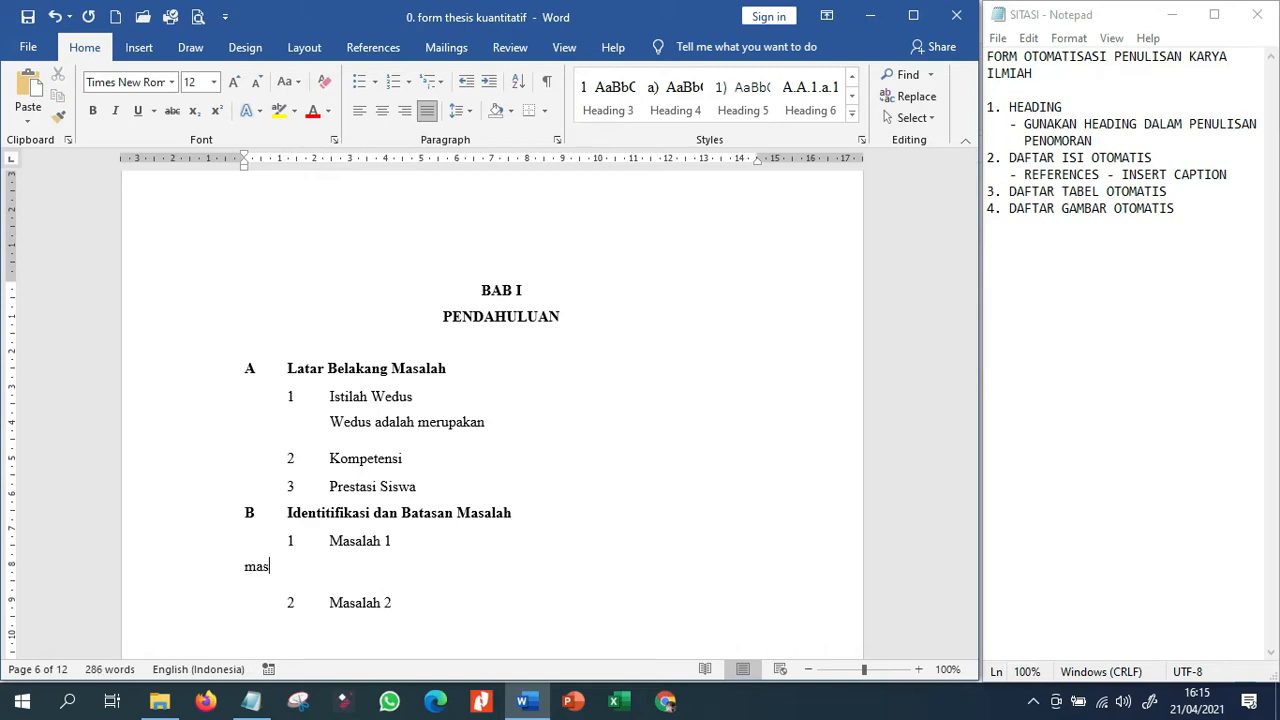
text(1.1.)
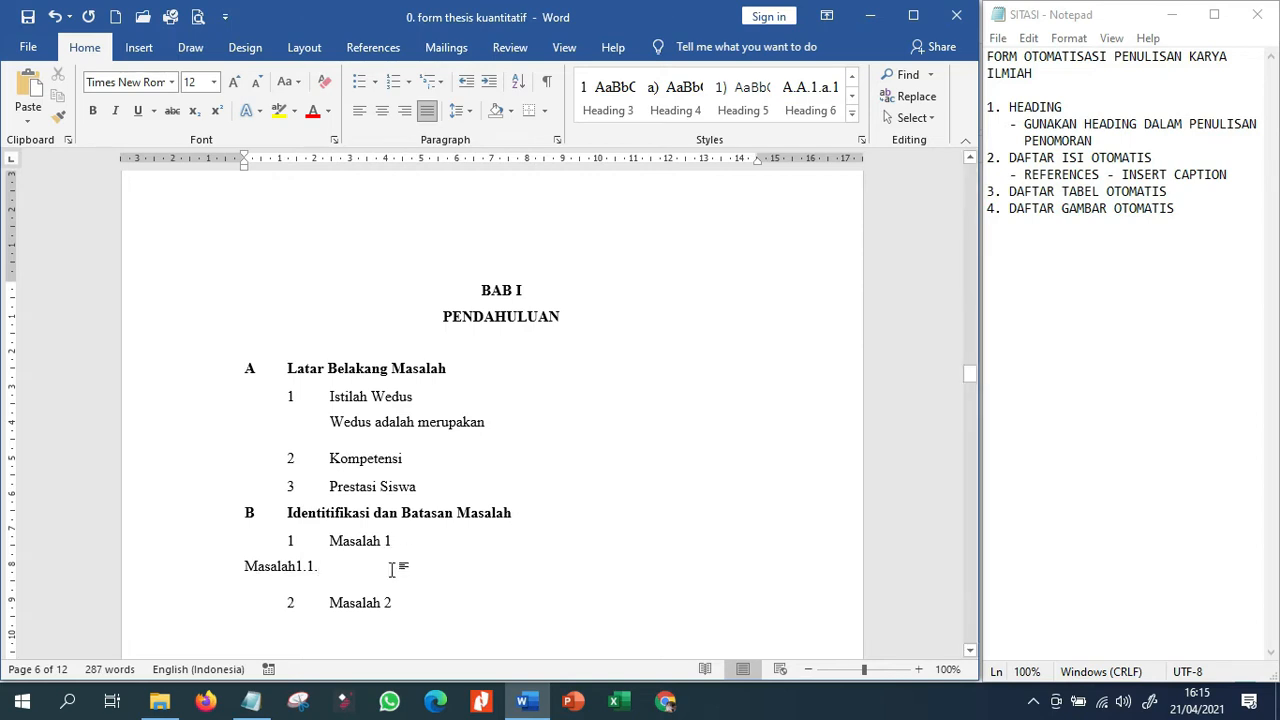
click(663, 113)
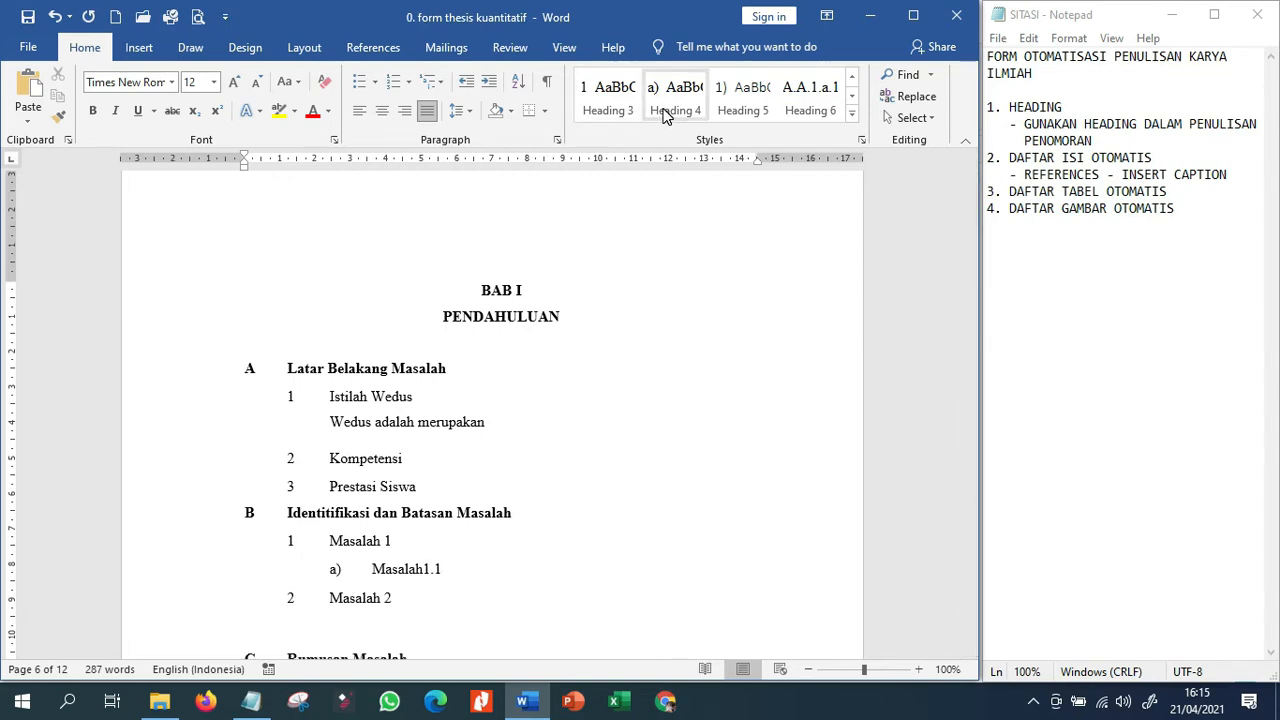
Add "Masalah 1.2" as the following line below Masalah1.1 and style it as Heading 4.
key(Return)
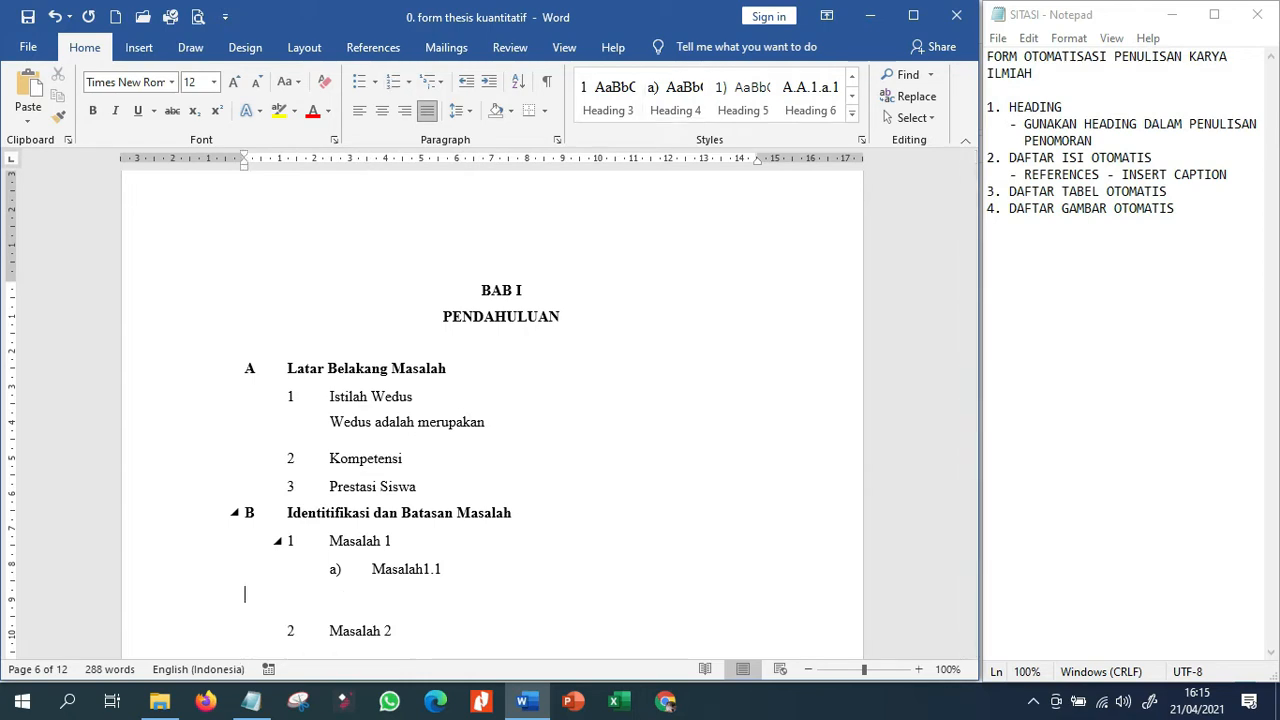
text(masalah 1)
key(BackSpace)
text(.2)
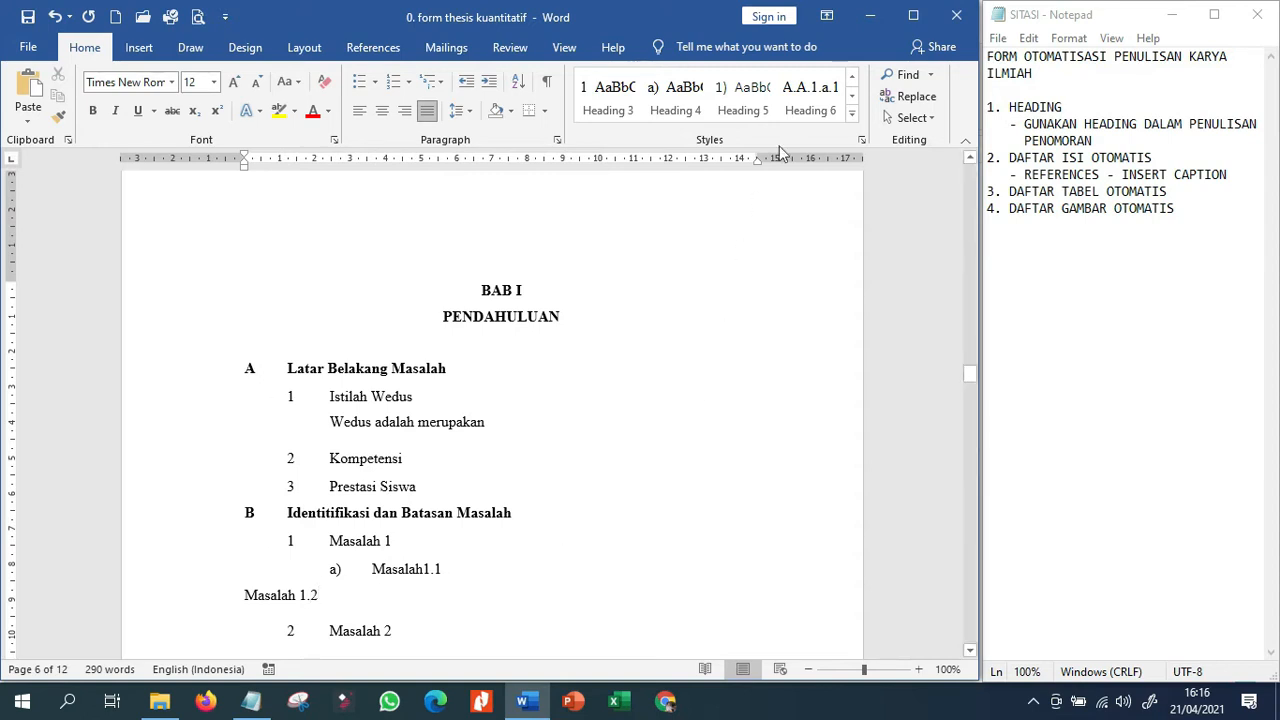
click(670, 112)
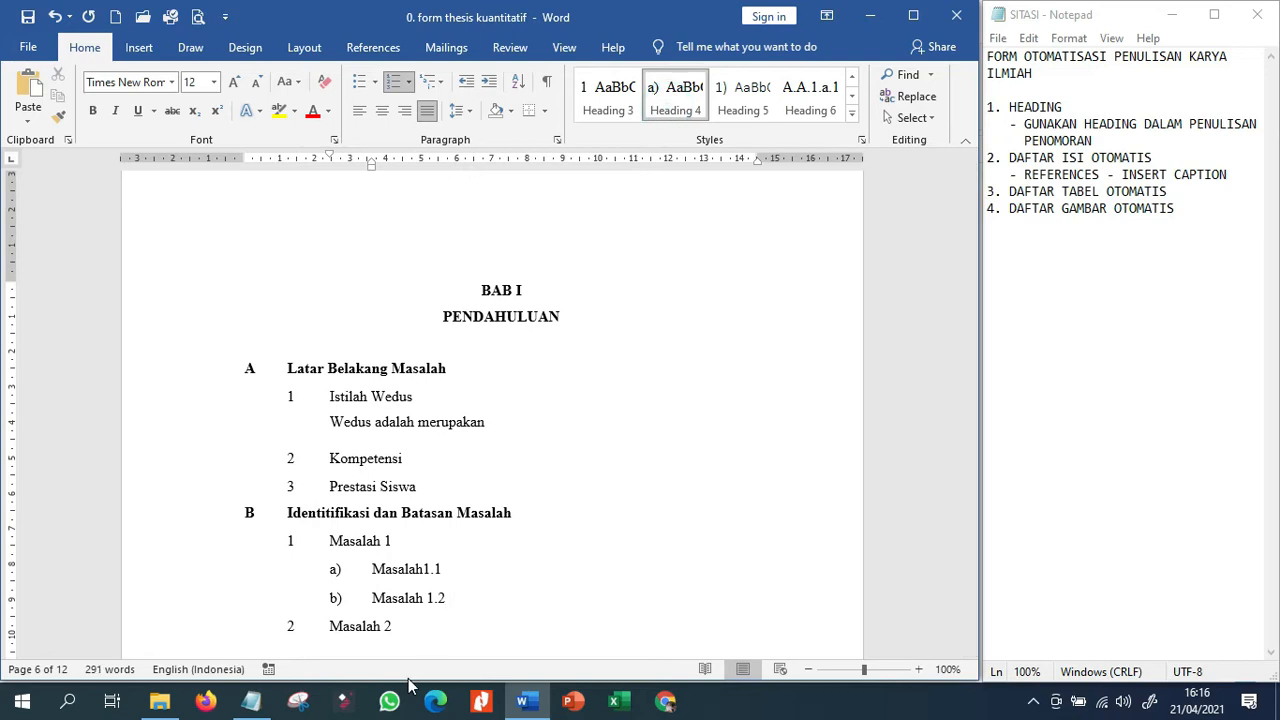
Insert a paragraph of random filler text between the Masalah1.1 and Masalah 1.2 sub-headings.
click(497, 567)
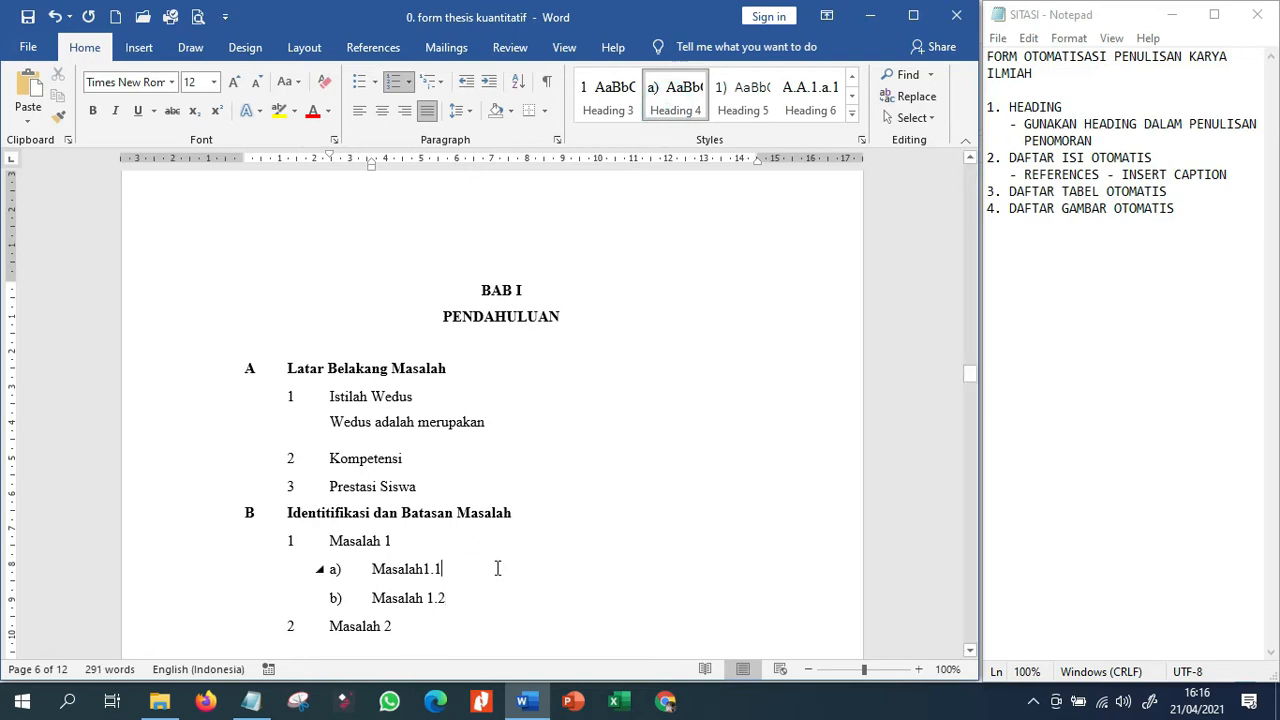
key(Return)
text(ldlkfjdlkfjljfsf)
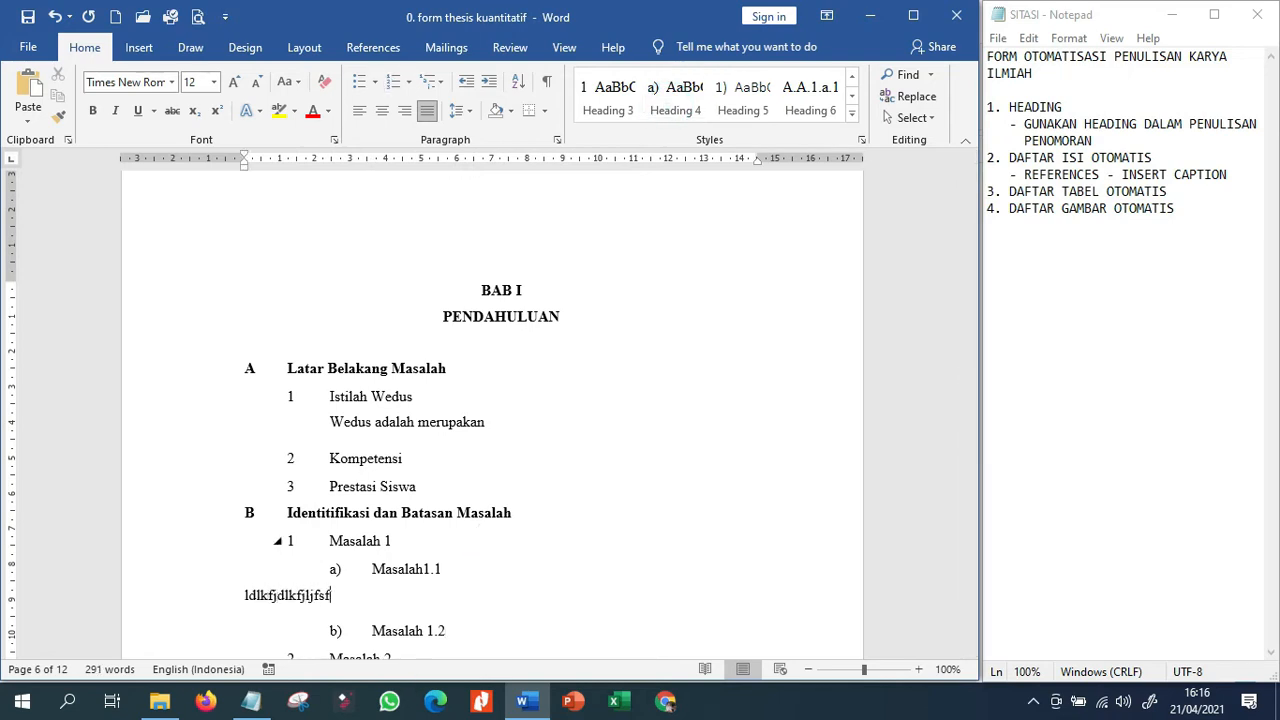
Increase the indent of the filler paragraph below Masalah1.1 by three levels so it aligns with the sub-heading text.
click(486, 86)
click(486, 86)
click(486, 88)
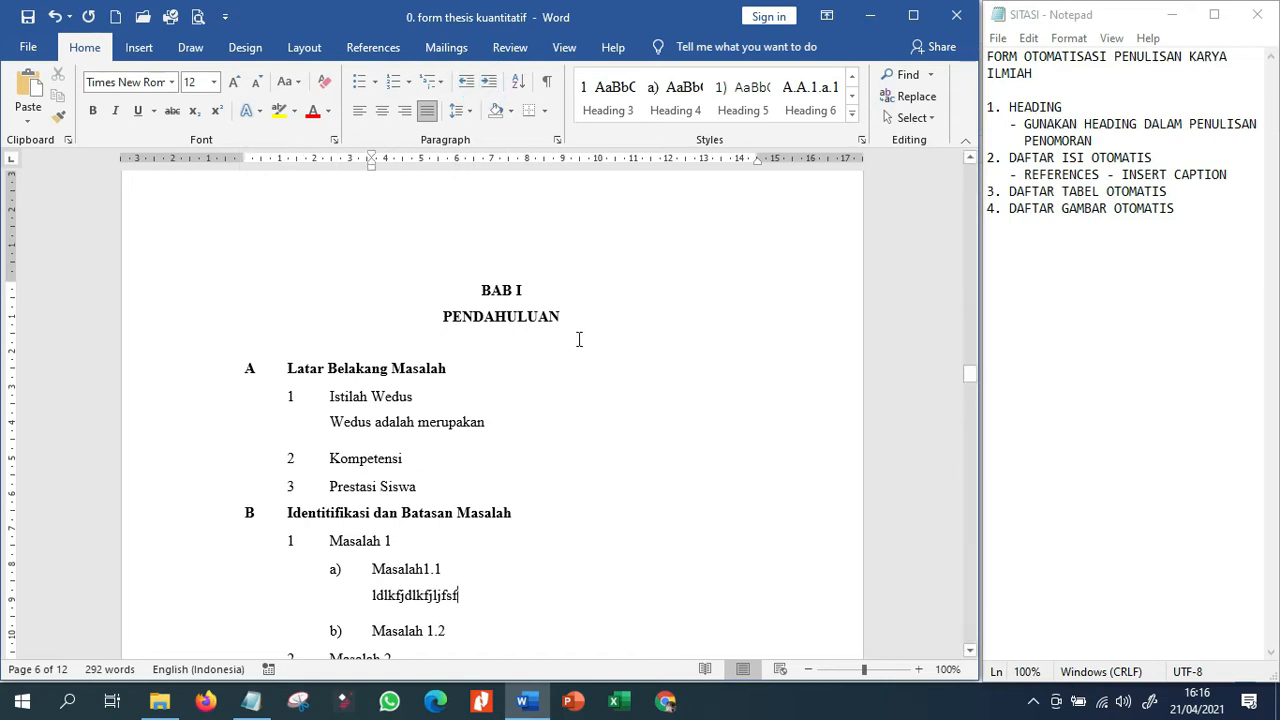
Update the entire DAFTAR ISI table of contents to include the new sub-headings under BAB I.
scroll(300, 455, up, 15)
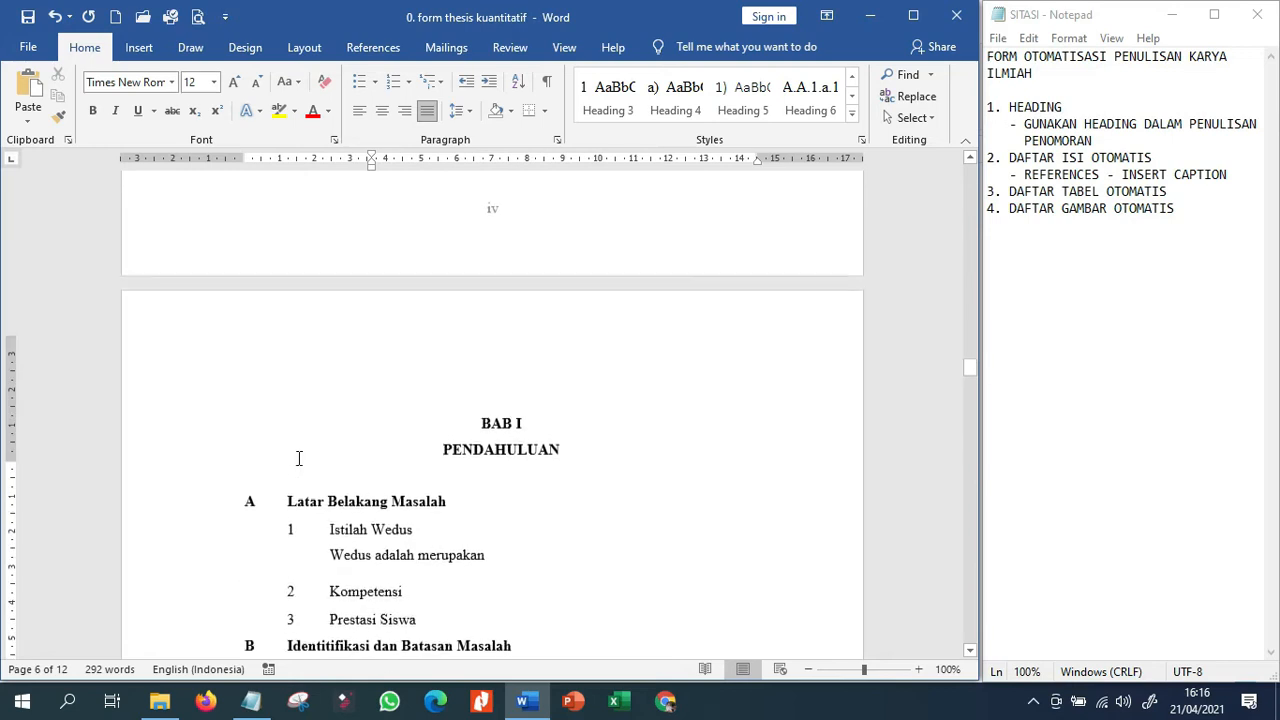
scroll(305, 452, up, 15)
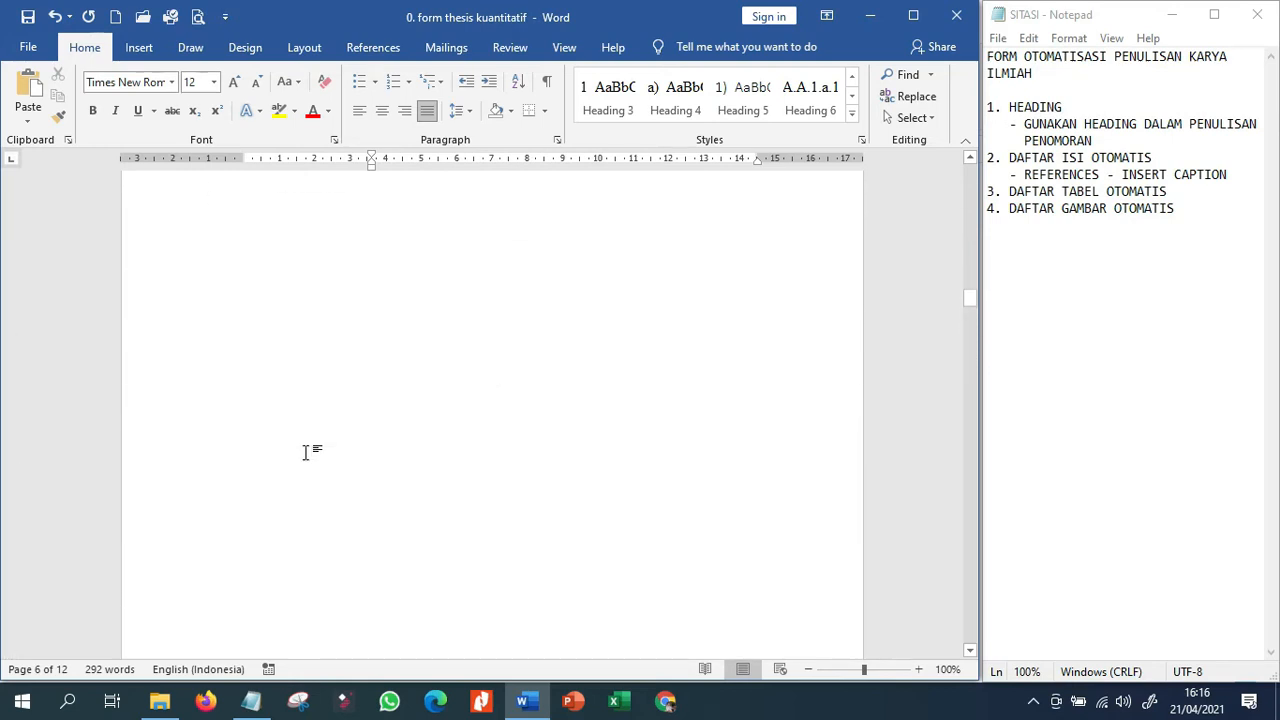
scroll(300, 451, up, 10)
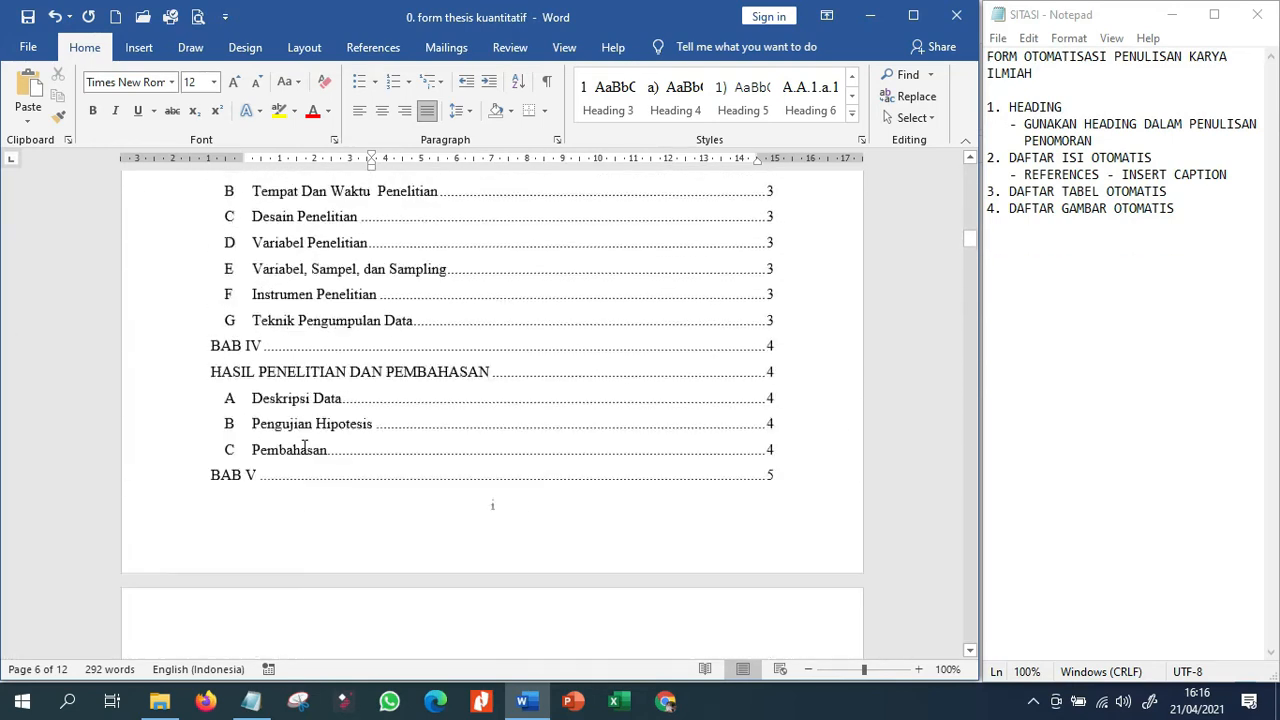
click(467, 305)
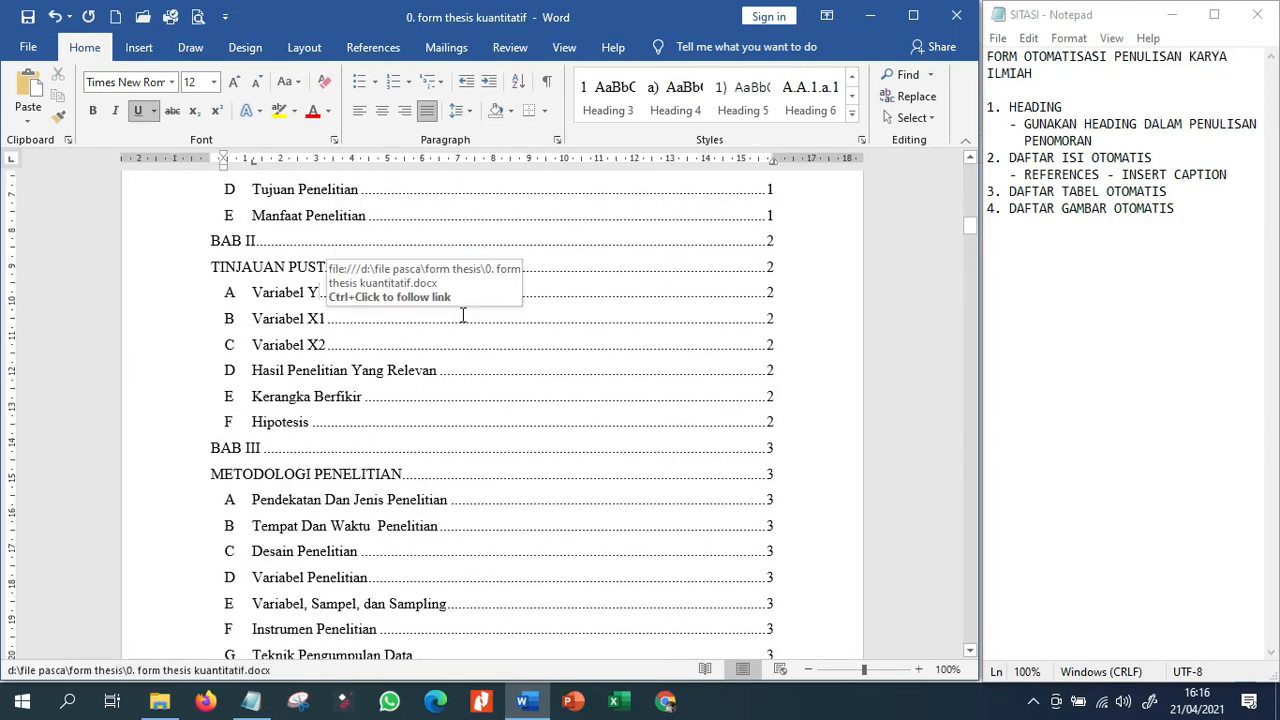
scroll(463, 310, up, 3)
click(390, 363)
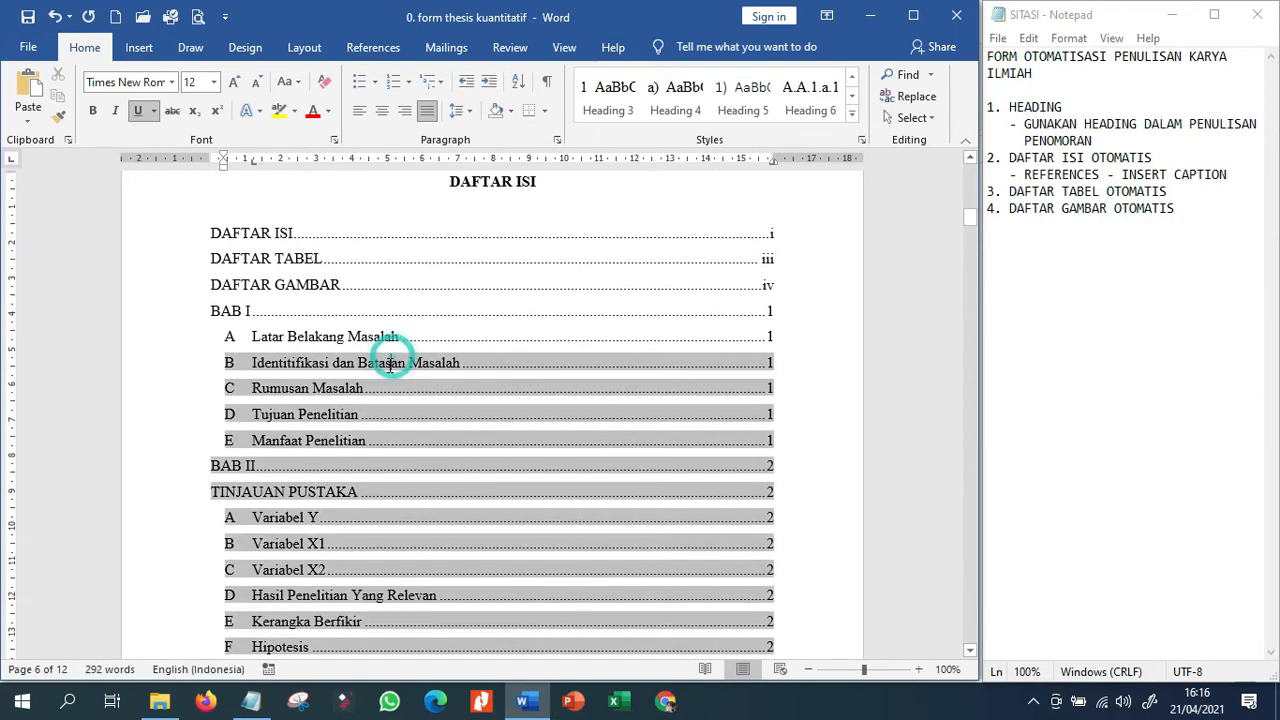
click(374, 310)
click(358, 48)
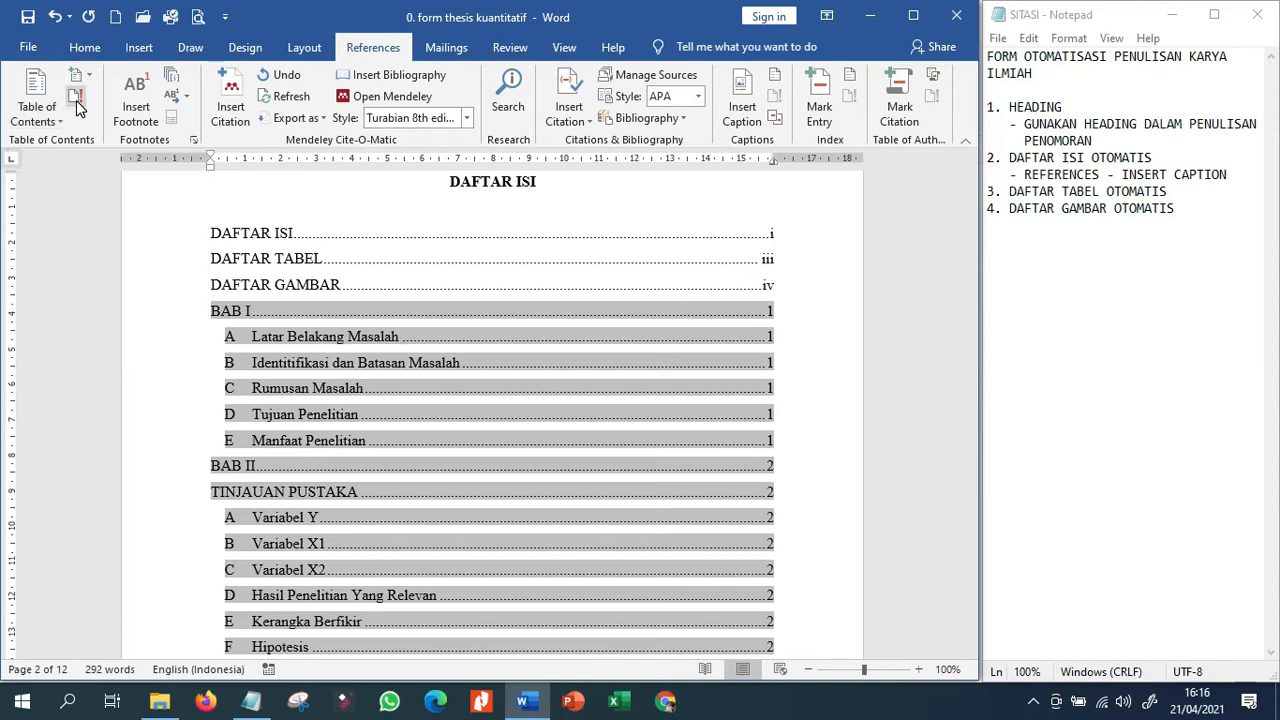
click(77, 99)
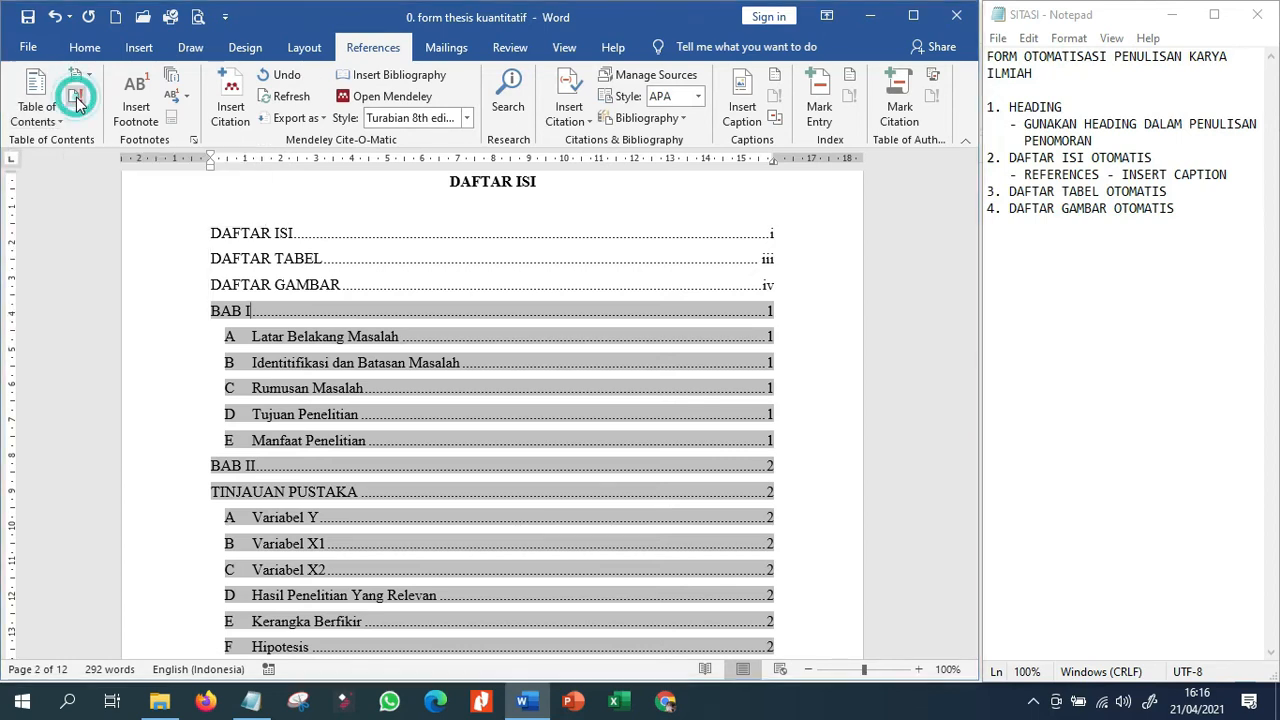
click(470, 350)
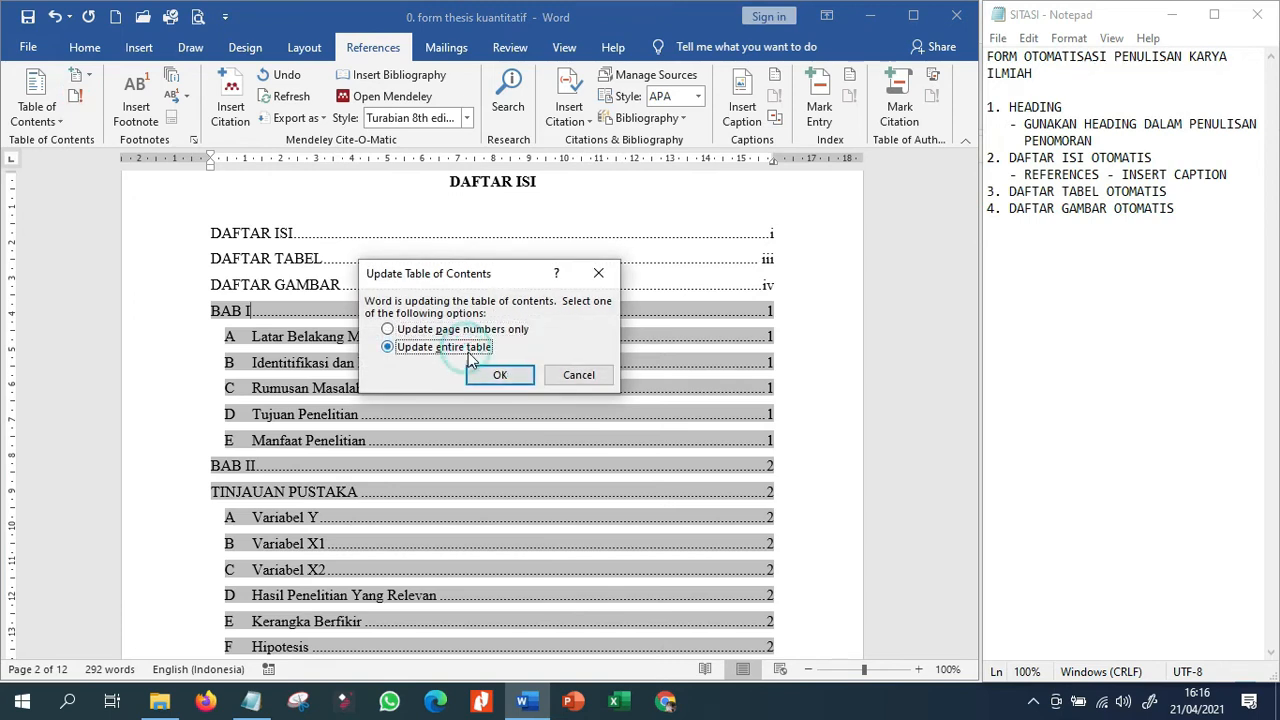
click(494, 375)
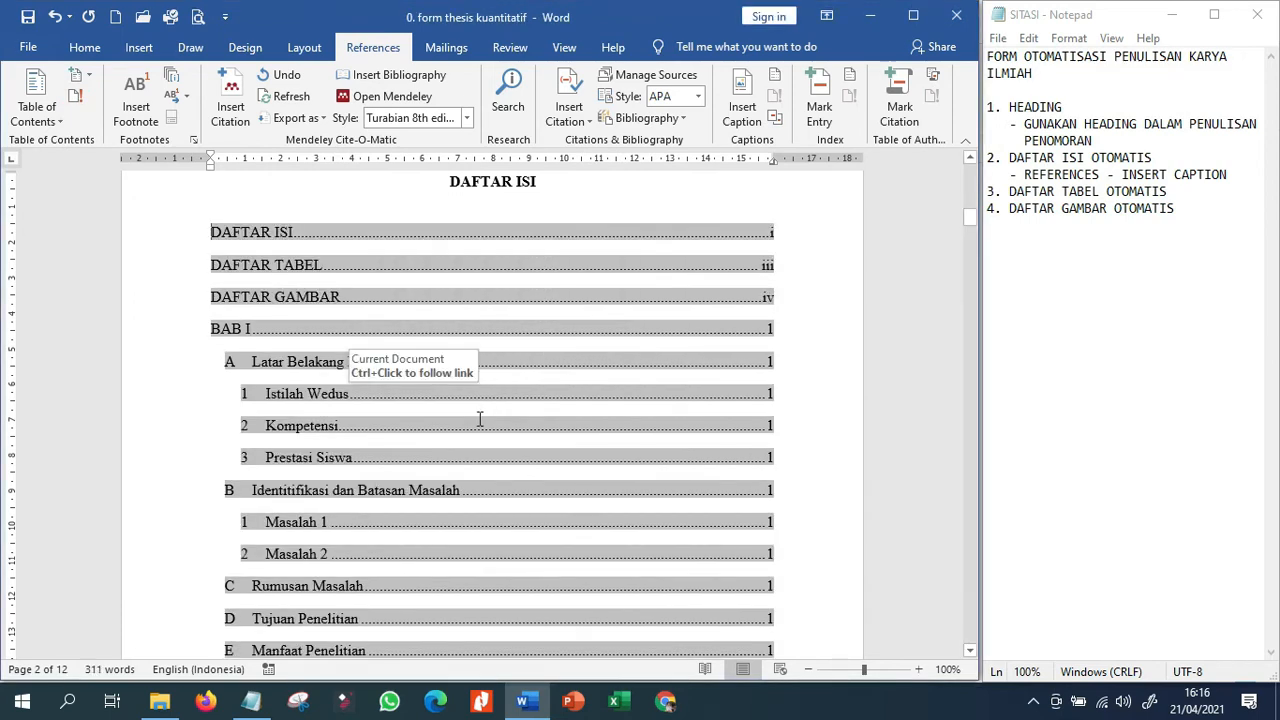
Replace the BAB II headings Variabel Y and Variabel X1 with "Prestasi Siswa" and "Model Wedus".
scroll(480, 420, down, 1)
click(337, 383)
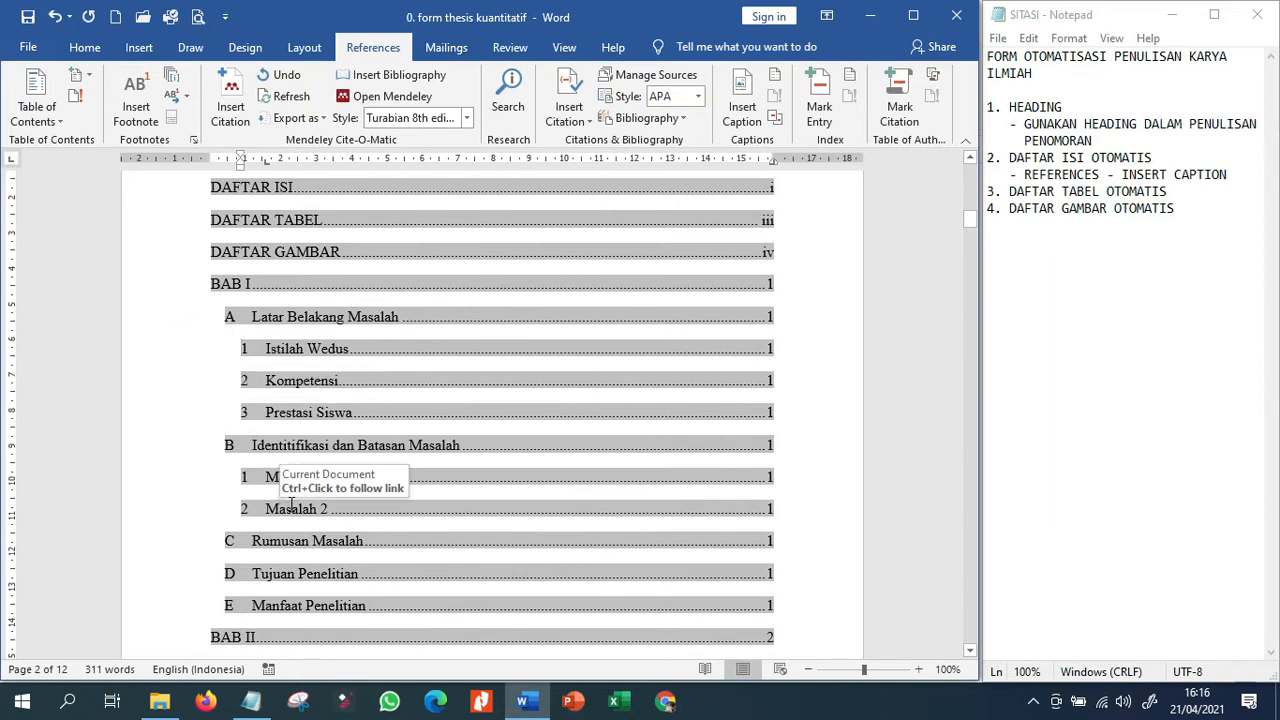
scroll(251, 331, up, 1)
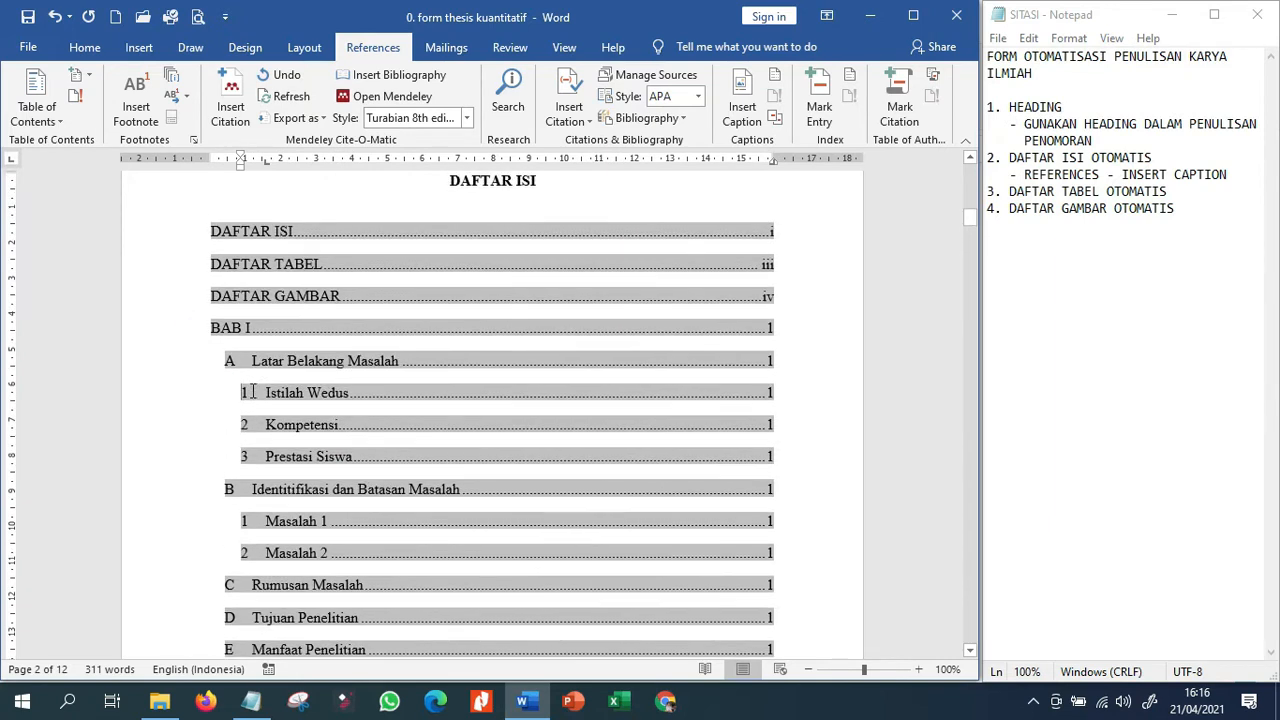
scroll(252, 402, down, 20)
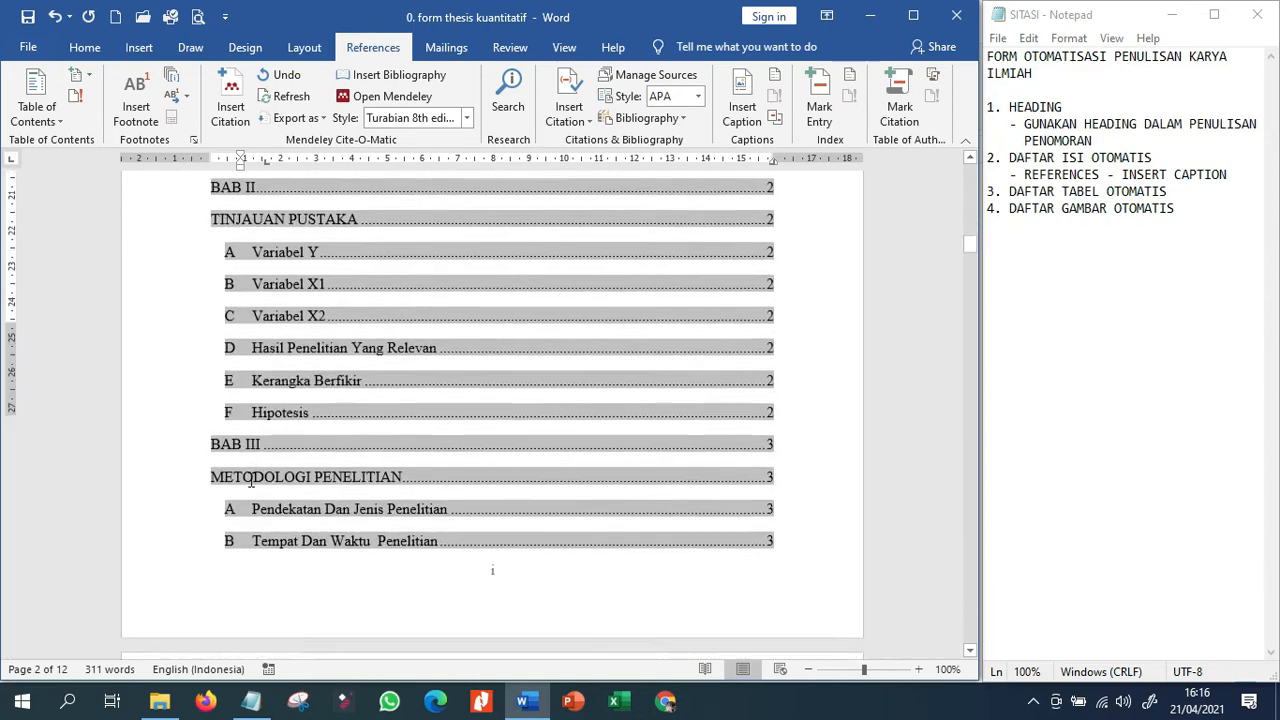
scroll(235, 497, down, 15)
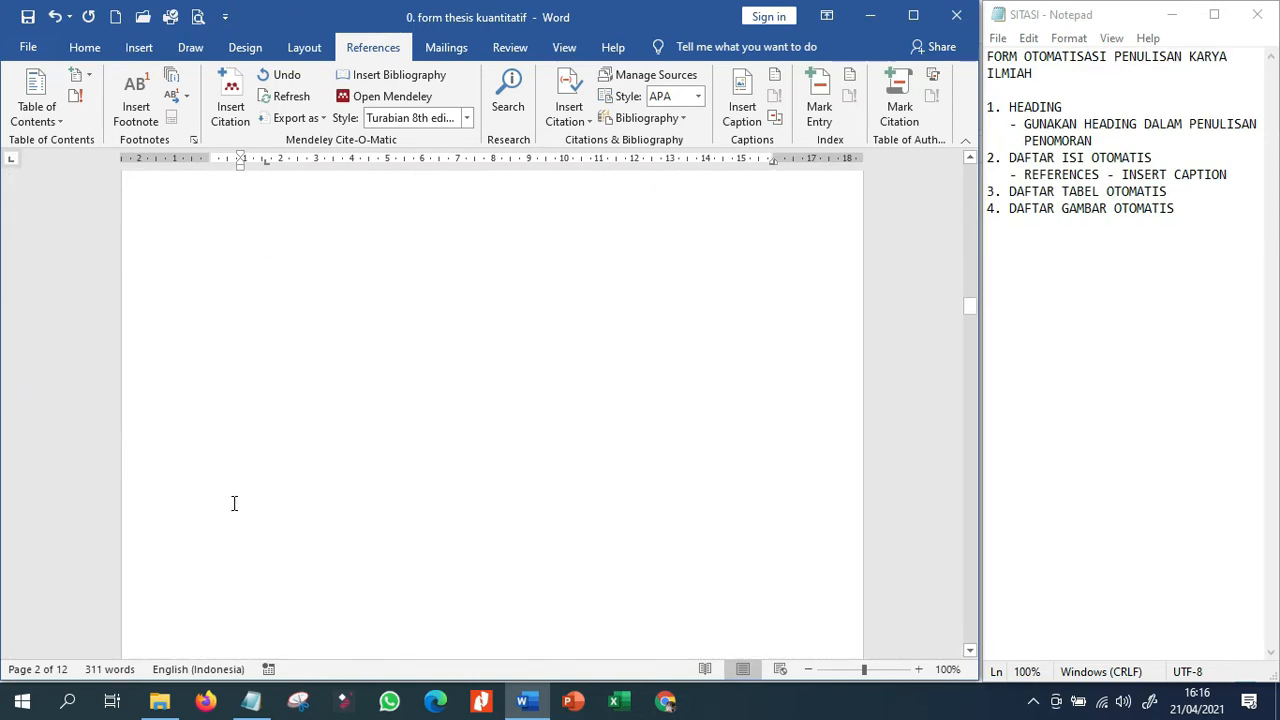
scroll(252, 508, down, 15)
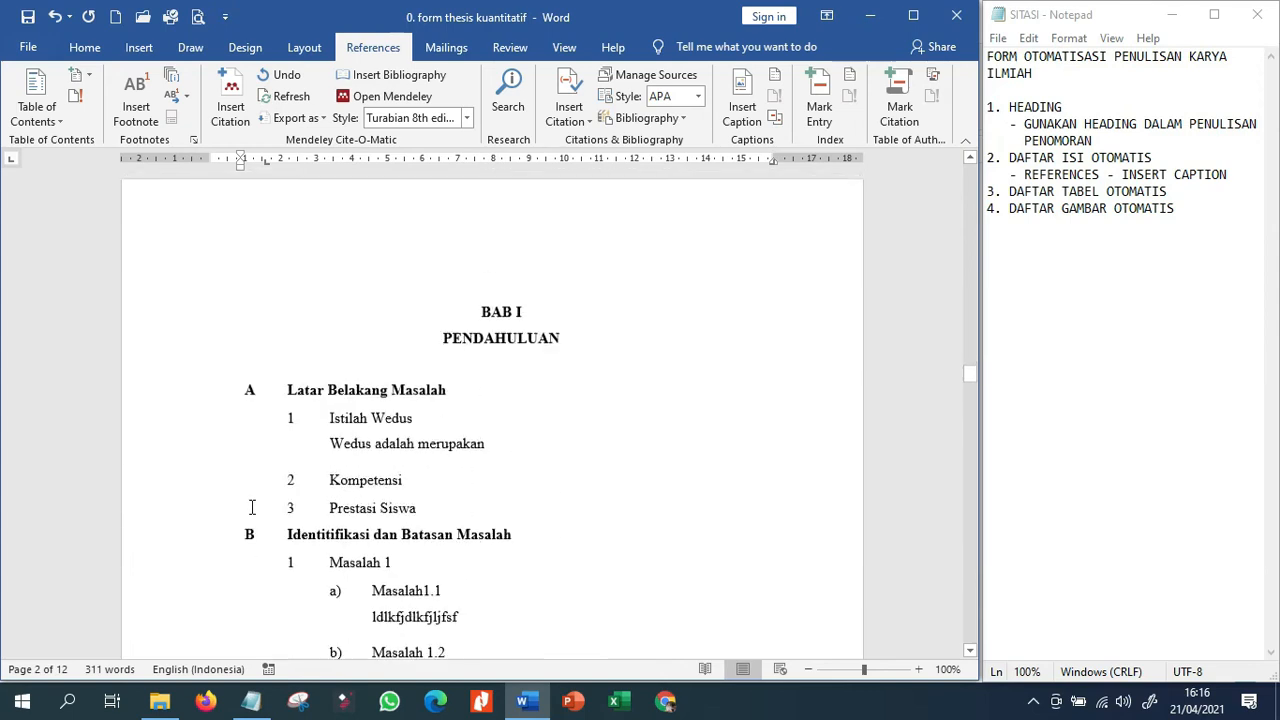
scroll(252, 500, down, 10)
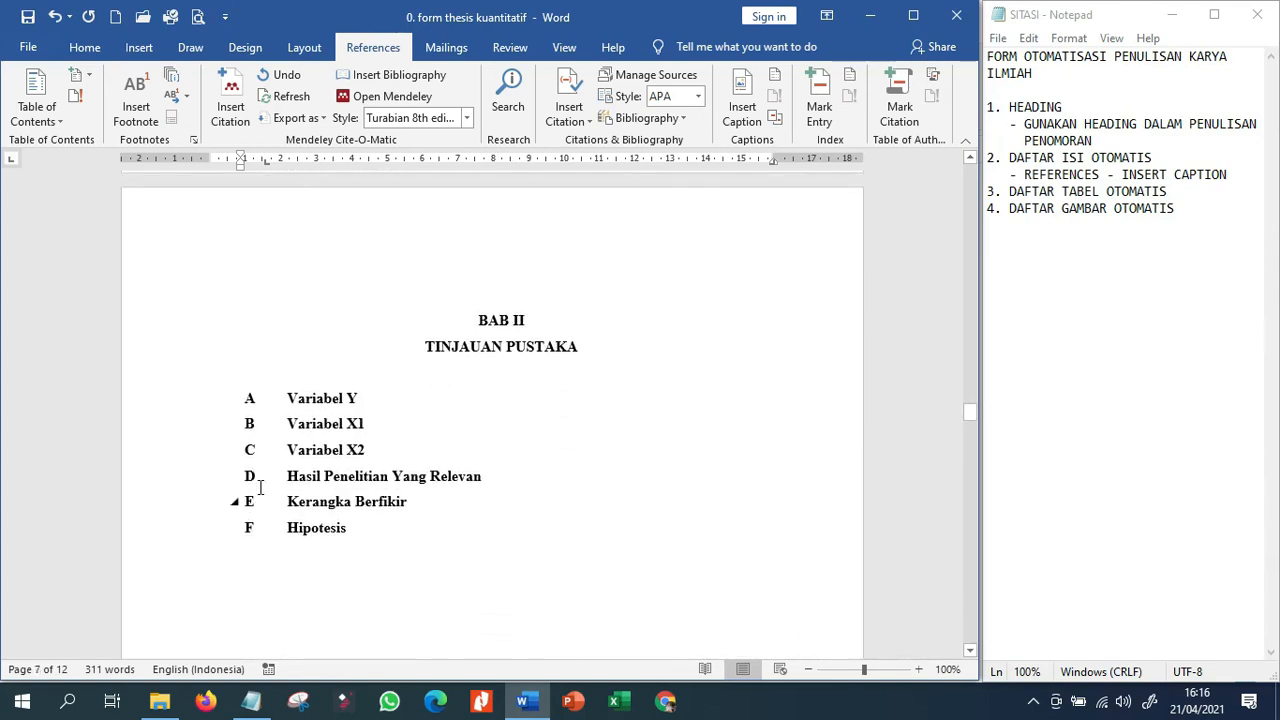
double_click(322, 397)
drag(363, 402, 388, 406)
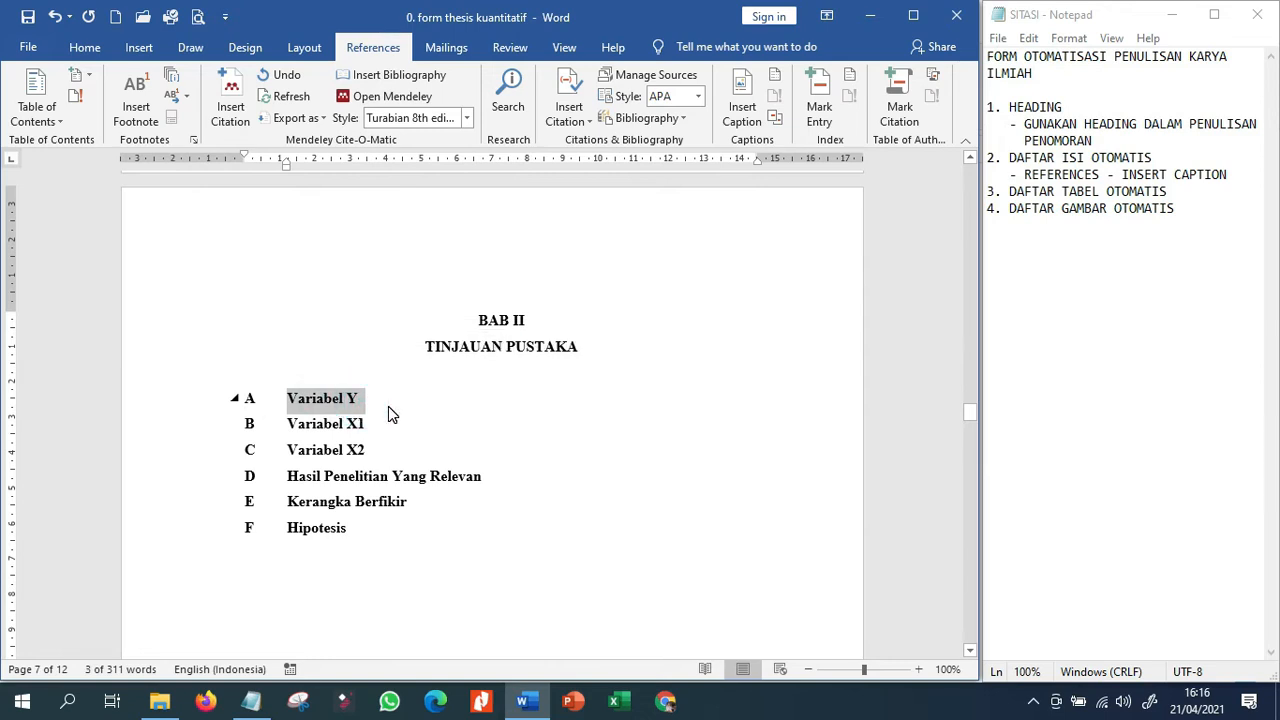
text(Prestasi)
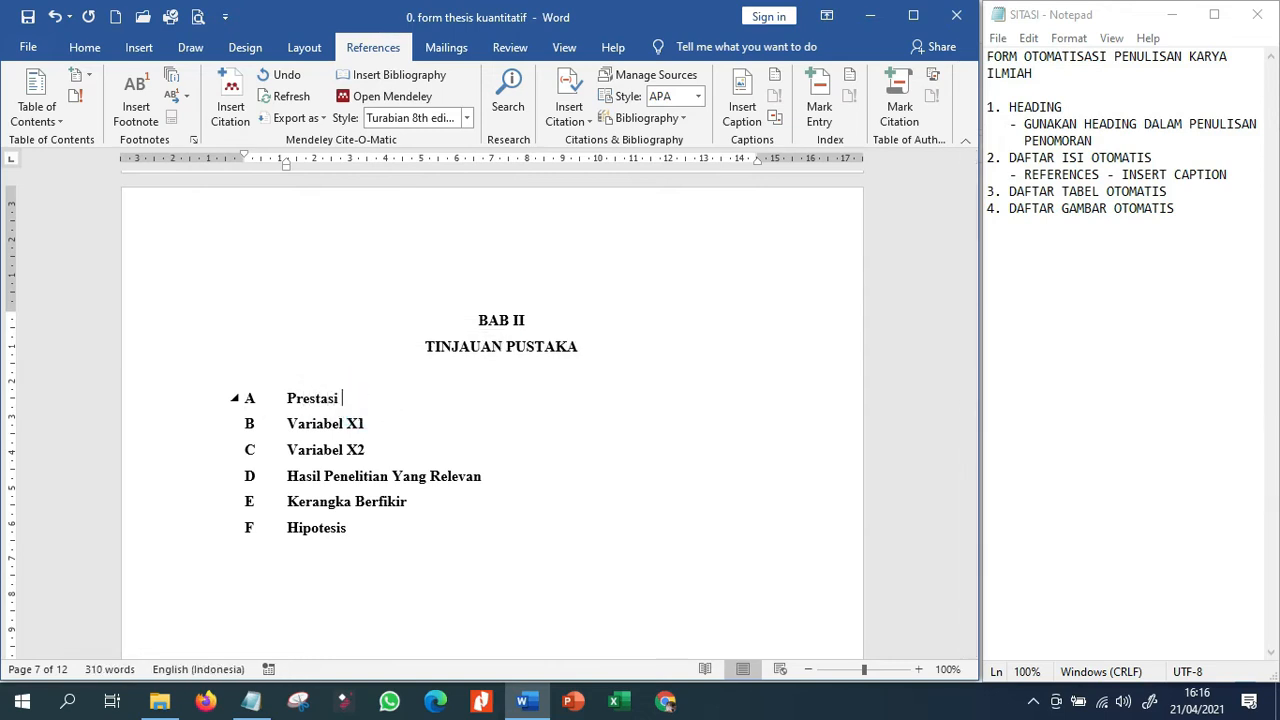
text( Siswa )
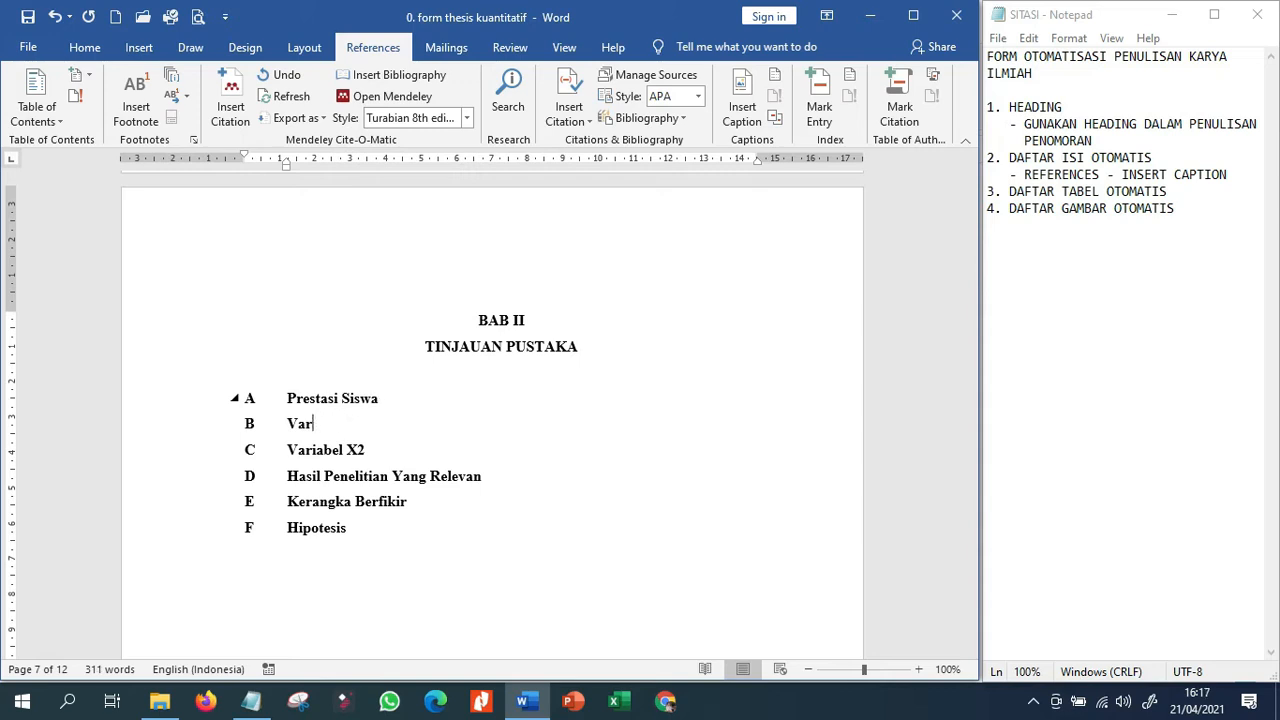
text(Model Wedu)
Replace the BAB II heading Variabel X2 with "Kompetensi Profesional" and save the document.
key(BackSpace)
key(BackSpace)
key(BackSpace)
key(BackSpace)
key(BackSpace)
key(BackSpace)
key(BackSpace)
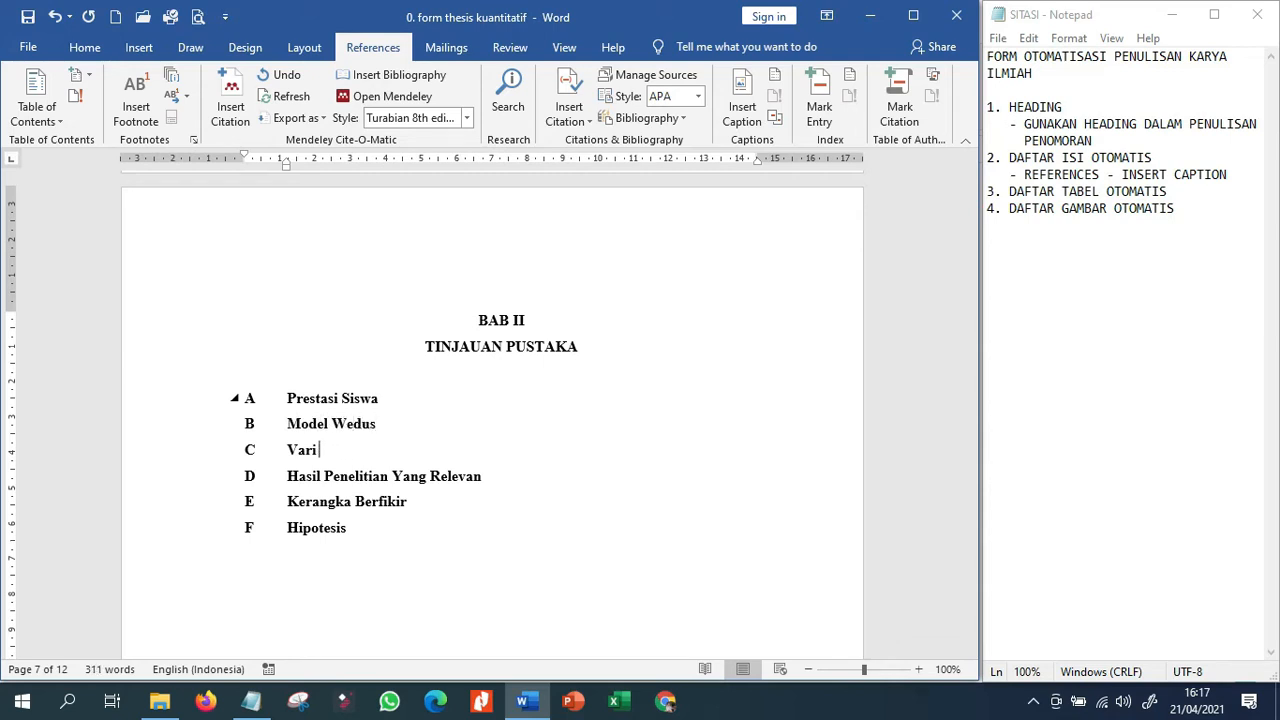
key(BackSpace)
key(BackSpace)
text(Kompetensi Profesional)
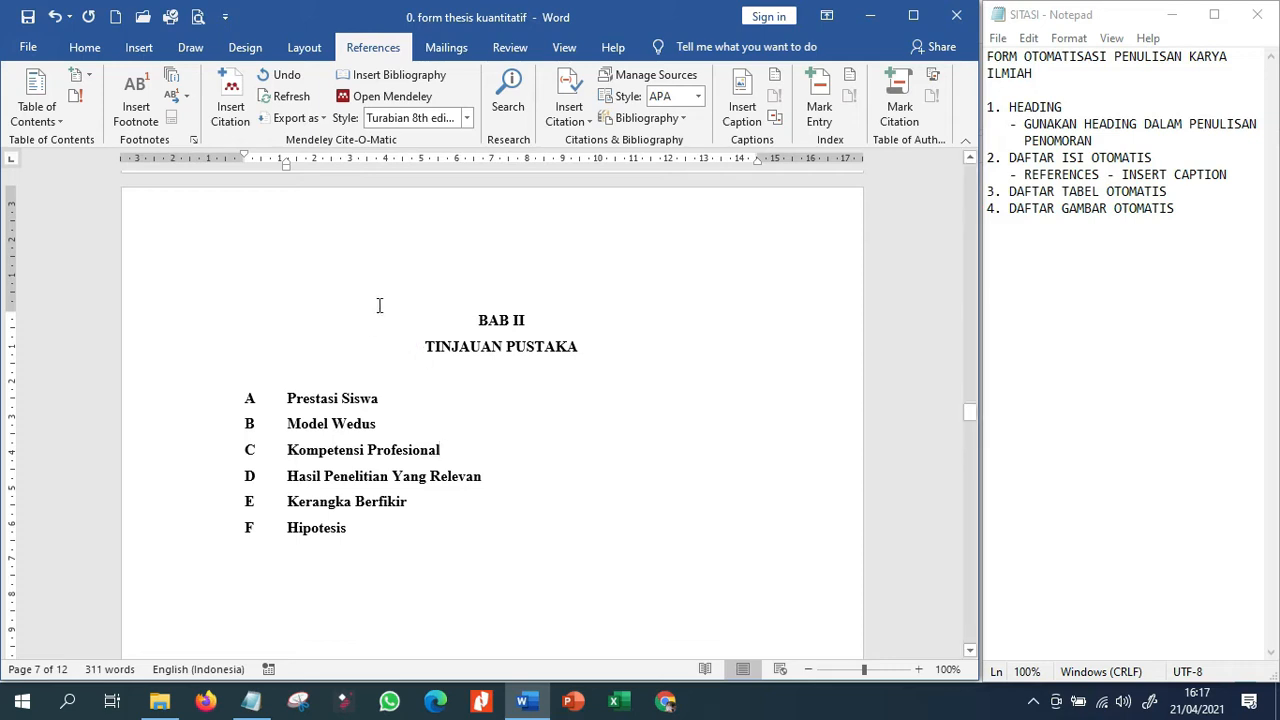
click(28, 17)
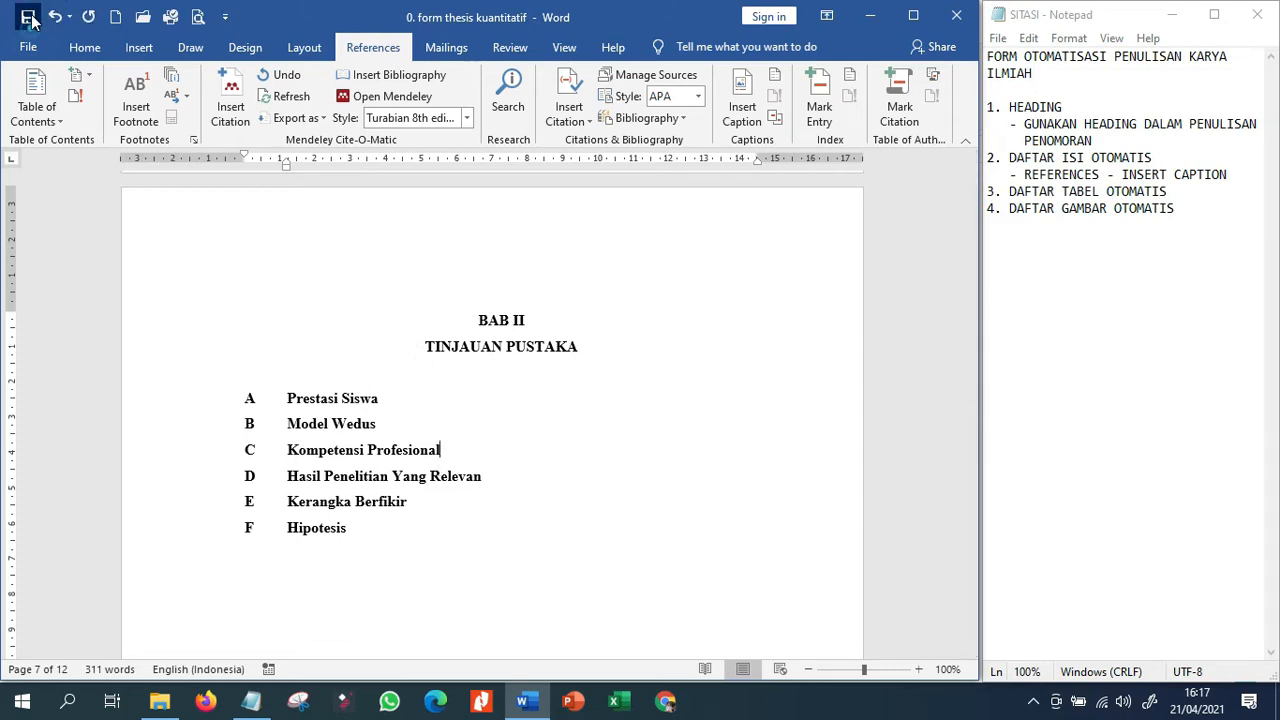
Update the entire table of contents again to bring in the renamed BAB II headings.
scroll(671, 372, up, 5)
scroll(671, 373, up, 10)
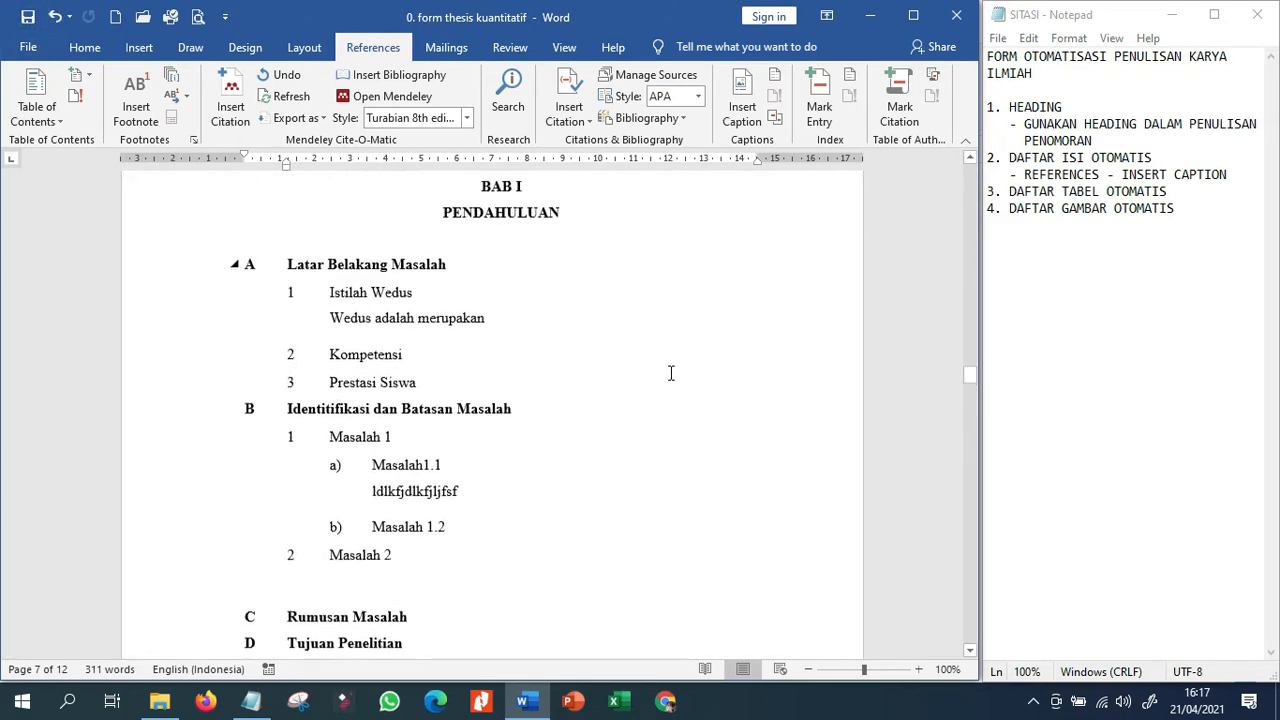
scroll(669, 372, up, 15)
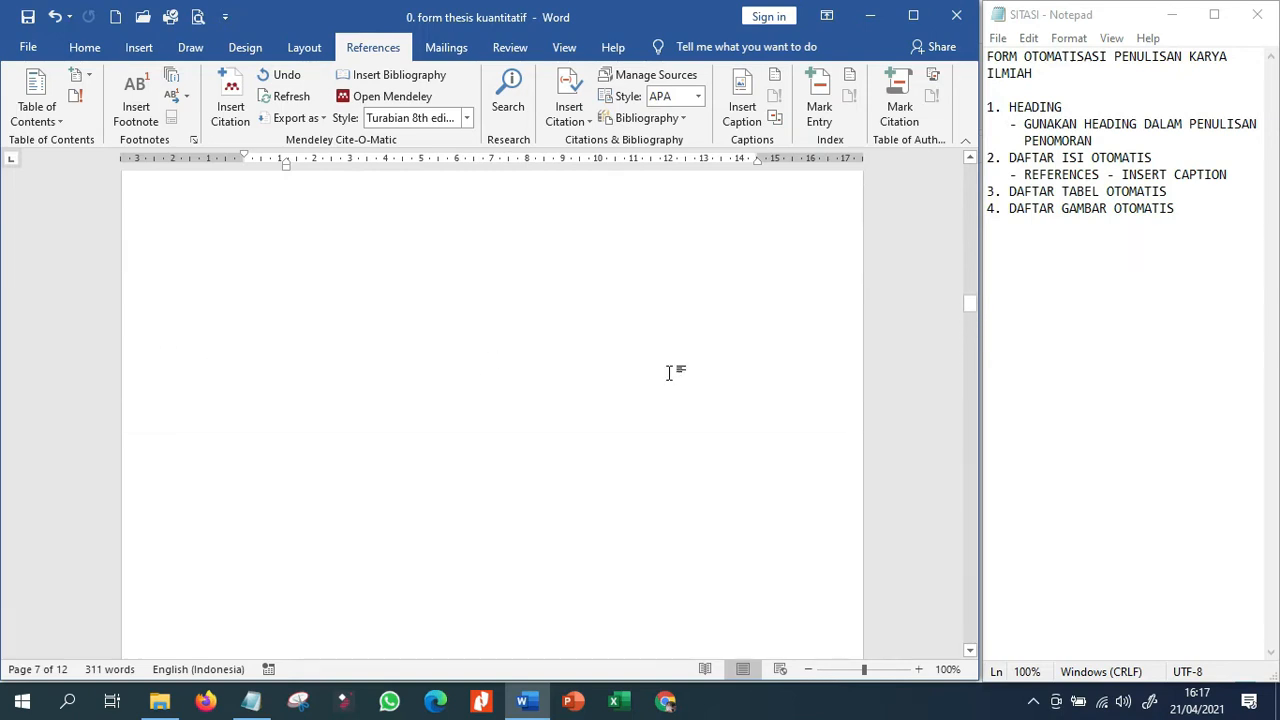
scroll(312, 435, up, 15)
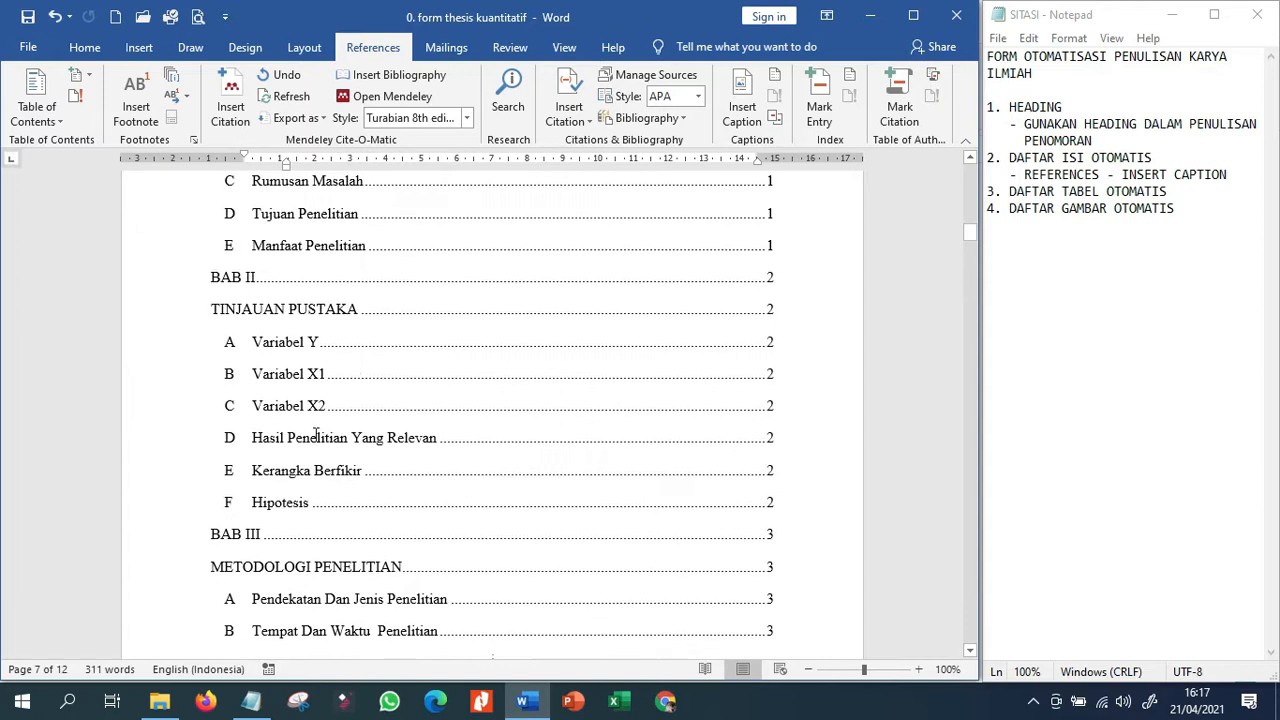
click(364, 372)
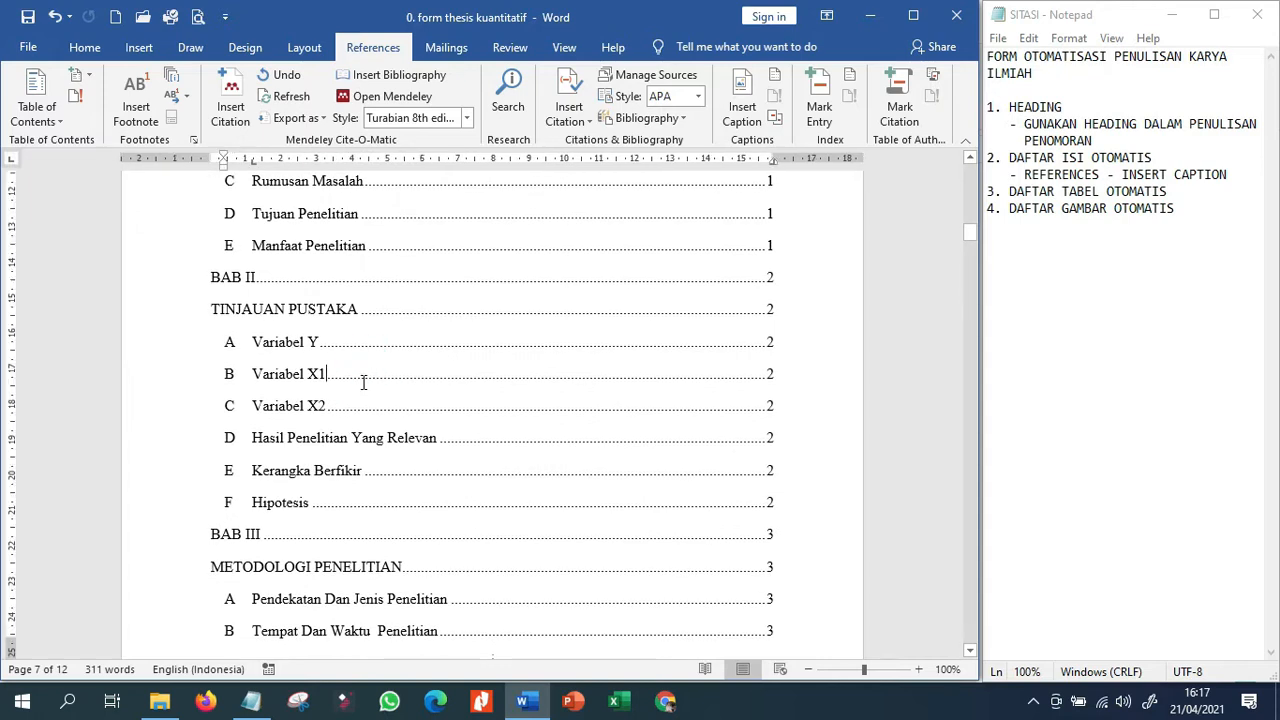
click(75, 95)
click(306, 358)
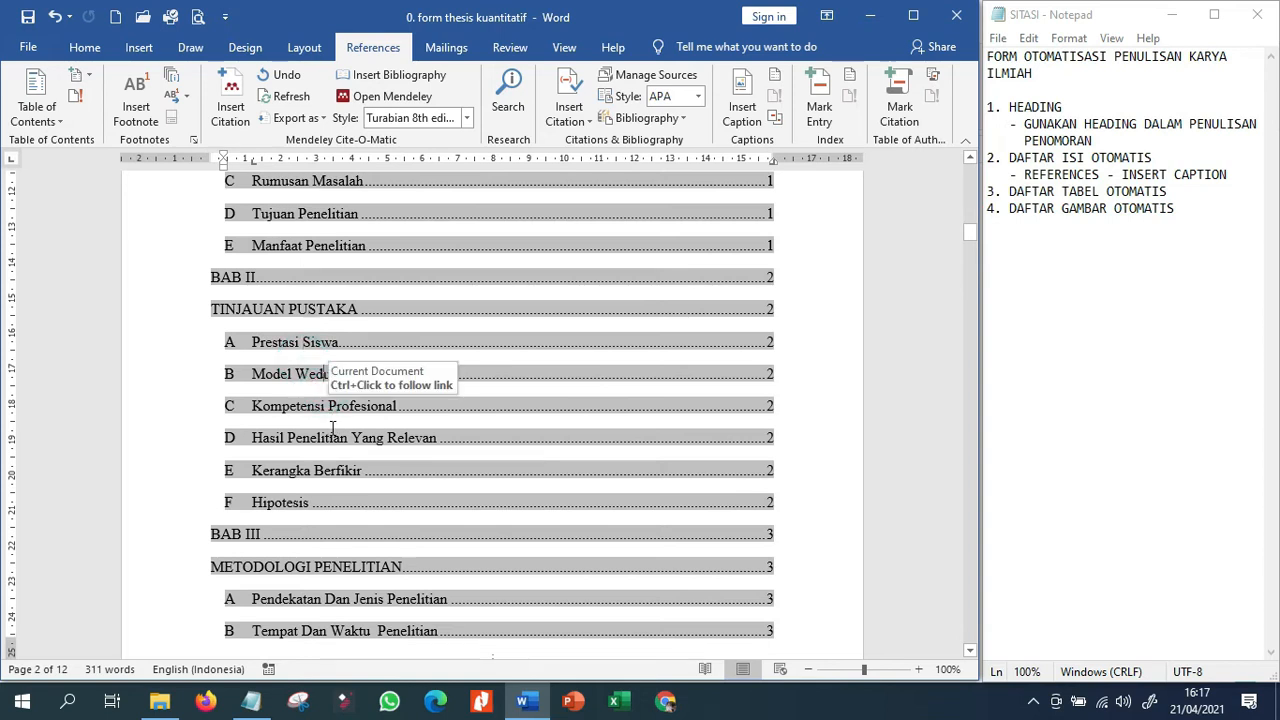
Review the refreshed table of contents and compare its entries with the headings in BAB I.
scroll(333, 428, down, 2)
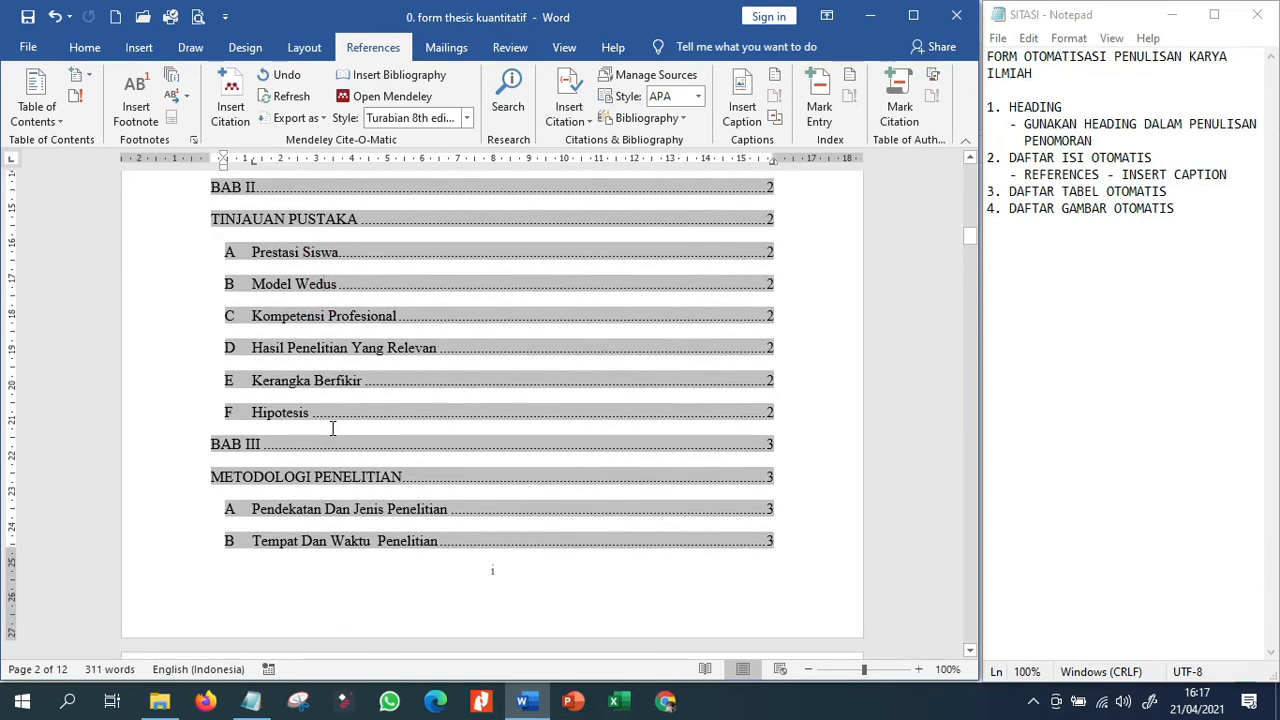
scroll(333, 428, down, 4)
scroll(333, 428, up, 20)
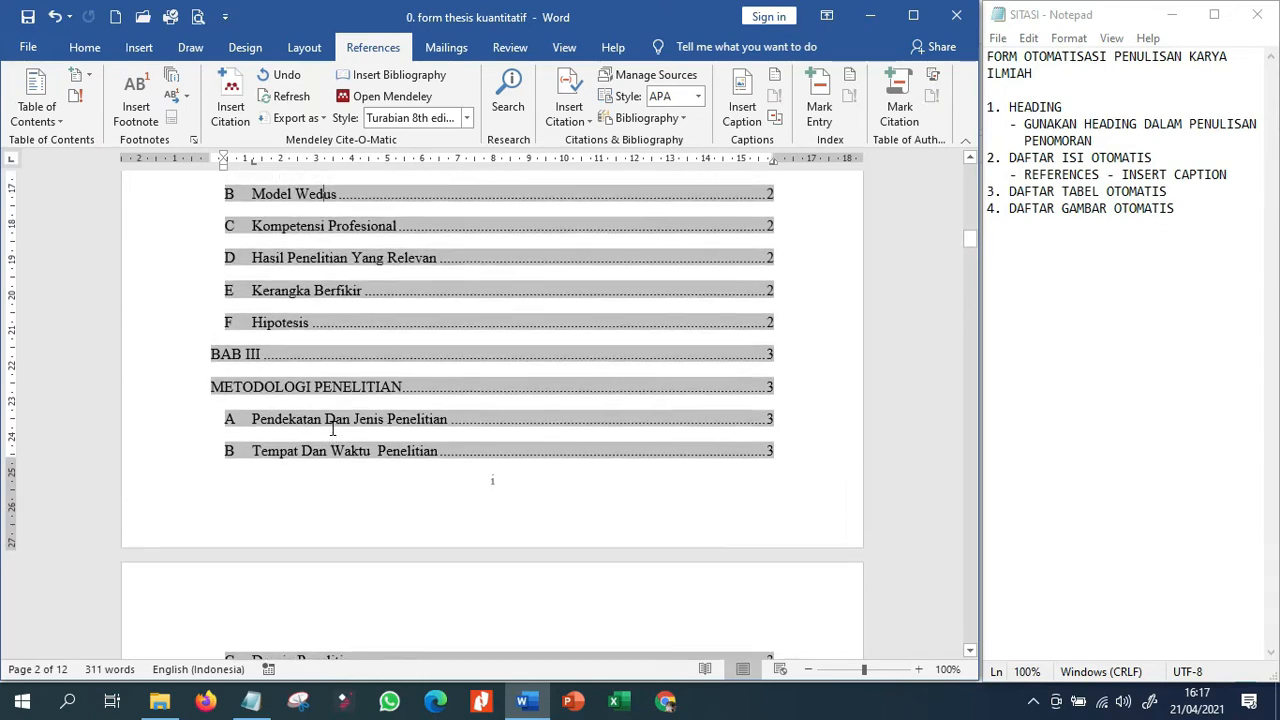
scroll(330, 418, down, 4)
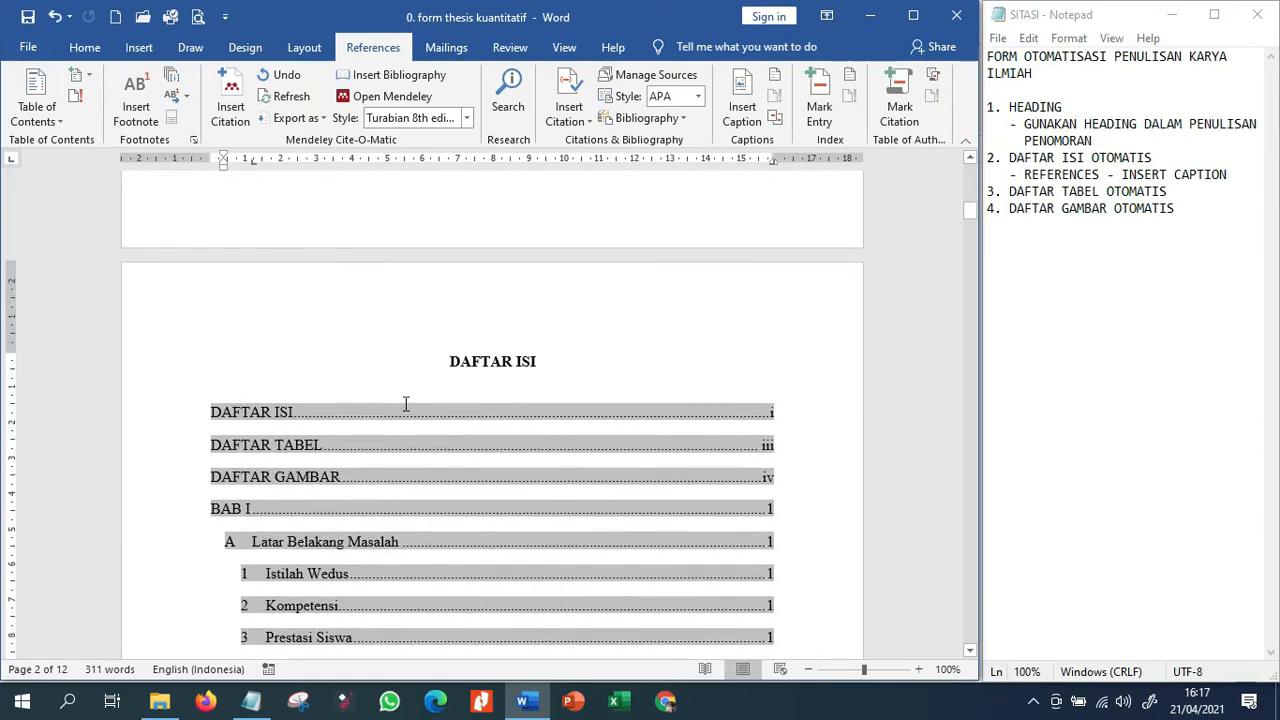
scroll(211, 540, down, 20)
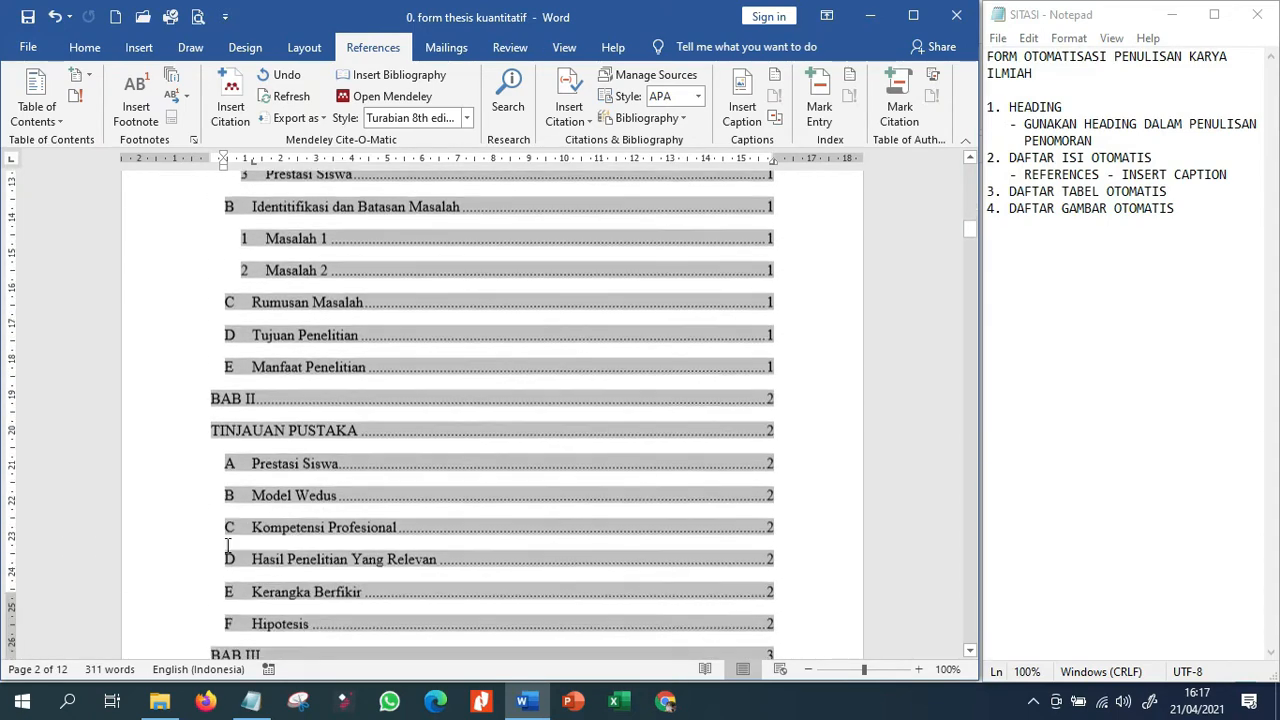
scroll(267, 578, down, 20)
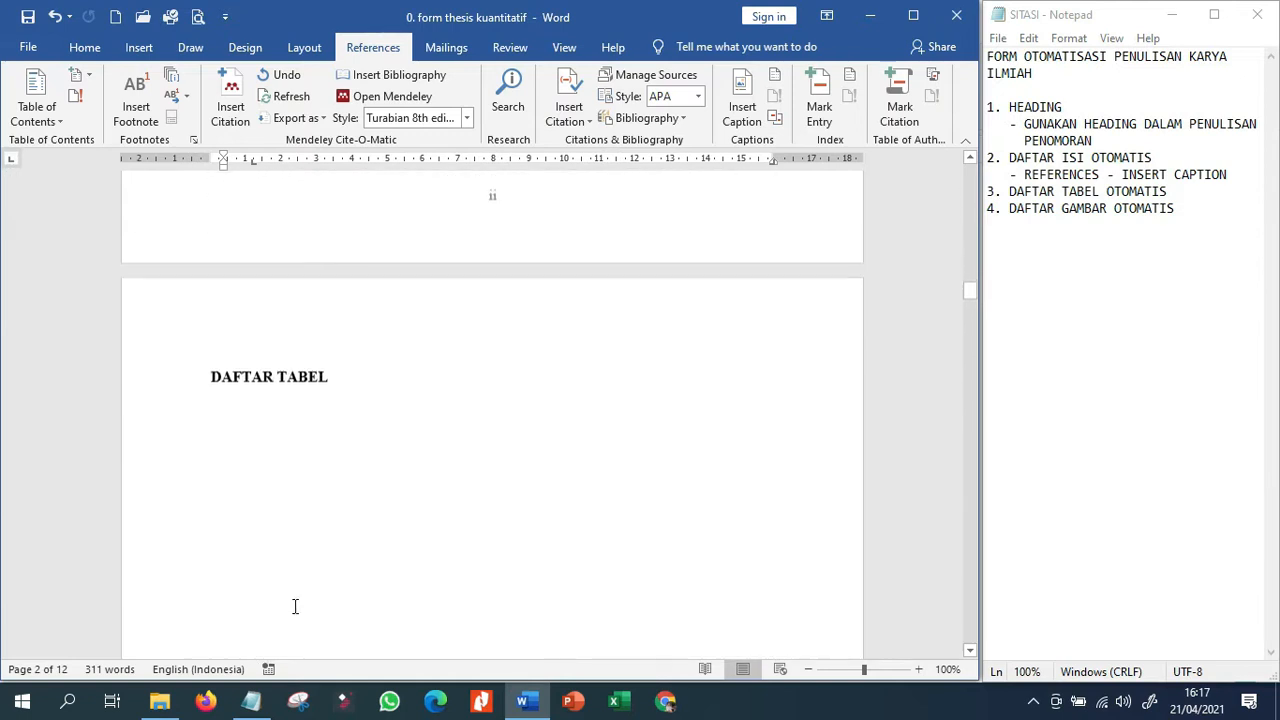
scroll(284, 594, down, 18)
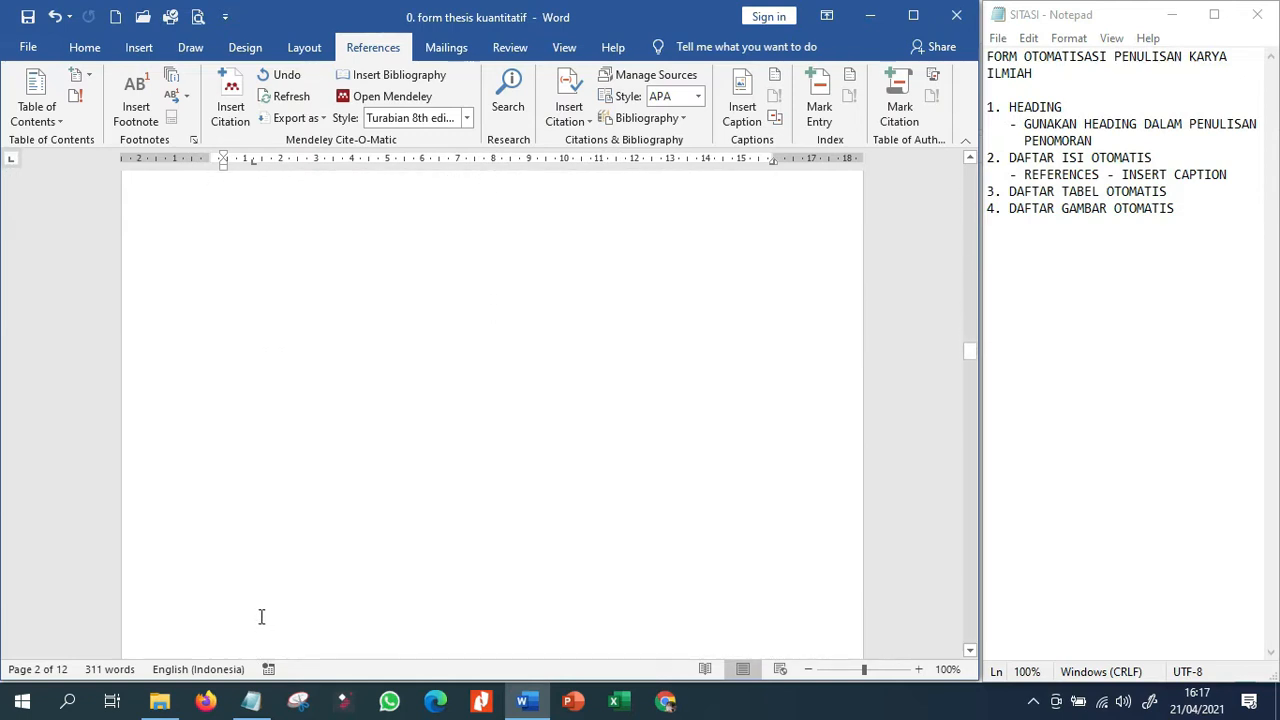
scroll(258, 613, down, 12)
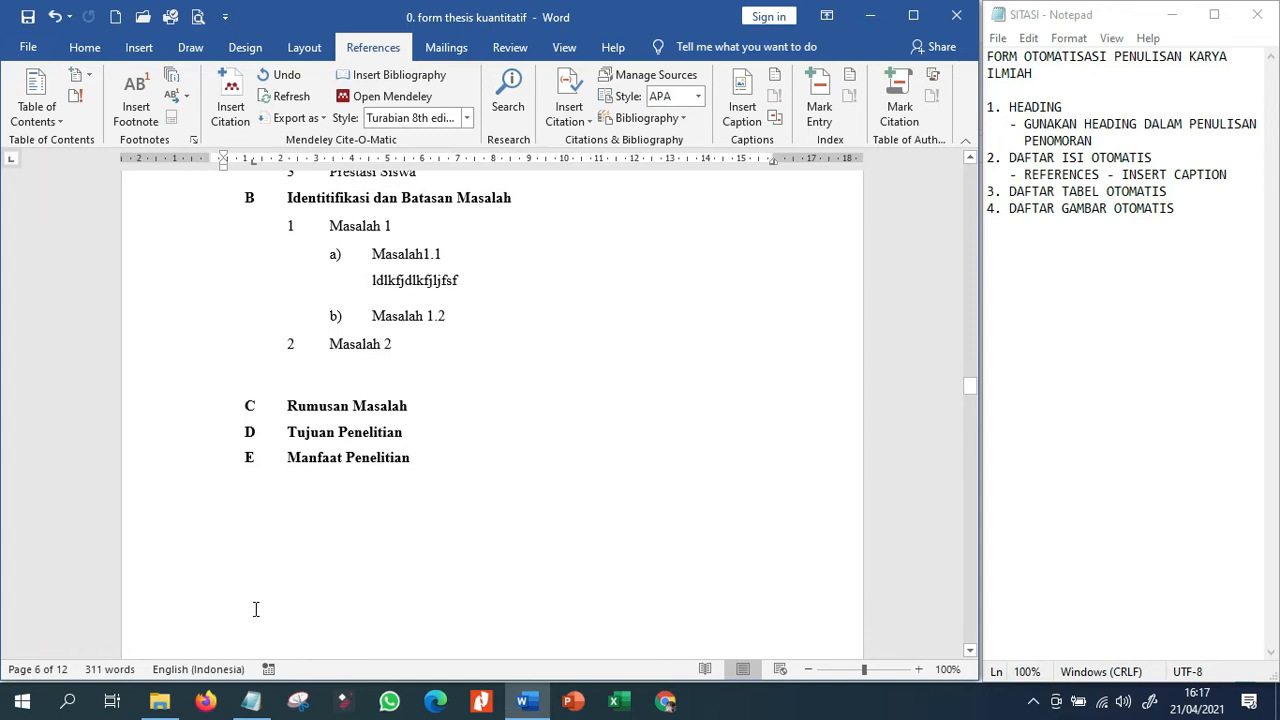
scroll(255, 609, up, 3)
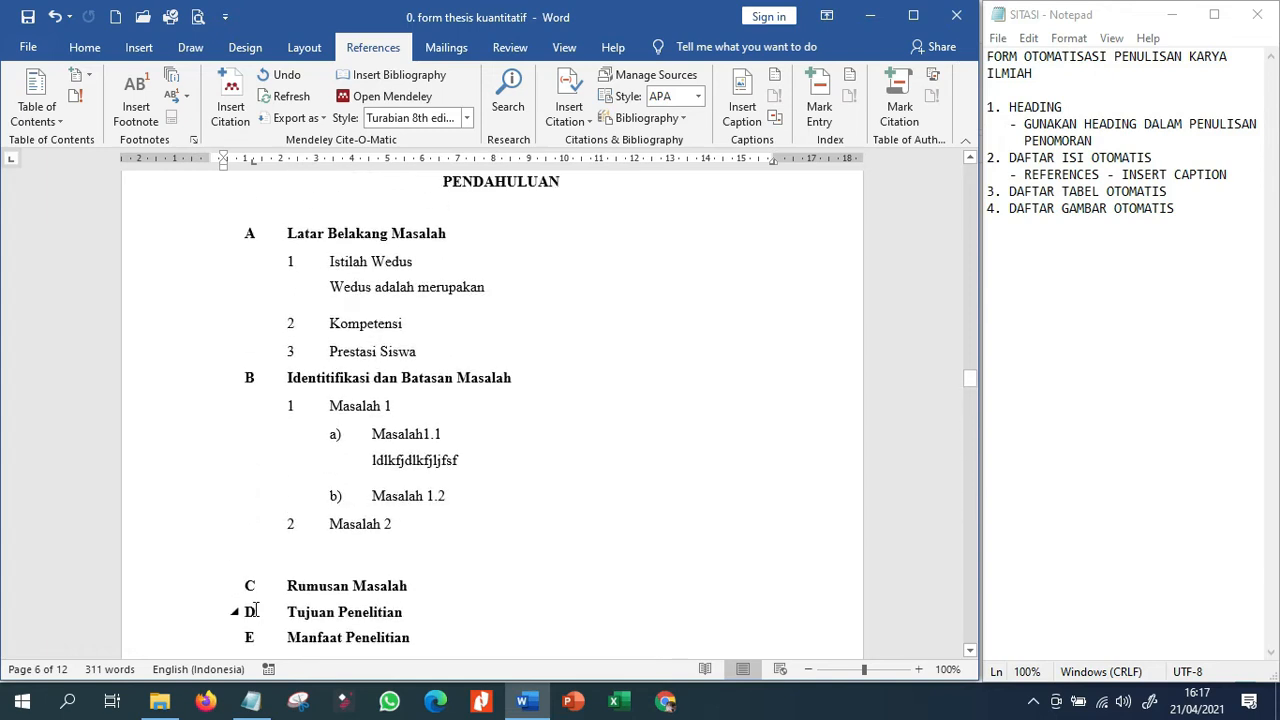
Add the line "Harga harga wedus di warureja" below "Wedus adalah merupakan" in BAB I, followed by an empty paragraph.
scroll(255, 609, up, 5)
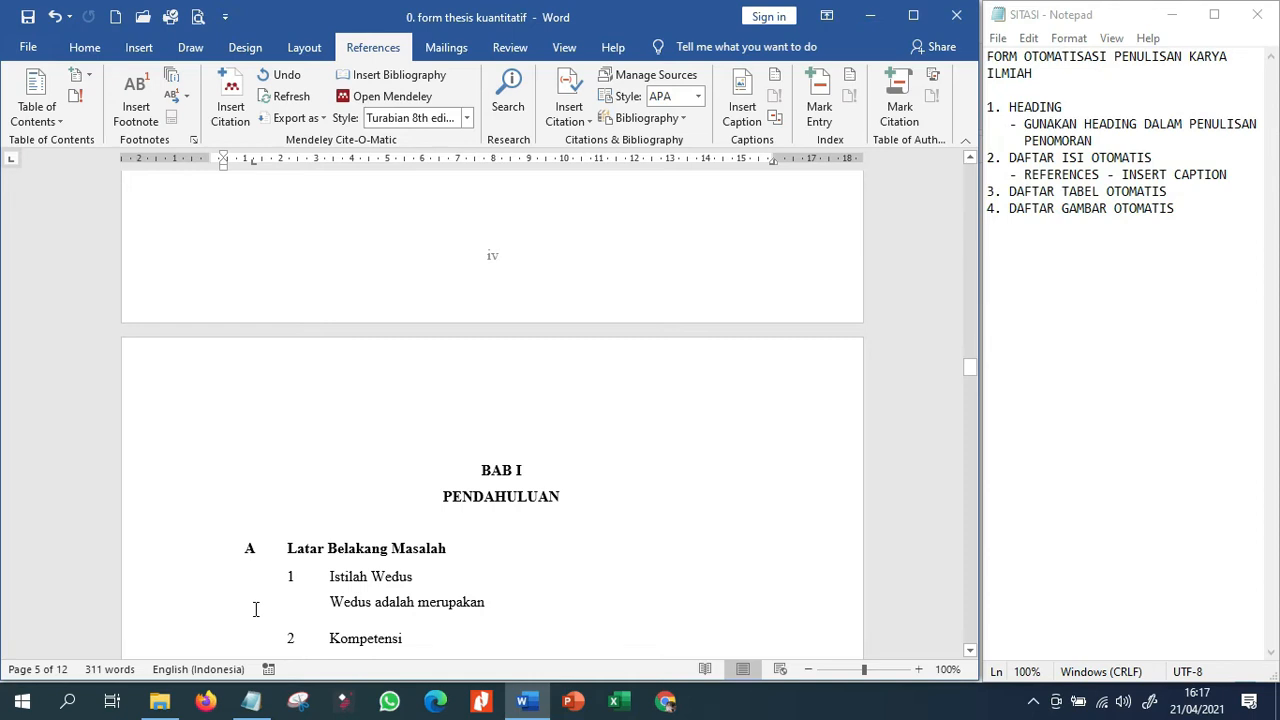
scroll(255, 609, down, 2)
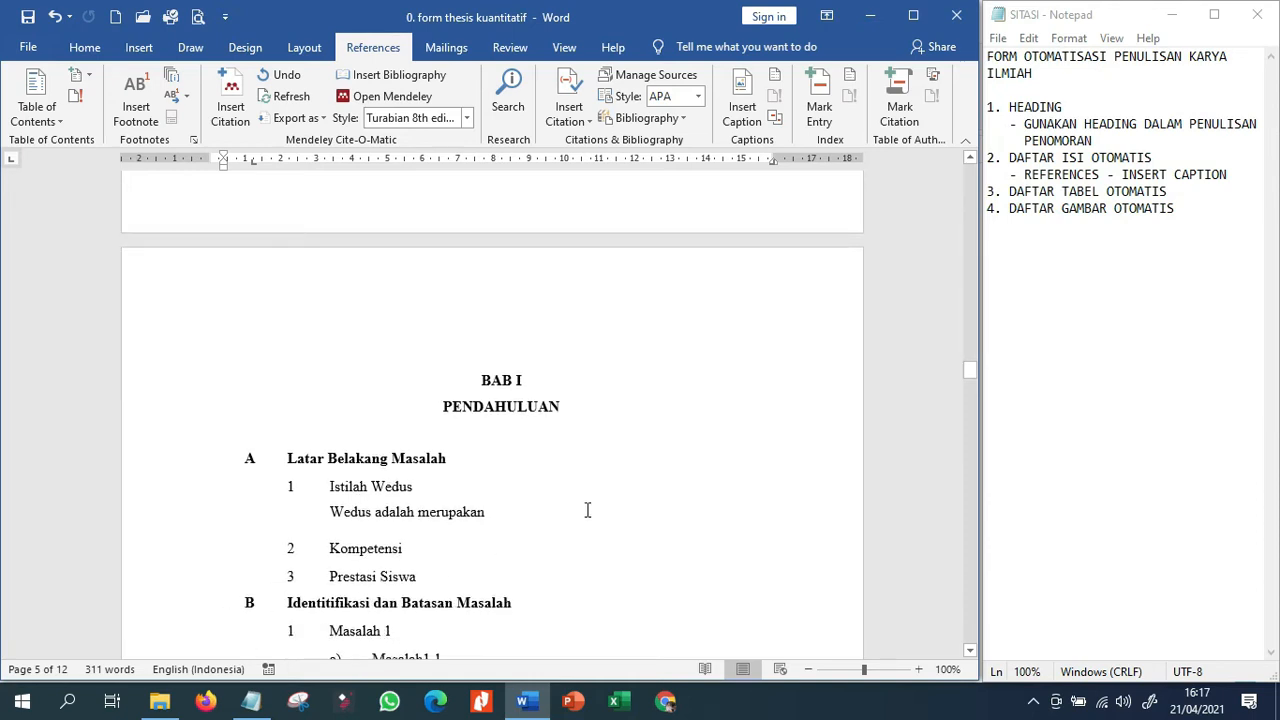
click(549, 512)
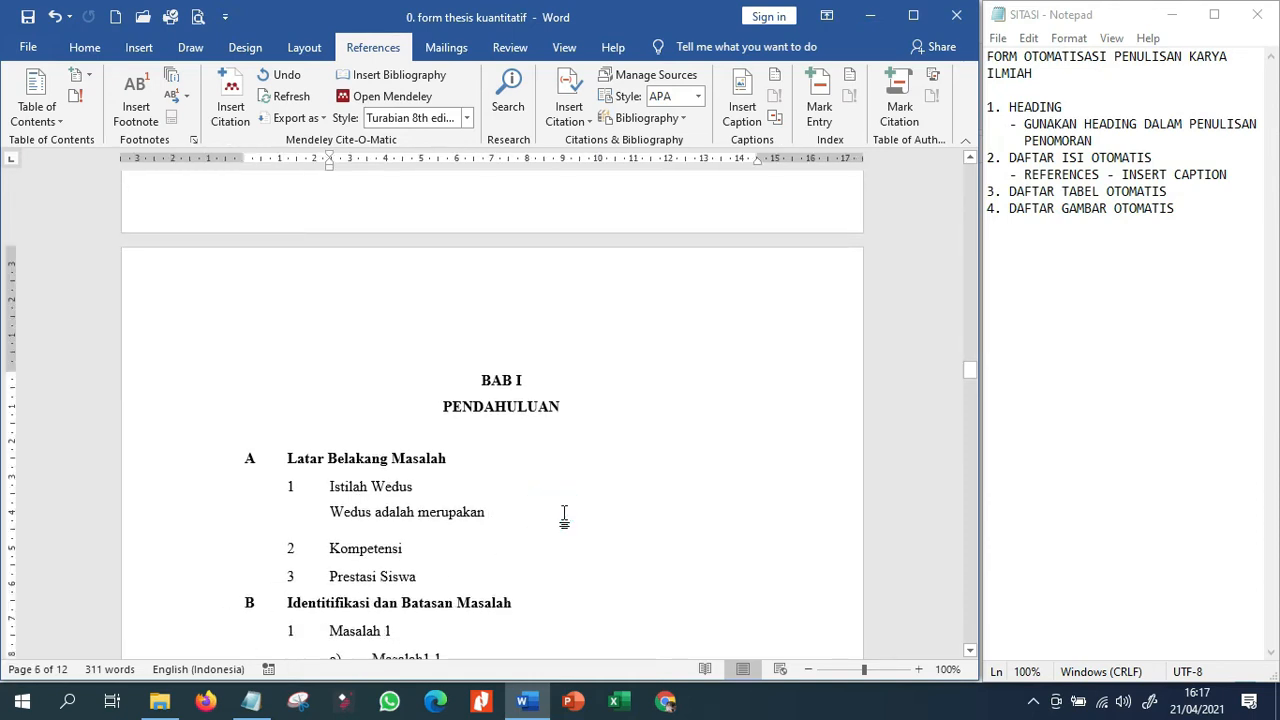
key(Return)
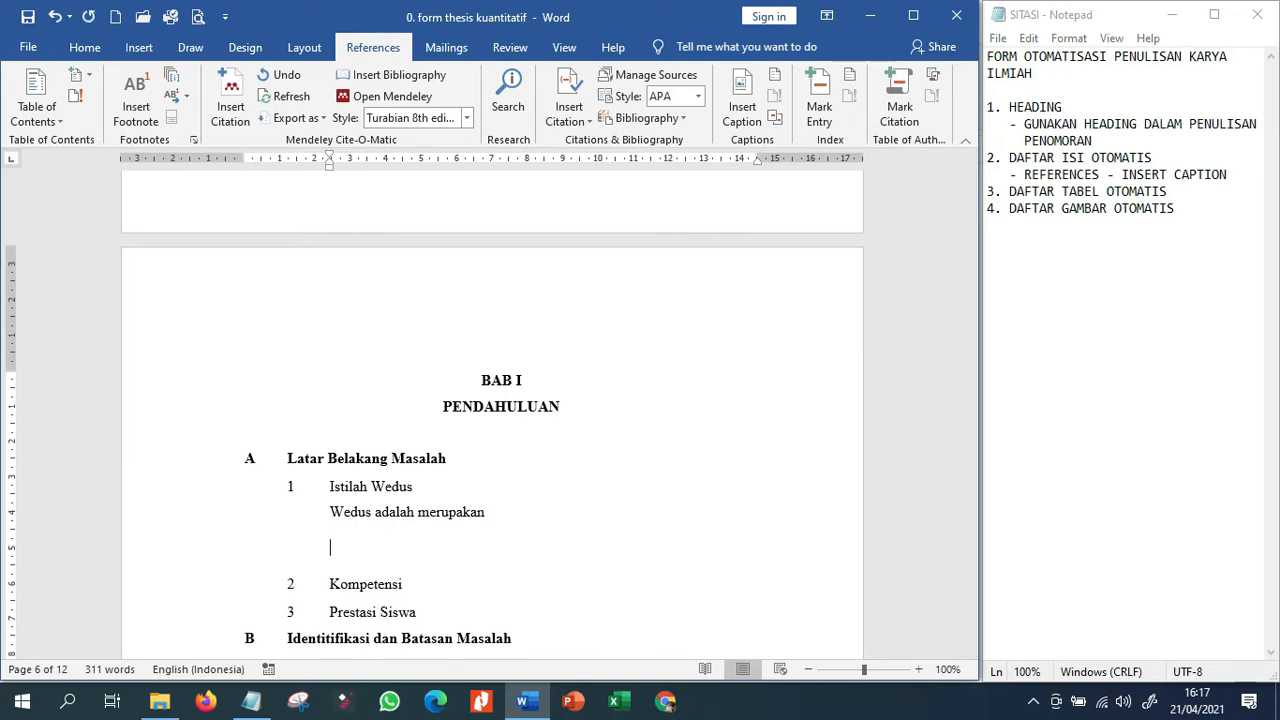
text(Tabel)
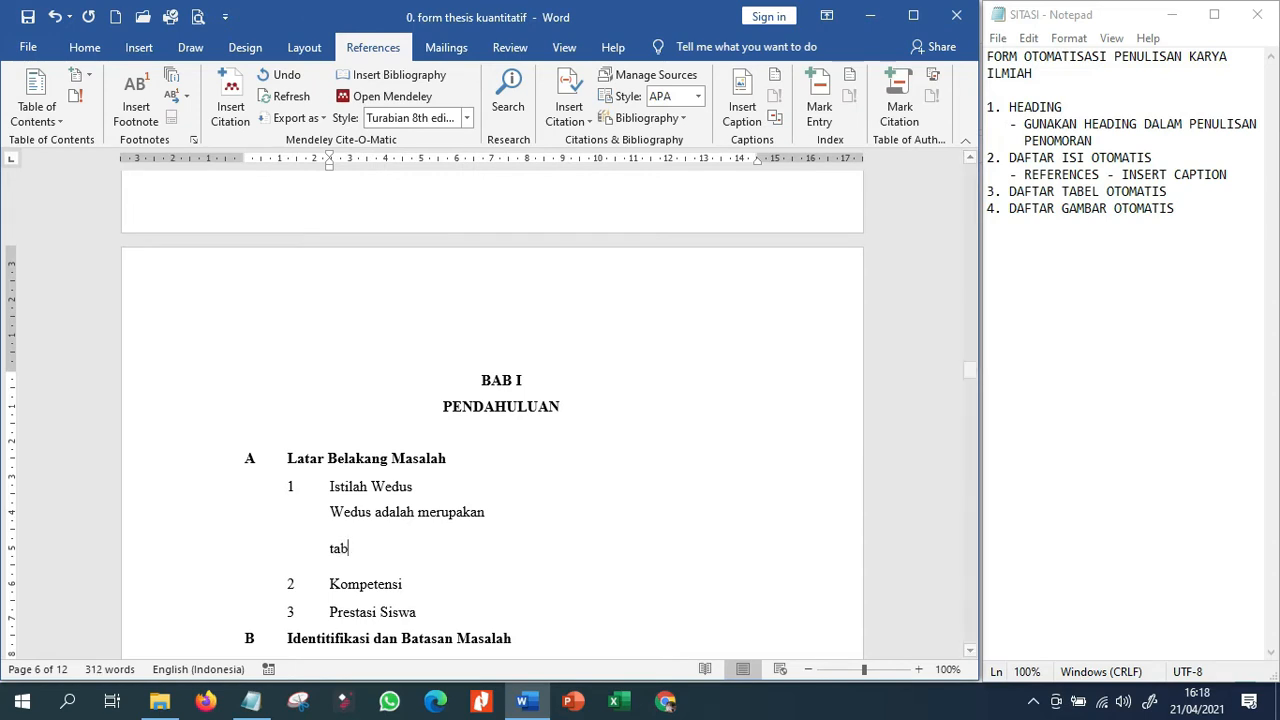
key(BackSpace)
key(BackSpace)
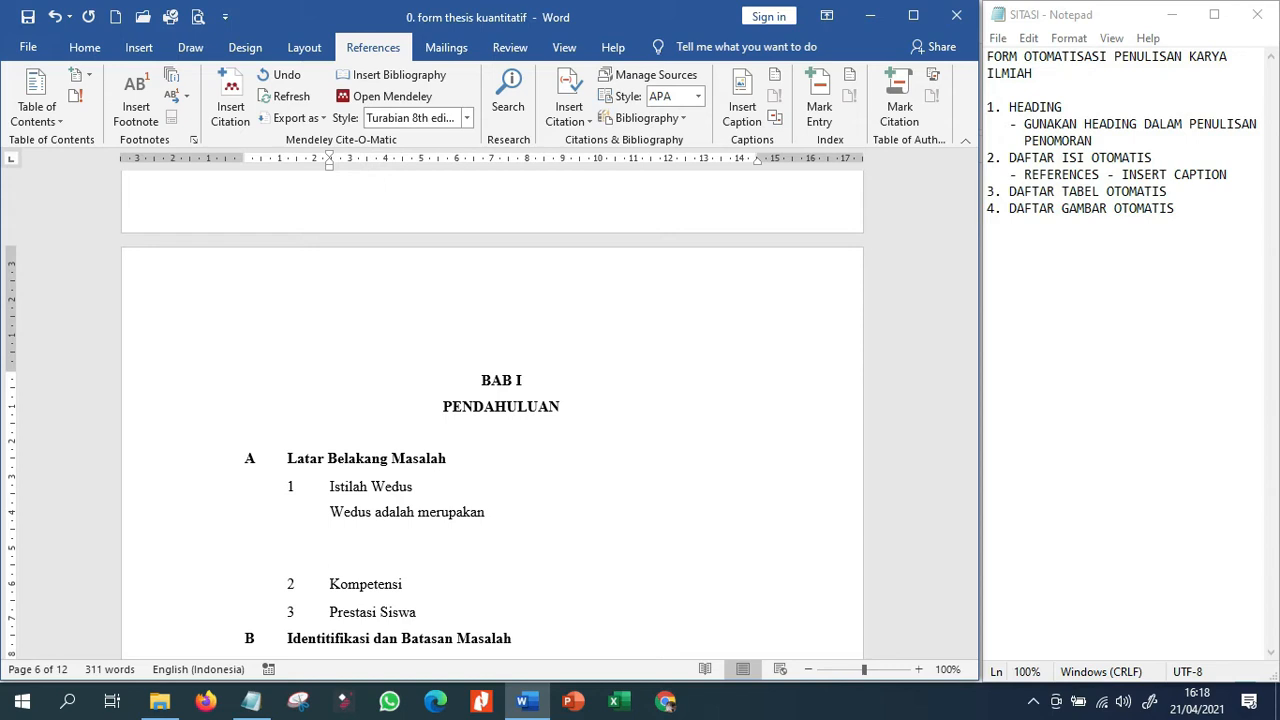
text(harg harga wedus di w)
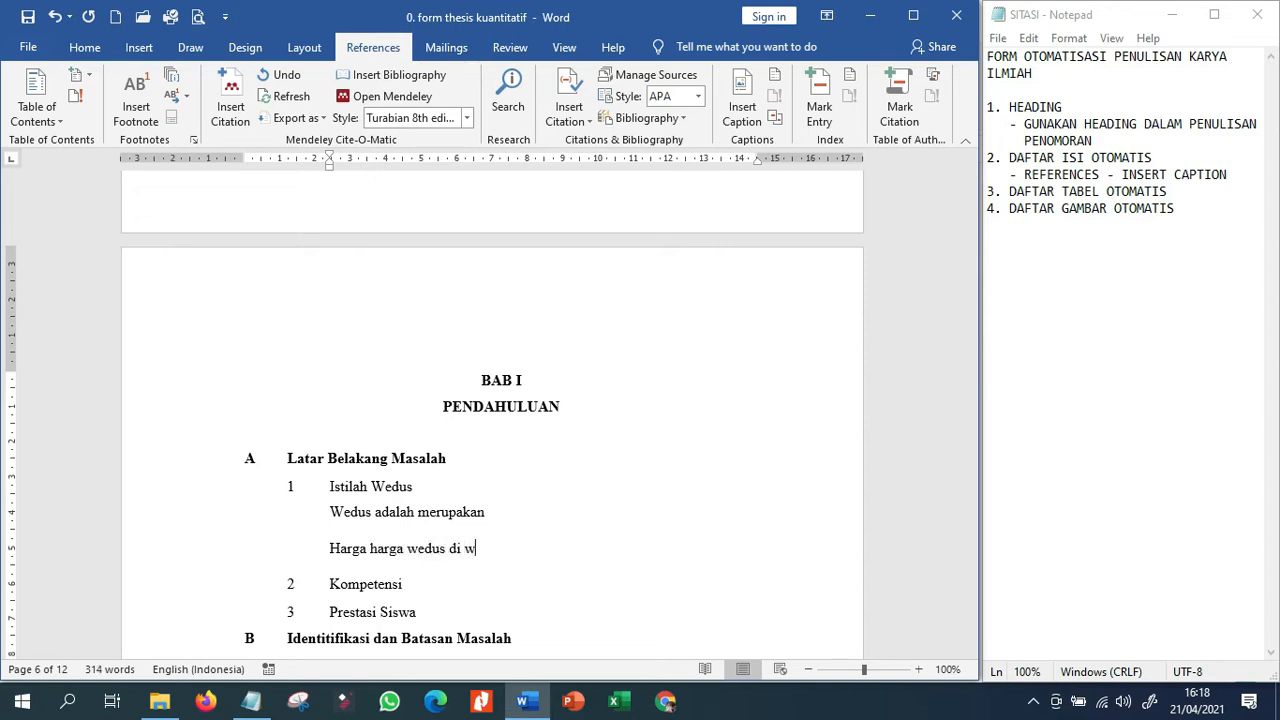
key(BackSpace)
key(BackSpace)
text(rureja)
key(Return)
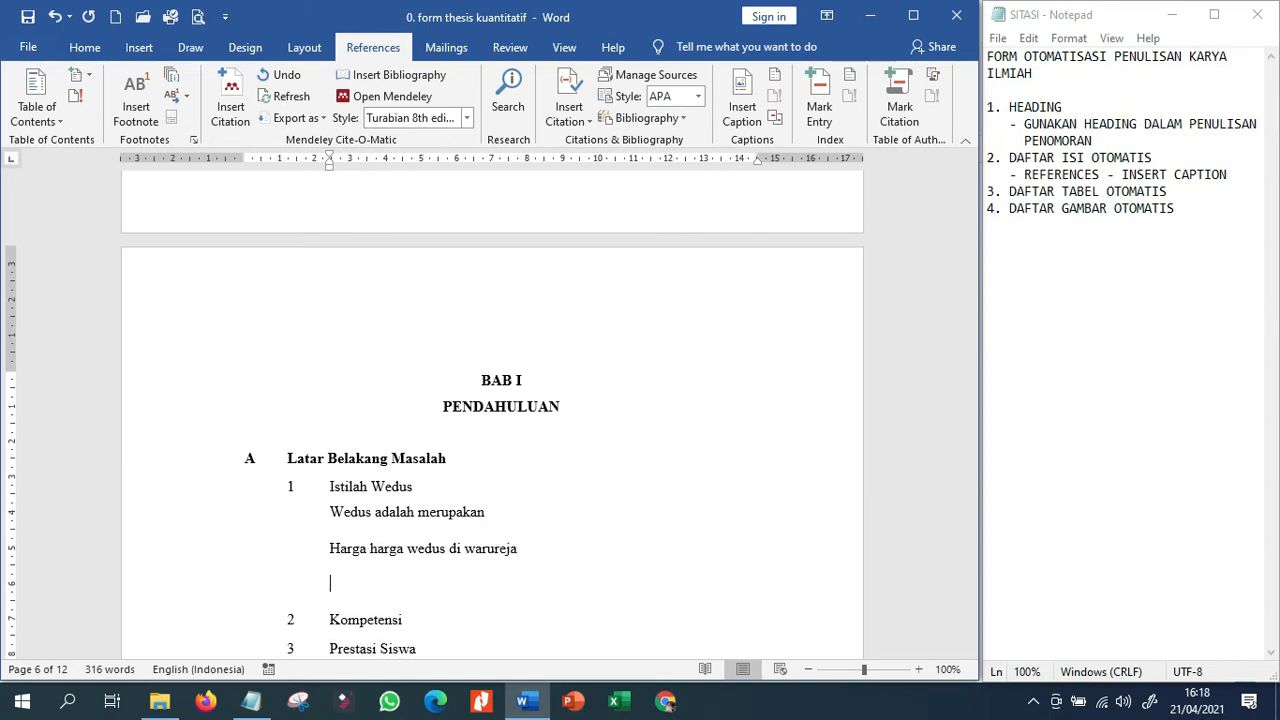
Insert a table of five columns and three rows below the line "Harga harga wedus di warureja".
click(132, 58)
click(78, 100)
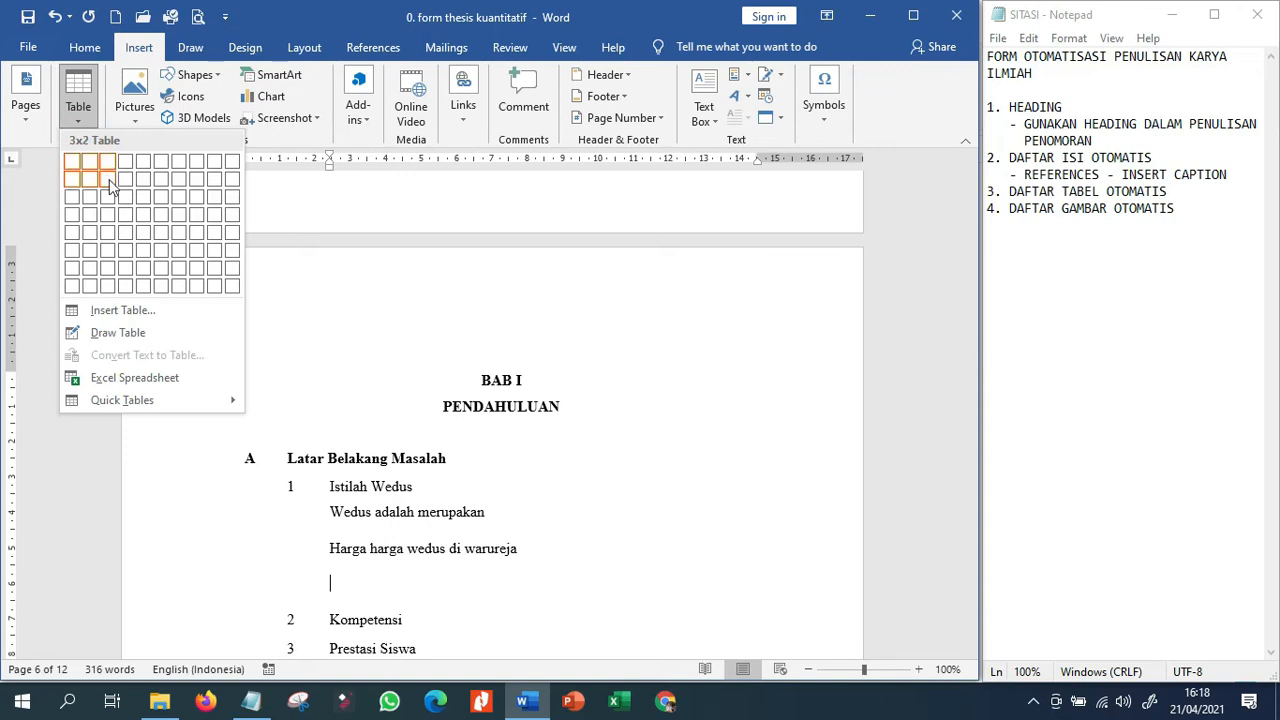
click(135, 196)
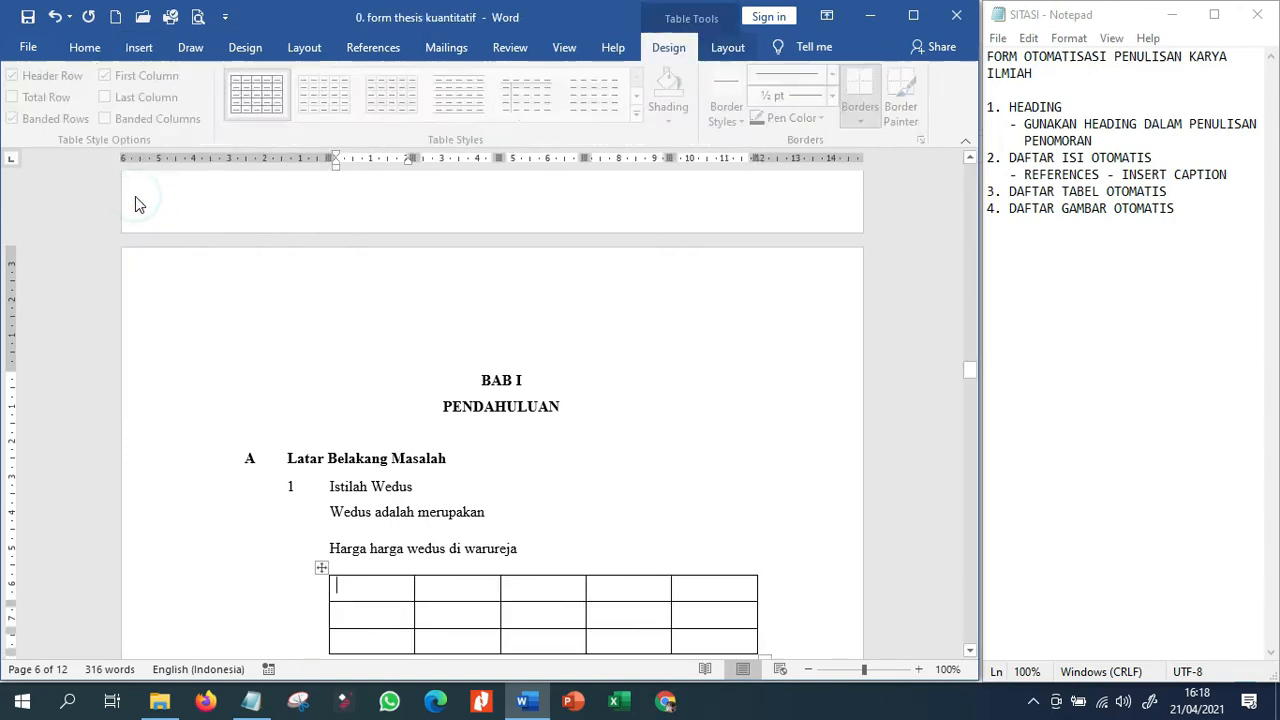
scroll(313, 444, down, 2)
click(329, 460)
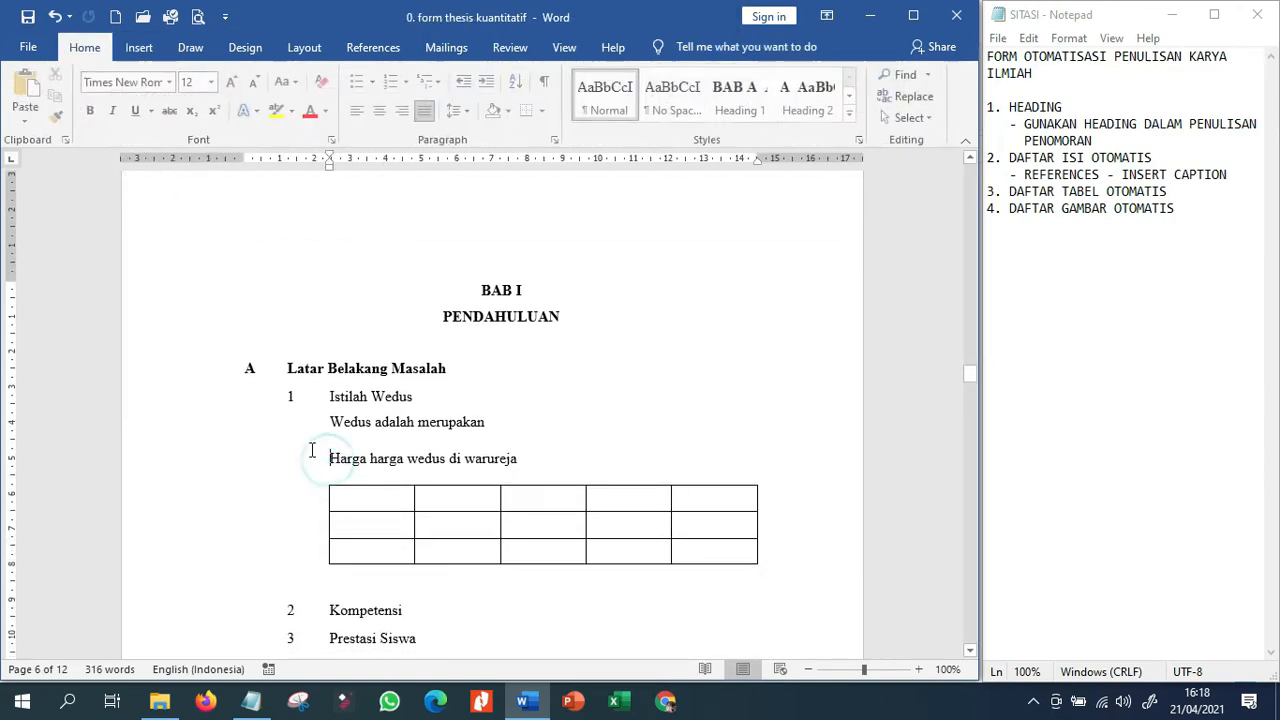
Add the unnumbered line "Harga harga ikan segar di pasar tegal" below the Masalah 2 heading, followed by an empty paragraph.
scroll(449, 573, down, 2)
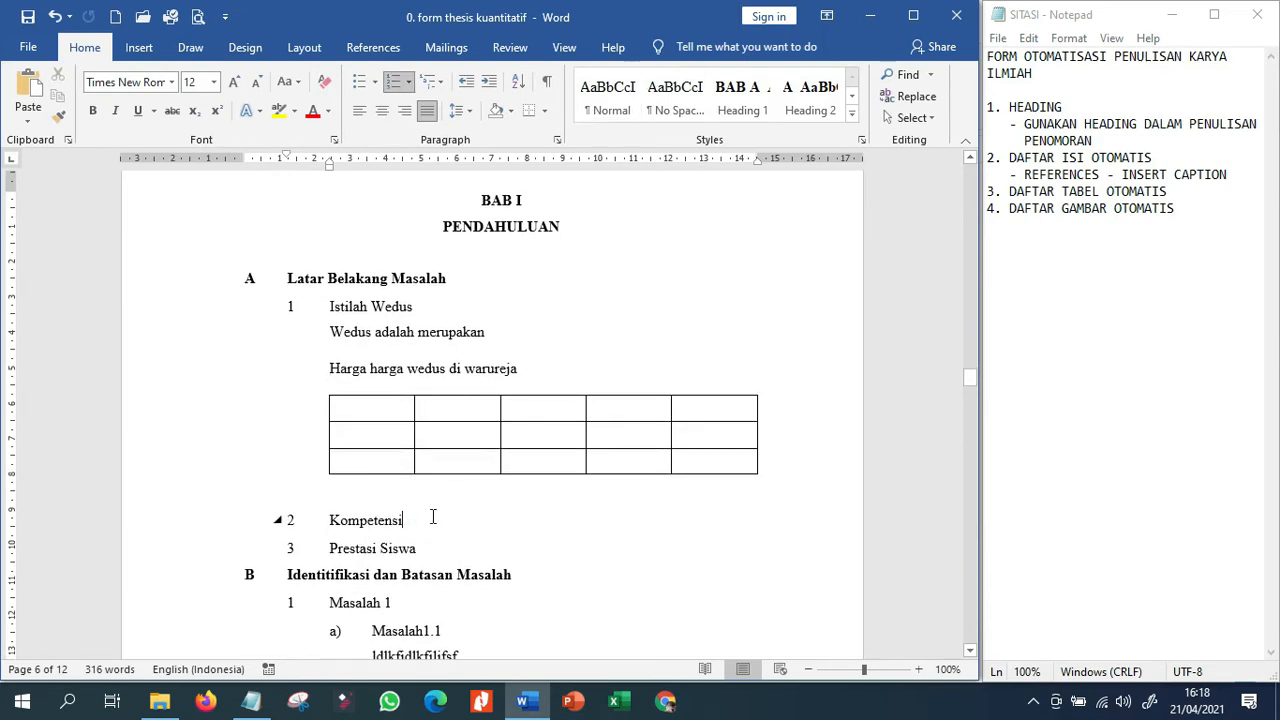
scroll(433, 516, down, 2)
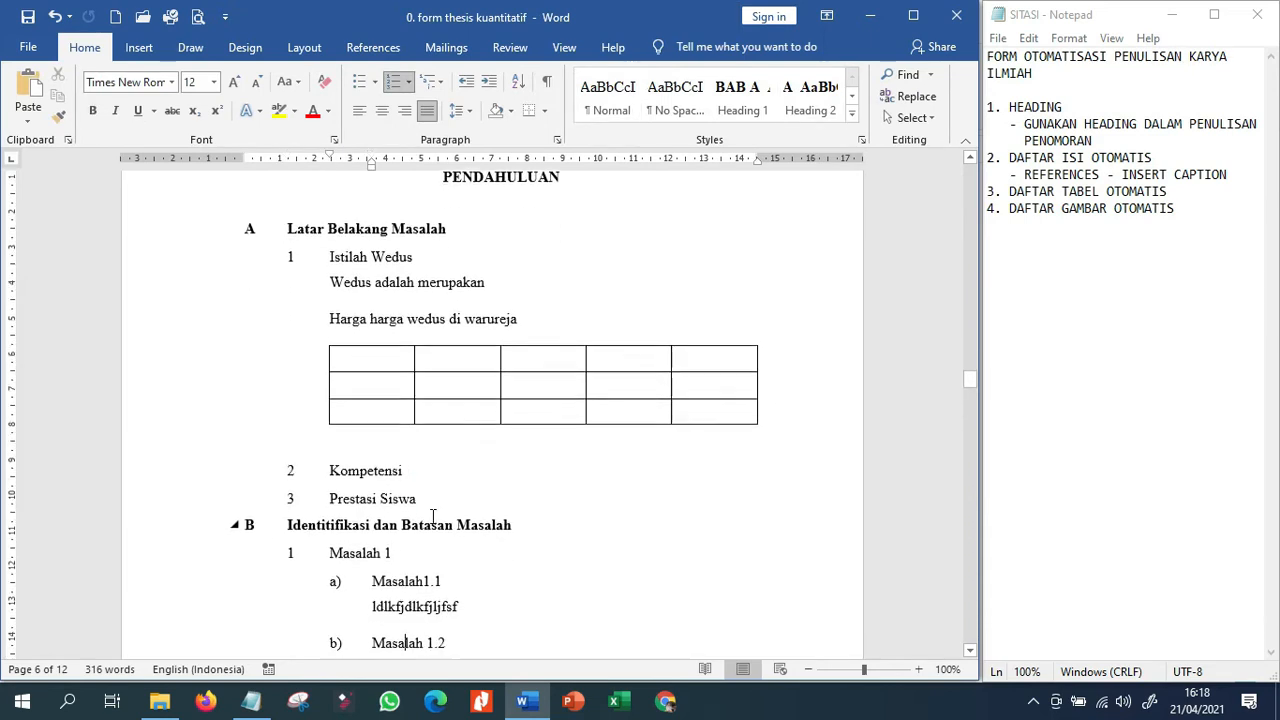
key(Return)
key(Return)
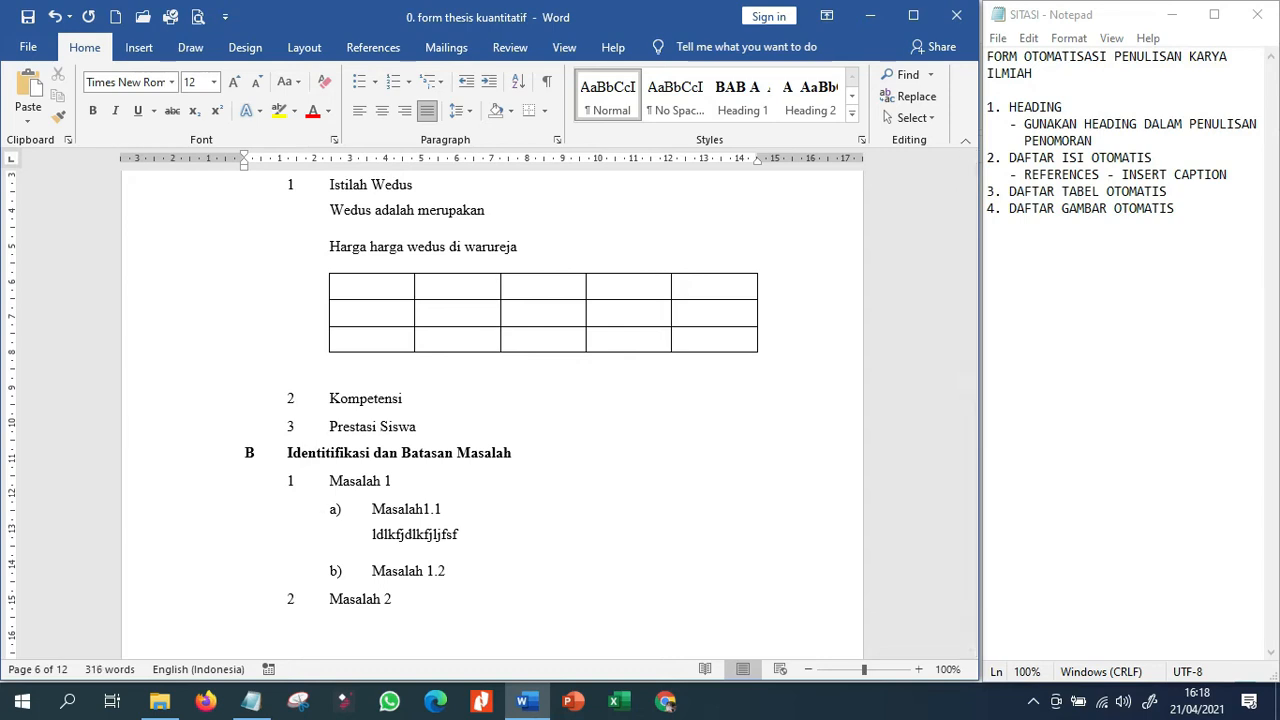
key(BackSpace)
key(BackSpace)
text(ga harga ikan segar di pasar tegal)
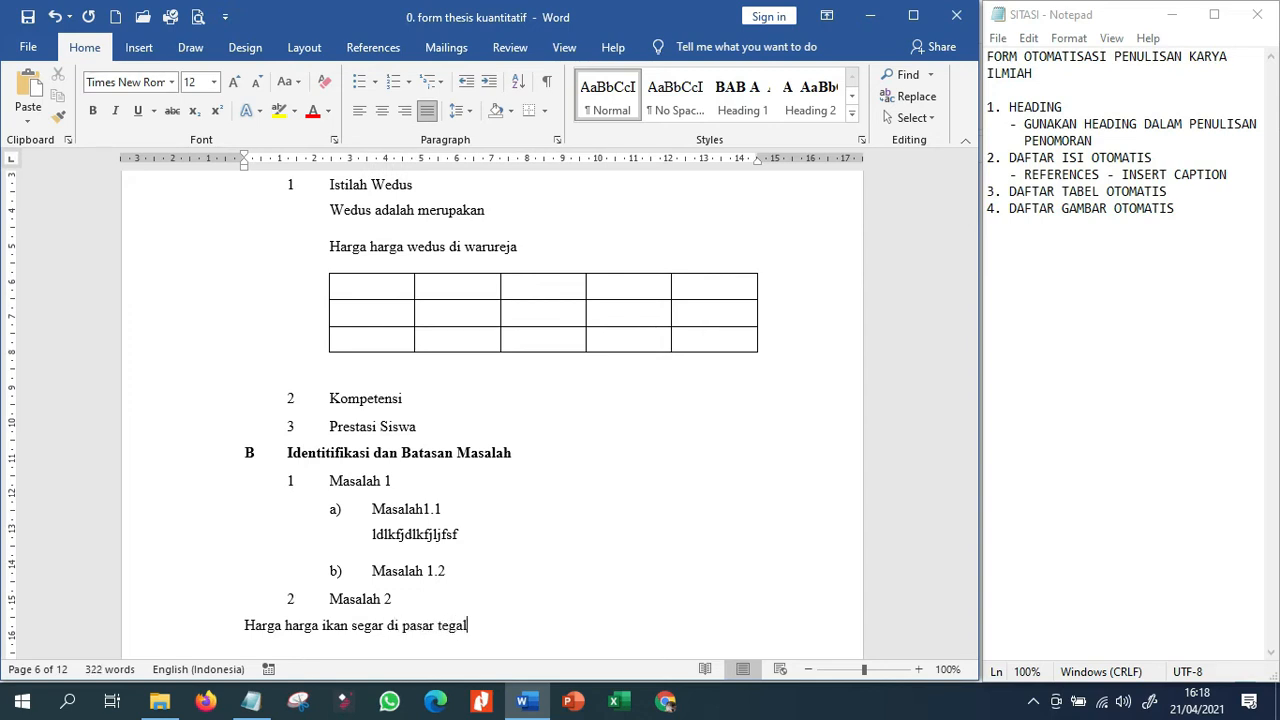
key(Return)
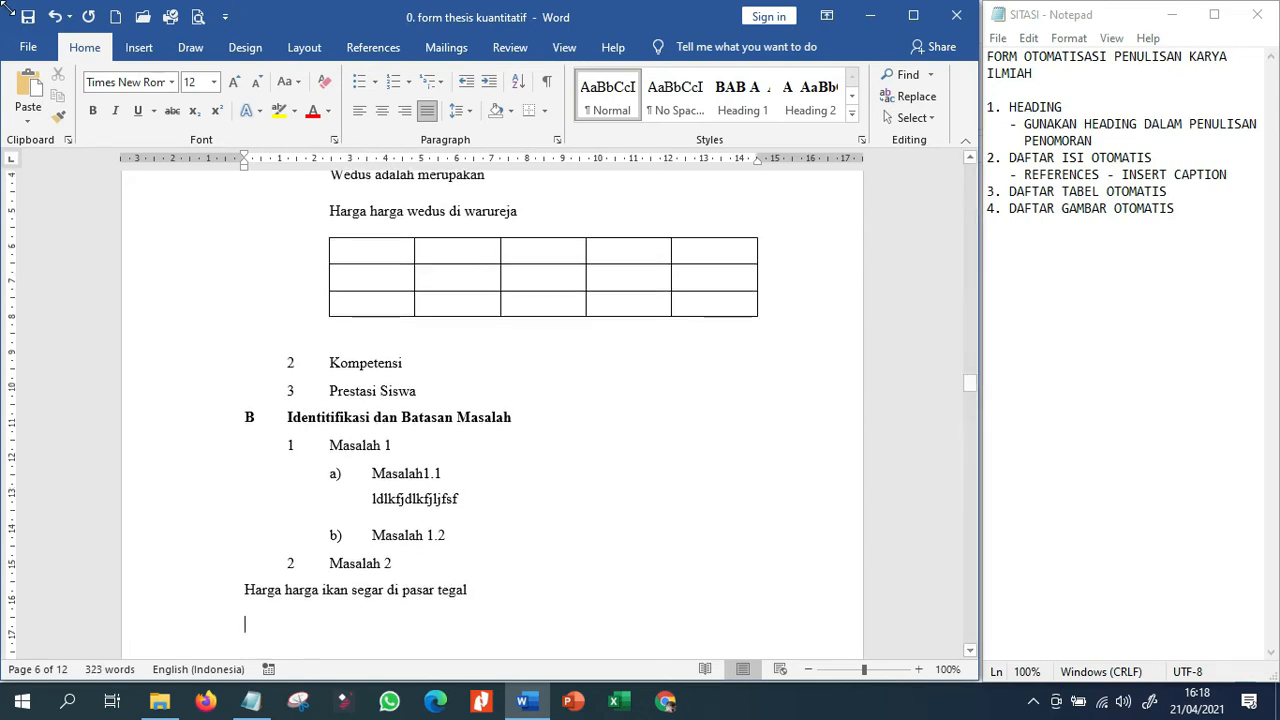
Insert a three-column table below the line "Harga harga ikan segar di pasar tegal".
click(139, 47)
click(78, 105)
click(115, 217)
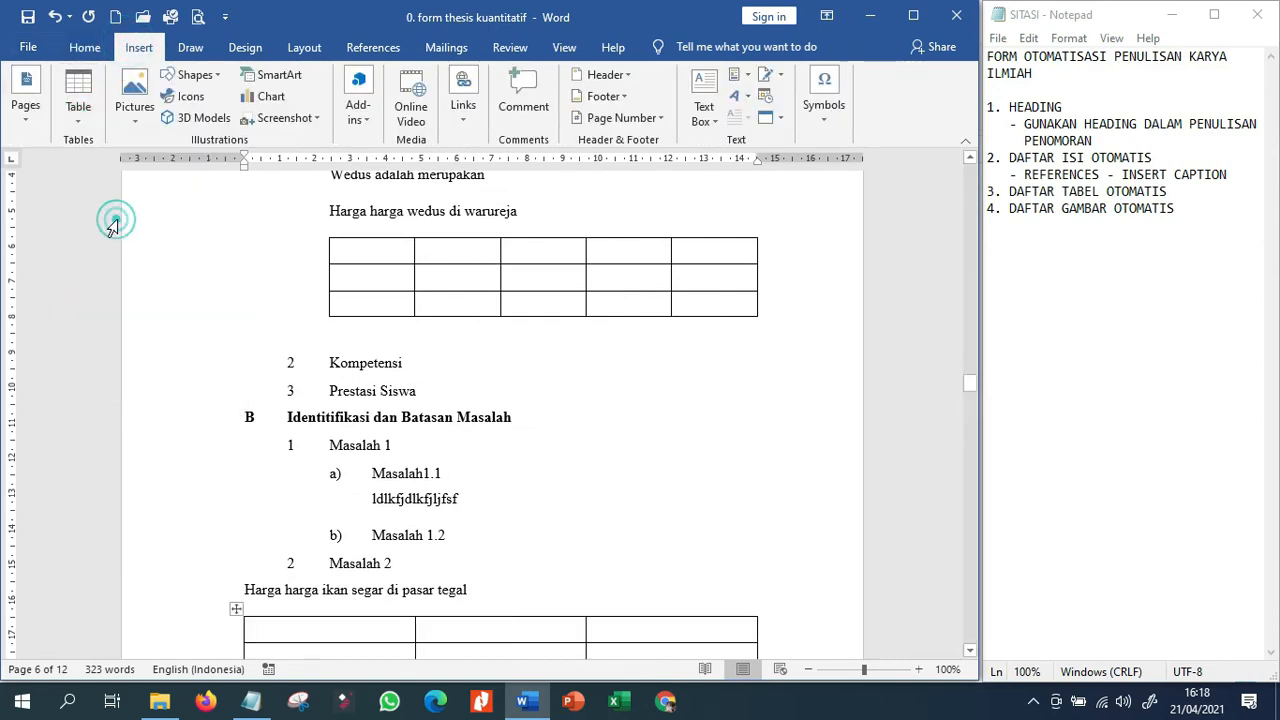
Create a new caption label "Tabel" and insert the numbered caption in front of "Harga harga wedus di warureja".
scroll(280, 363, up, 2)
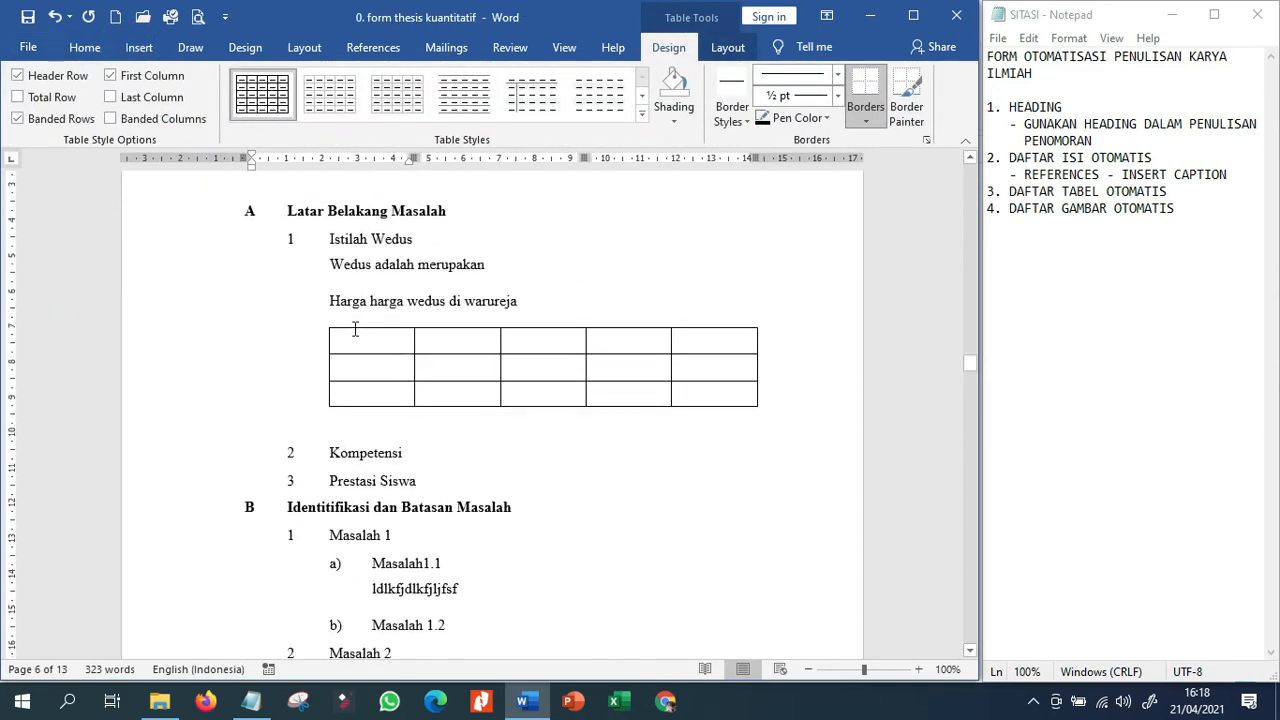
scroll(354, 329, down, 3)
scroll(327, 551, up, 3)
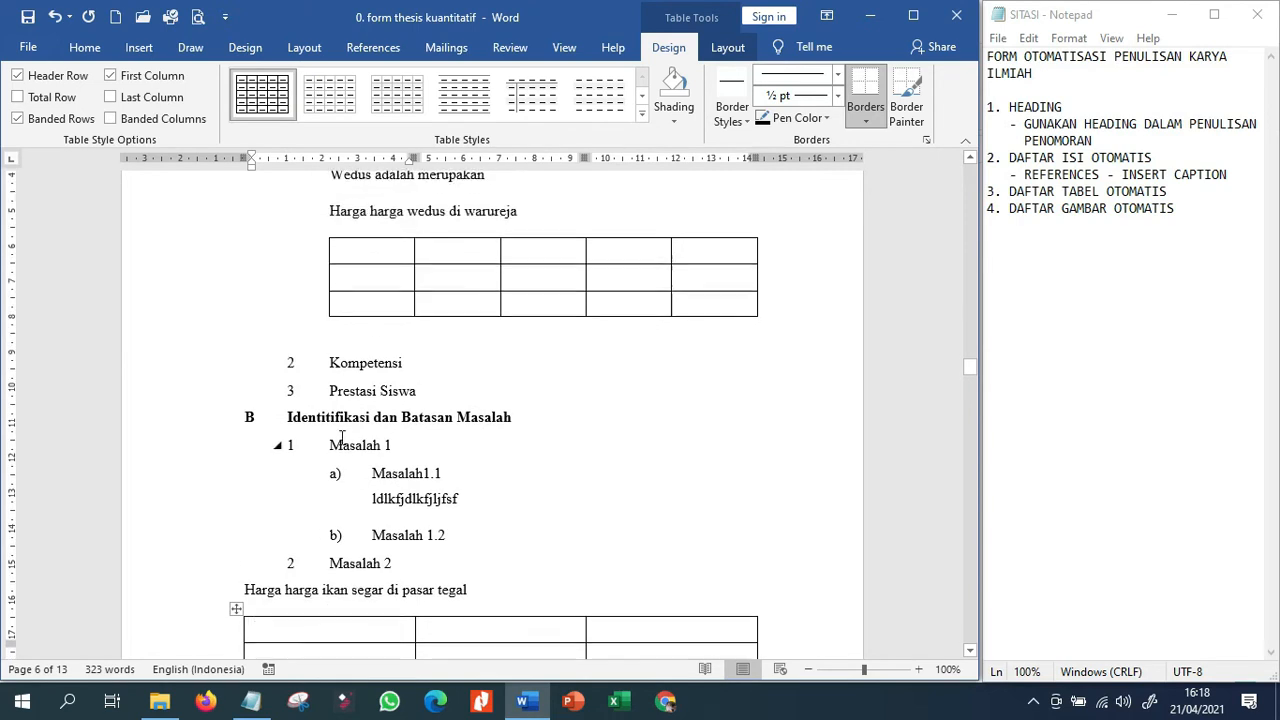
click(313, 304)
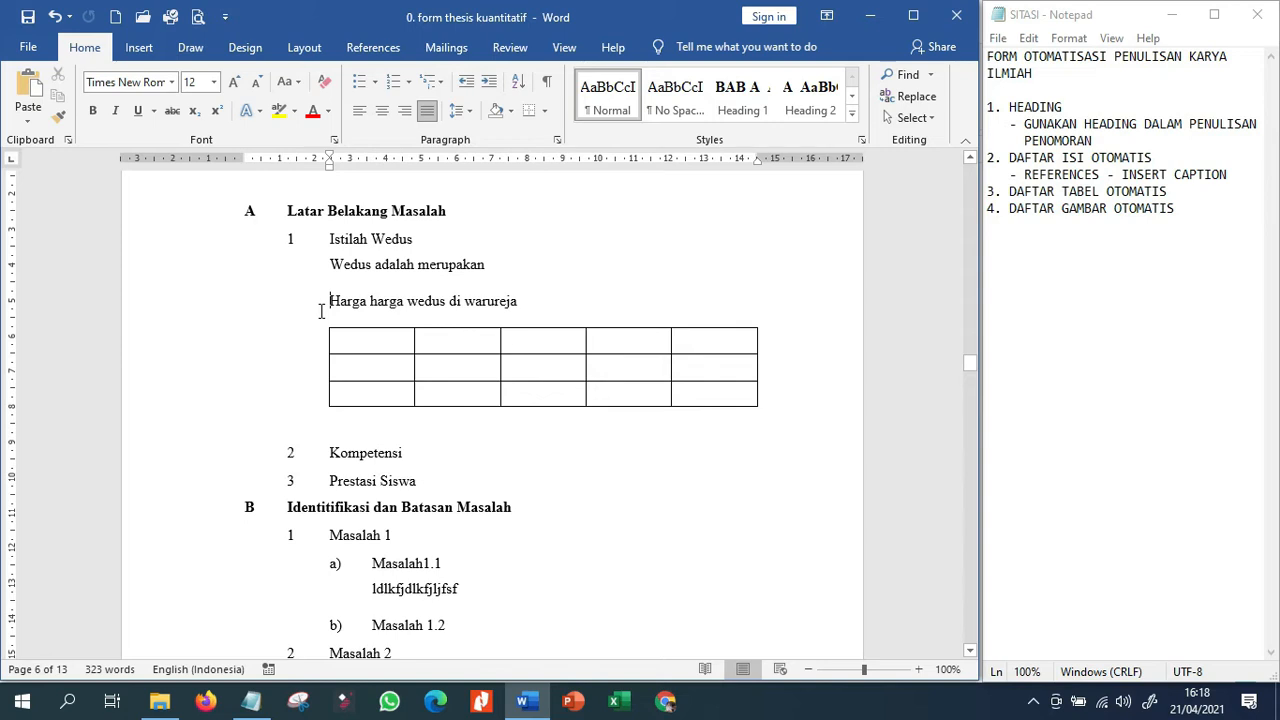
click(378, 48)
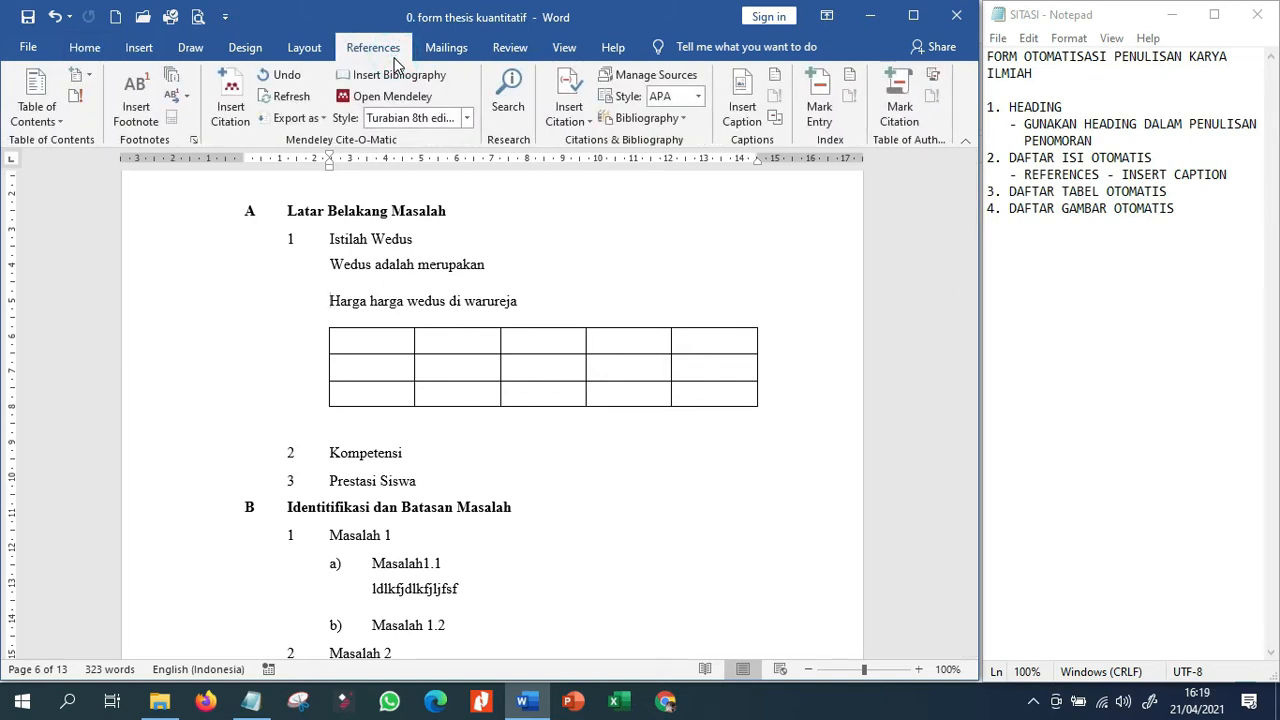
click(742, 110)
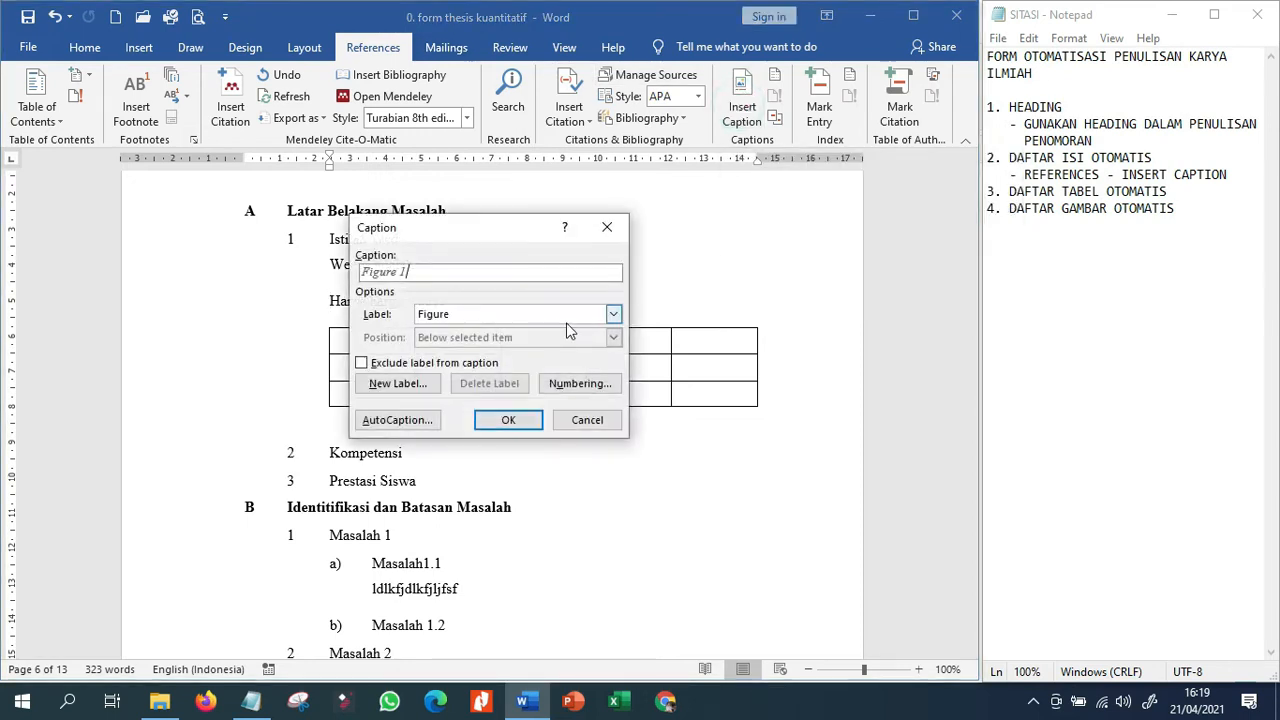
click(612, 314)
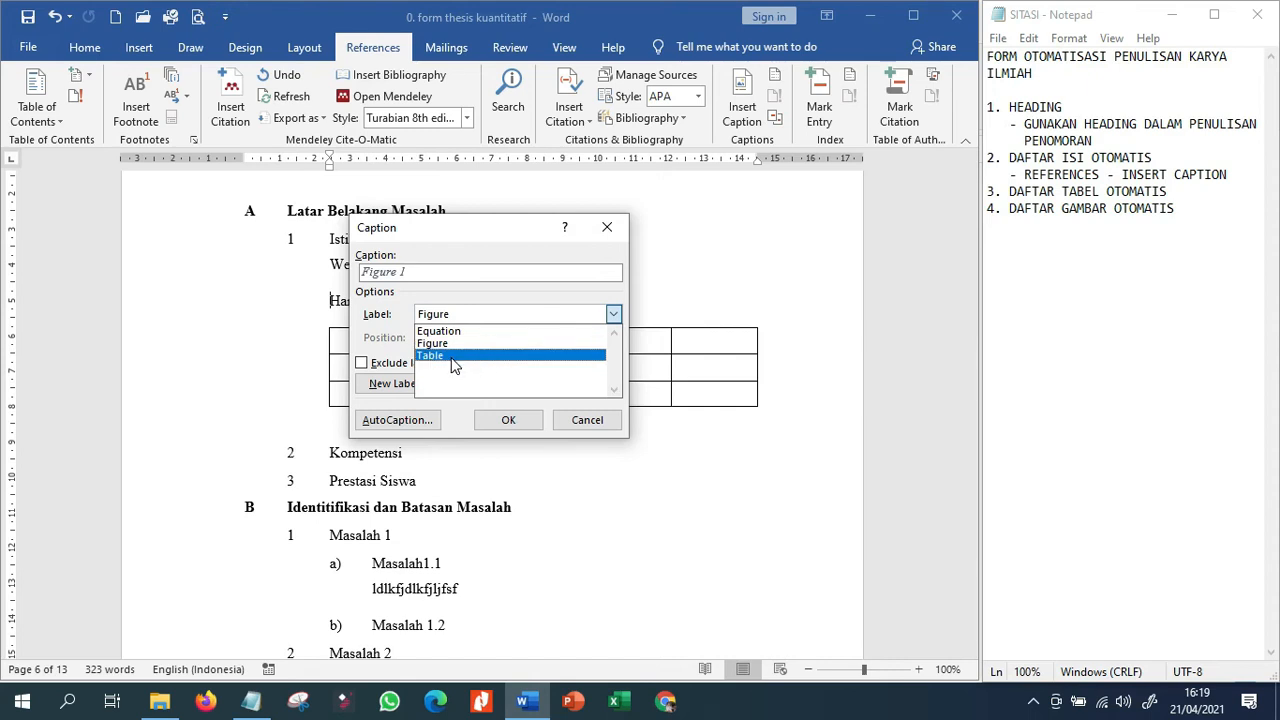
click(471, 243)
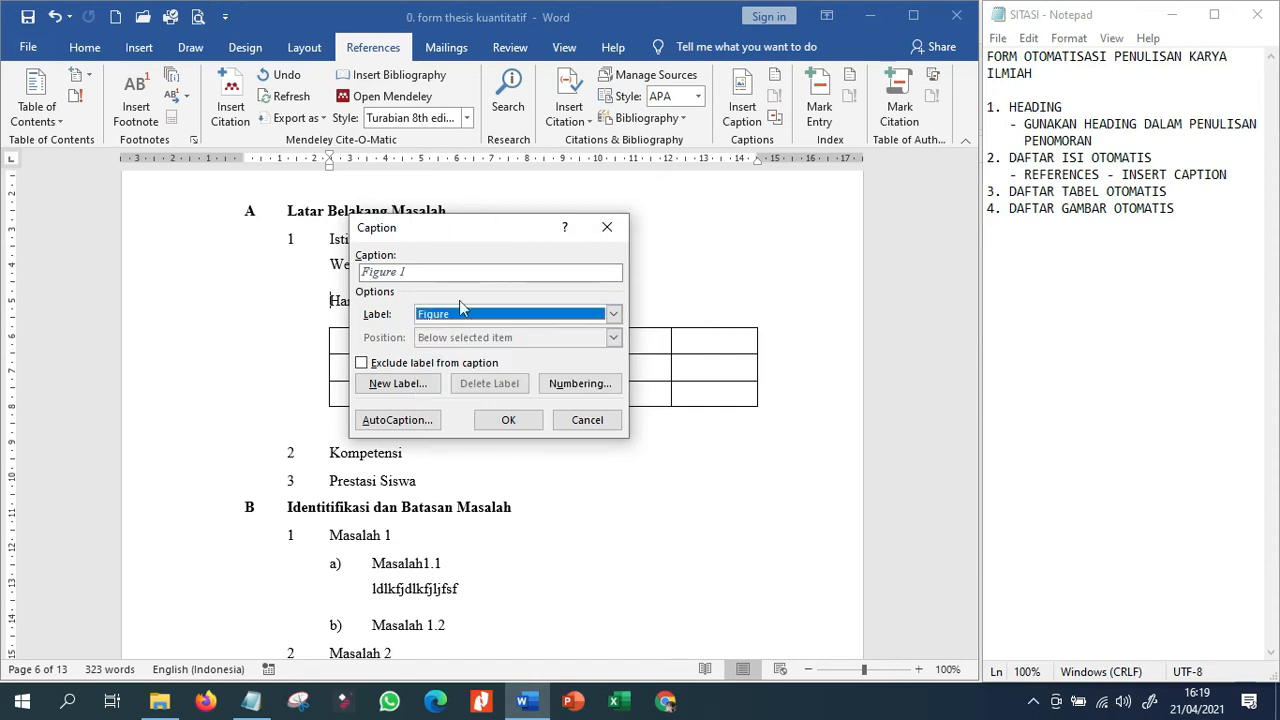
click(415, 386)
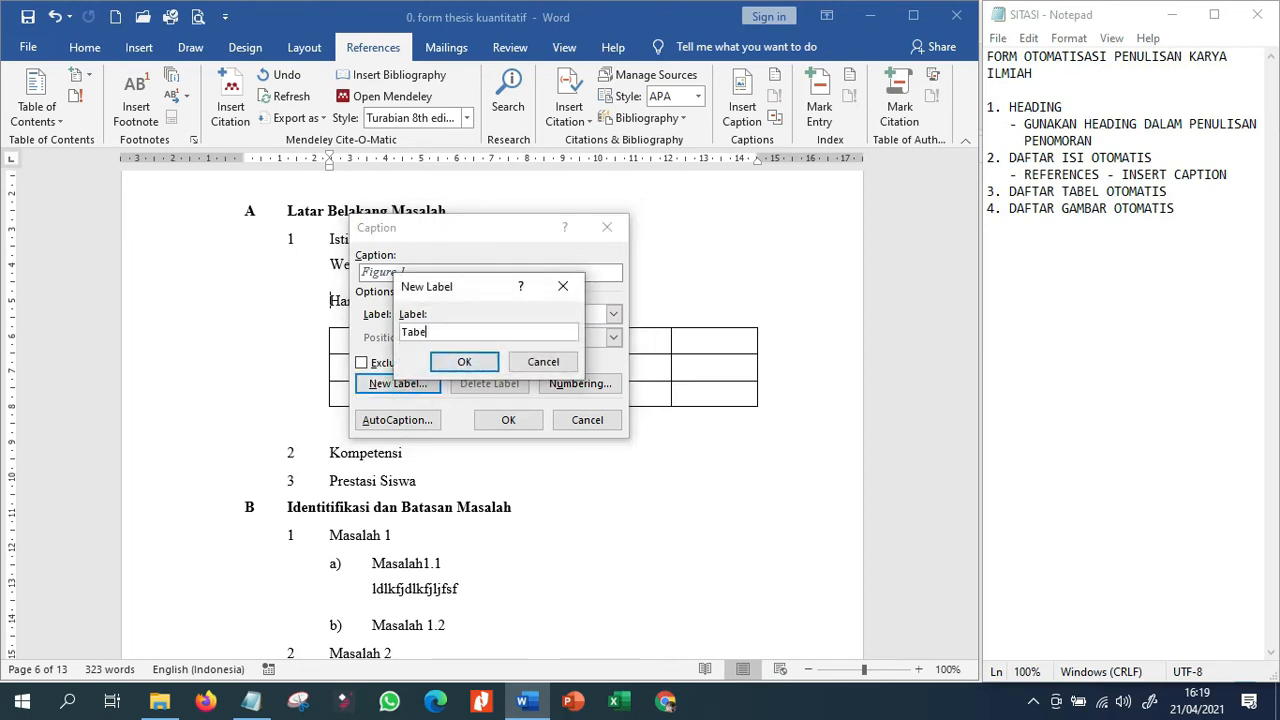
click(465, 361)
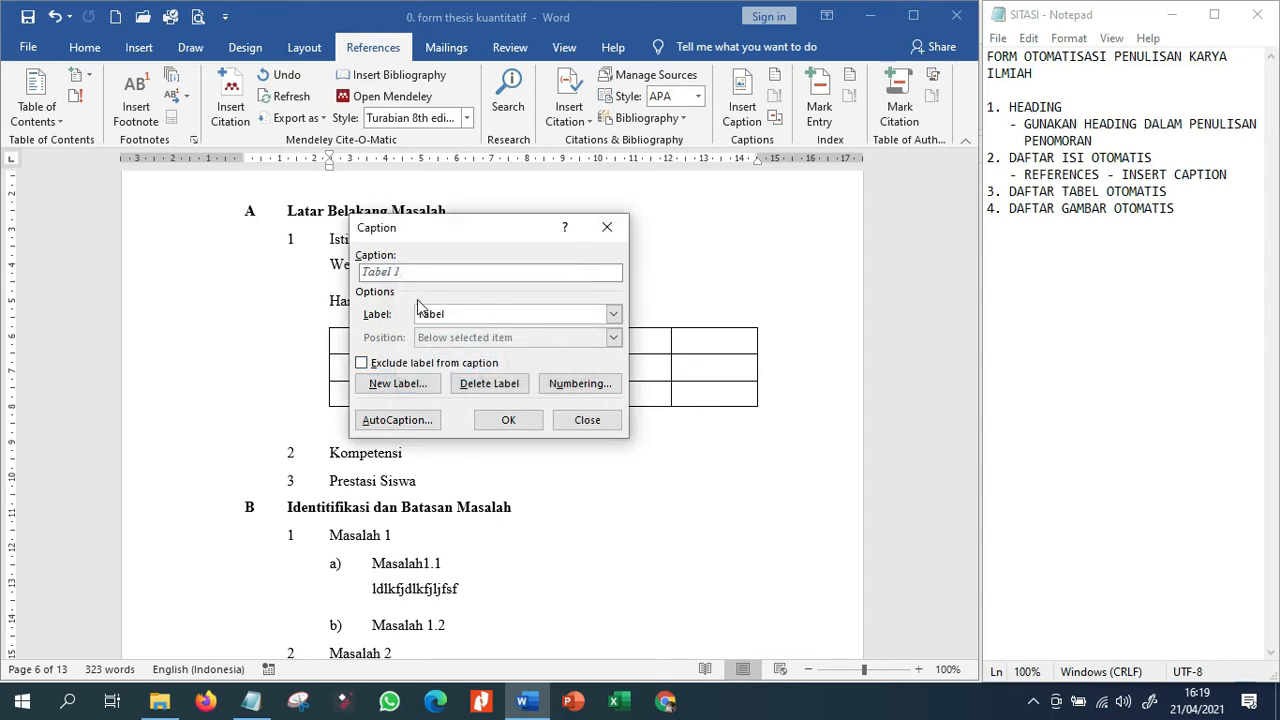
click(508, 420)
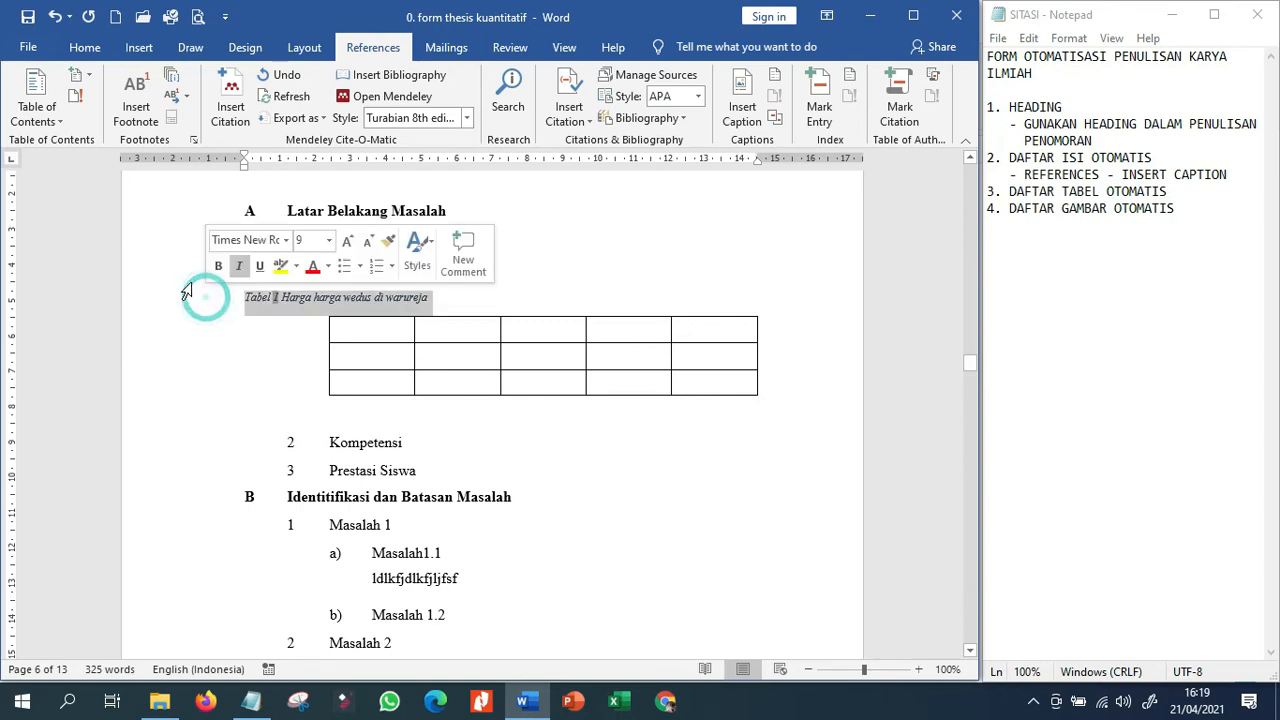
Format the caption "Tabel 1 Harga harga wedus di warureja" as 12 pt black text and center it.
click(199, 297)
click(85, 47)
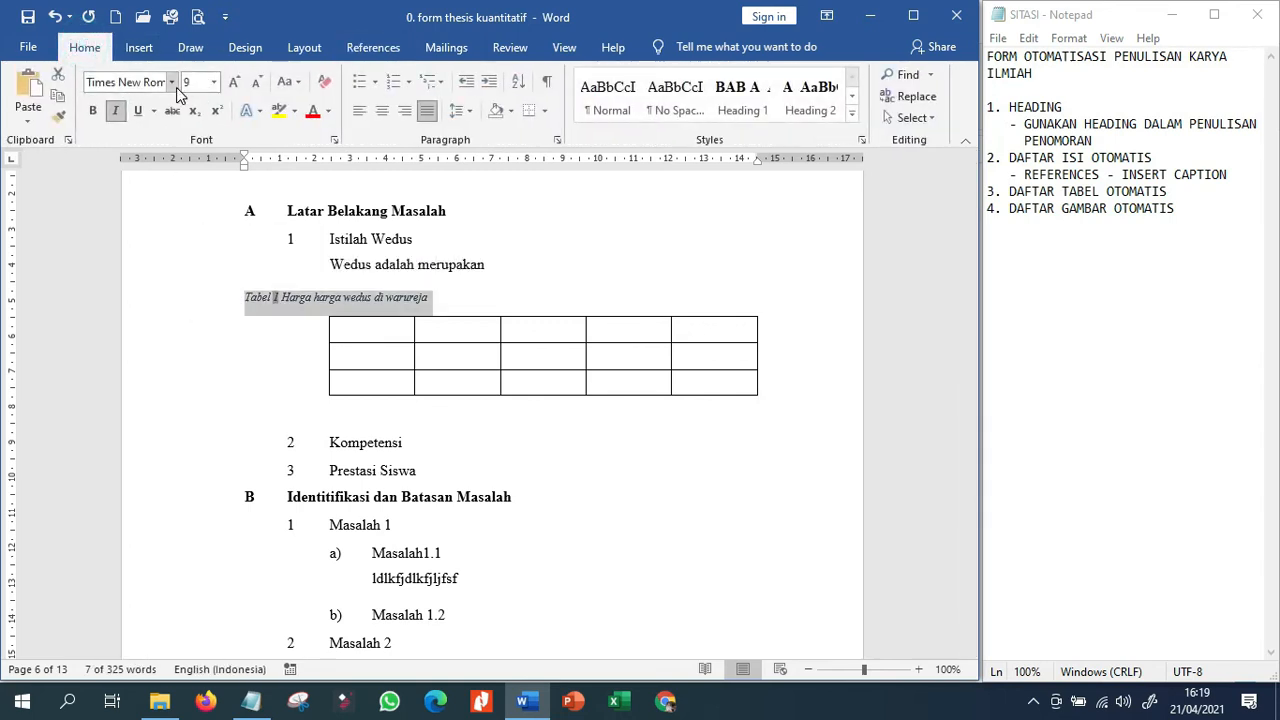
click(214, 84)
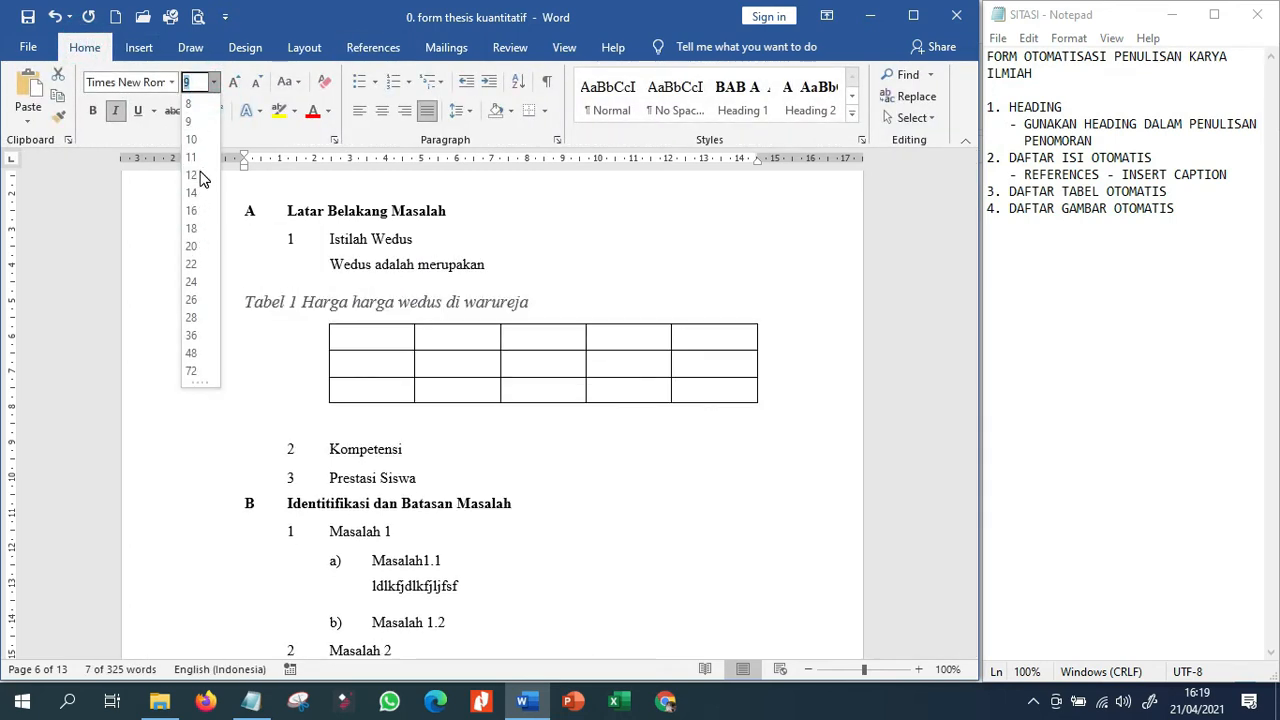
click(198, 176)
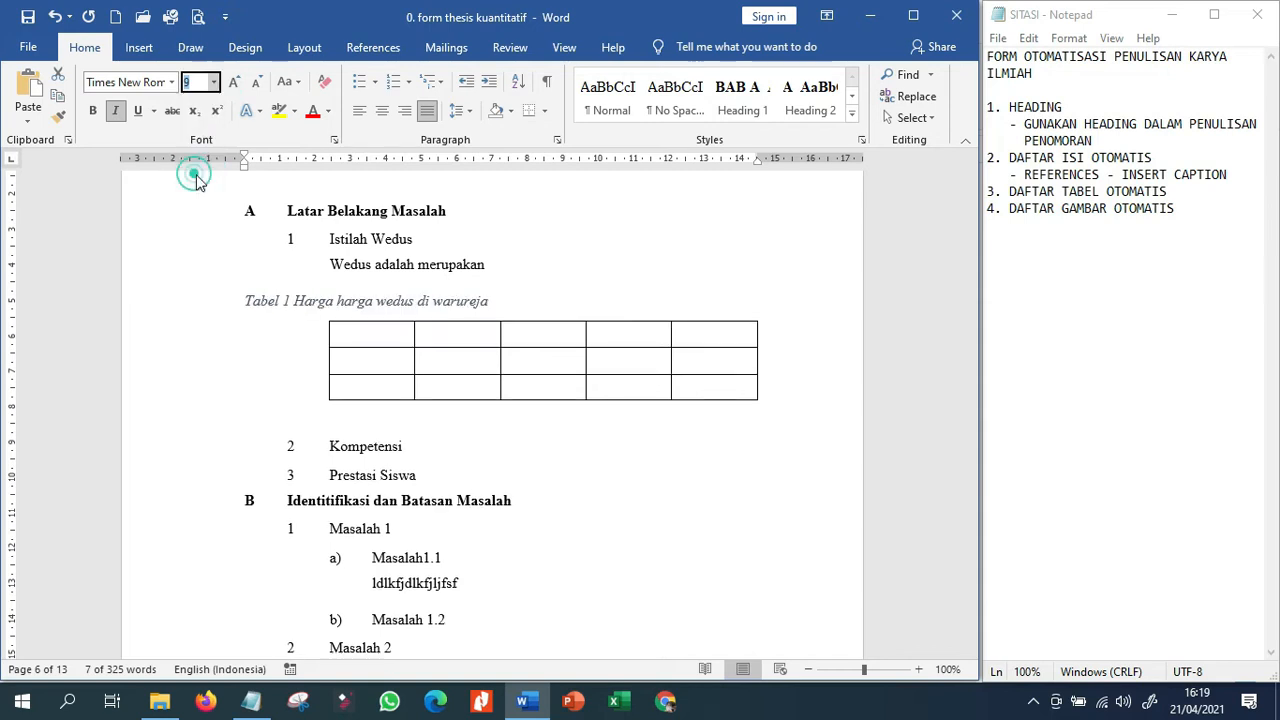
click(326, 110)
click(343, 140)
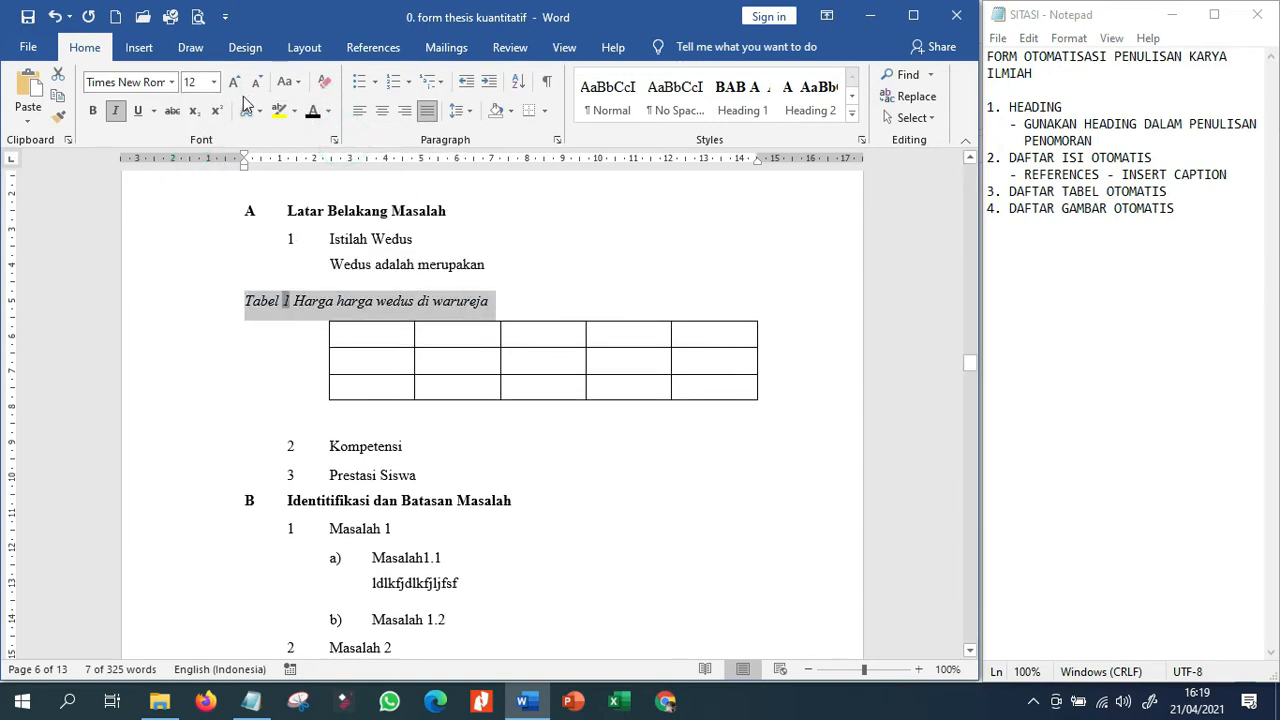
click(382, 110)
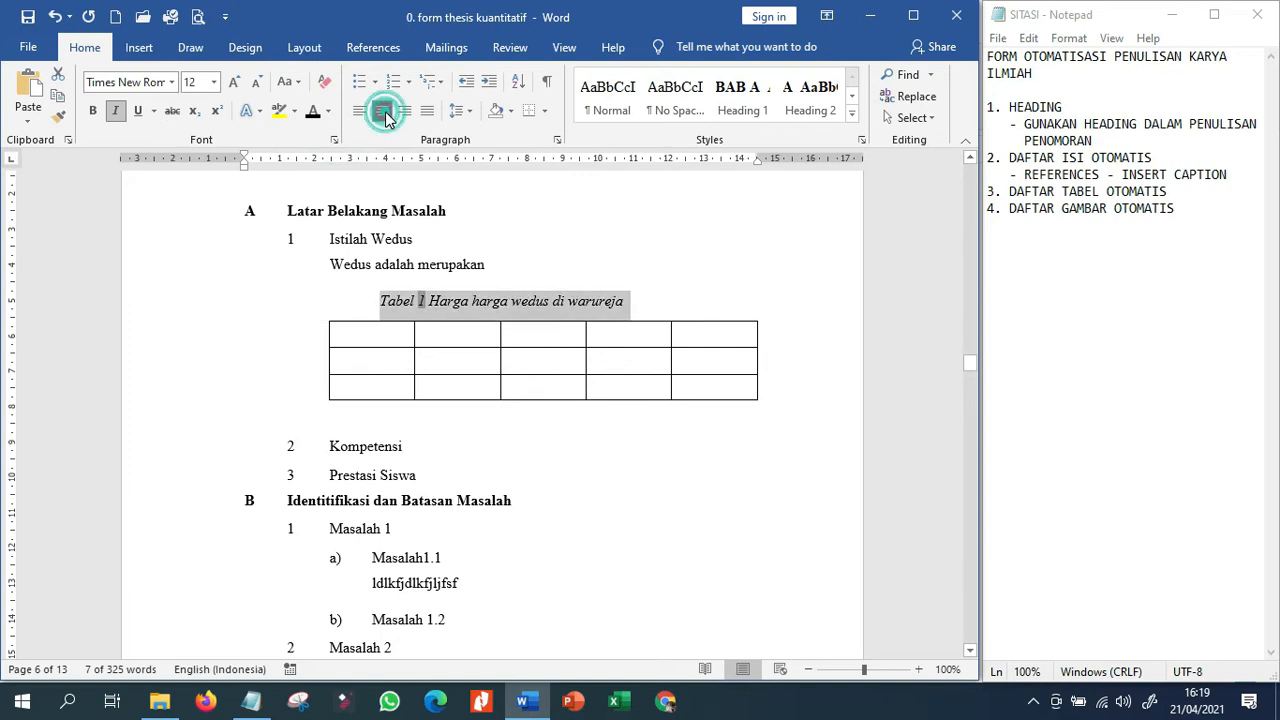
Shift the first-line indent of the Tabel 1 caption inward to line up with the starting edge of its table.
click(663, 397)
click(600, 317)
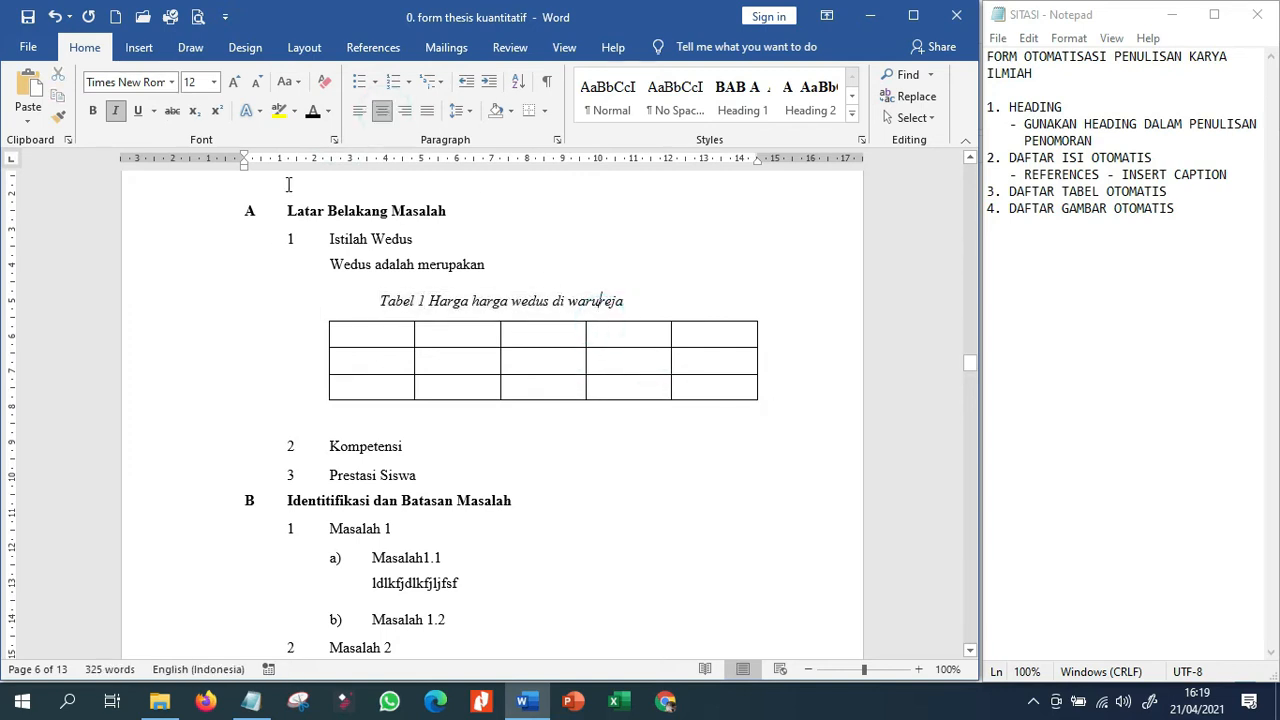
drag(247, 157, 331, 158)
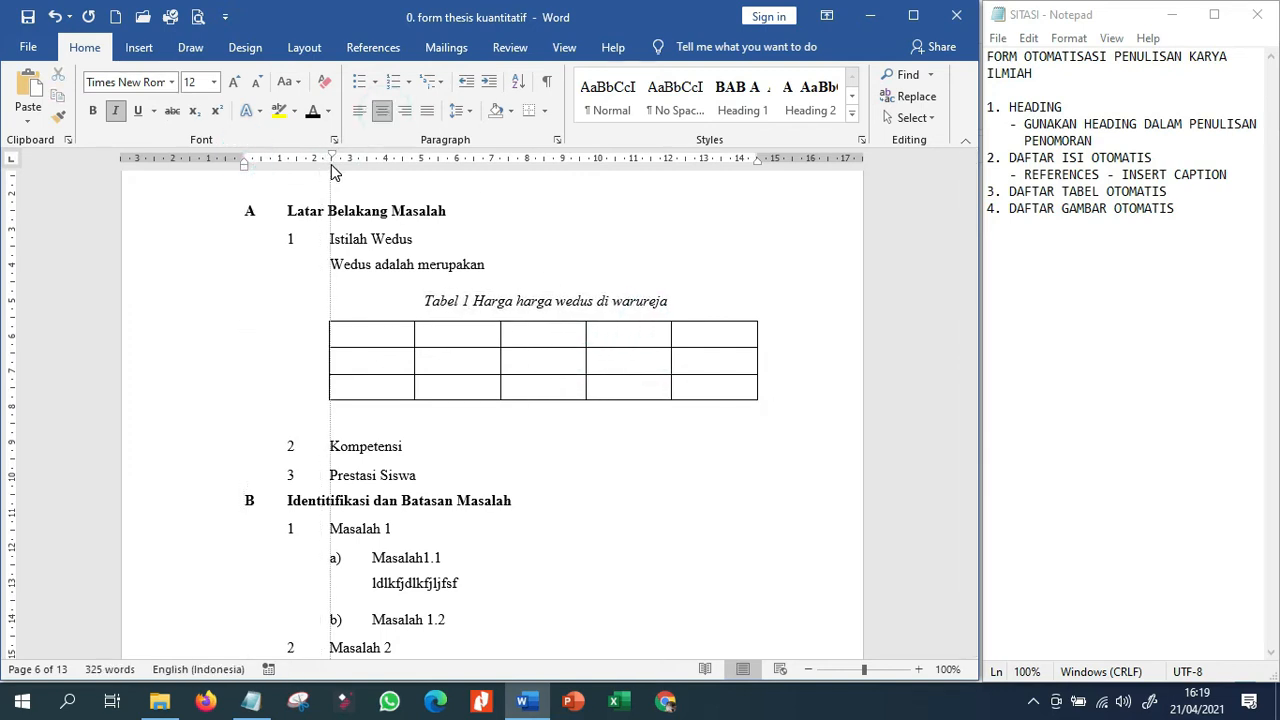
Remove the italics from the whole Tabel 1 caption and make it bold.
click(215, 298)
click(116, 110)
click(92, 111)
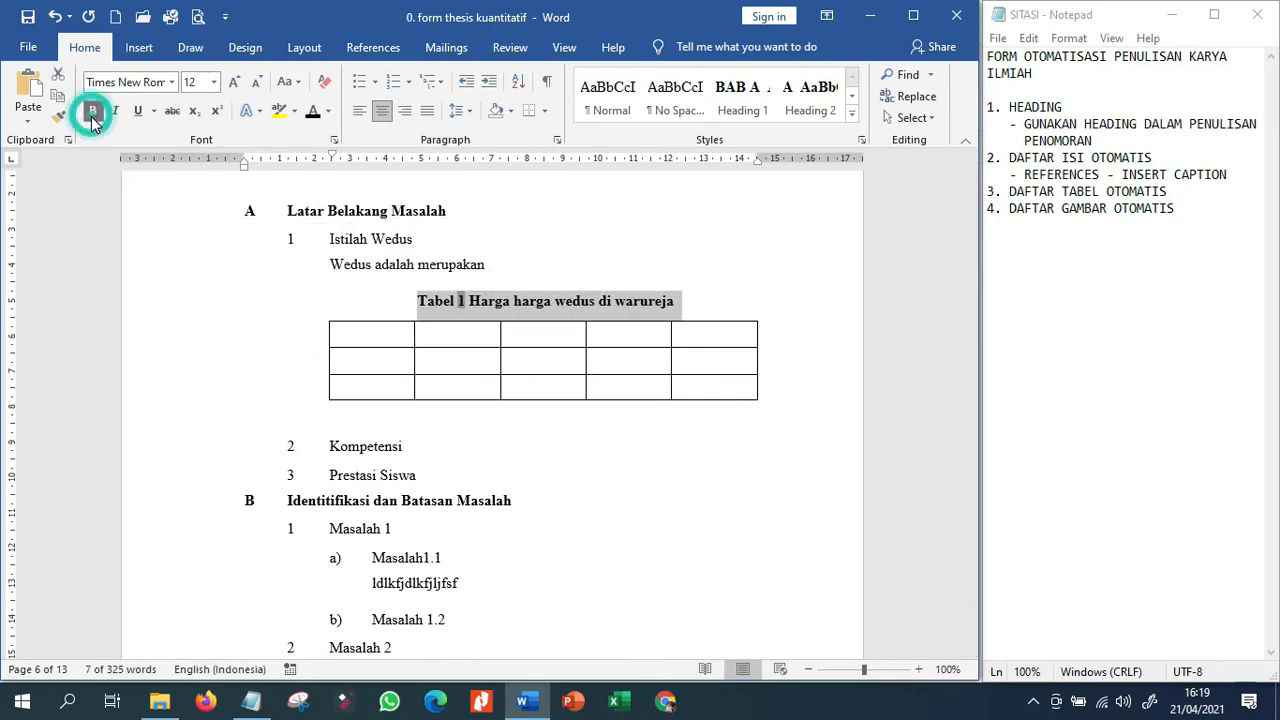
Insert an automatically numbered "Tabel" caption in front of "Harga harga ikan segar di pasar tegal" under Masalah 2.
click(724, 313)
scroll(367, 490, down, 3)
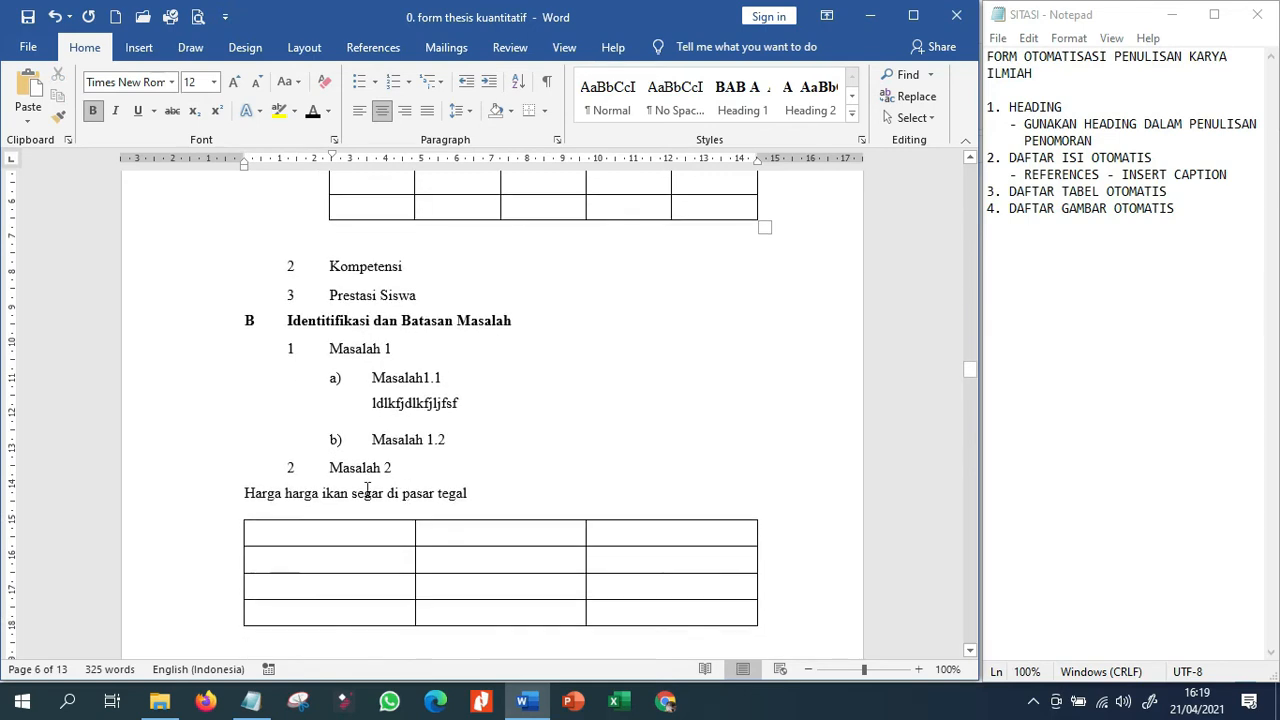
click(244, 490)
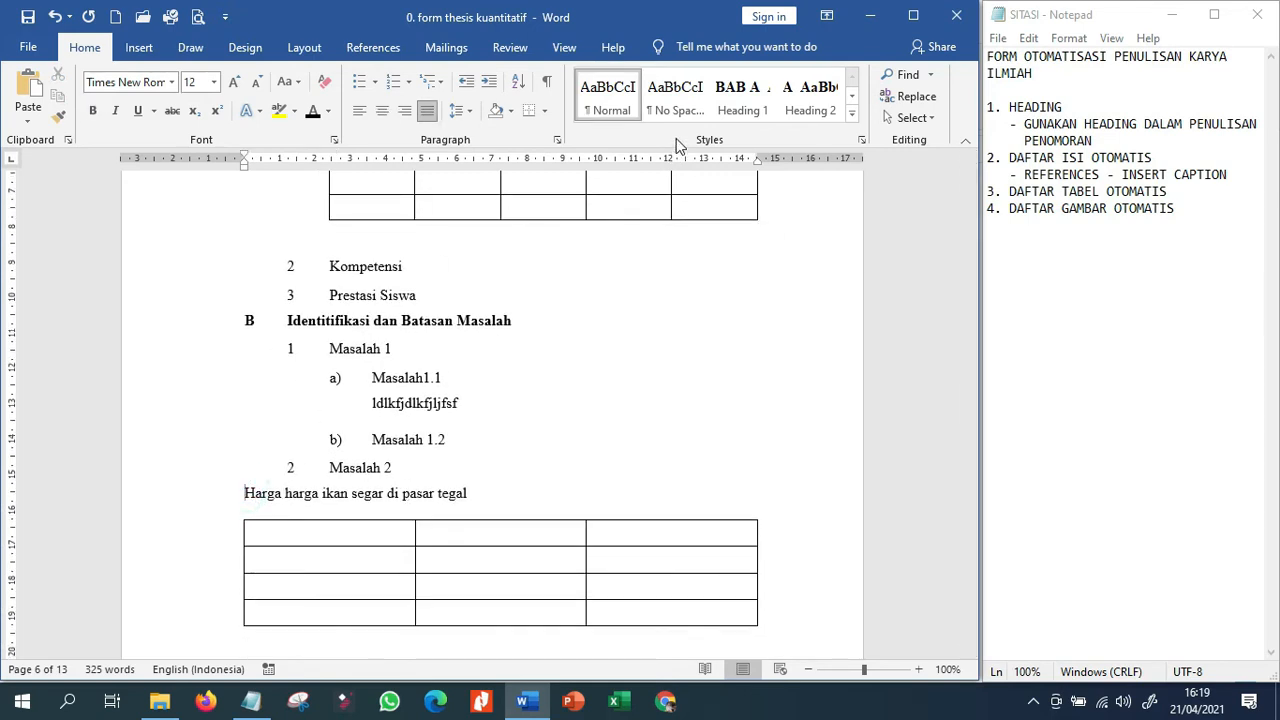
click(357, 50)
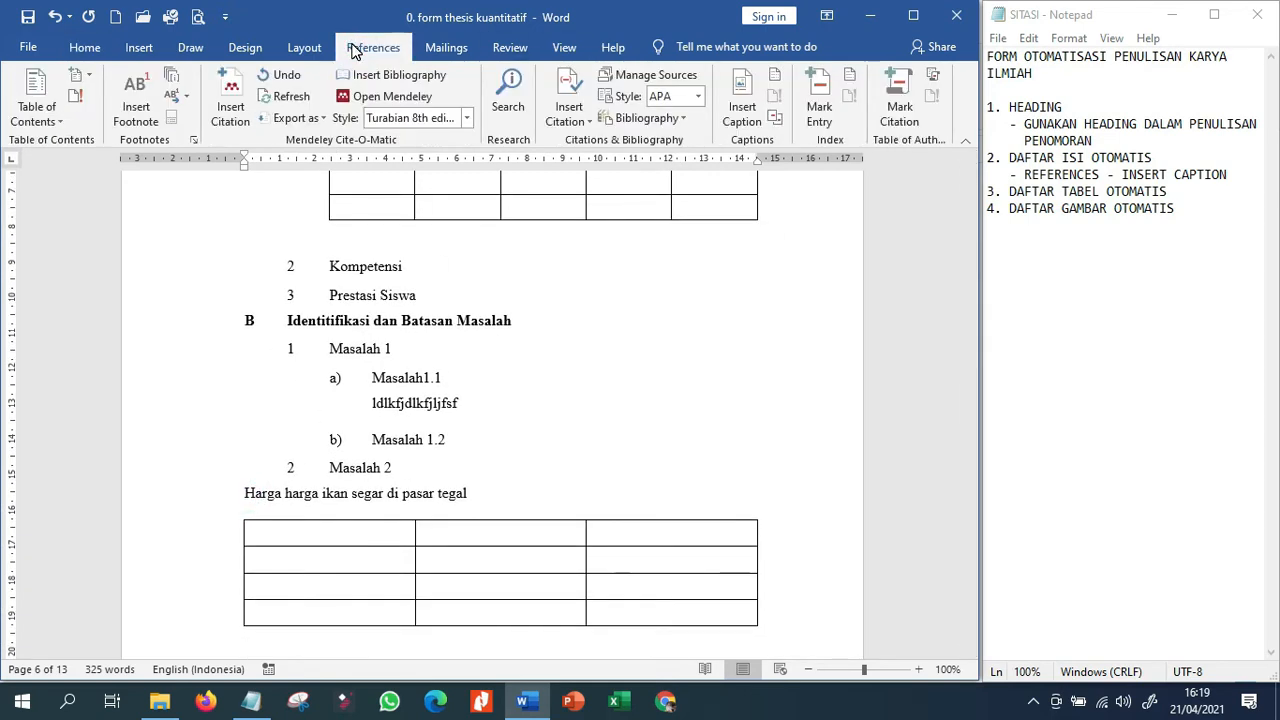
click(738, 118)
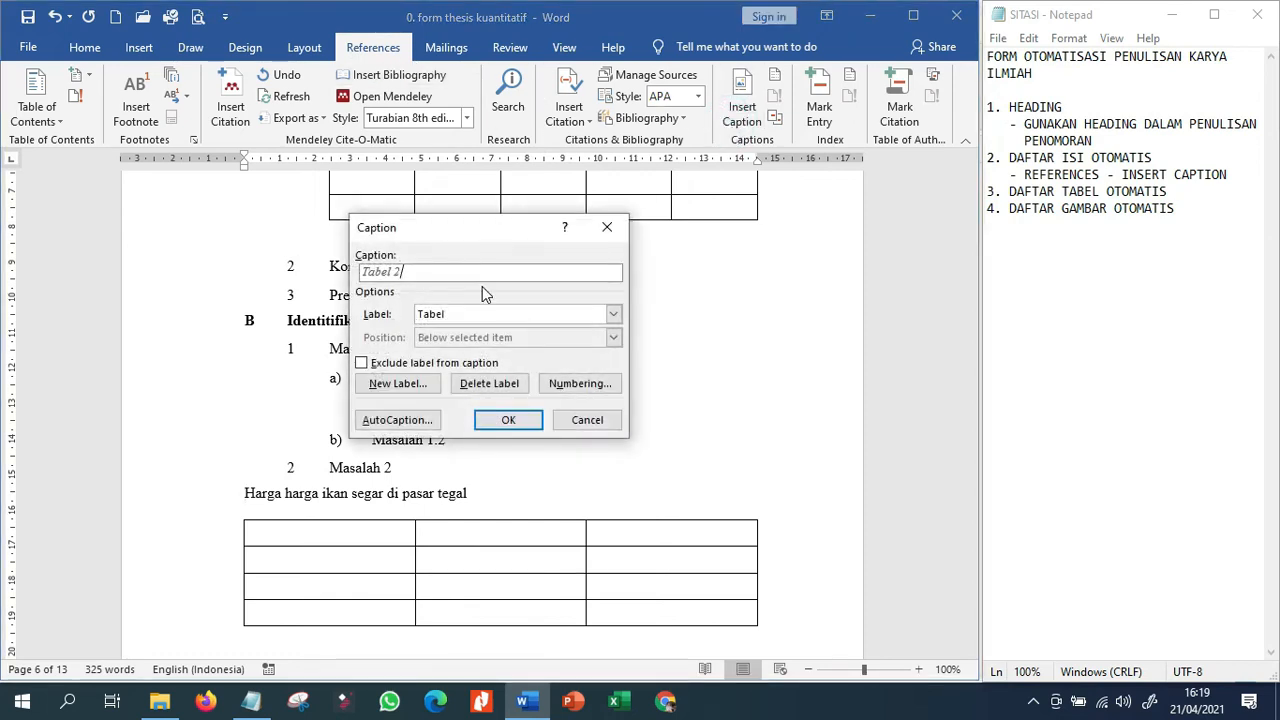
click(525, 420)
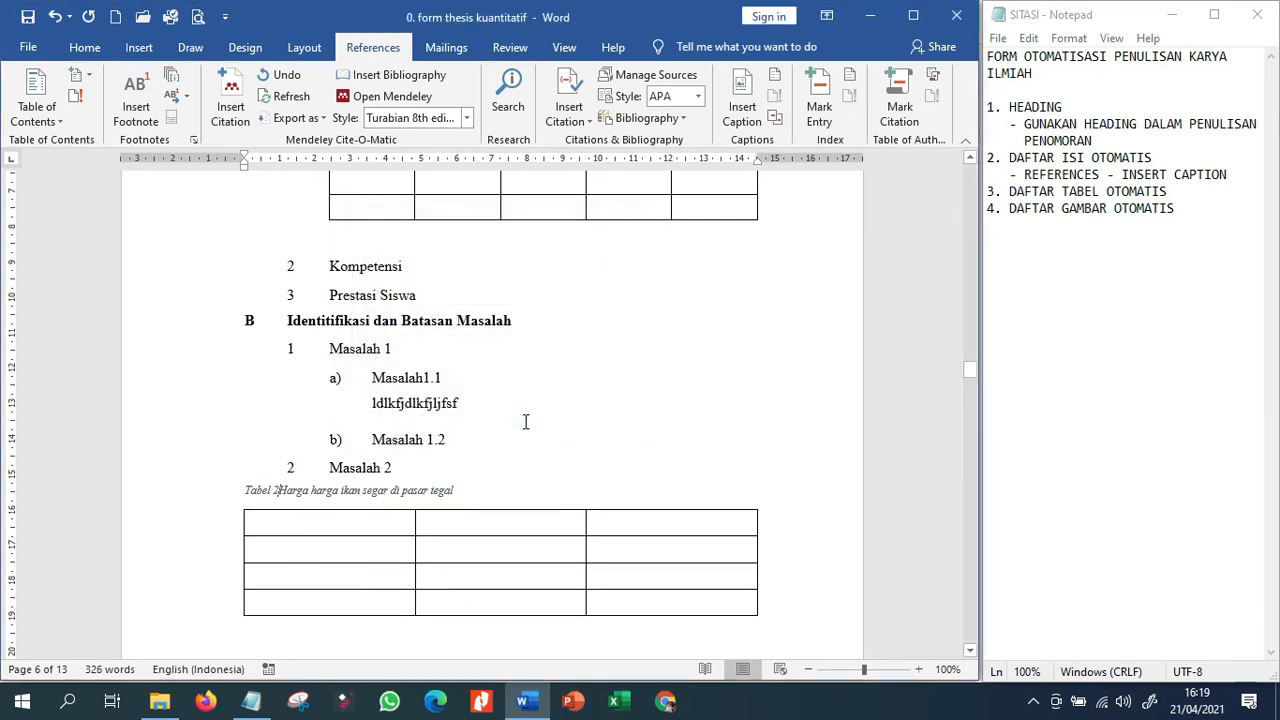
Center the Tabel 2 caption above its table and make it bold at 12 pt.
drag(213, 507, 186, 480)
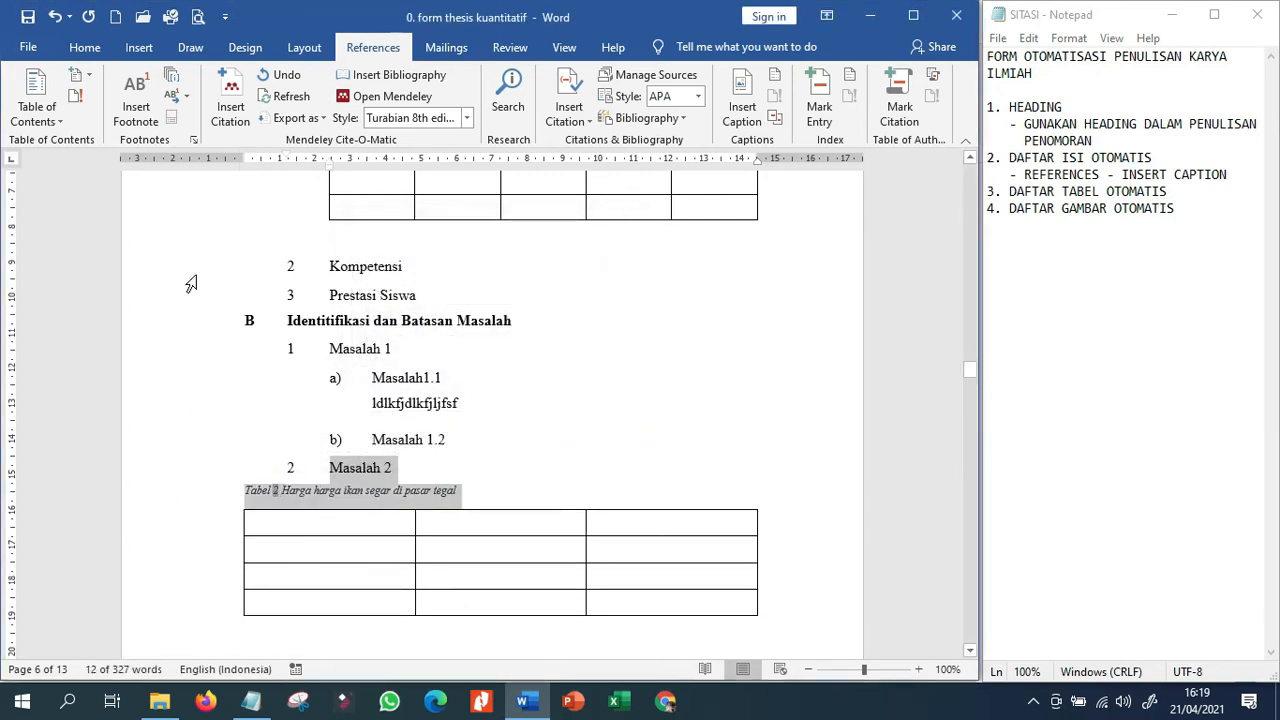
click(85, 48)
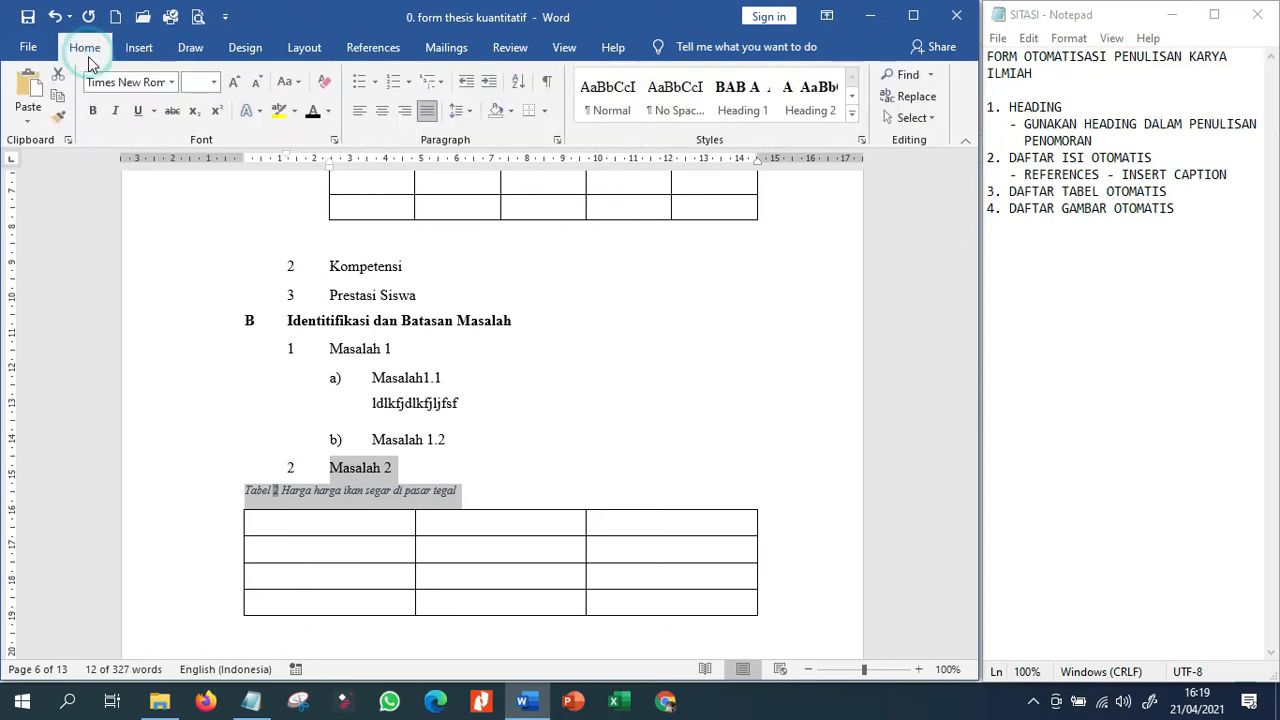
click(381, 111)
click(213, 82)
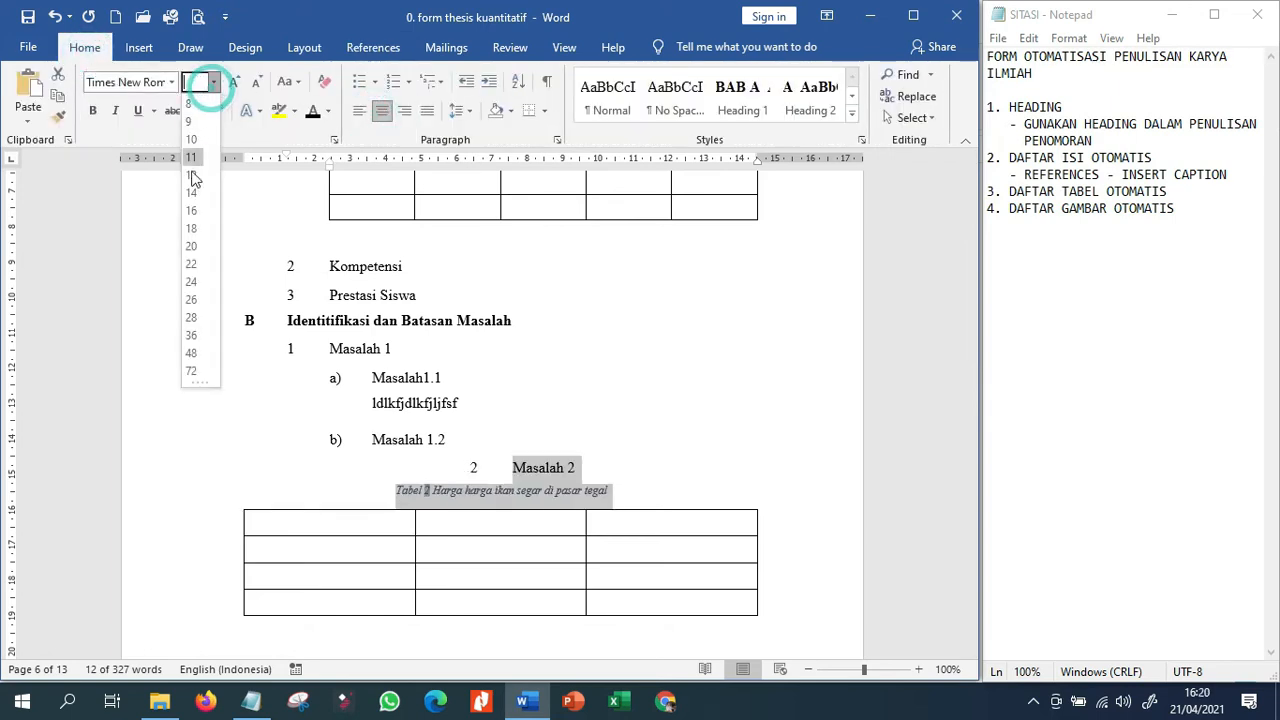
click(190, 174)
click(93, 111)
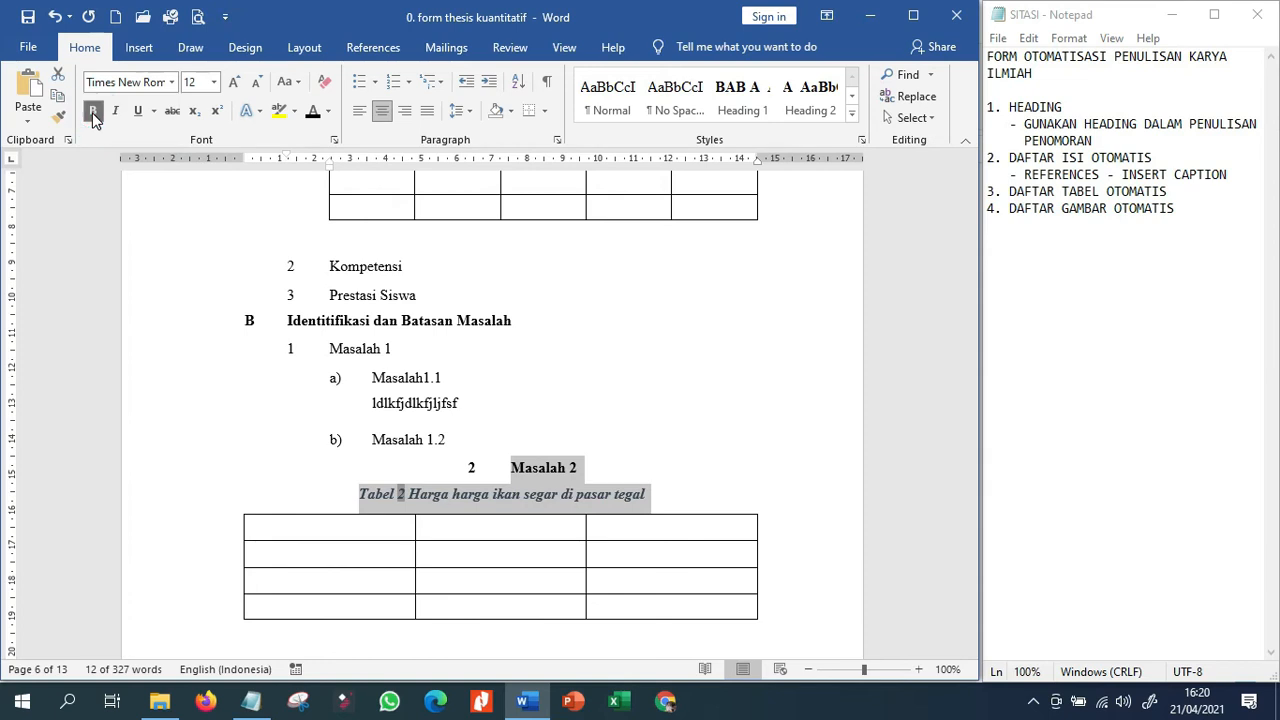
Align the "Masalah 2" heading back to the left and remove its bold formatting.
click(513, 470)
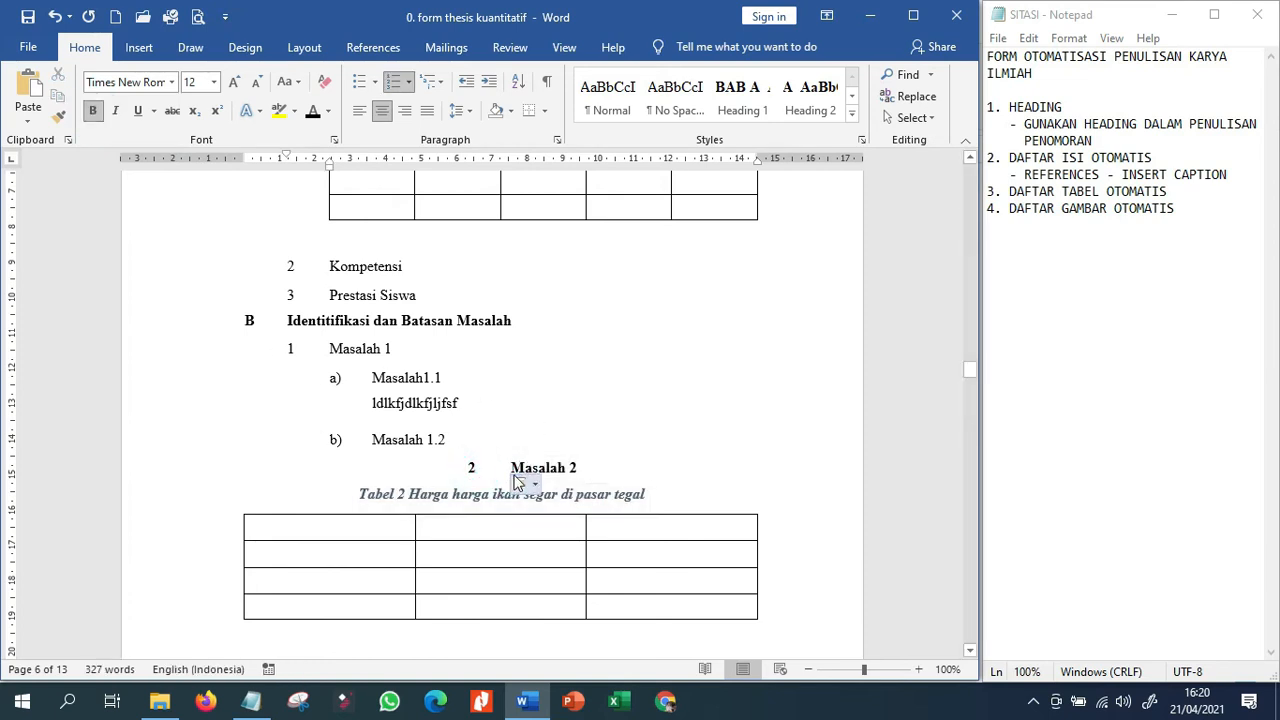
click(357, 110)
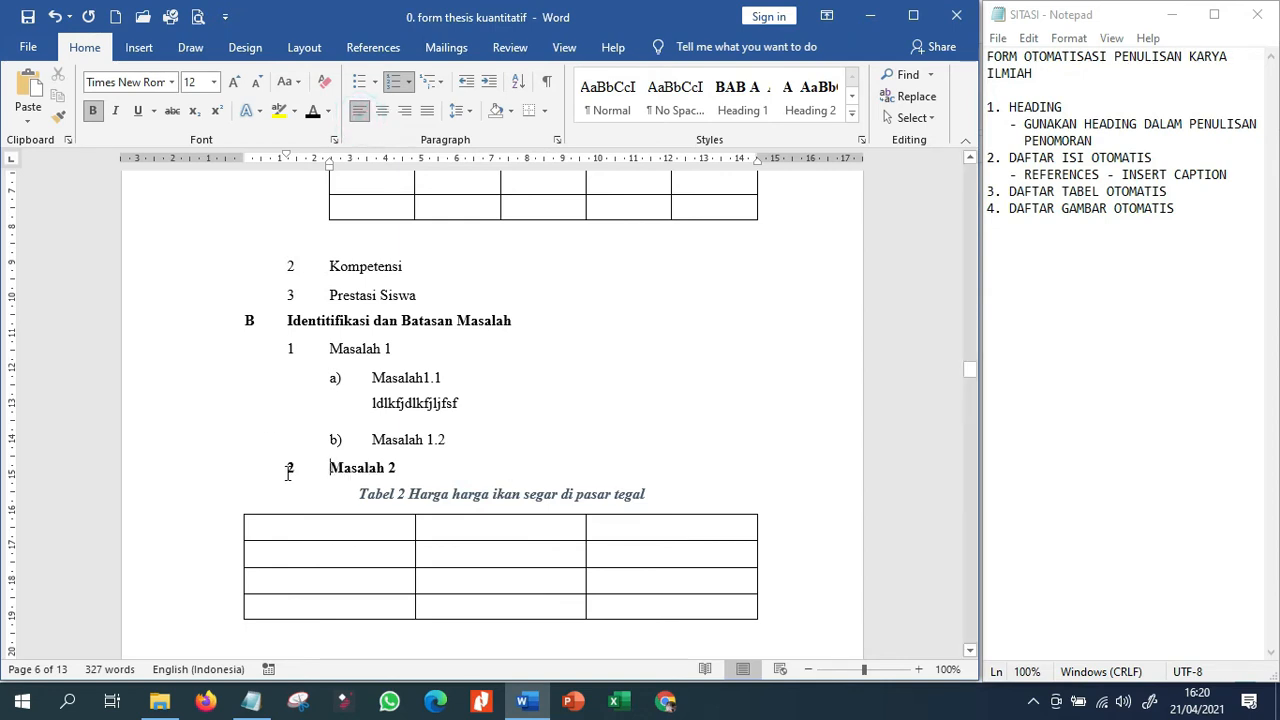
click(194, 470)
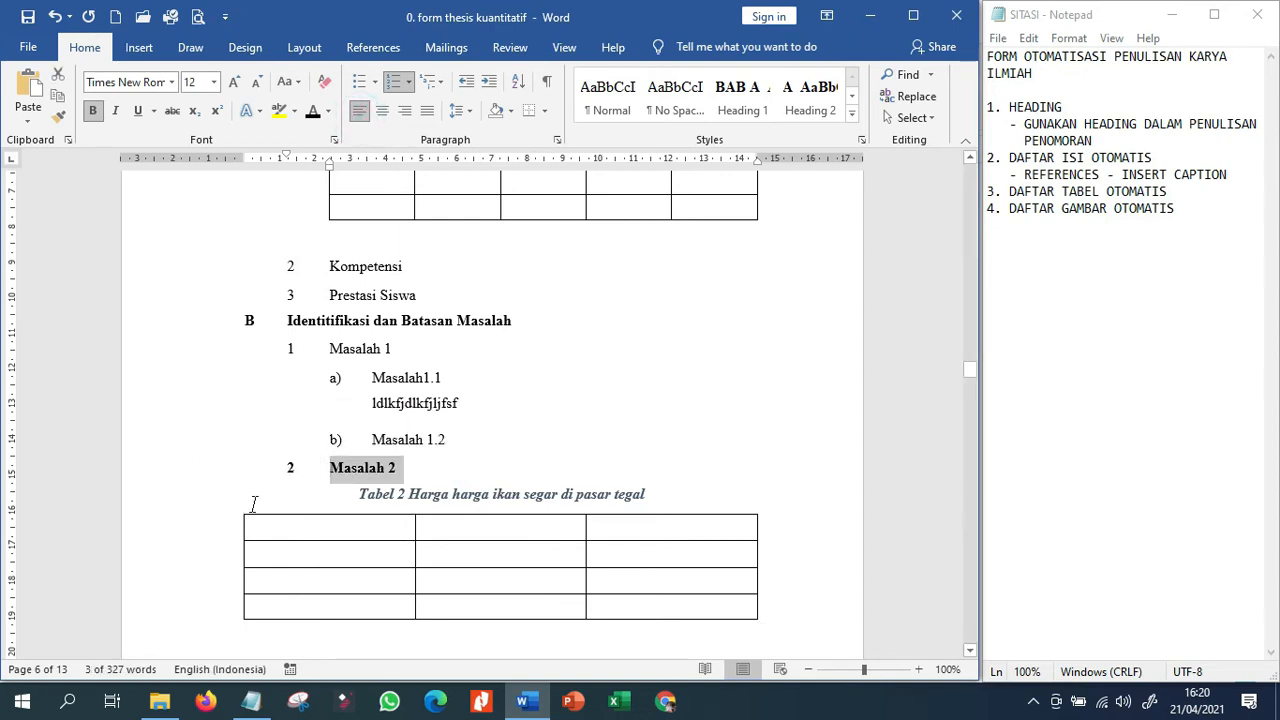
Remove the italics from the whole Tabel 2 caption and color its text black.
click(418, 494)
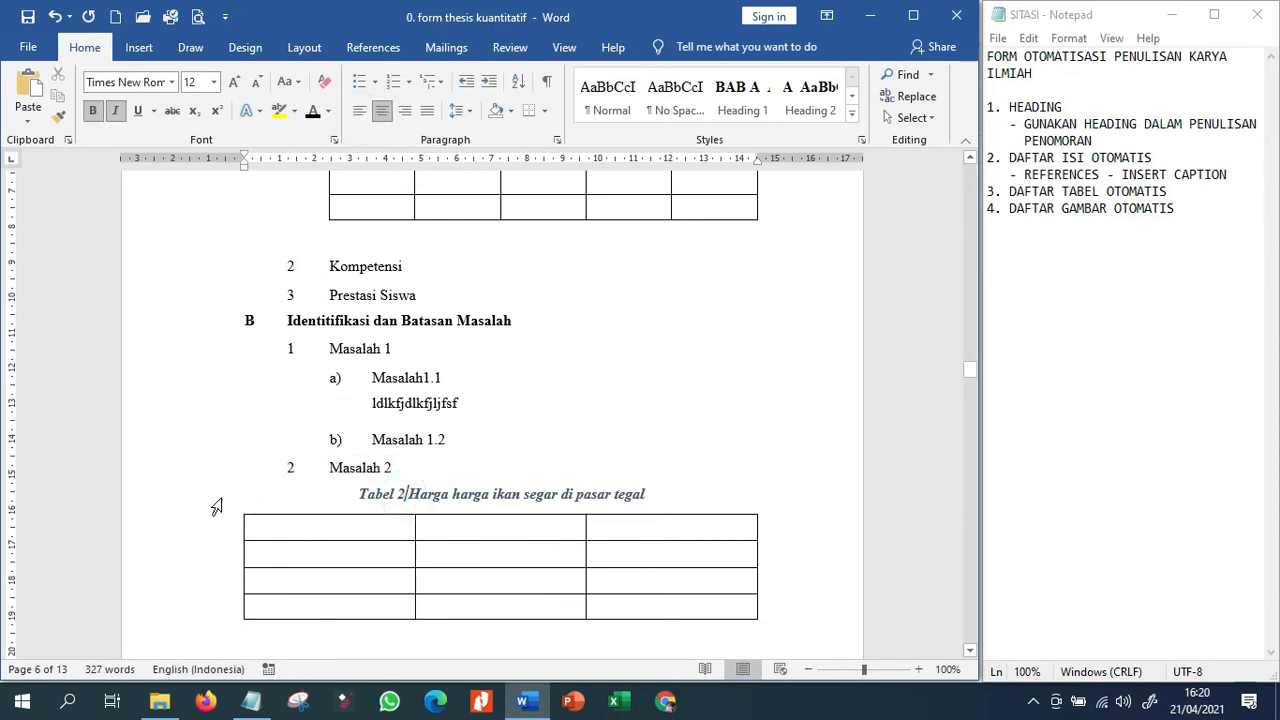
click(213, 495)
click(115, 110)
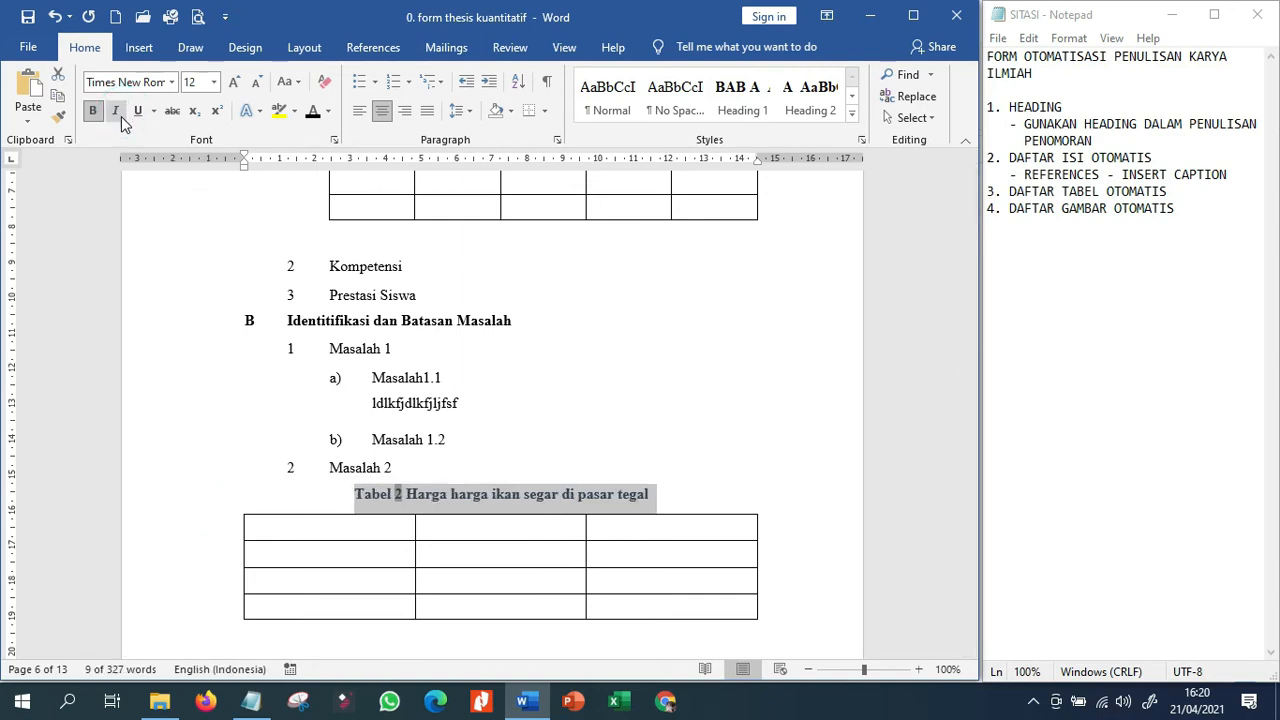
click(606, 391)
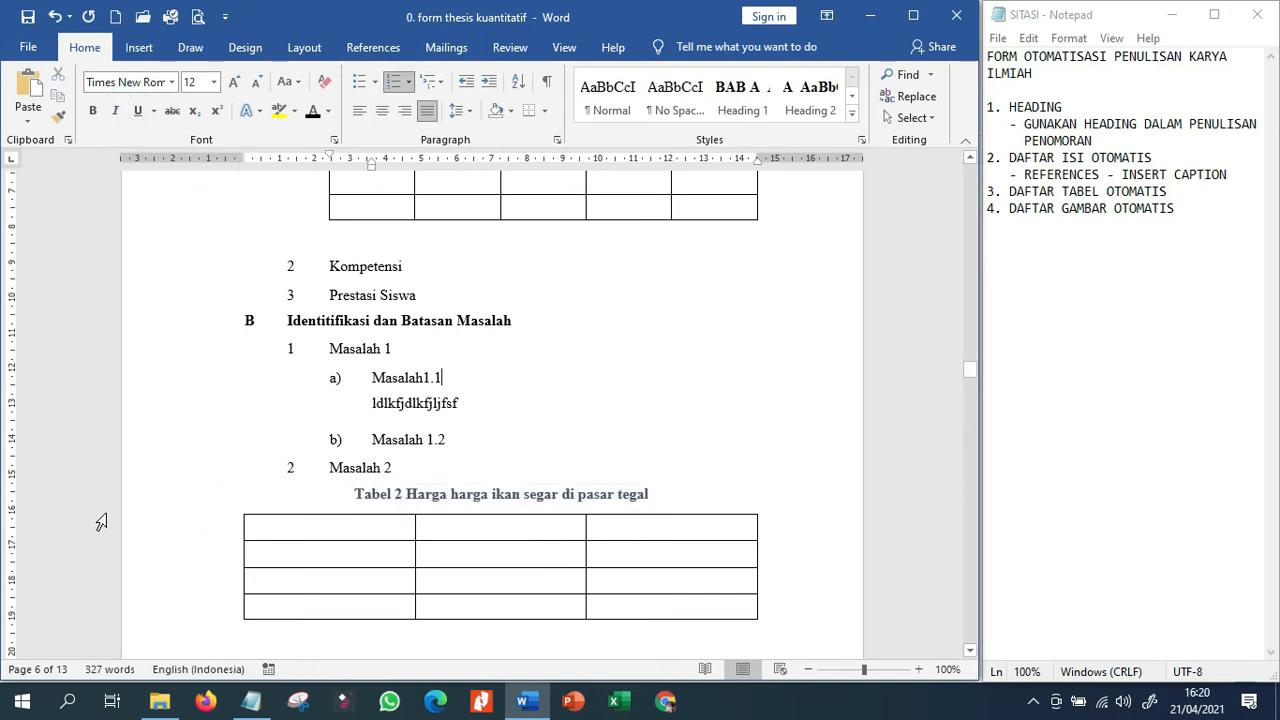
click(163, 494)
click(313, 113)
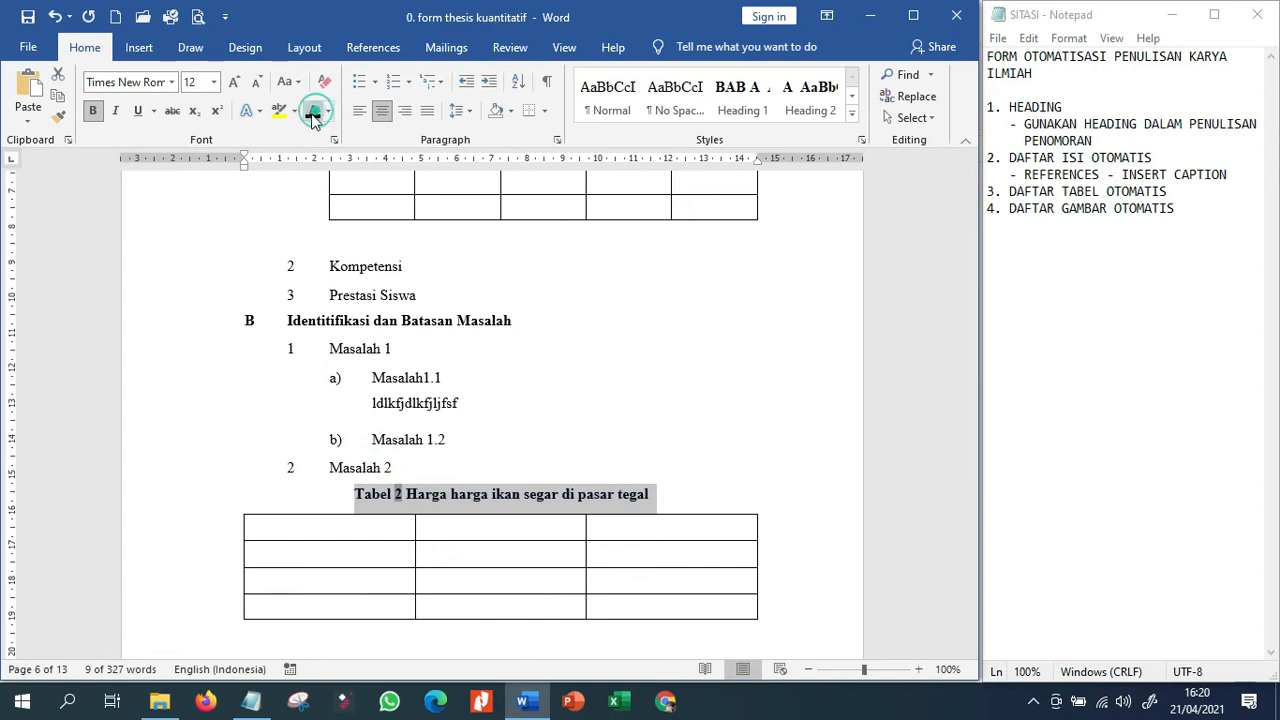
Insert an automatic table of figures for the "Tabel" caption label below the DAFTAR TABEL title, with right-aligned page numbers and dotted leaders.
scroll(689, 522, up, 15)
scroll(689, 525, up, 20)
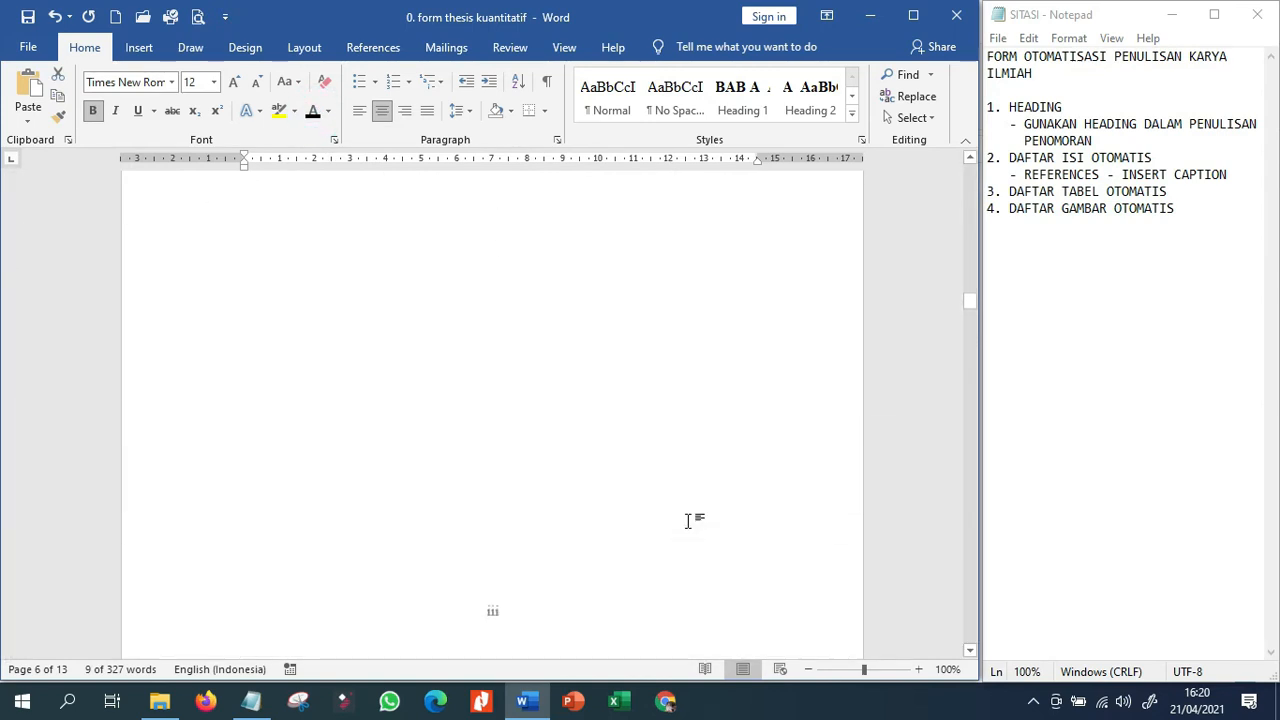
scroll(688, 520, up, 3)
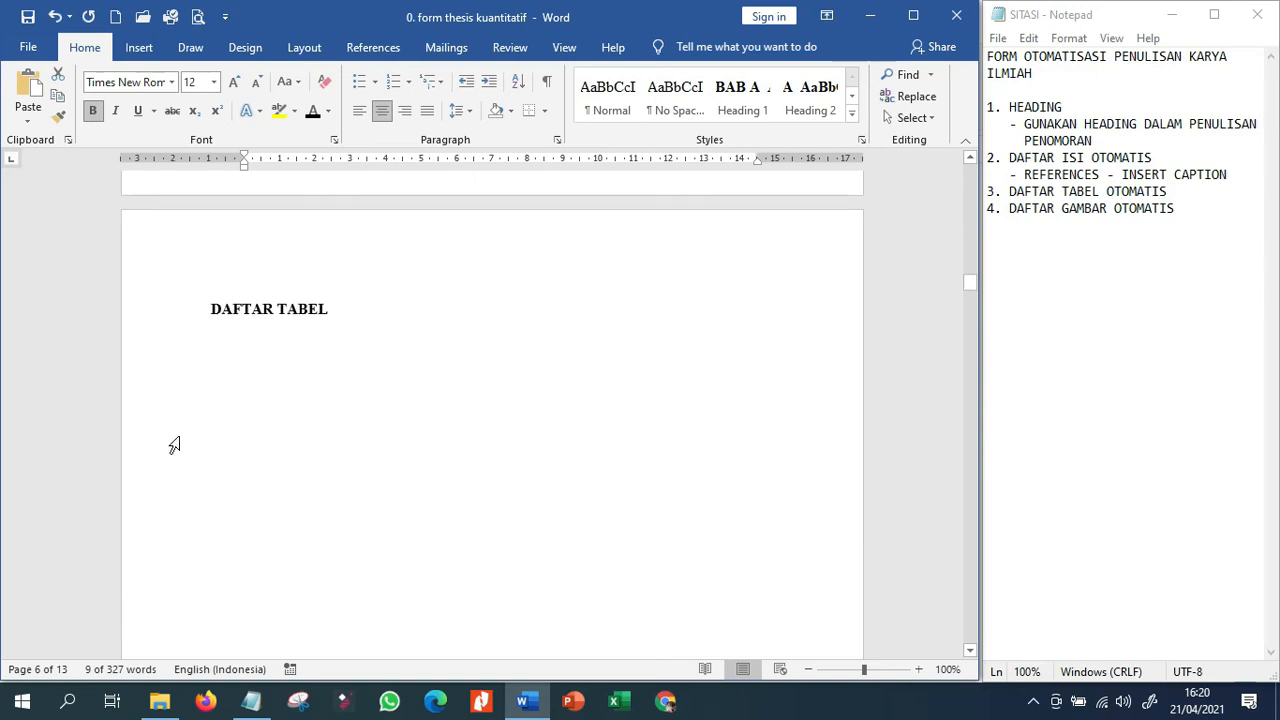
click(264, 347)
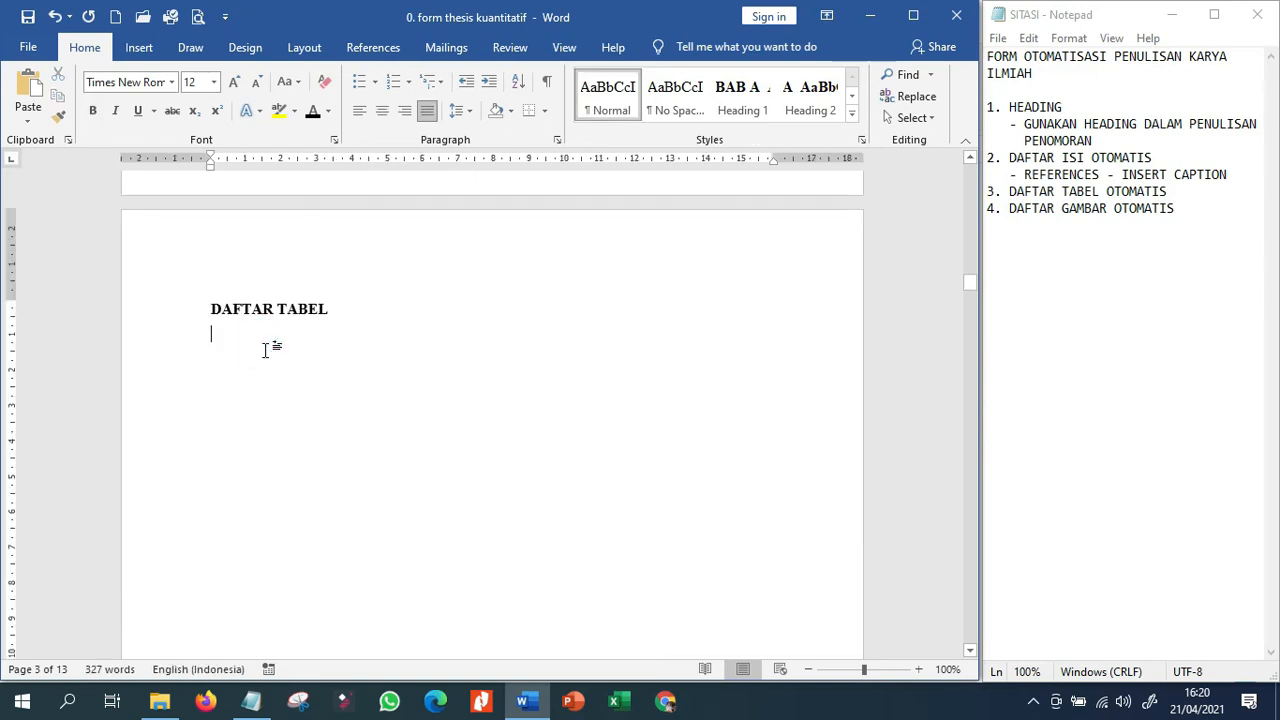
click(905, 24)
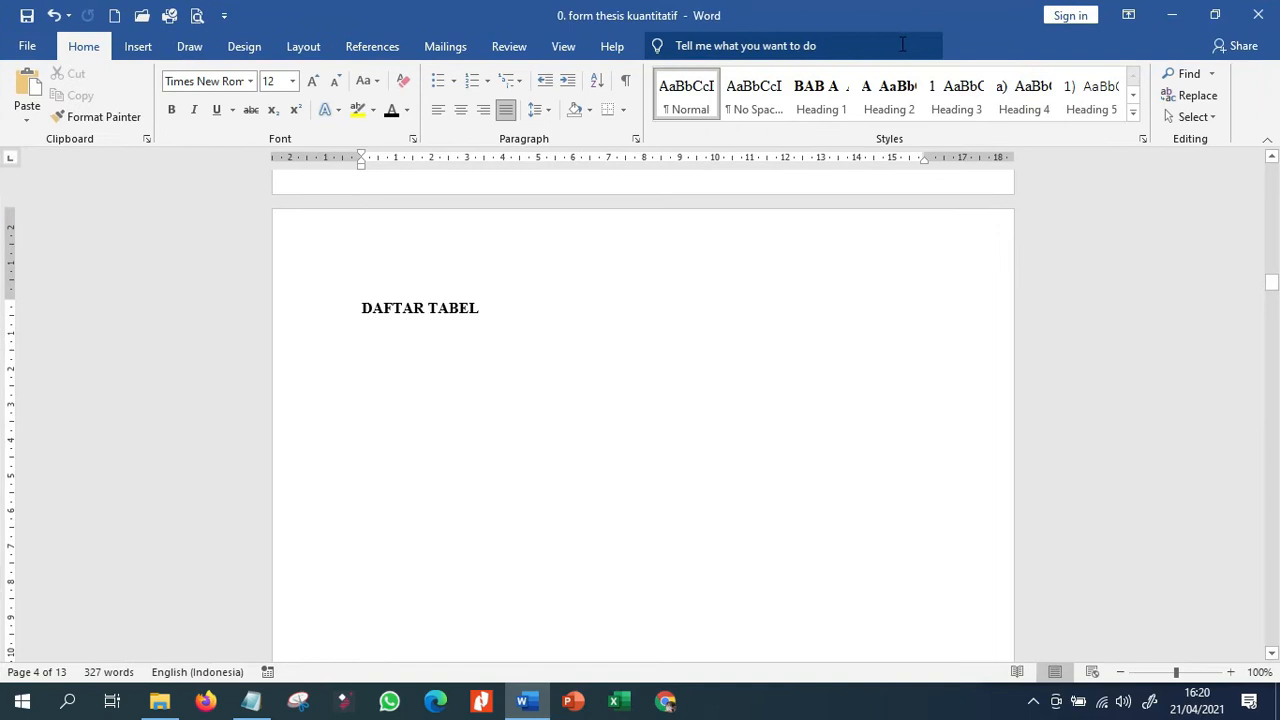
click(385, 48)
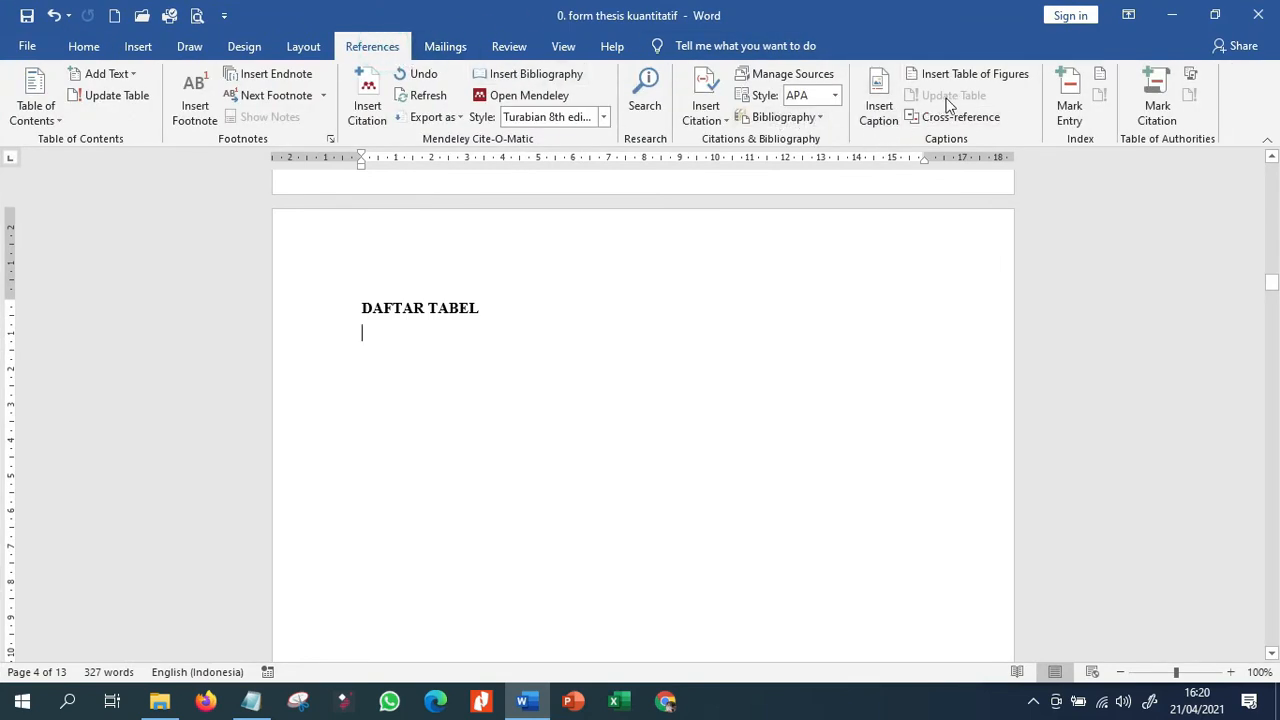
click(1014, 76)
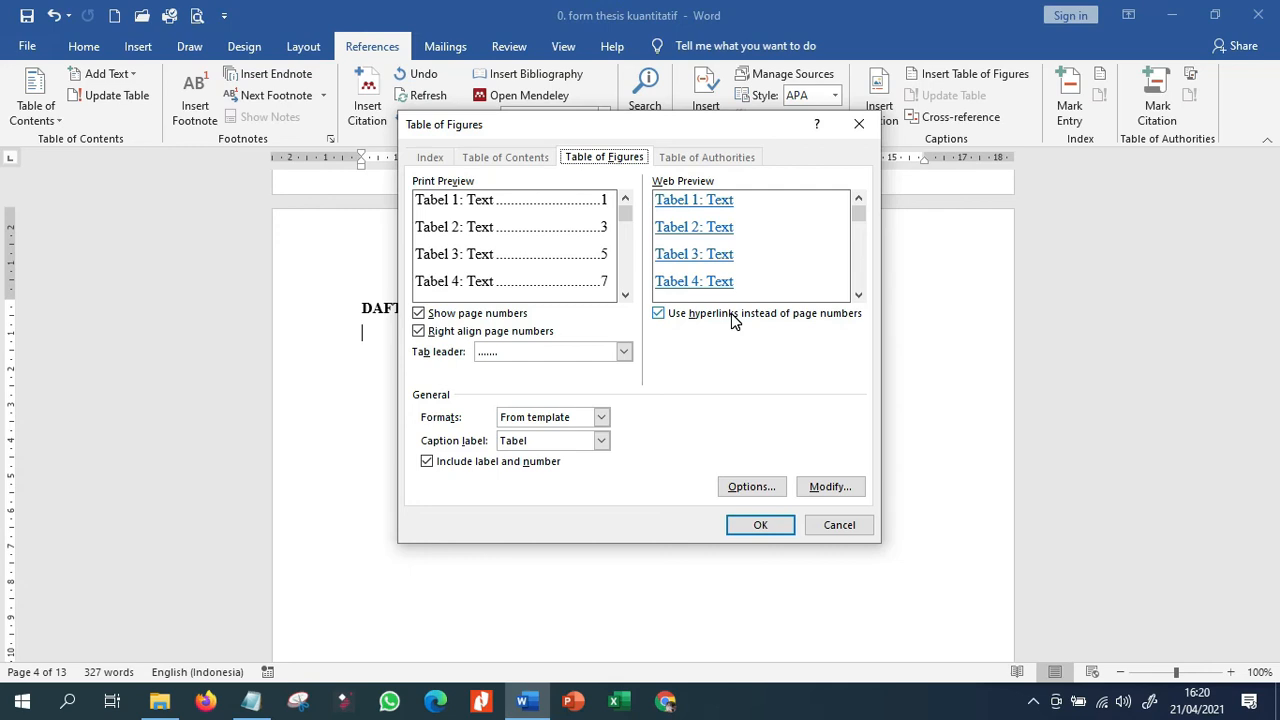
click(758, 527)
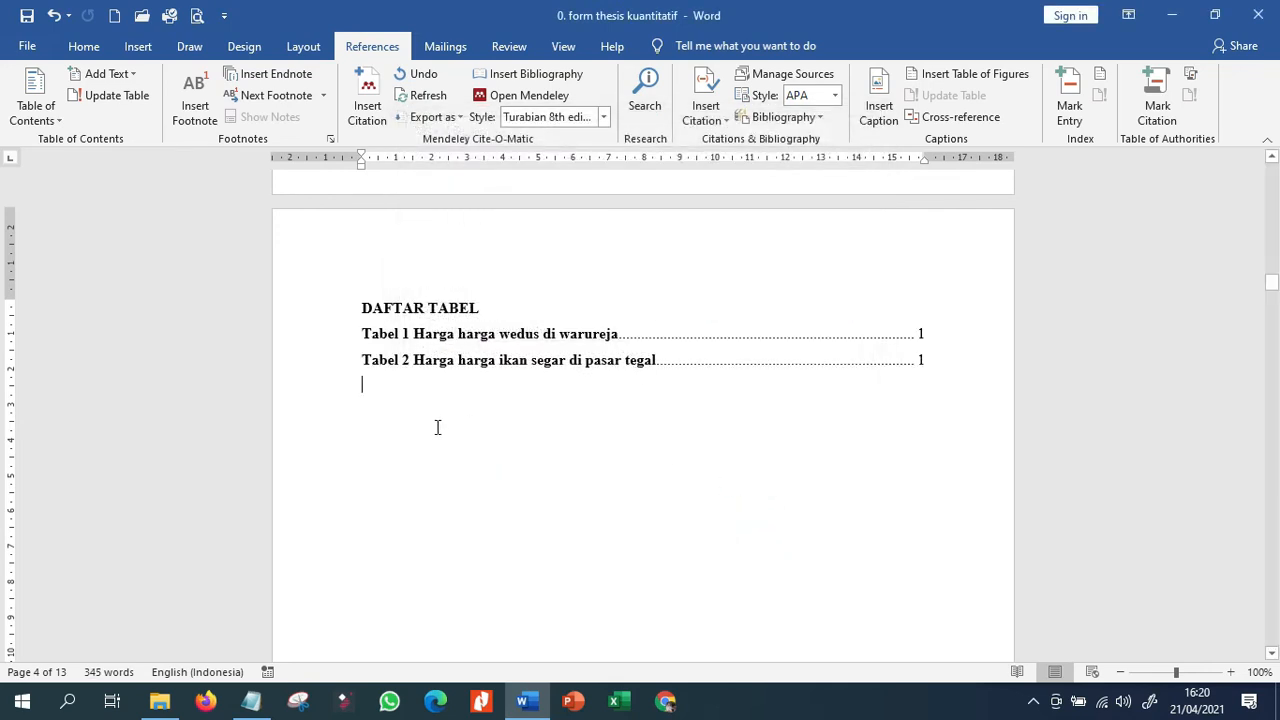
Remove the bold formatting from the two entries in the DAFTAR TABEL list.
drag(308, 334, 303, 369)
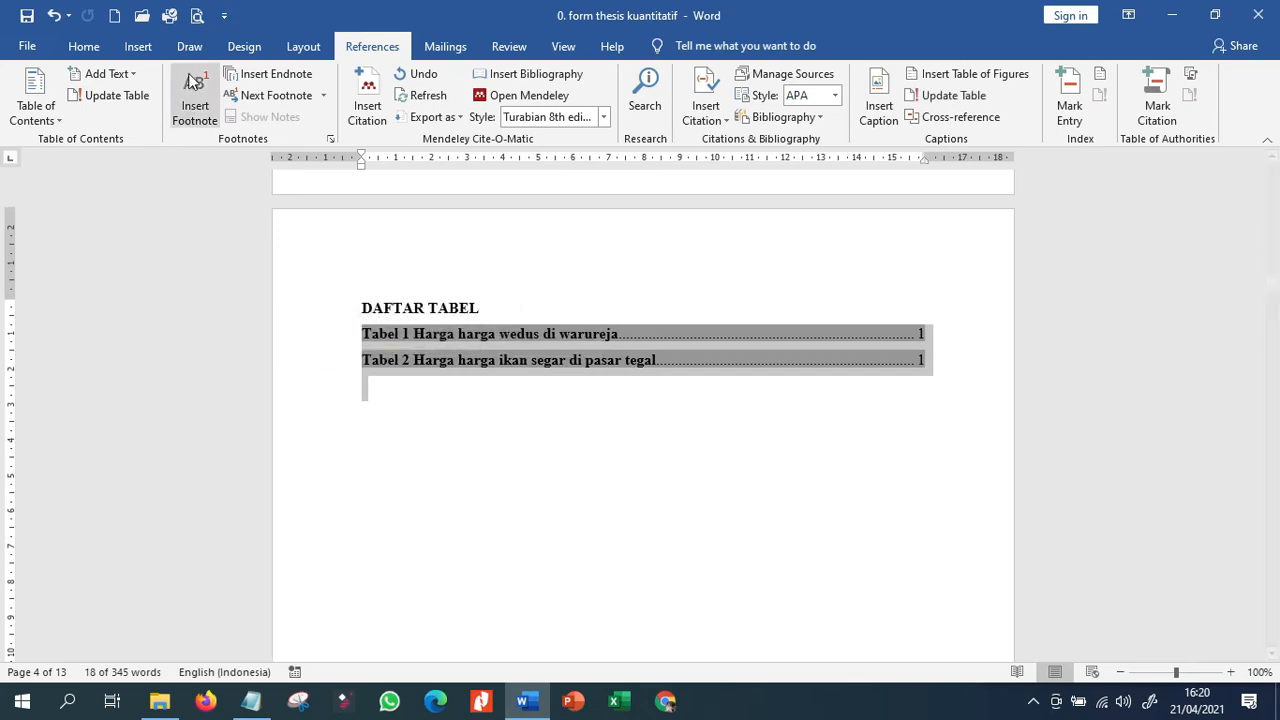
click(82, 50)
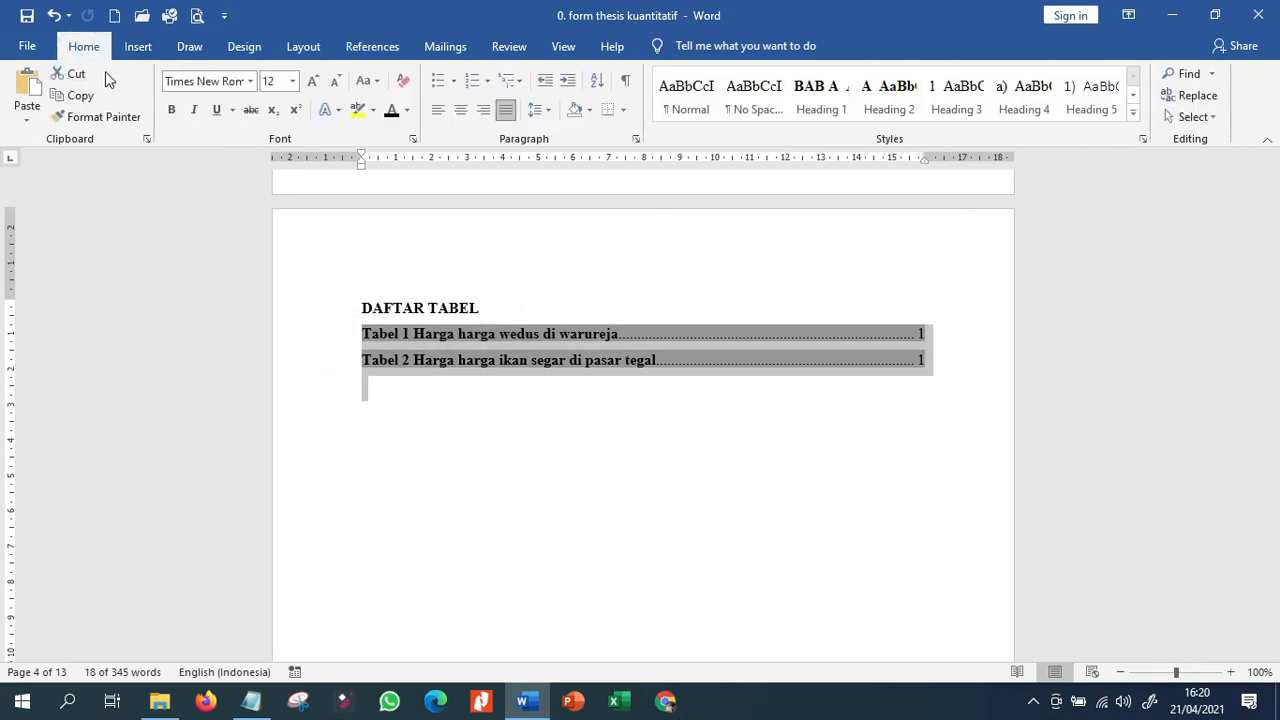
click(173, 117)
click(173, 117)
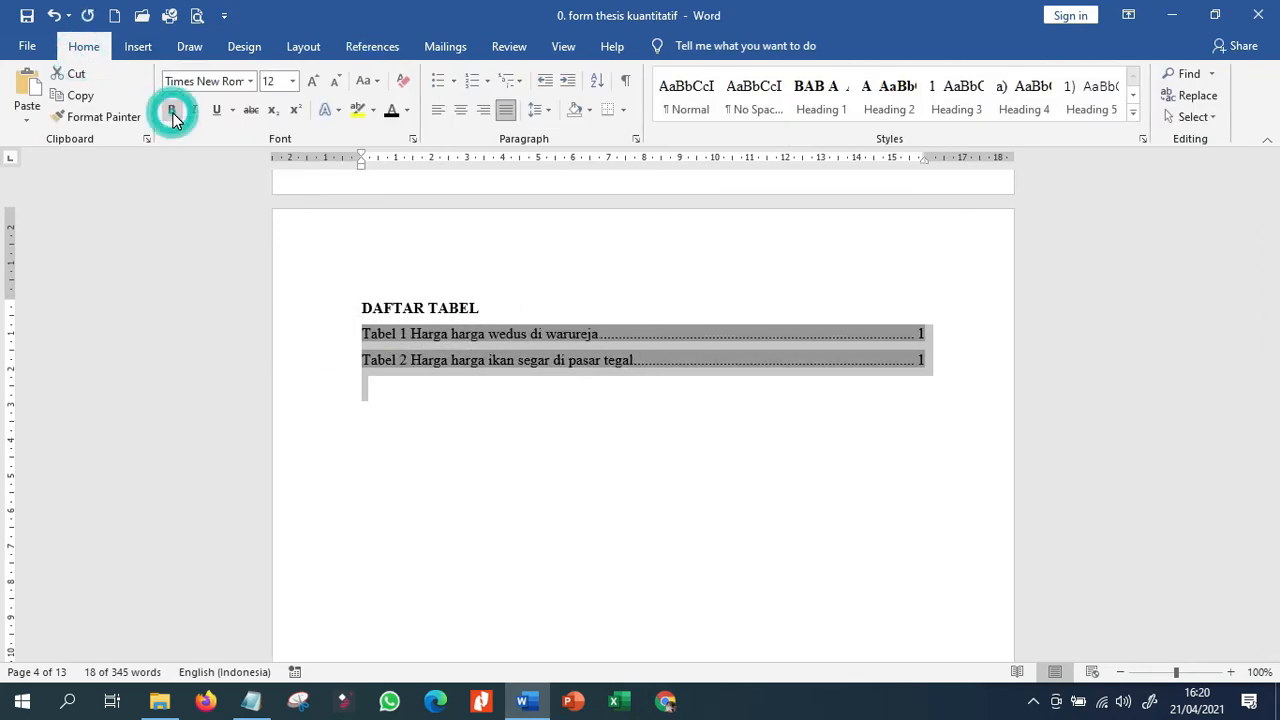
click(524, 343)
click(590, 424)
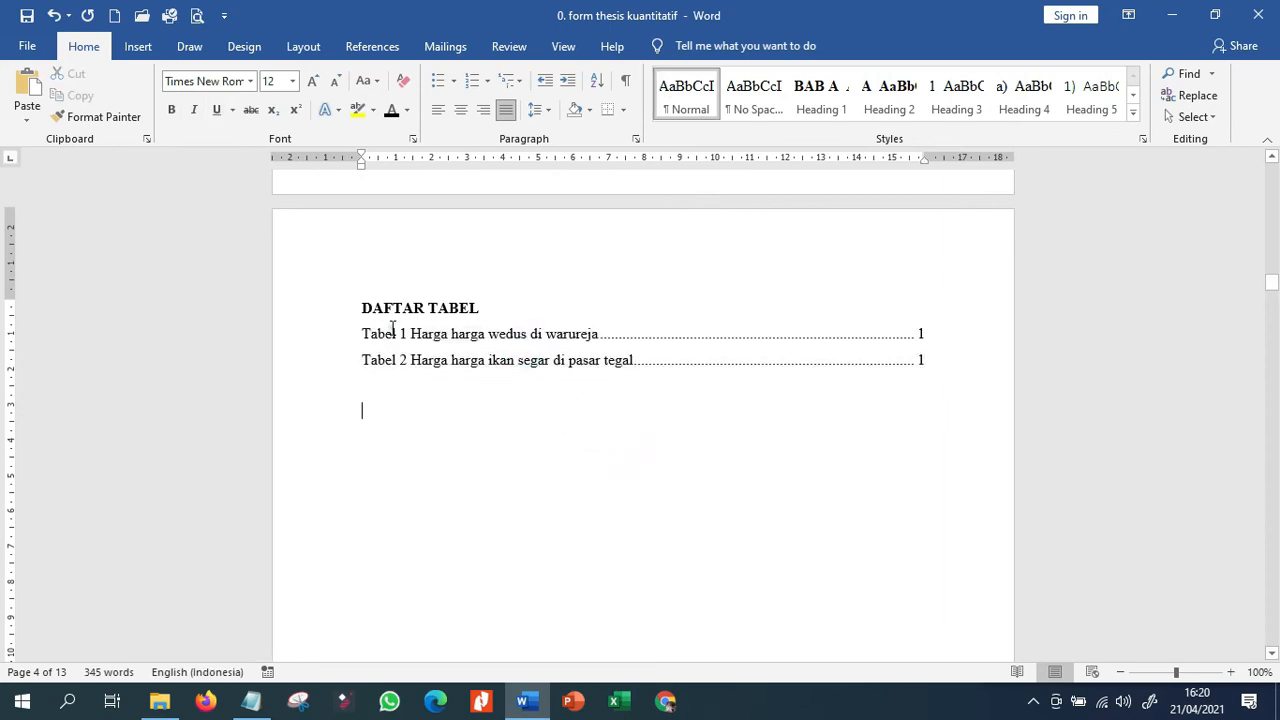
Try the Normal style on the DAFTAR TABEL entries and undo it.
click(363, 333)
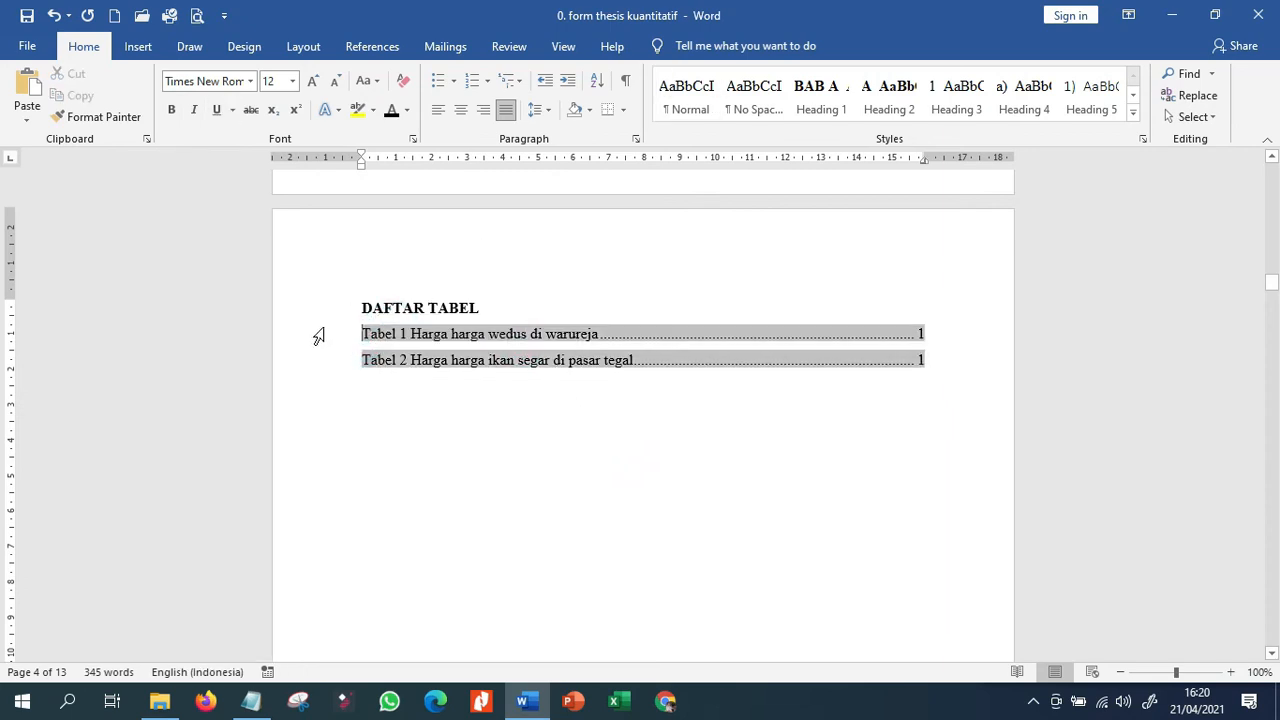
drag(318, 337, 320, 385)
click(686, 95)
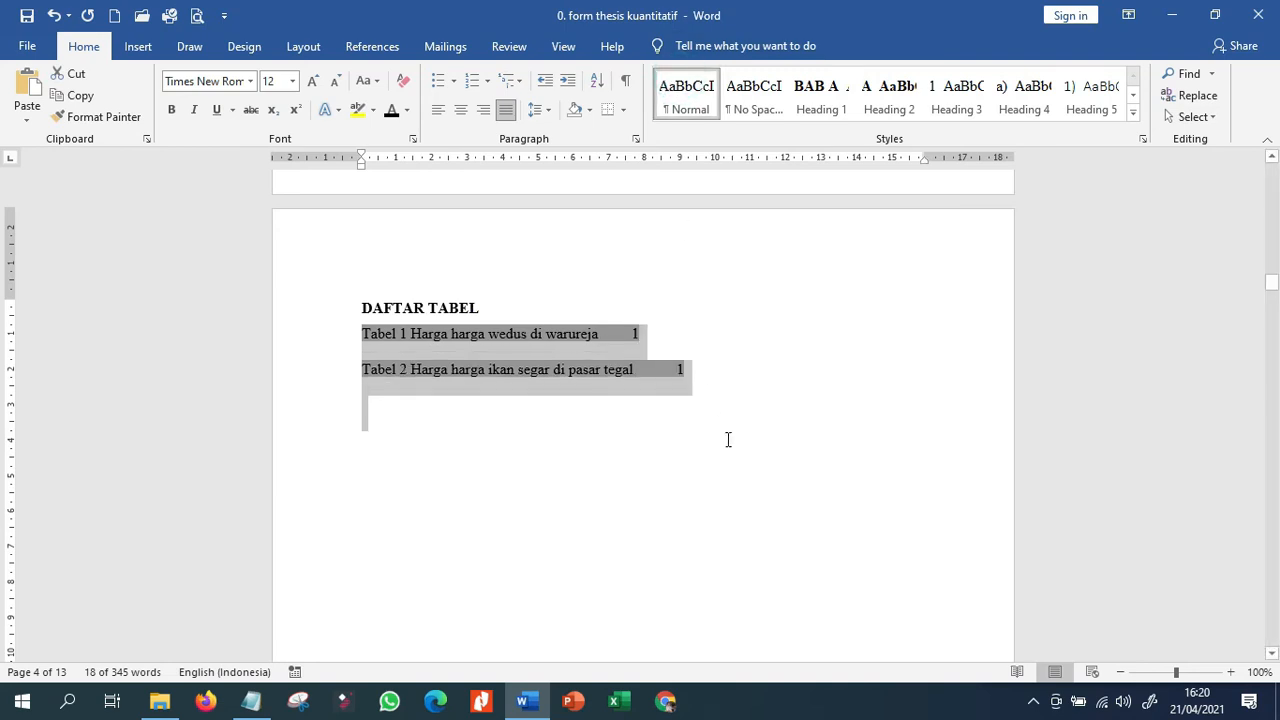
click(756, 403)
key(ctrl+z)
click(852, 424)
click(510, 418)
click(421, 400)
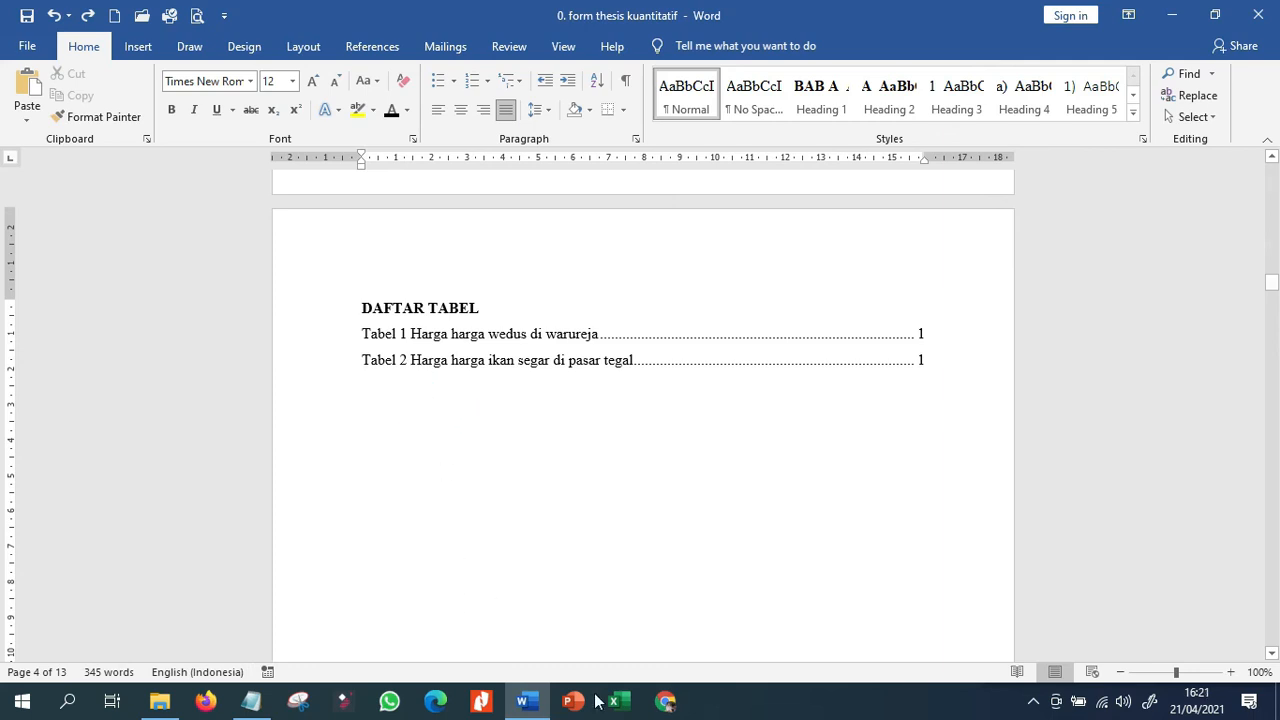
Add the body text "Kegiatan bimbingan tesis" below the Model Wedus heading in BAB II, followed by an empty paragraph.
click(528, 702)
click(532, 706)
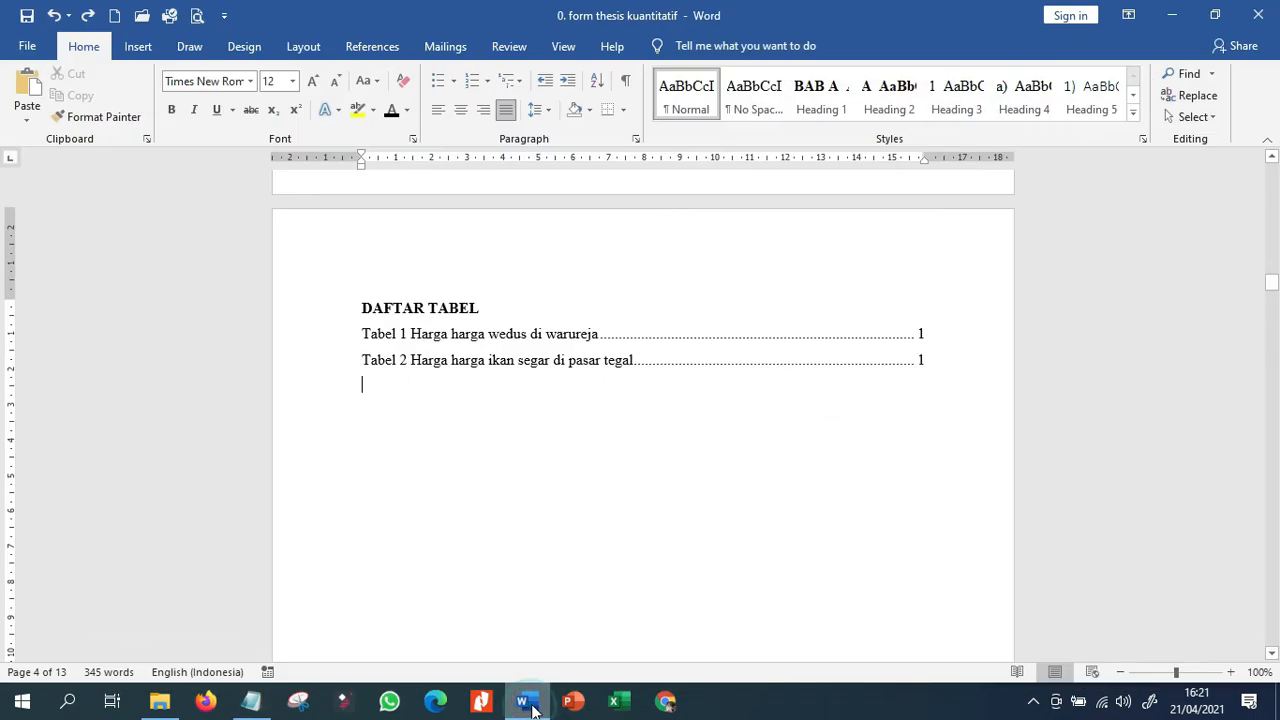
scroll(506, 517, down, 12)
scroll(430, 585, down, 20)
scroll(421, 575, down, 15)
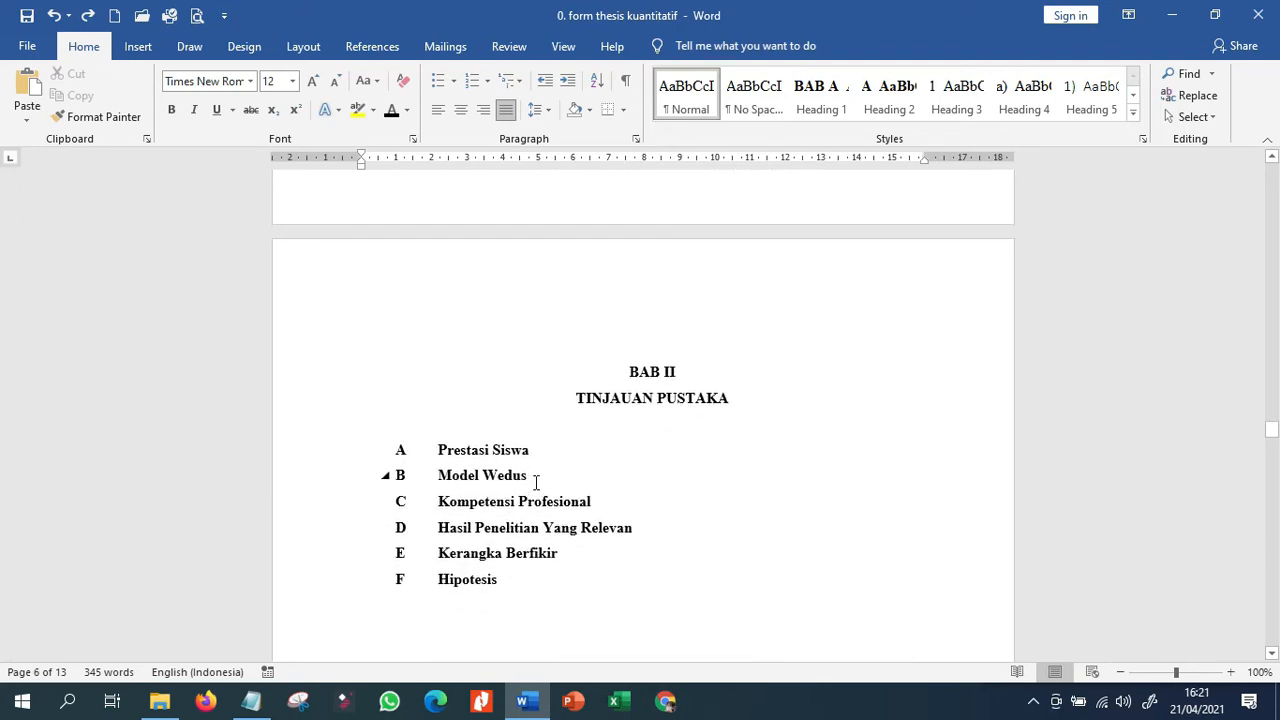
click(583, 464)
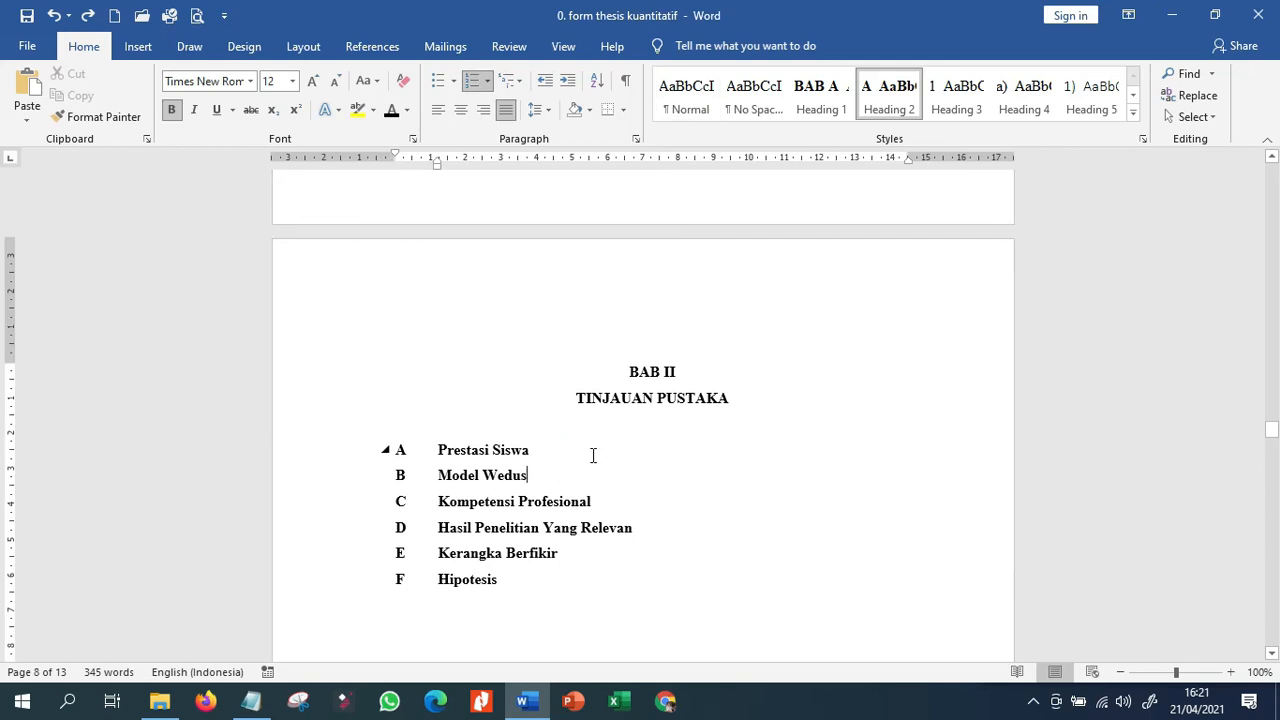
key(Return)
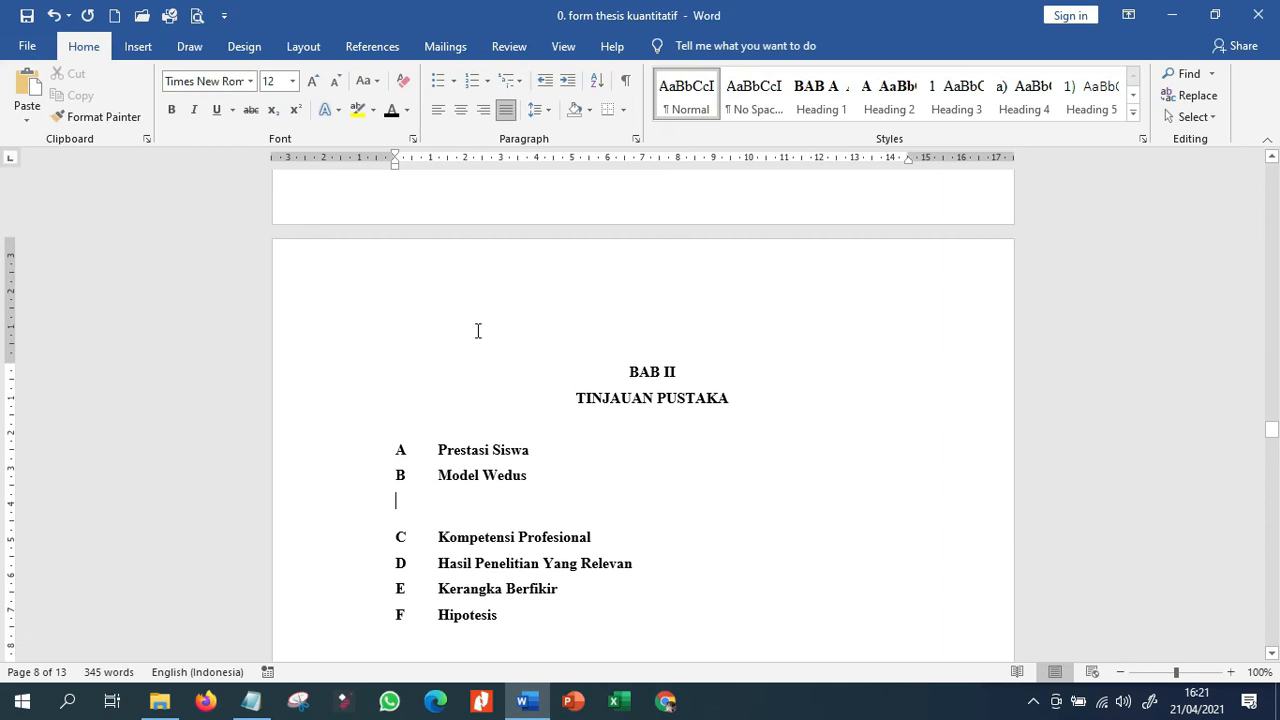
text(ke)
text(giatan bimbingan tesis)
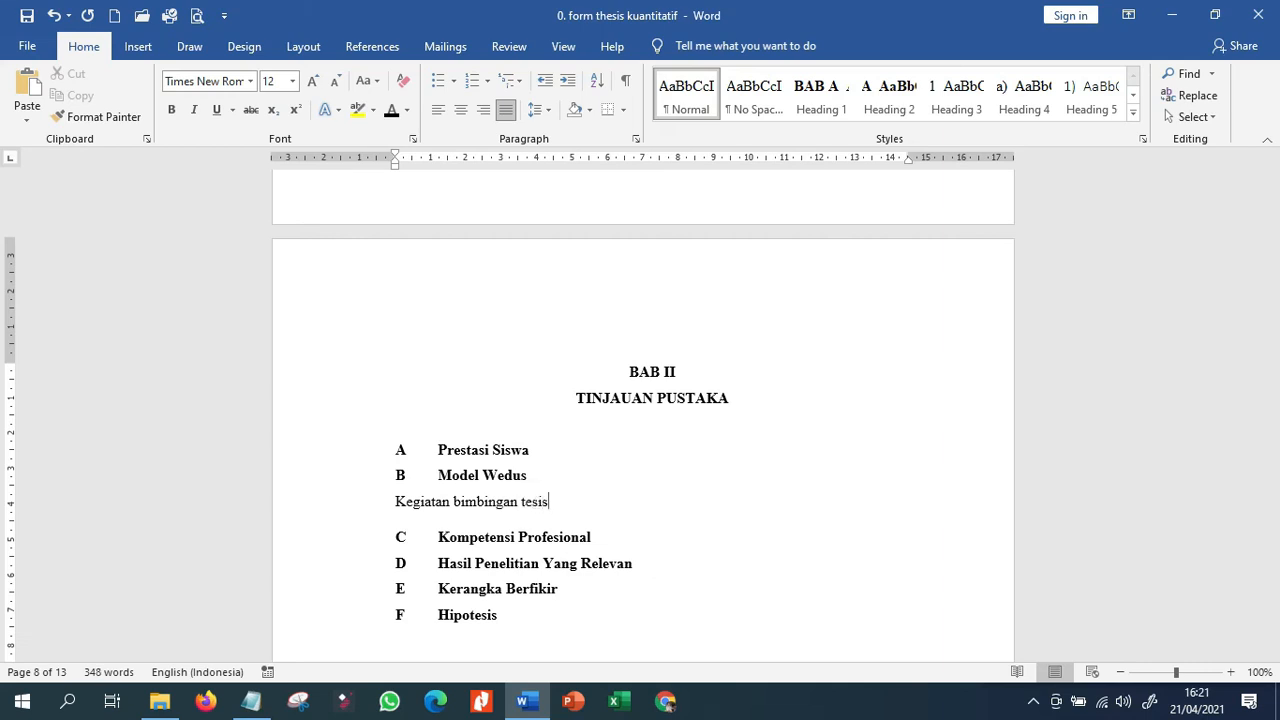
key(Return)
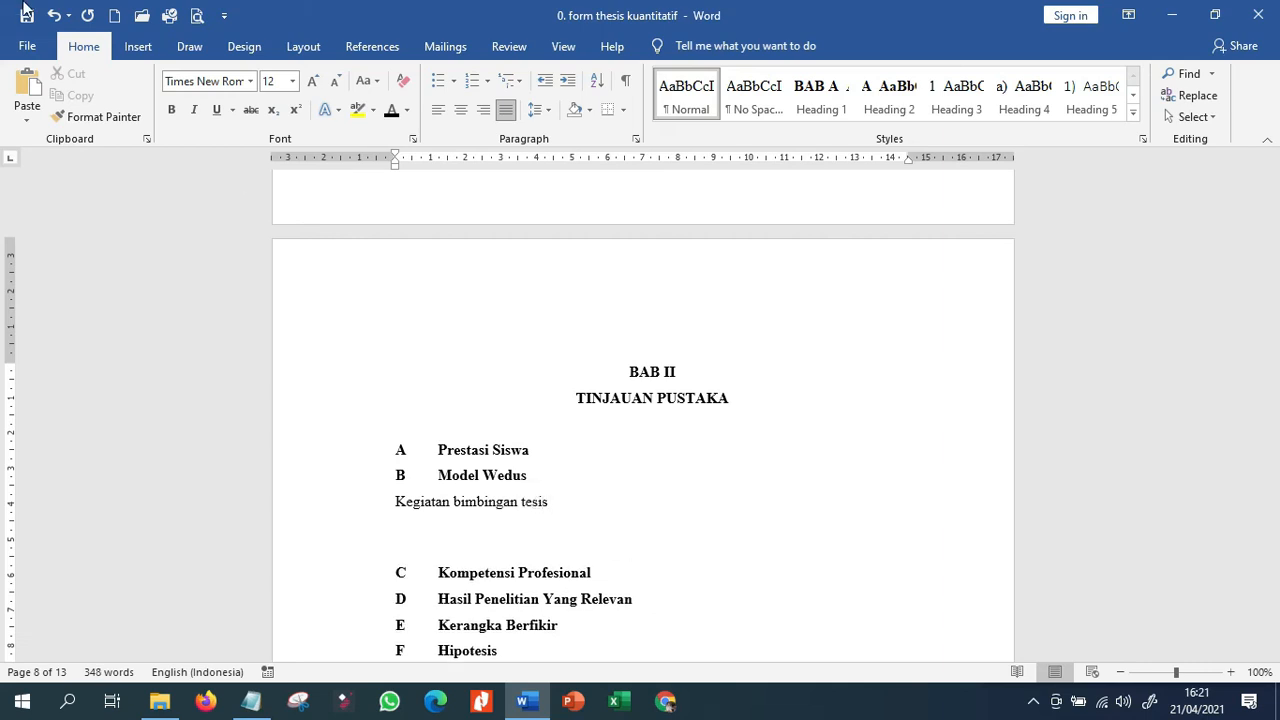
Insert a table with three columns and two rows below the "Kegiatan bimbingan tesis" line.
click(136, 46)
click(132, 100)
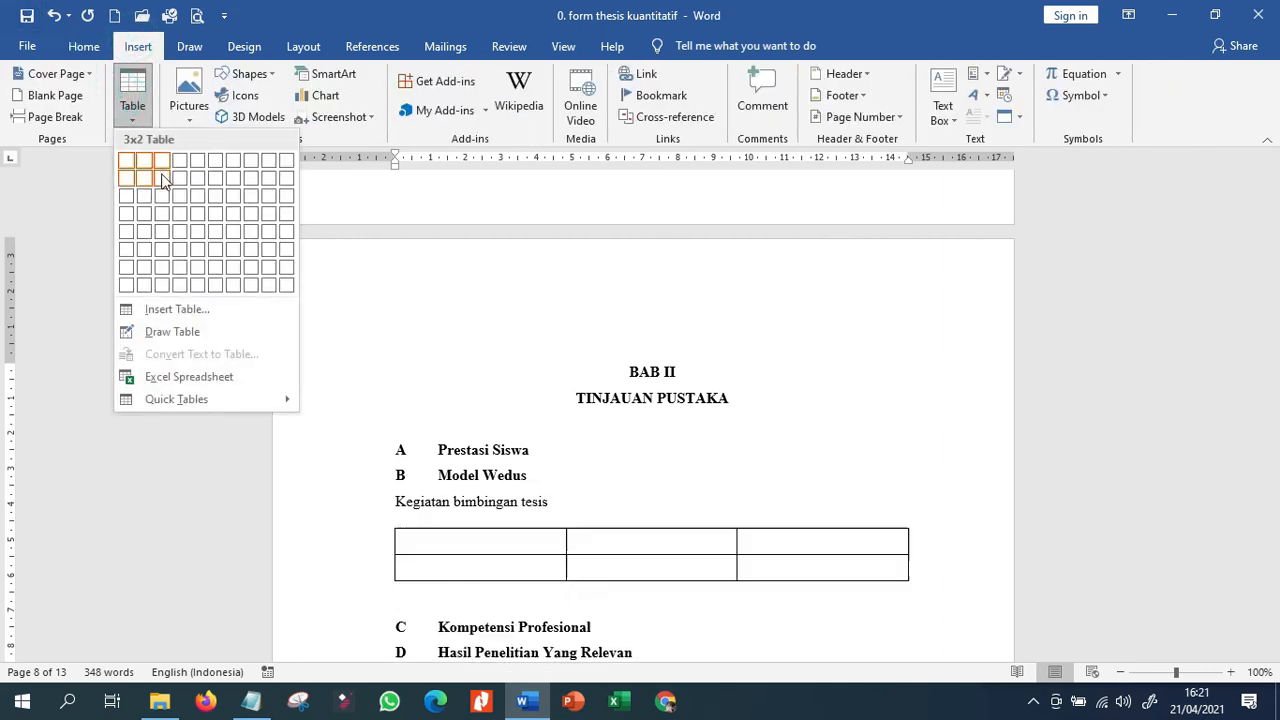
click(163, 178)
Turn the "Kegiatan bimbingan tesis" line into an automatically numbered caption with the "Tabel" label in front of the text.
click(392, 502)
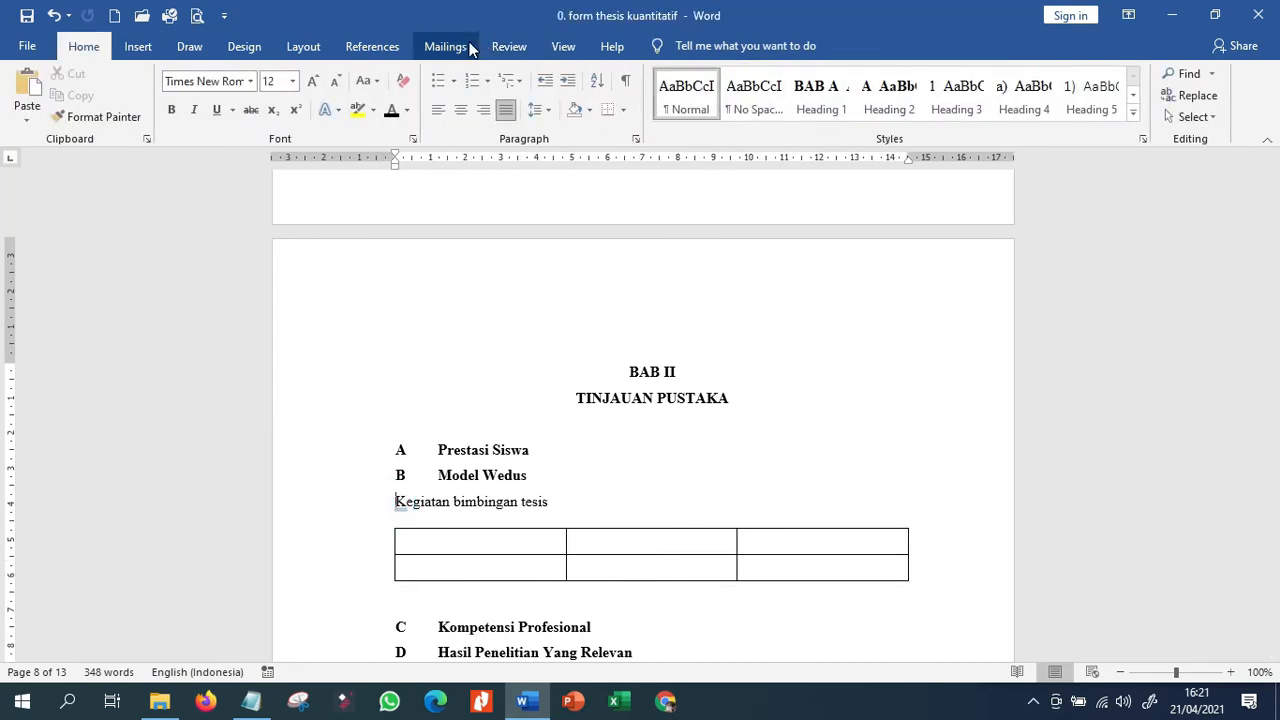
click(386, 49)
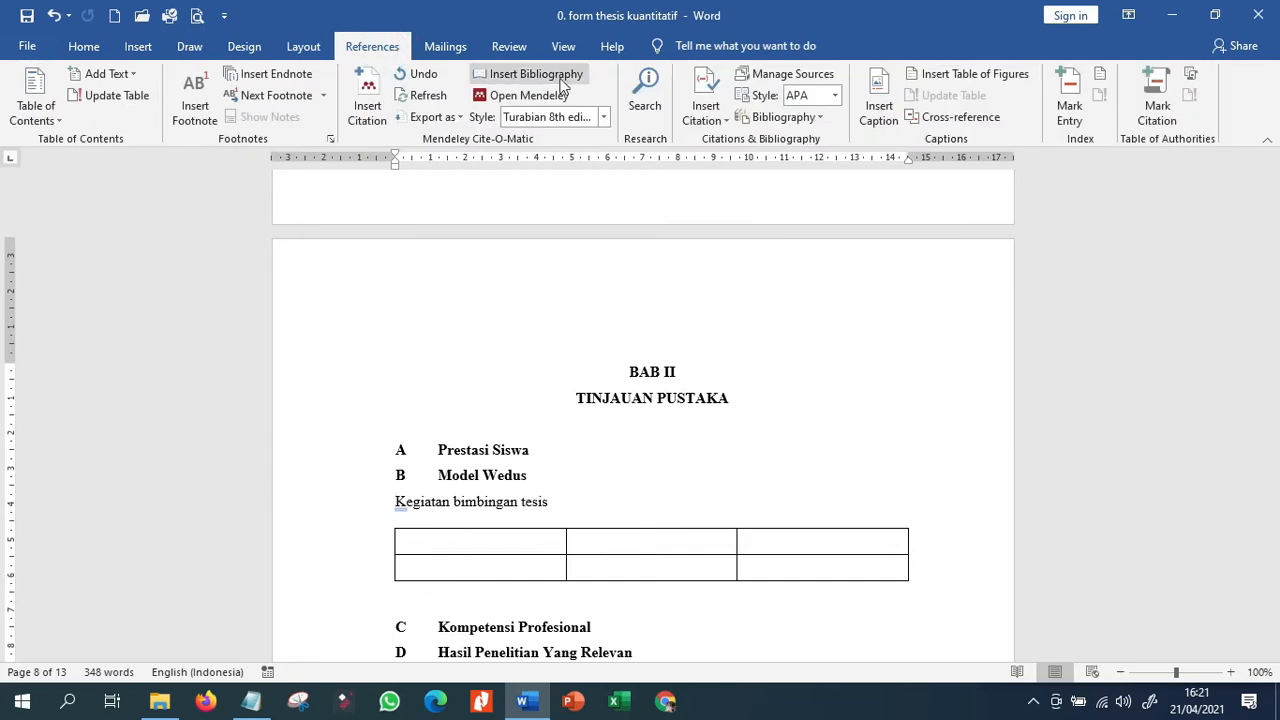
click(876, 110)
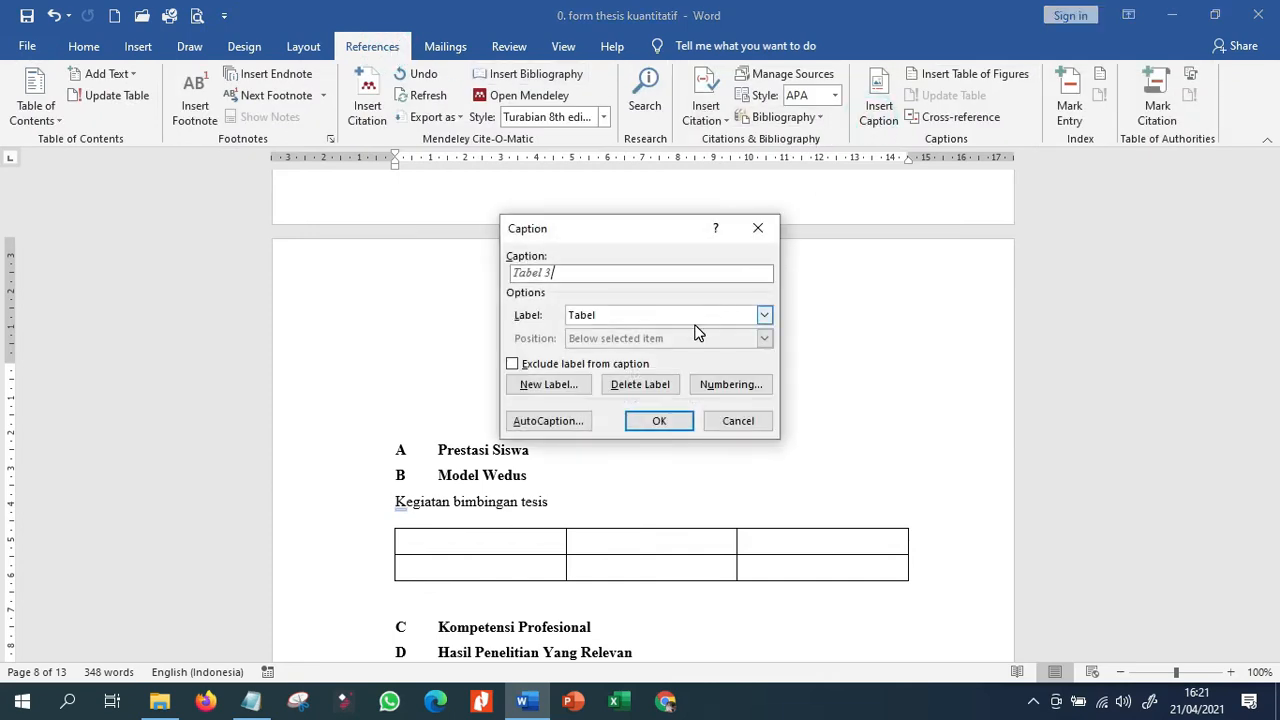
click(685, 427)
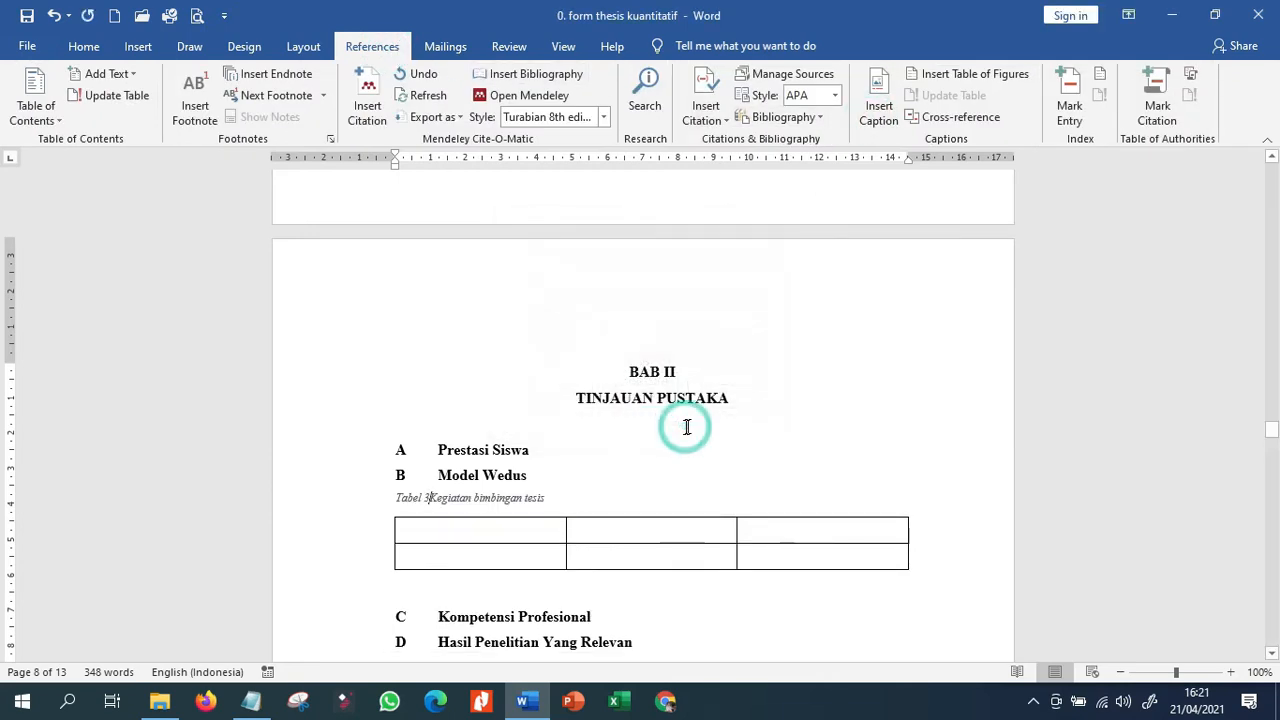
Format the whole Tabel 3 caption as bold, non-italic, black, 12 pt and centered.
click(329, 500)
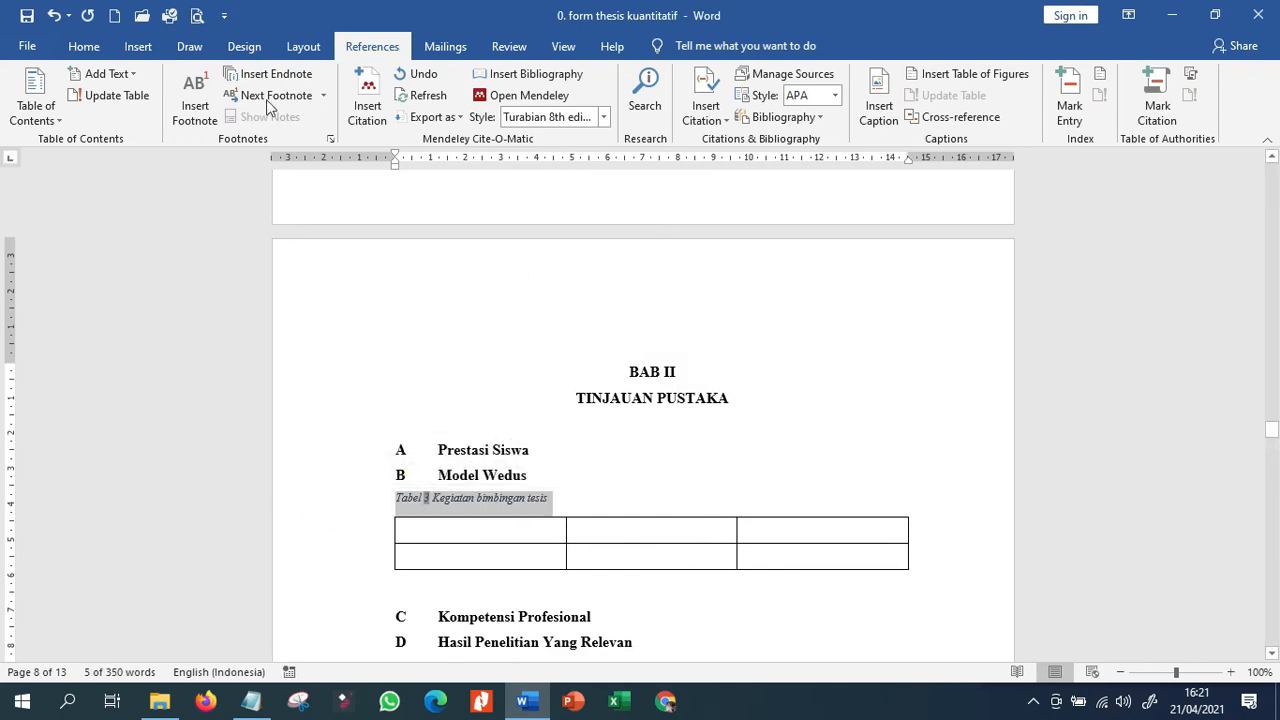
click(84, 47)
click(171, 110)
click(193, 112)
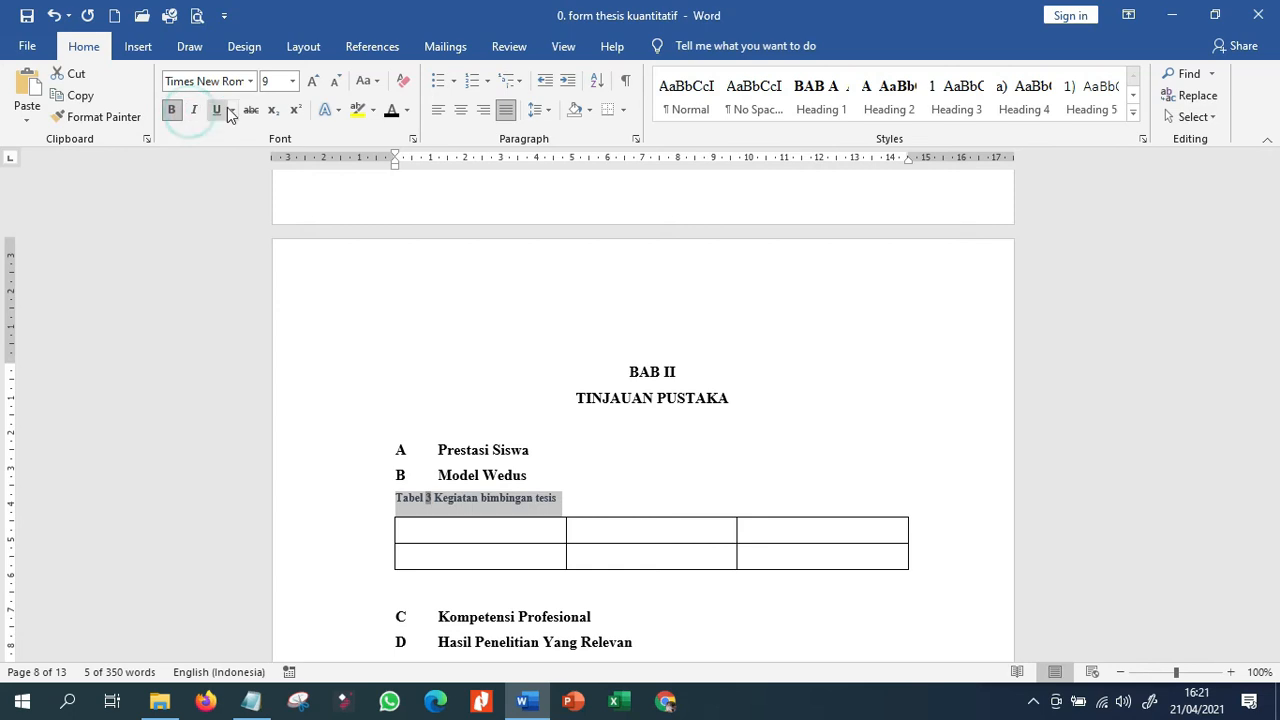
click(391, 113)
click(292, 81)
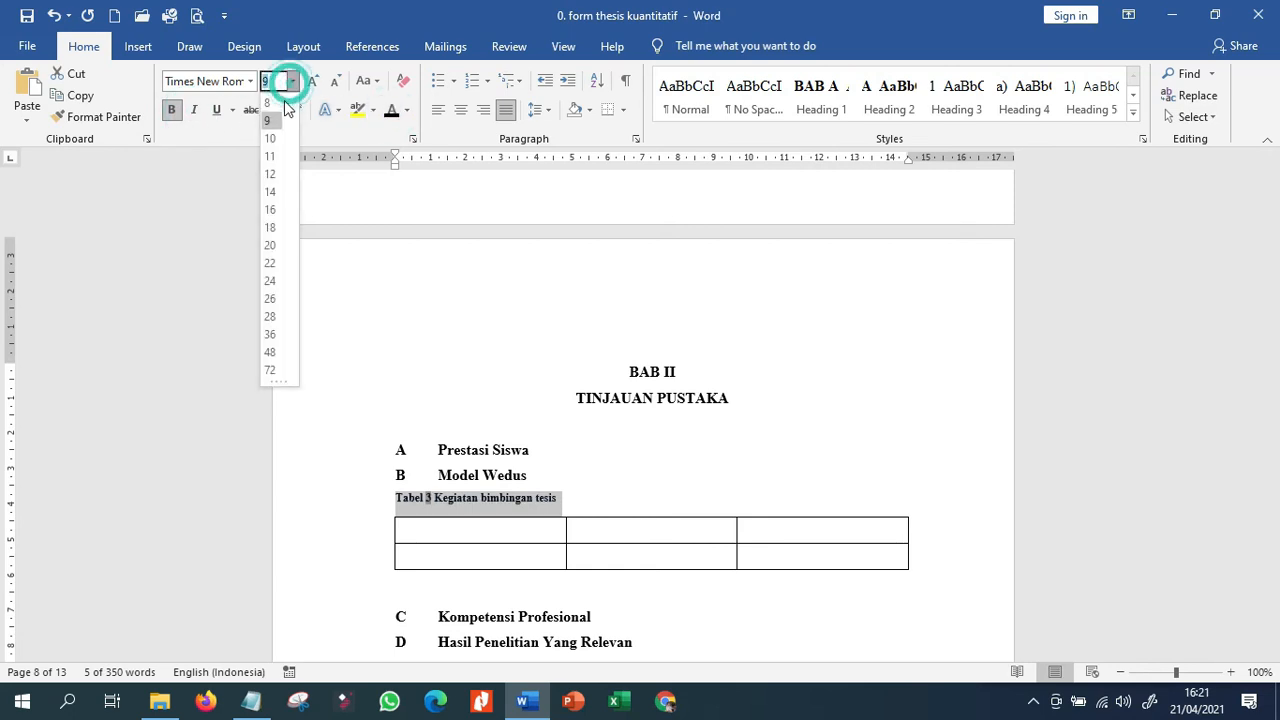
click(272, 175)
click(460, 110)
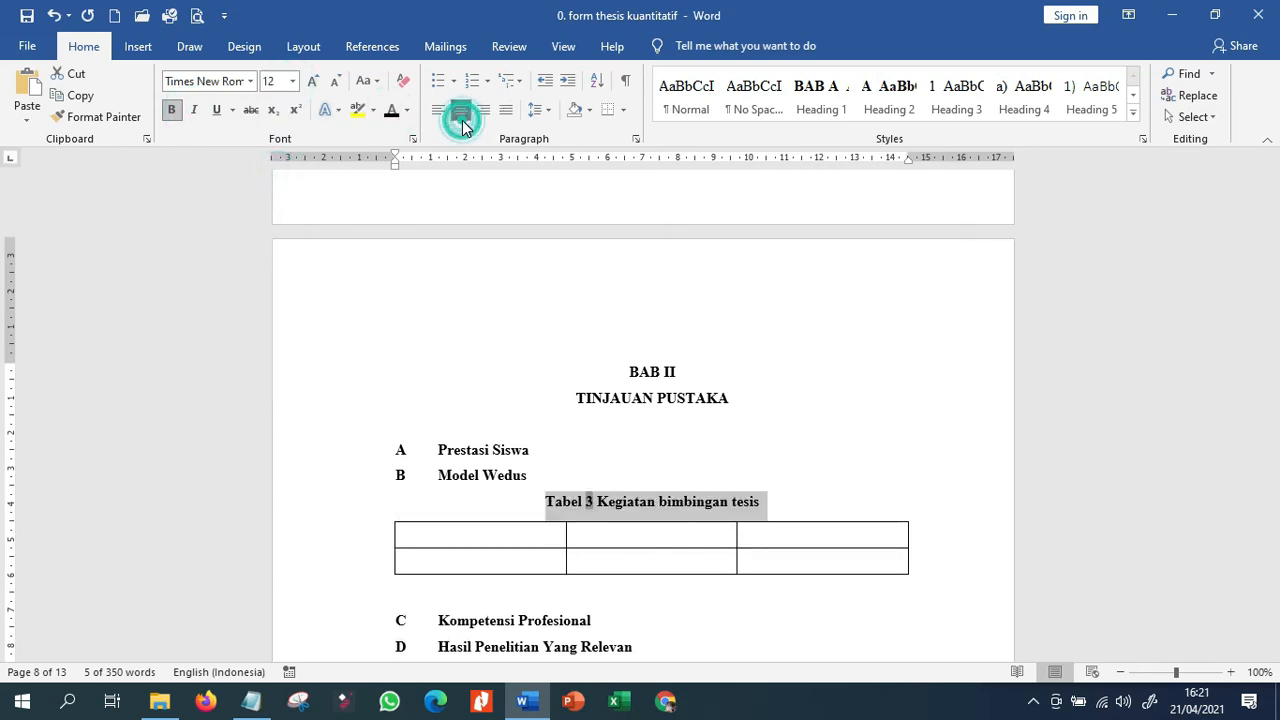
click(891, 453)
Update the entire table of contents.
scroll(892, 438, down, 3)
scroll(892, 438, up, 12)
scroll(890, 440, up, 15)
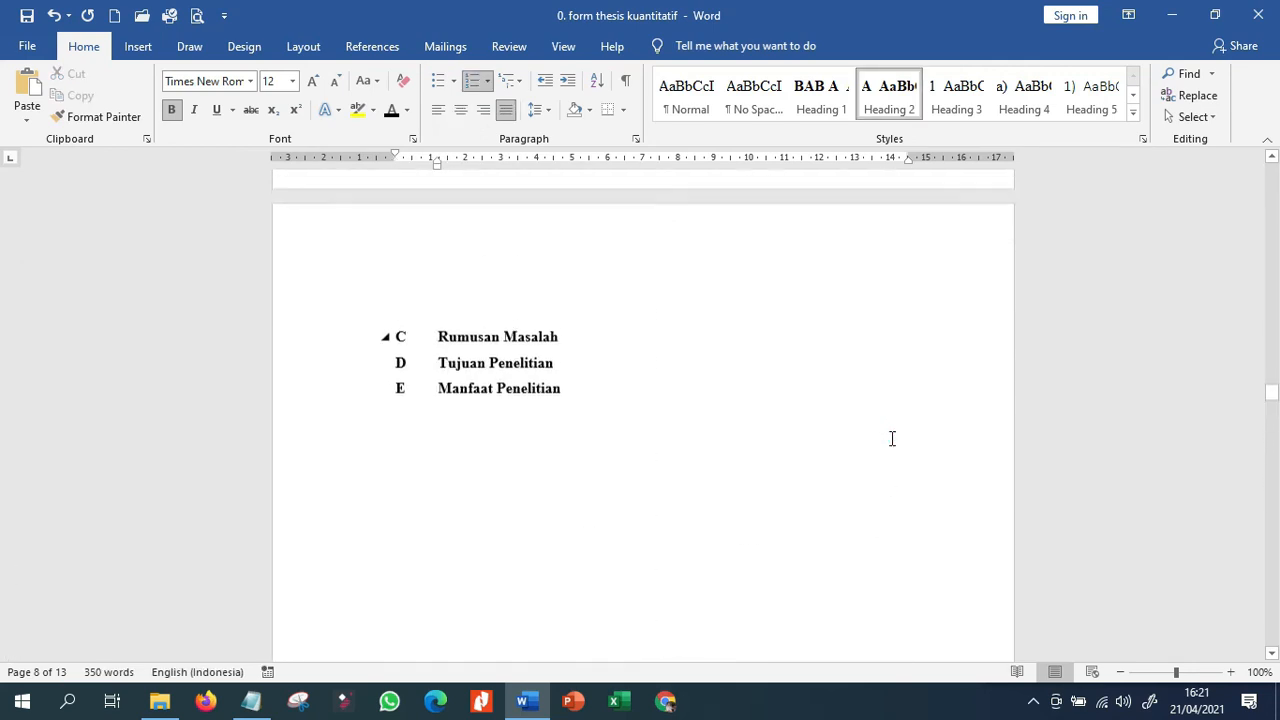
scroll(893, 447, up, 15)
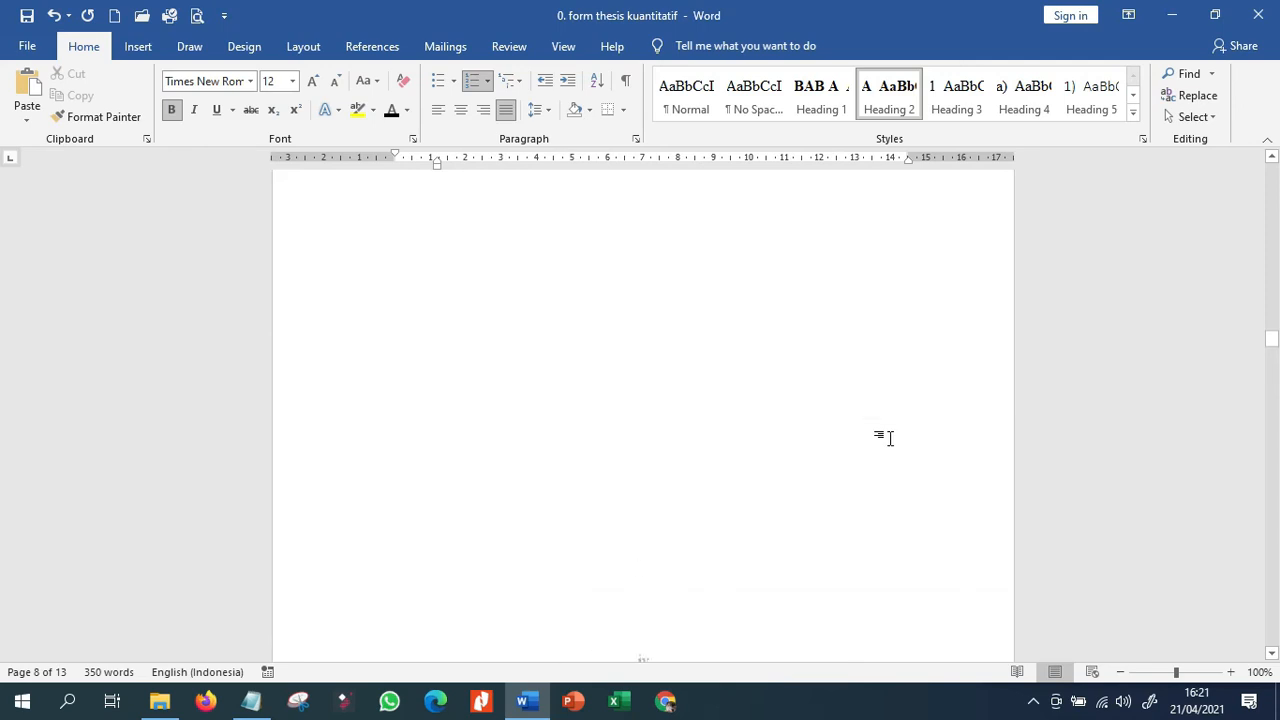
scroll(892, 438, up, 15)
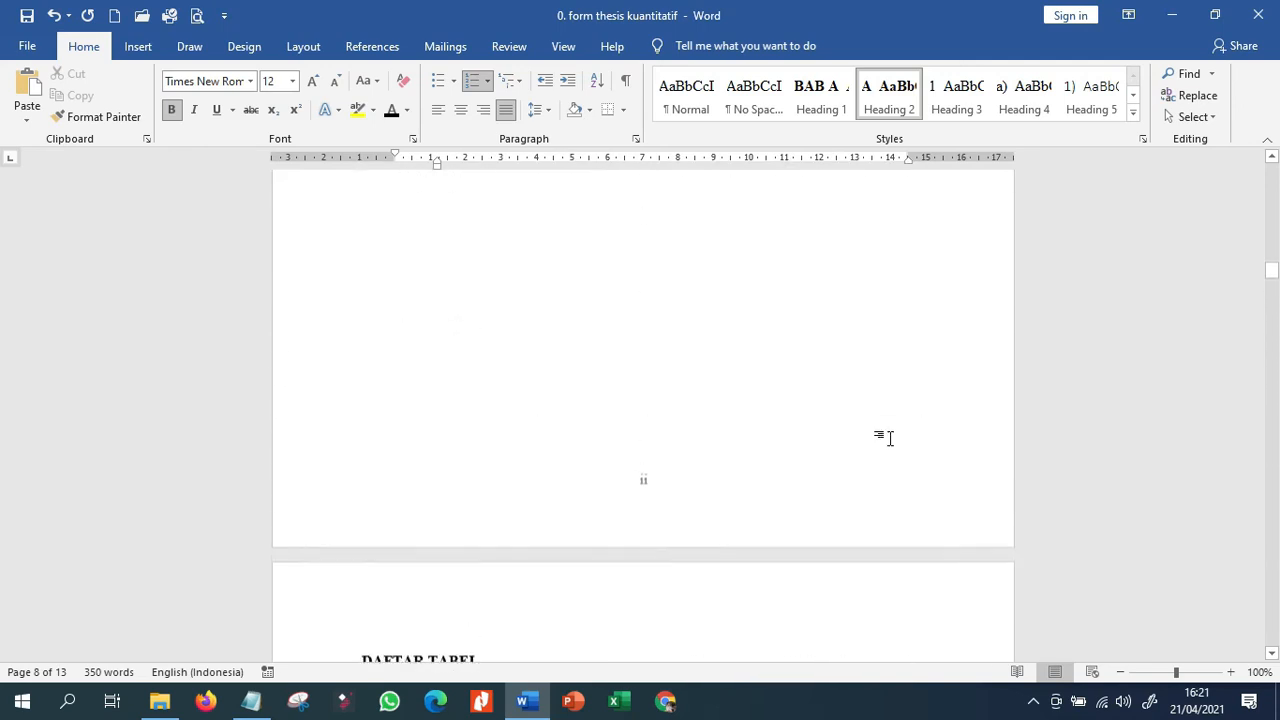
scroll(892, 438, down, 12)
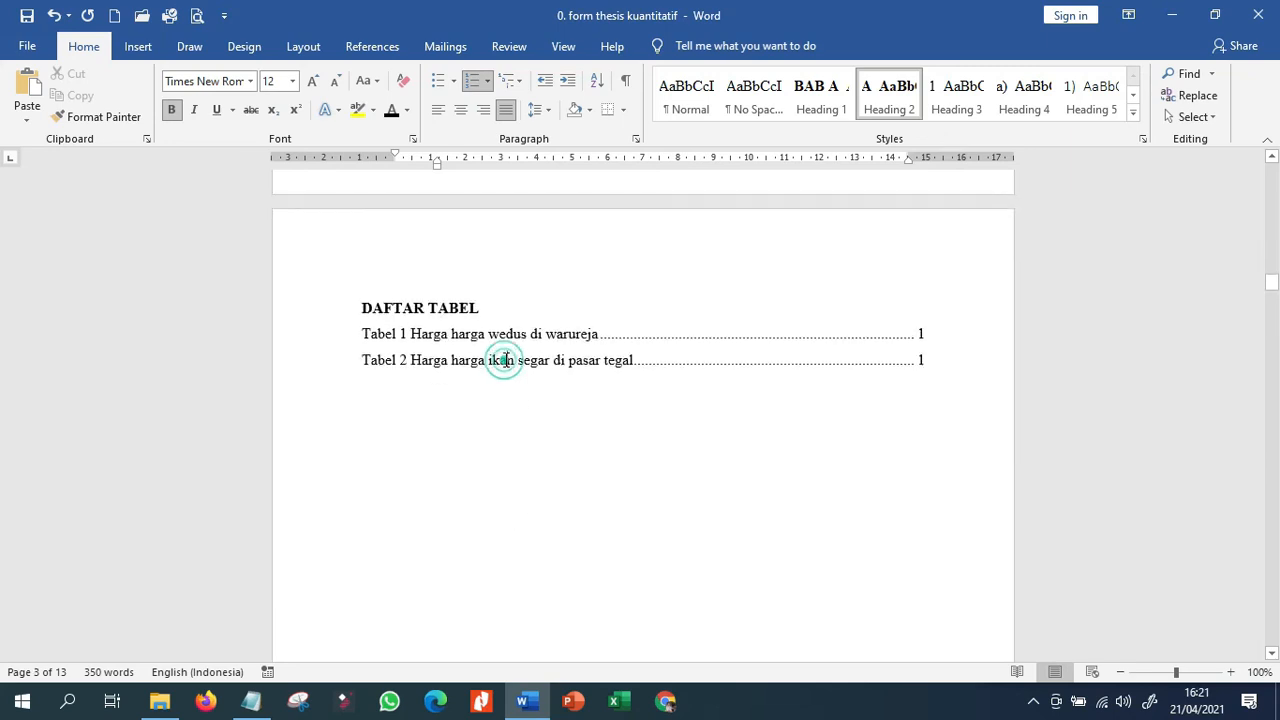
click(373, 48)
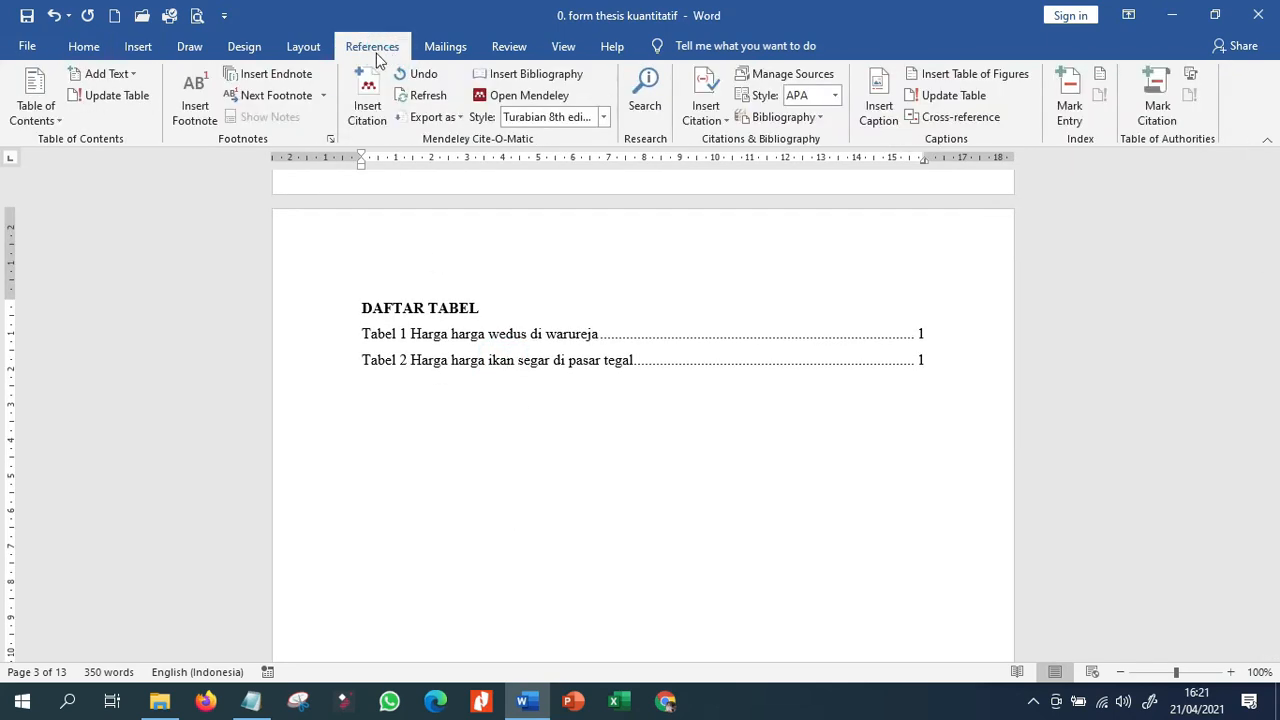
click(133, 102)
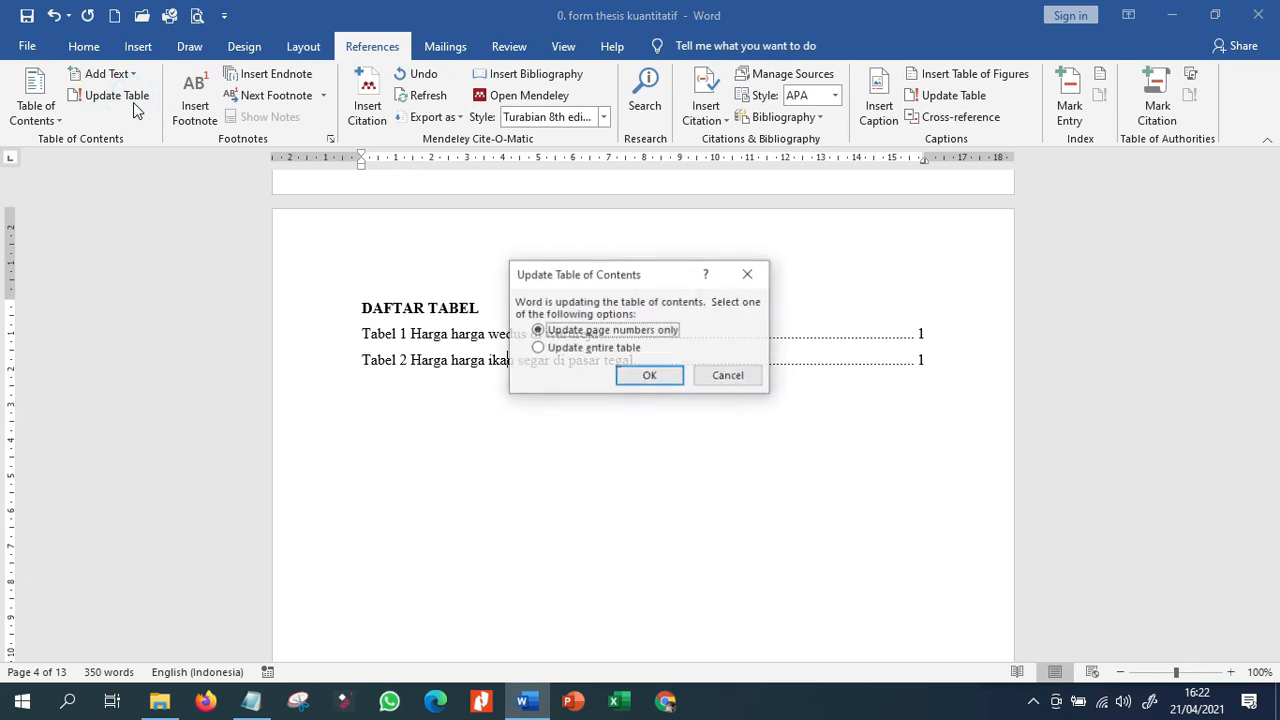
click(607, 352)
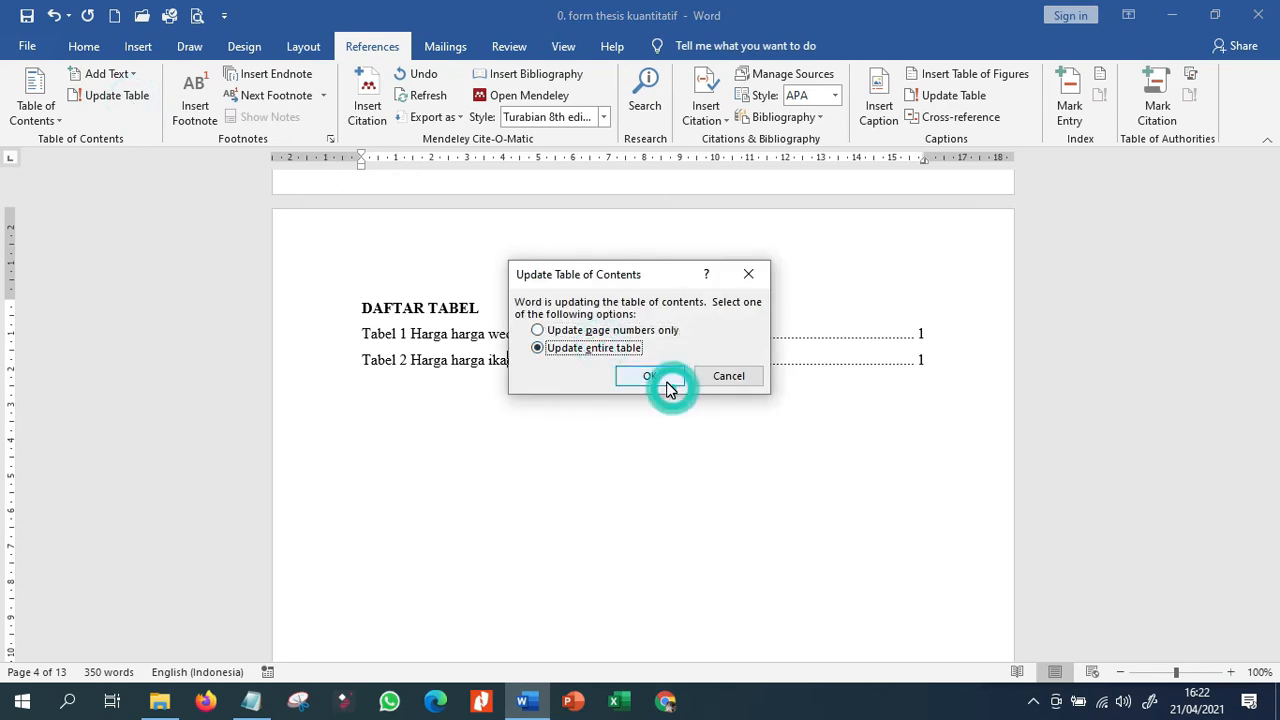
click(673, 388)
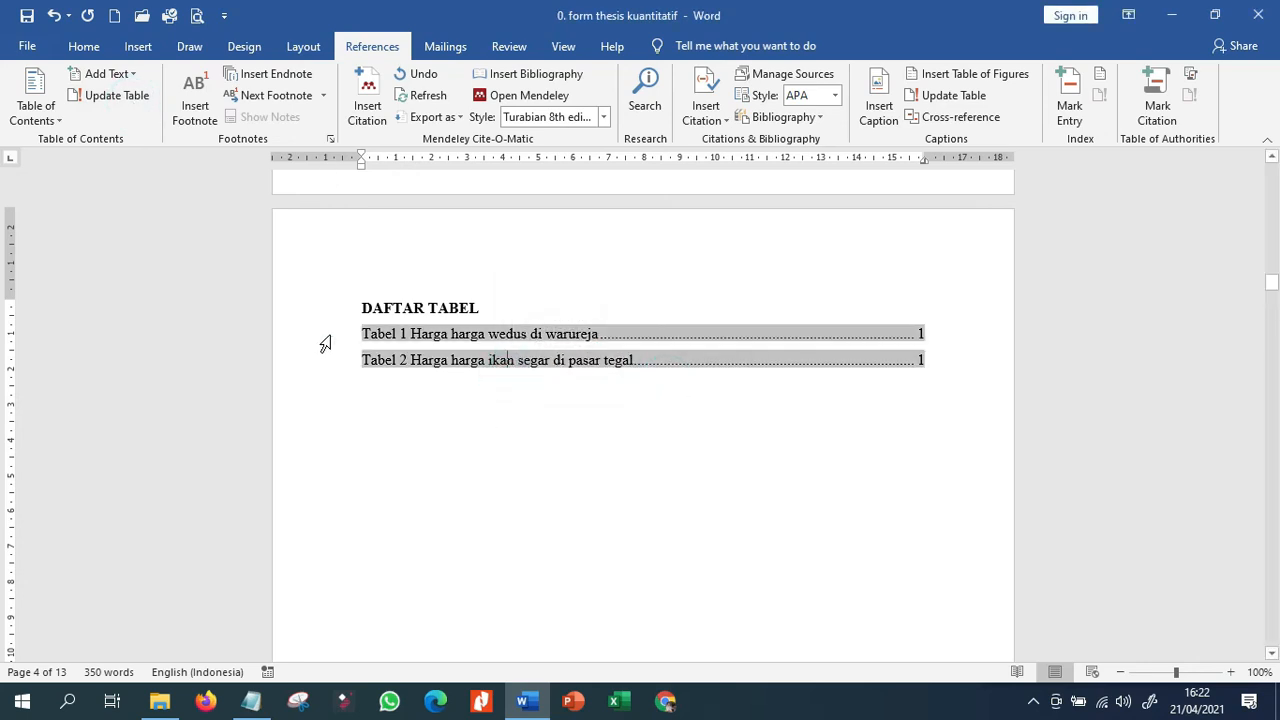
drag(329, 335, 329, 376)
click(38, 112)
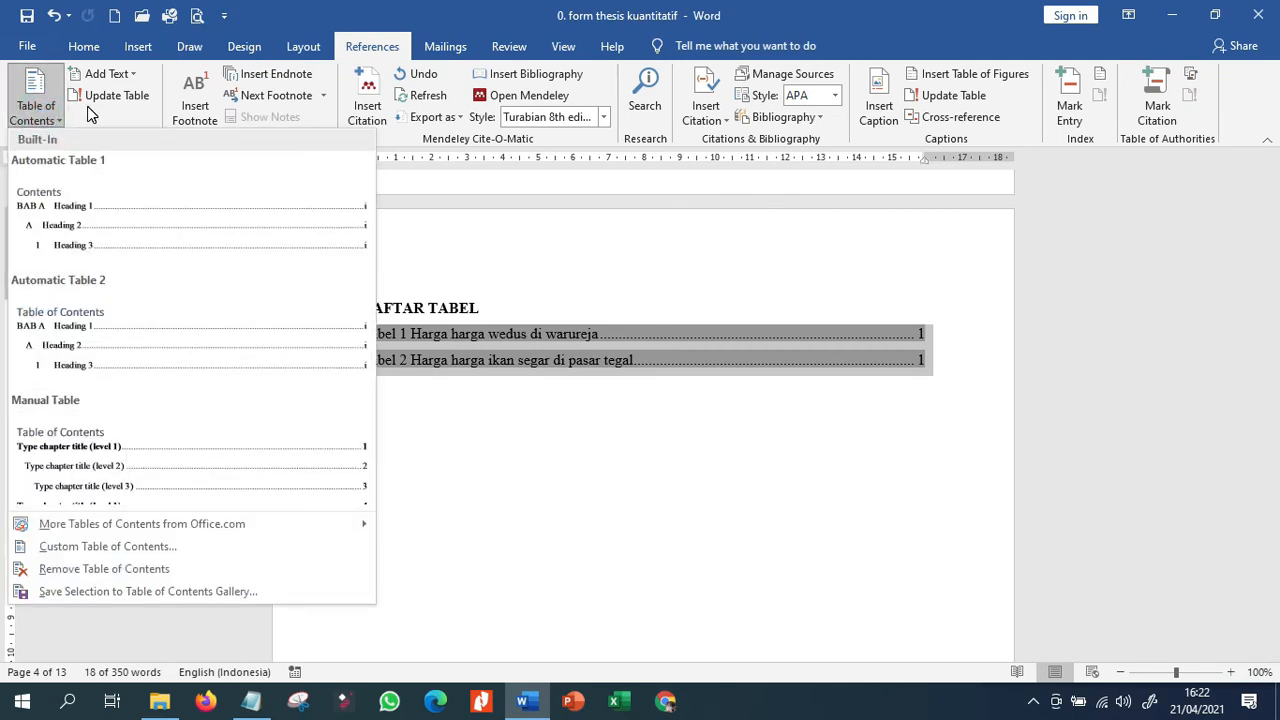
click(93, 100)
click(757, 376)
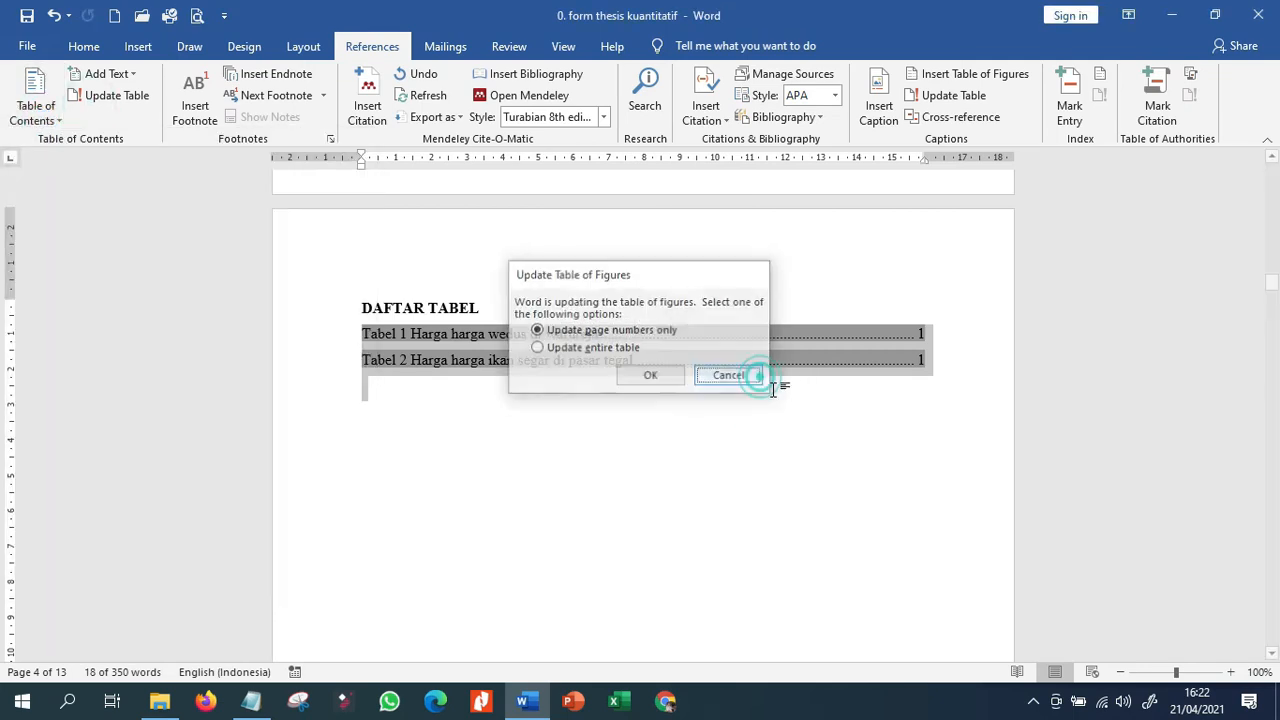
click(810, 434)
Select the whole document and update only the page numbers of the table of contents.
key(ctrl+a)
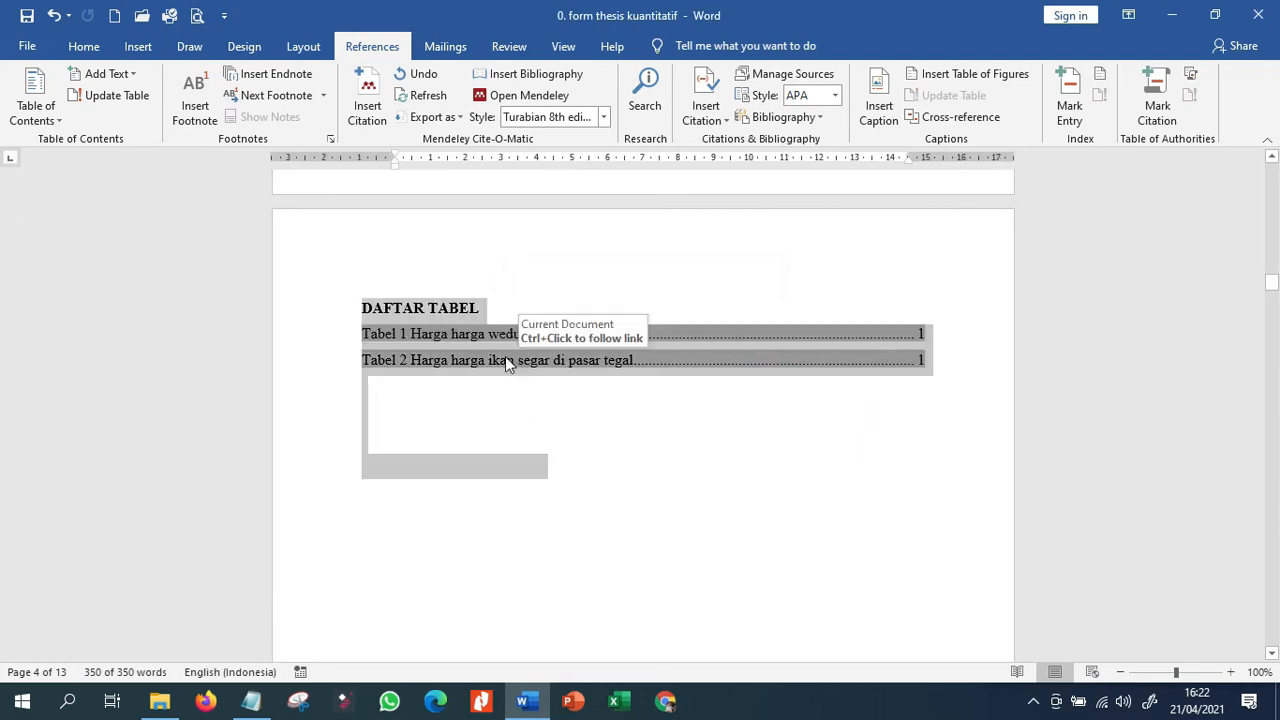
click(94, 97)
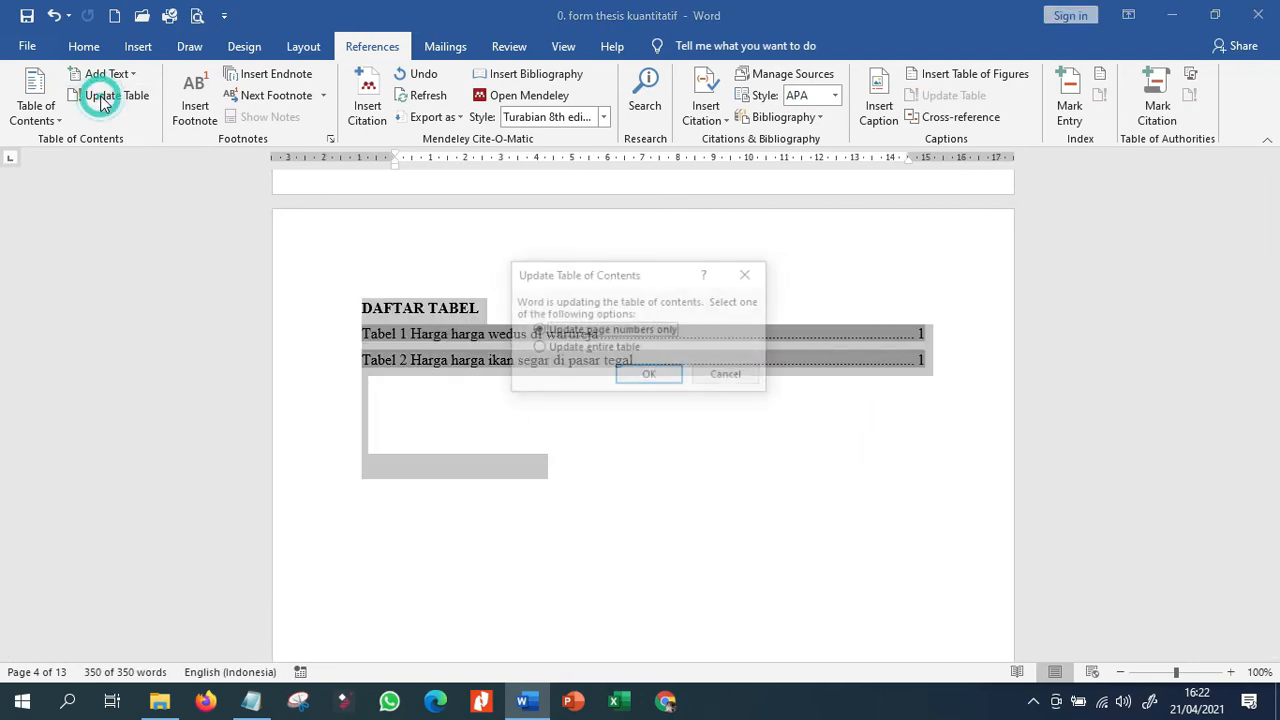
click(651, 377)
click(610, 437)
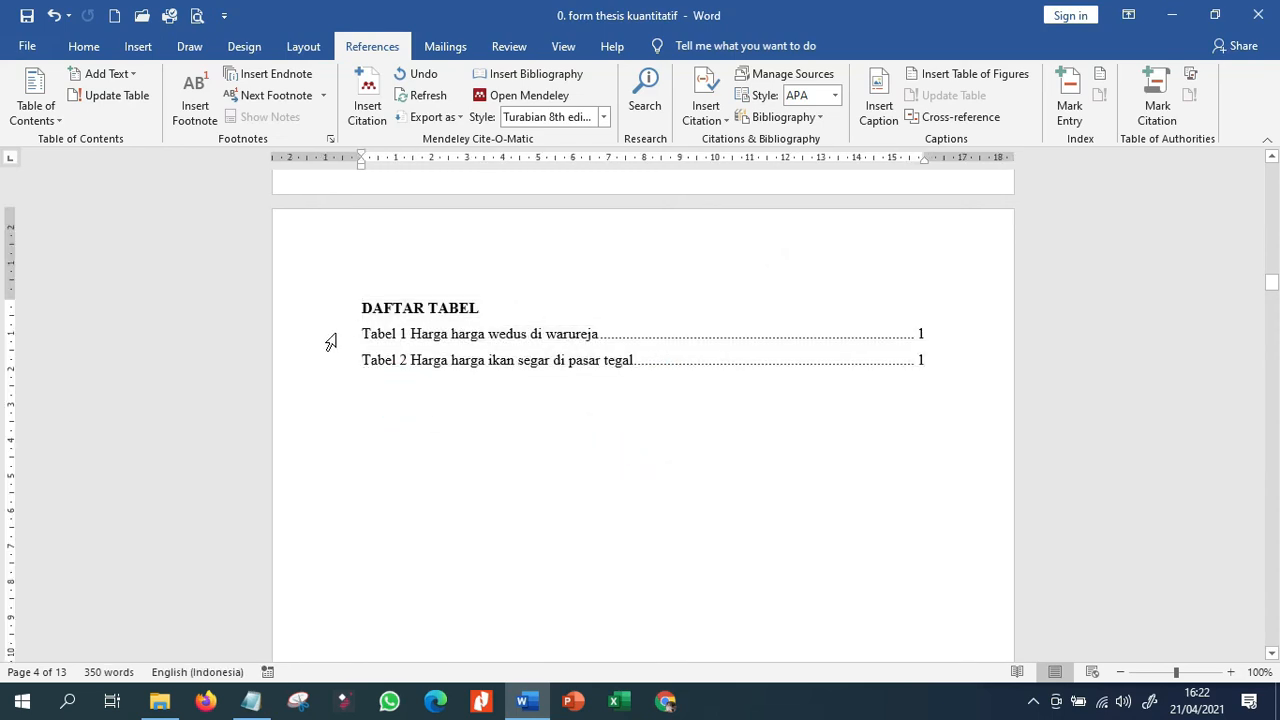
Replace the DAFTAR TABEL list with a new table of figures for the "Tabel" label, with right-aligned page numbers and dotted leaders.
drag(331, 333, 334, 400)
key(Delete)
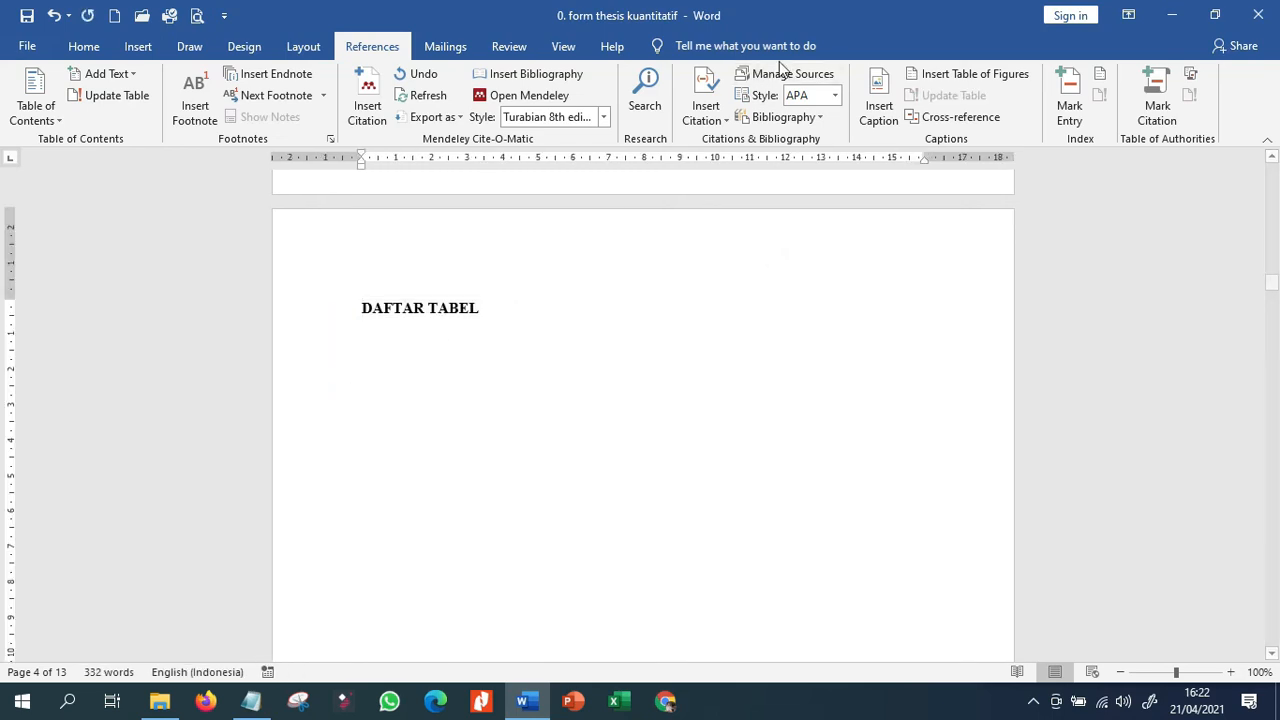
click(935, 76)
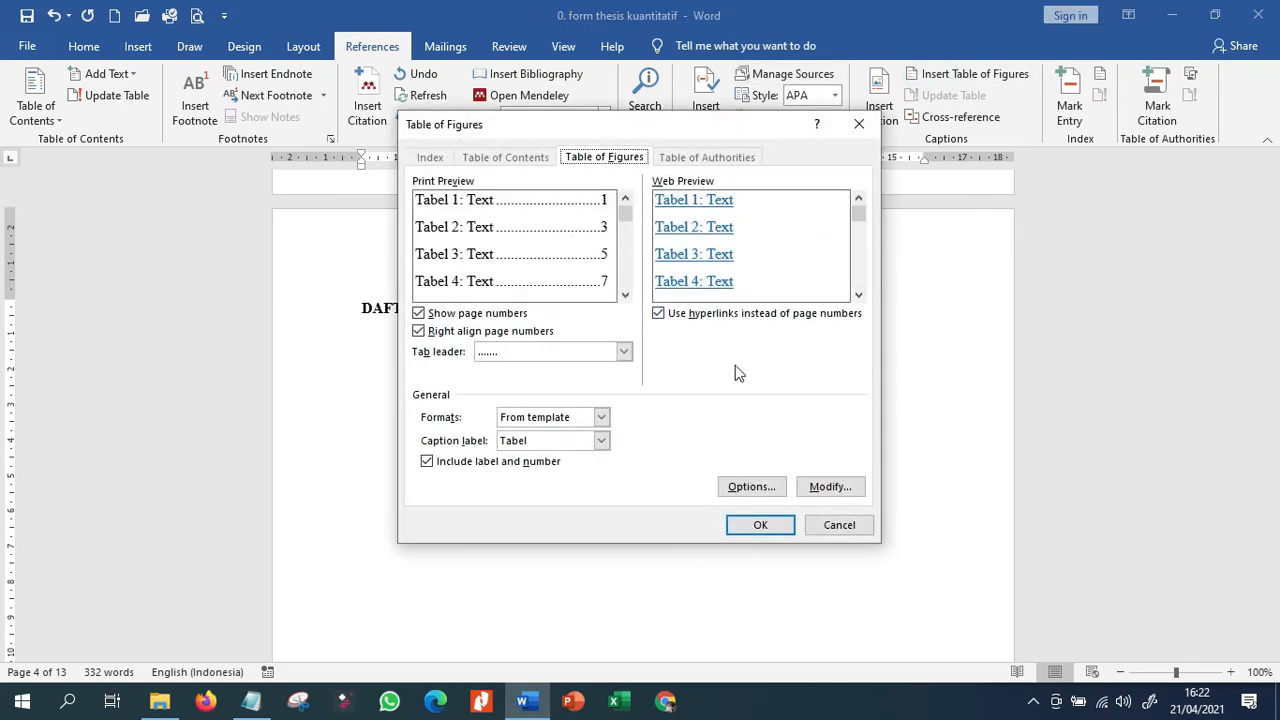
click(752, 522)
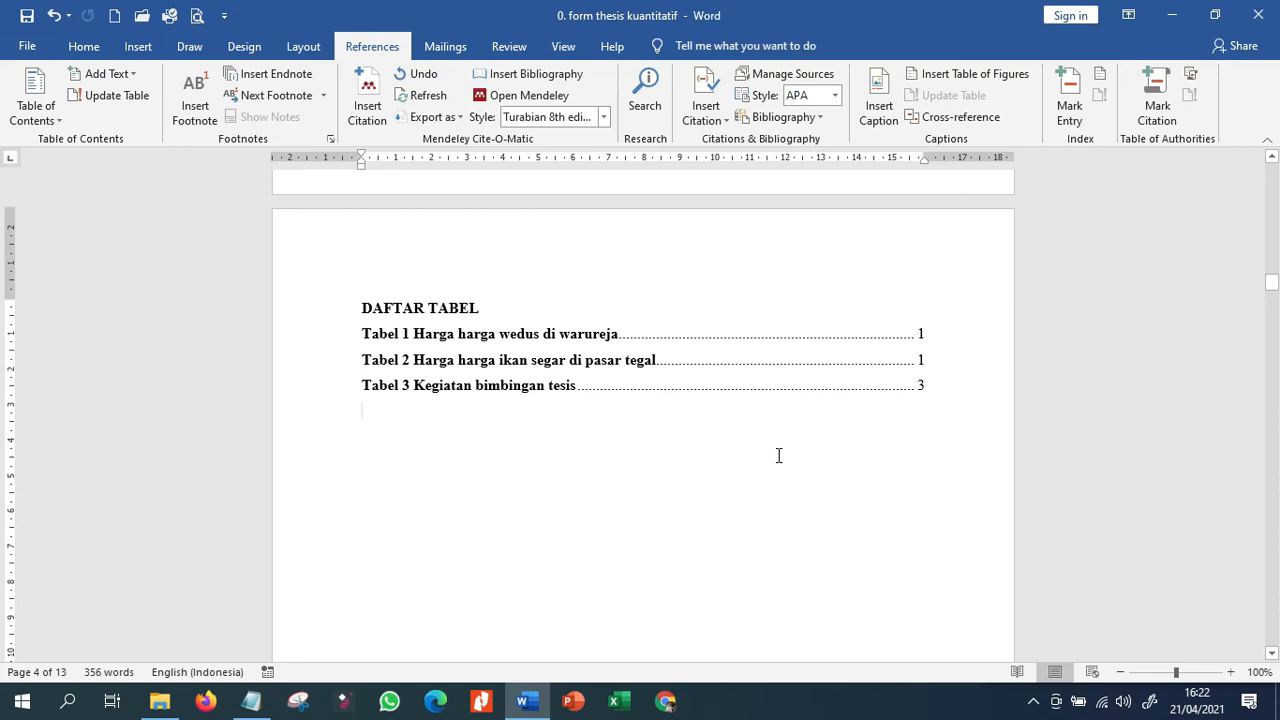
Add an empty body line directly below the "Kompetensi" subheading in BAB I.
scroll(773, 454, down, 10)
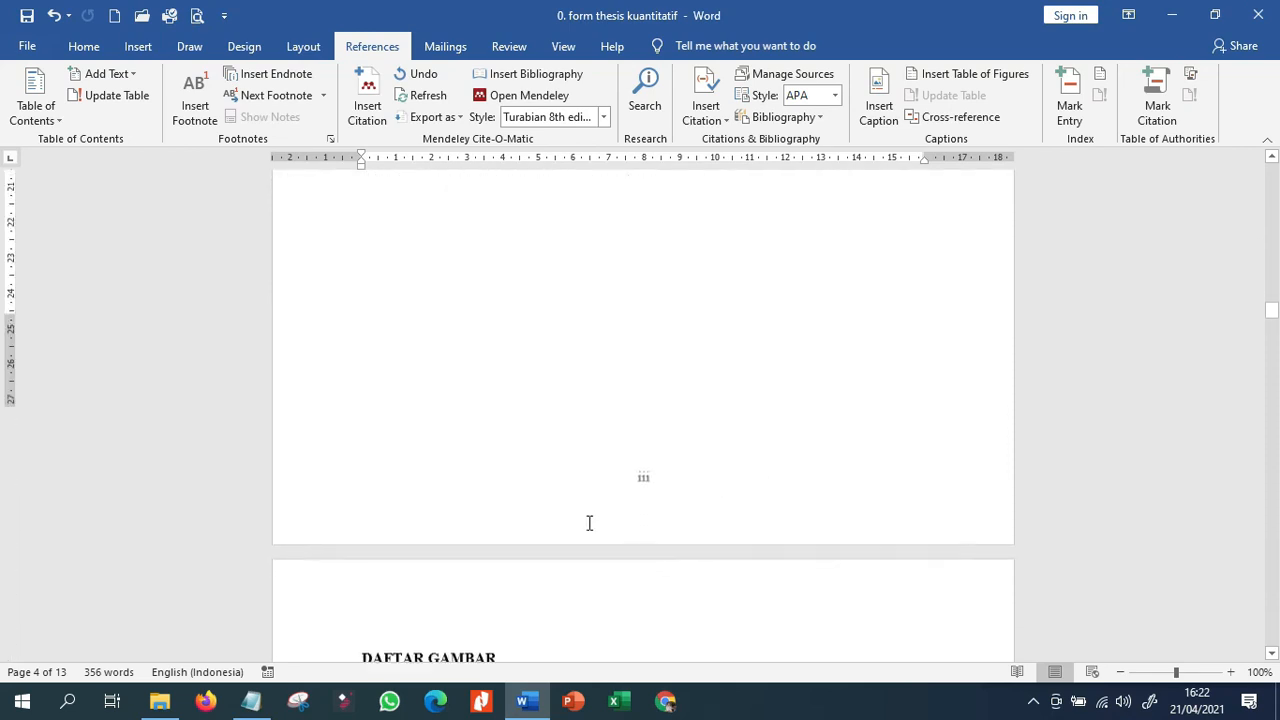
click(608, 379)
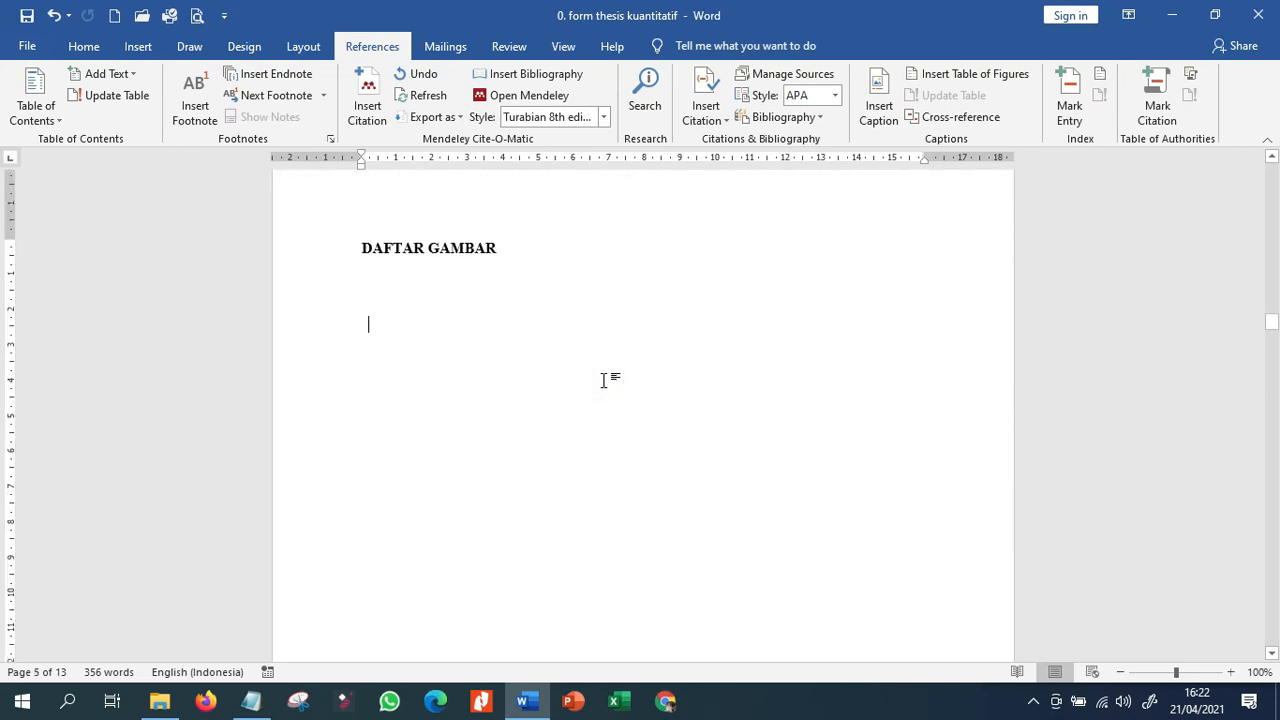
scroll(497, 509, down, 12)
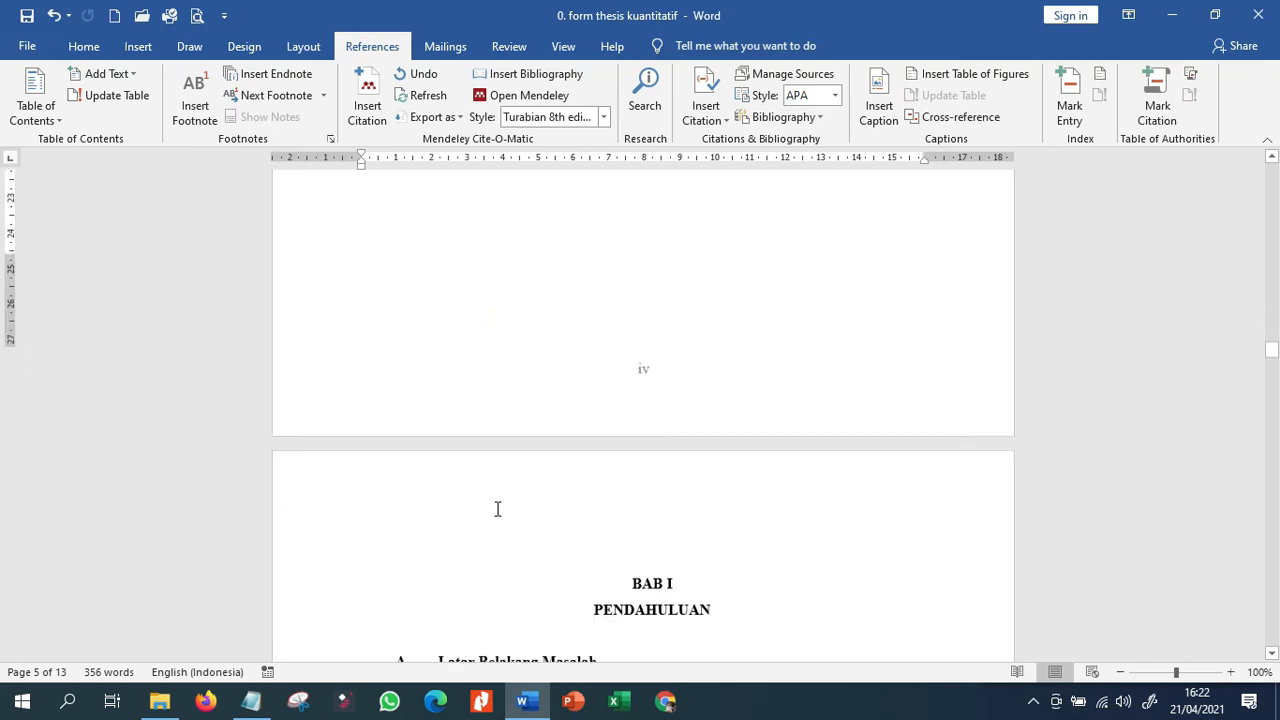
click(600, 354)
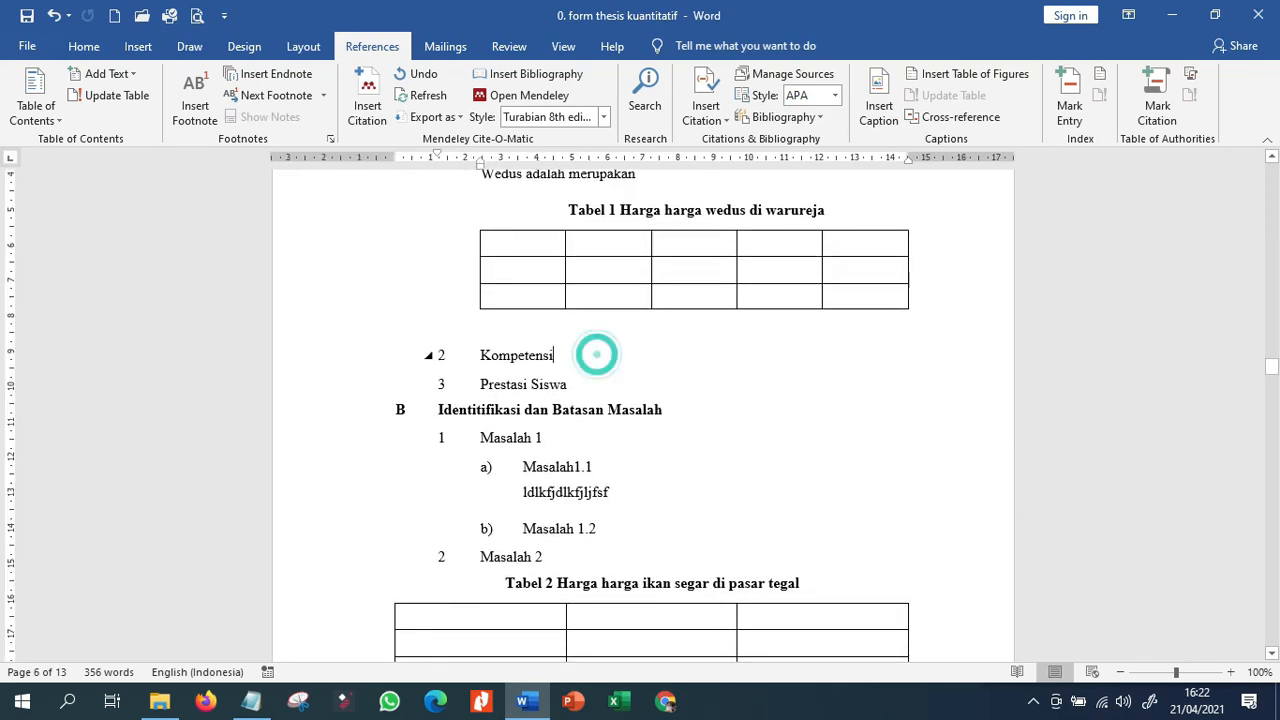
key(Return)
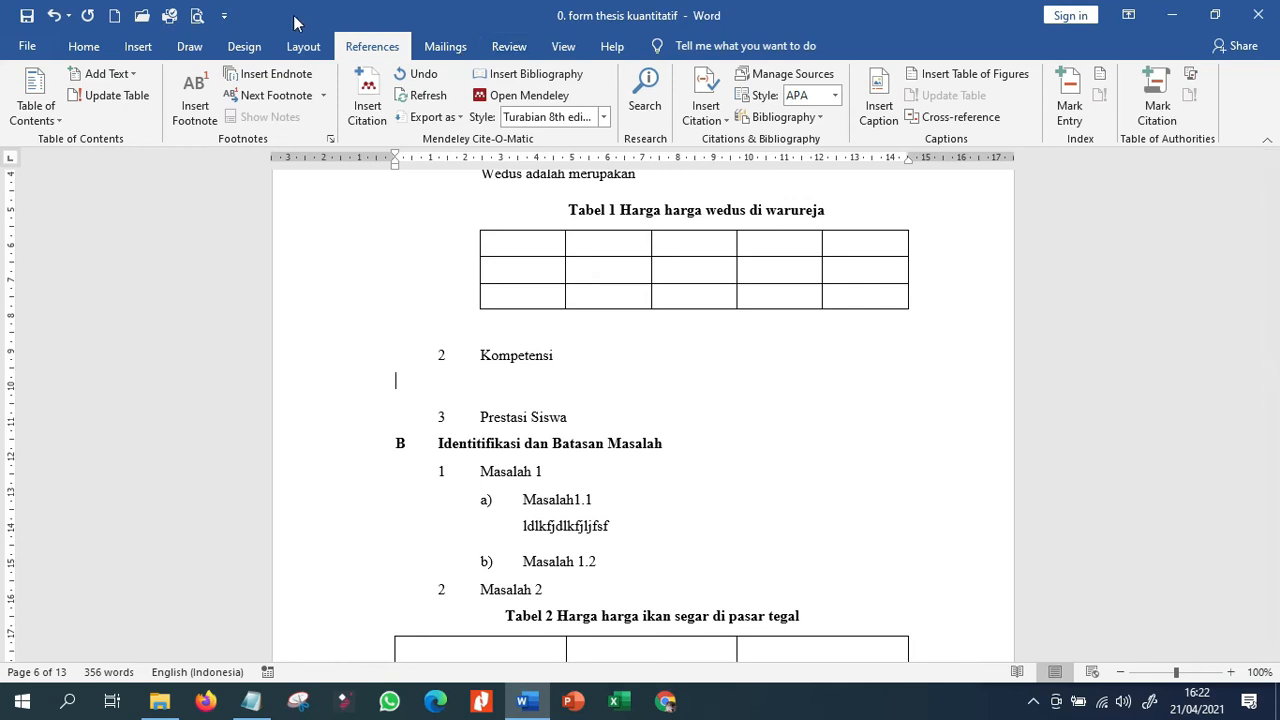
Insert the "jawa tengah" picture from this device's Pictures folder on the empty line below "Kompetensi".
click(140, 46)
click(190, 100)
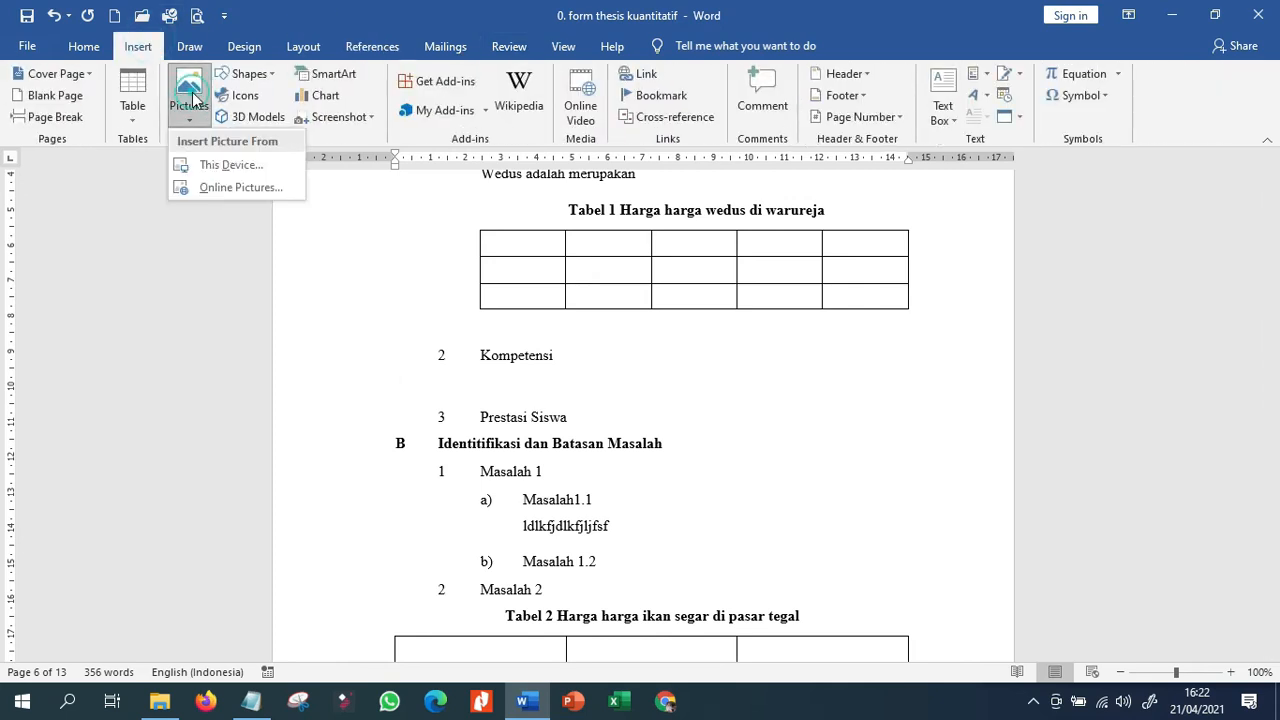
click(214, 163)
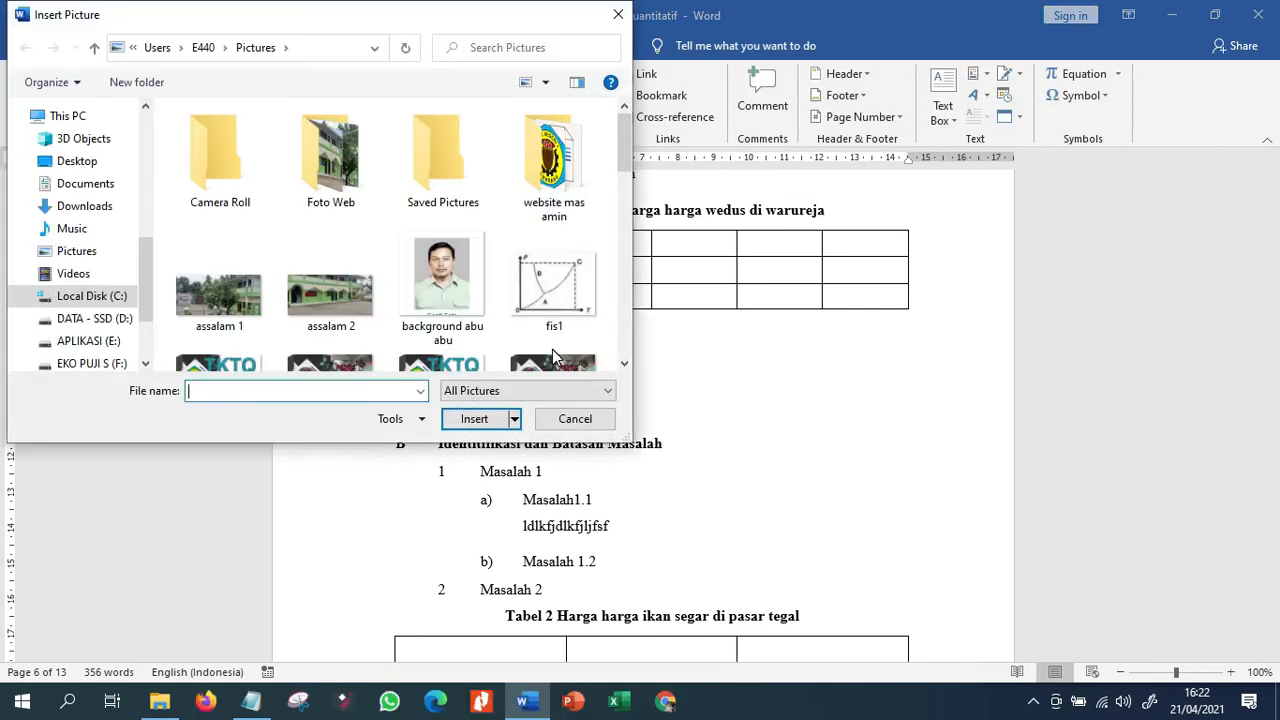
scroll(552, 349, down, 10)
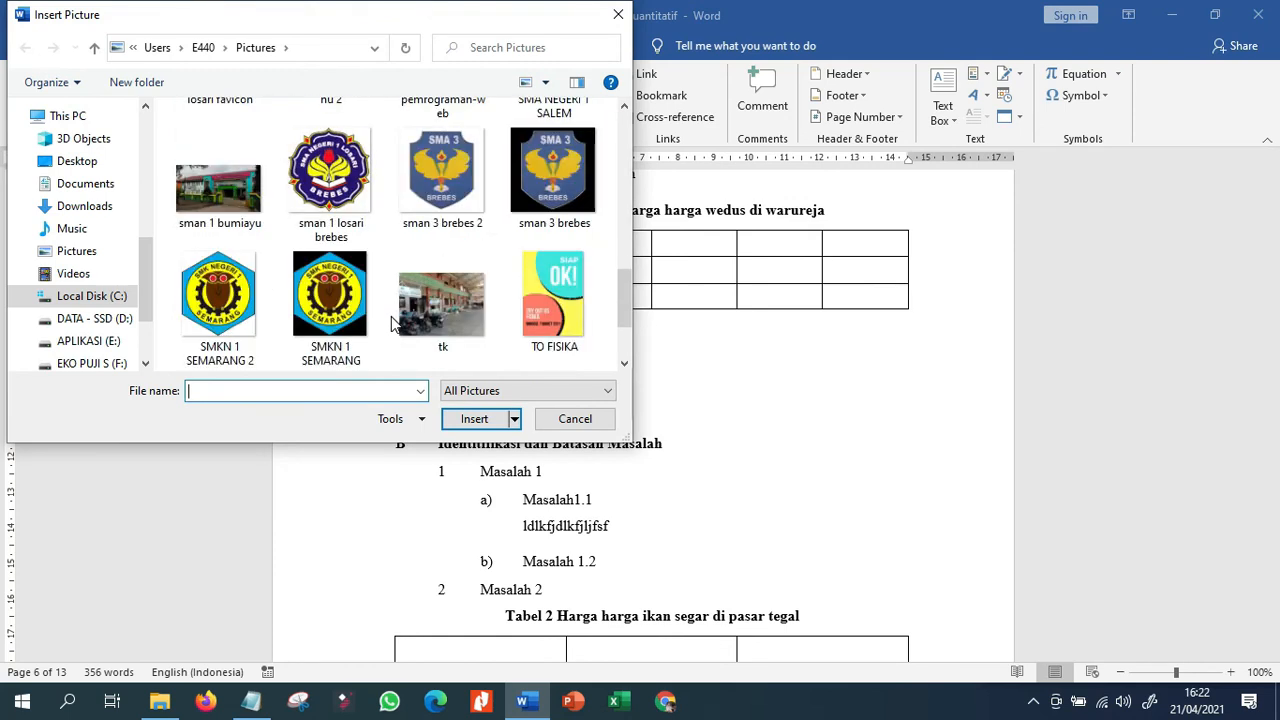
scroll(391, 316, down, 2)
scroll(385, 318, up, 4)
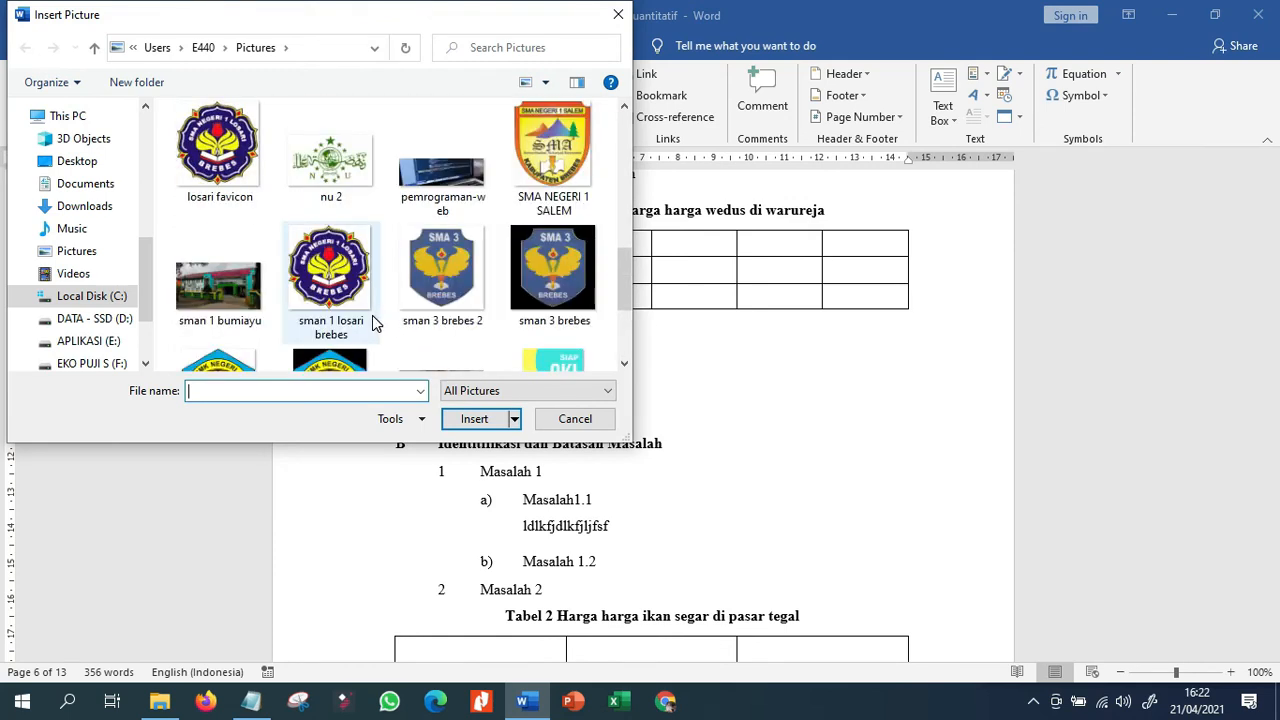
scroll(376, 324, up, 4)
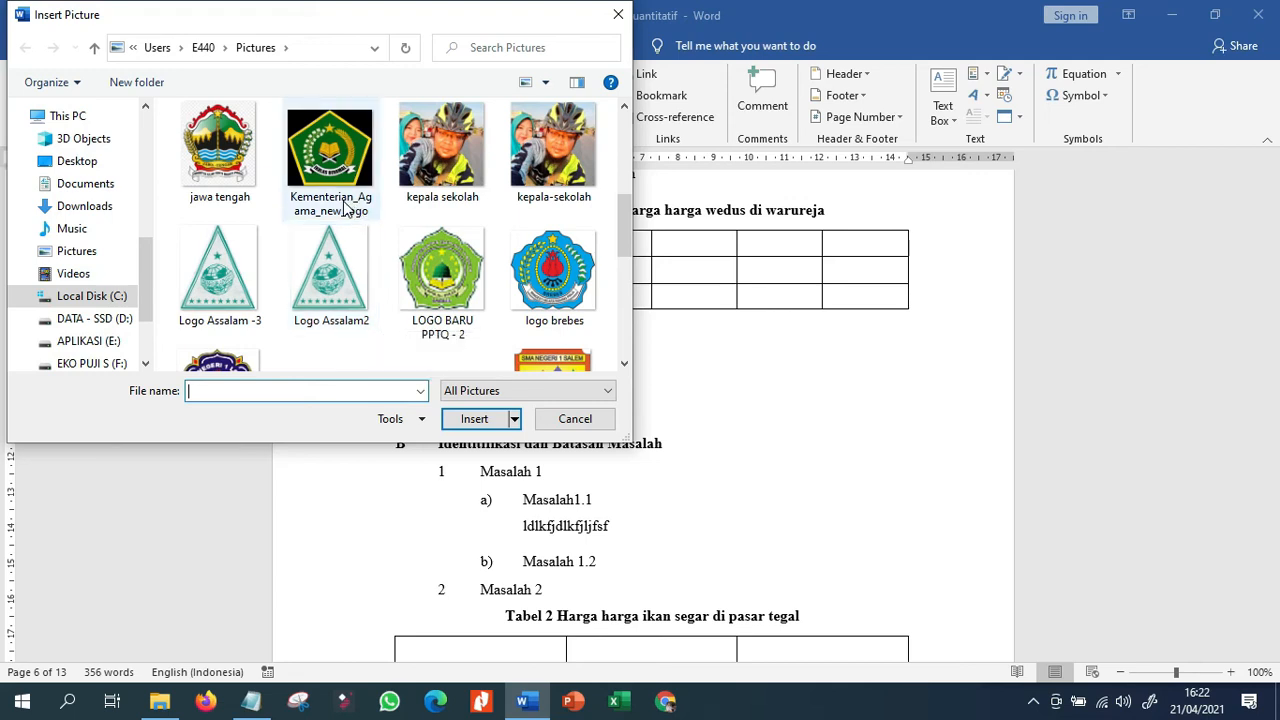
double_click(256, 166)
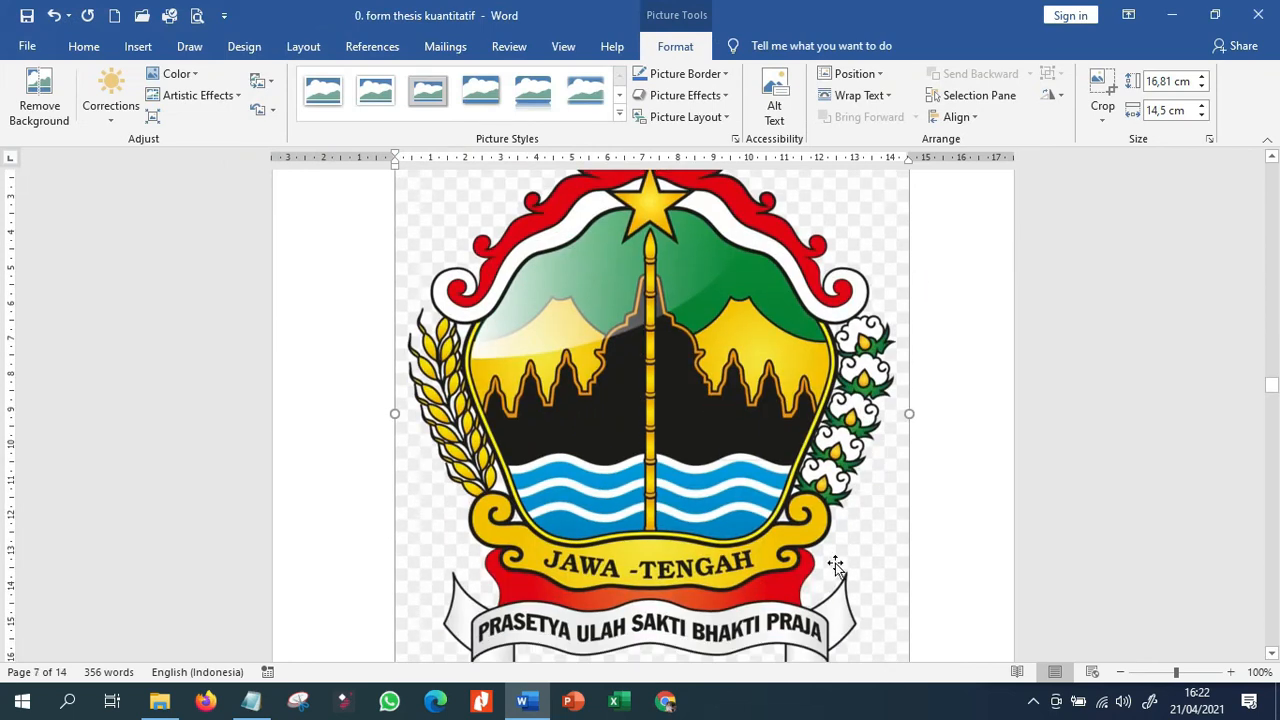
Shrink the logo picture proportionally to about 6.3 cm high by 5.43 cm wide and add the line "Logo jawa tengah" below it.
scroll(917, 581, down, 2)
scroll(910, 576, down, 10)
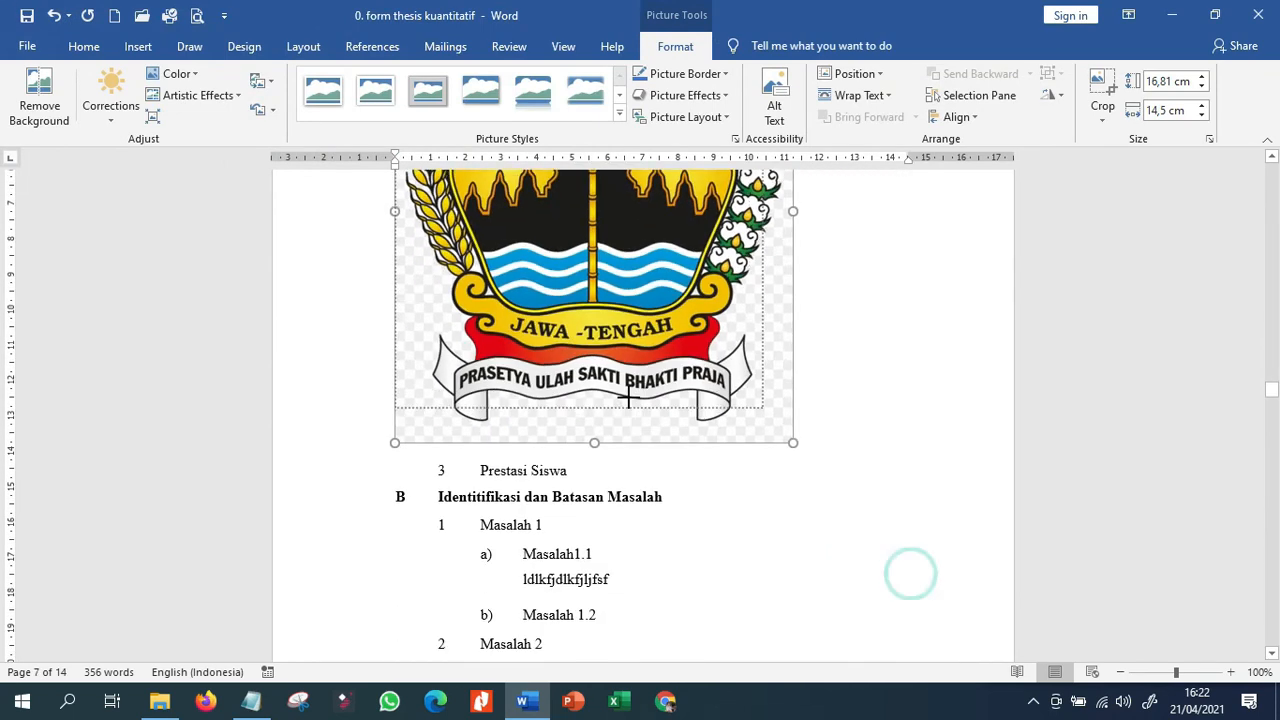
key(ctrl+z)
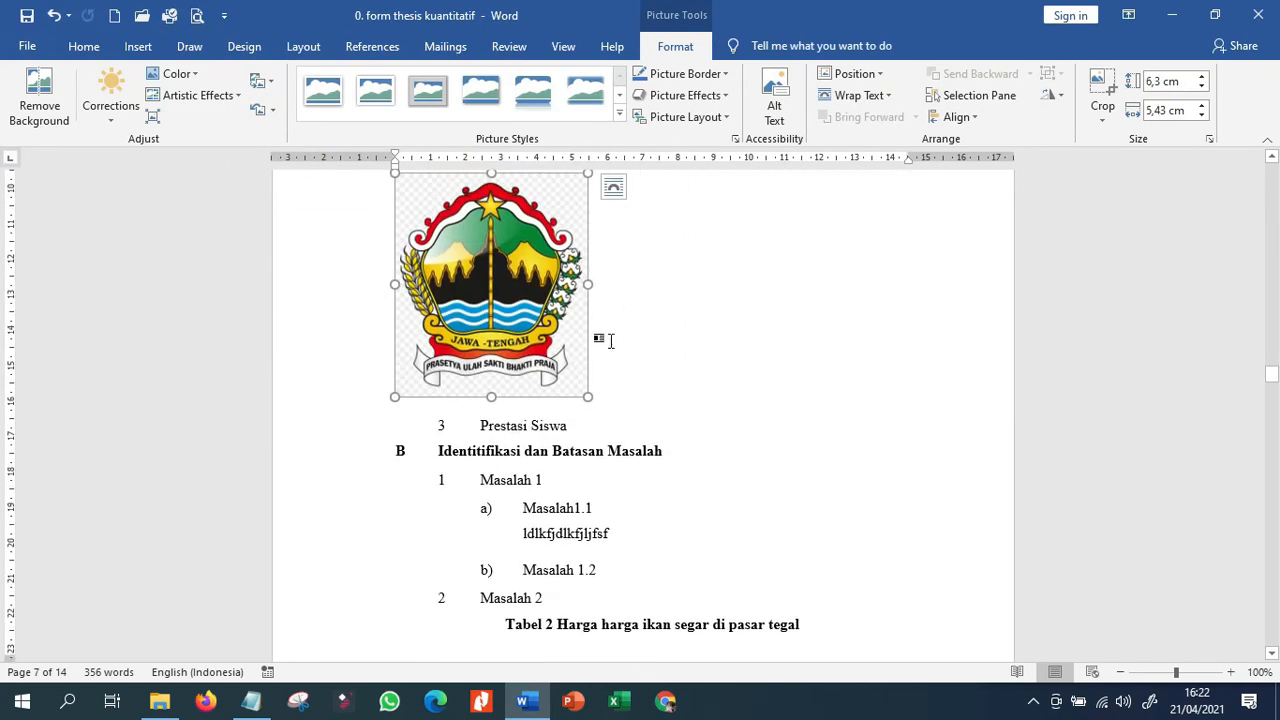
click(616, 386)
key(Return)
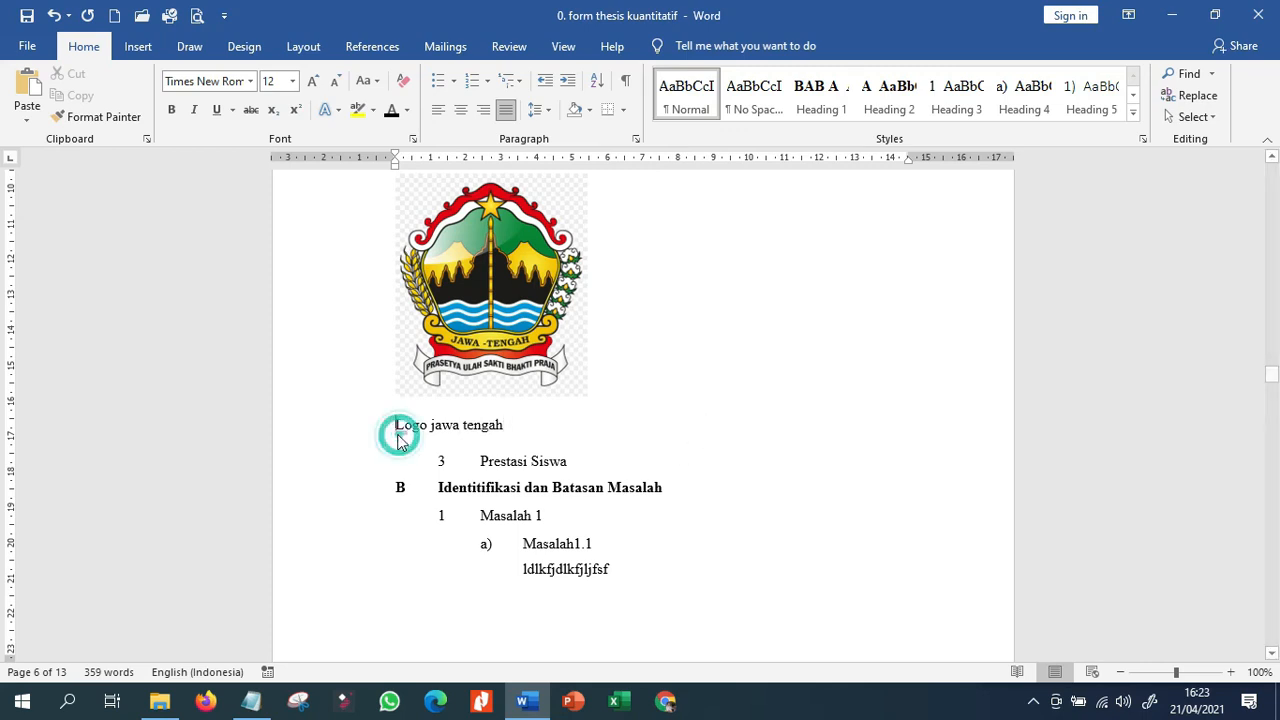
Insert a numbered caption with a new label "Gambar" in front of the text "Logo jawa tengah".
scroll(545, 322, up, 2)
click(445, 46)
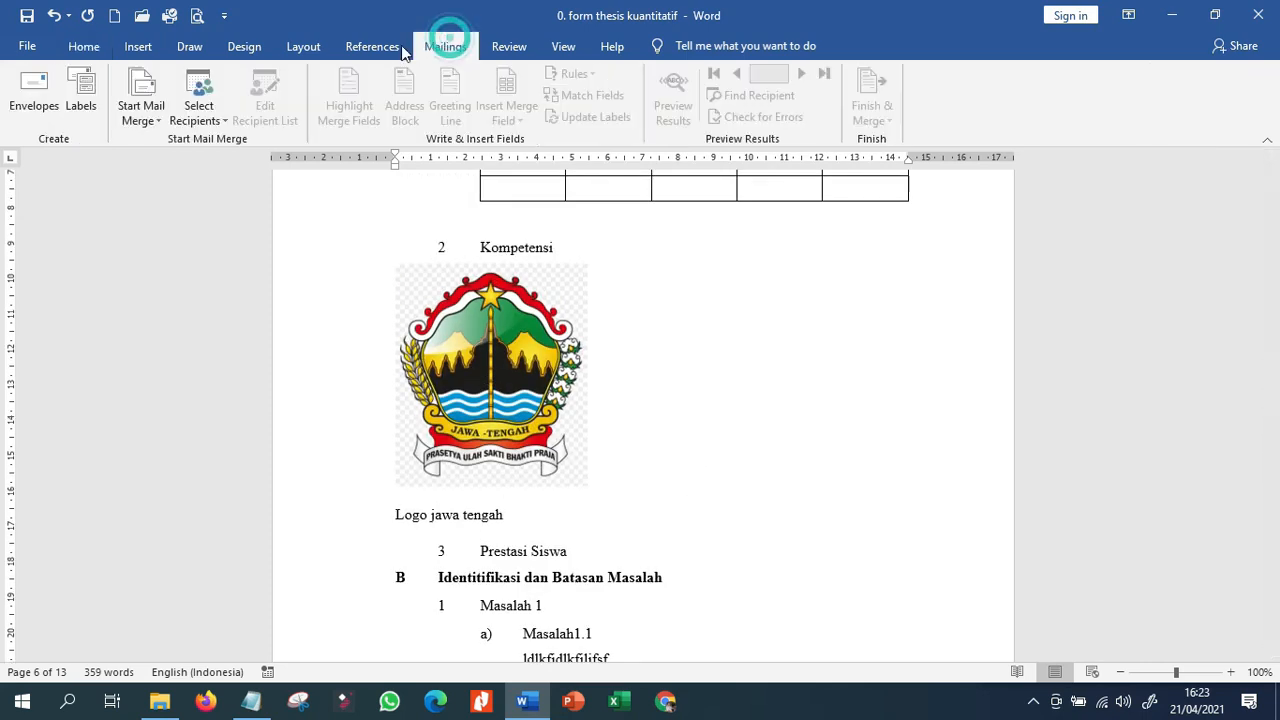
click(372, 48)
click(705, 110)
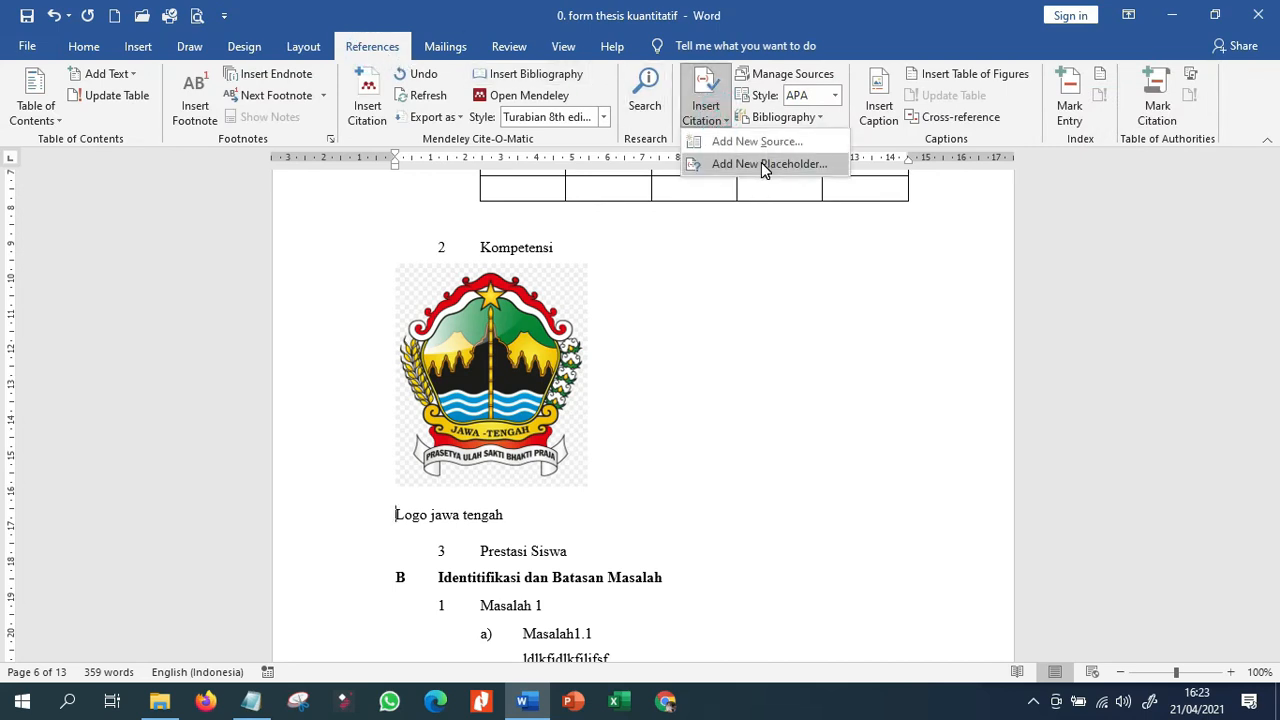
click(885, 115)
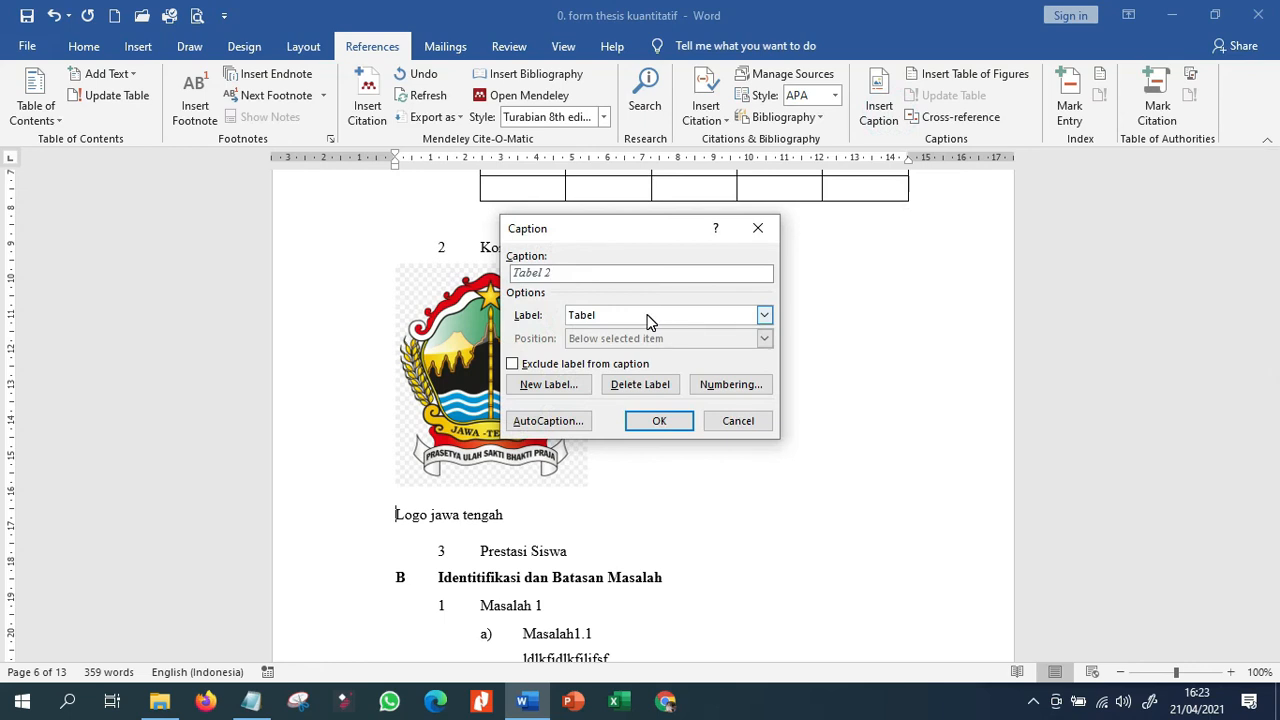
click(657, 314)
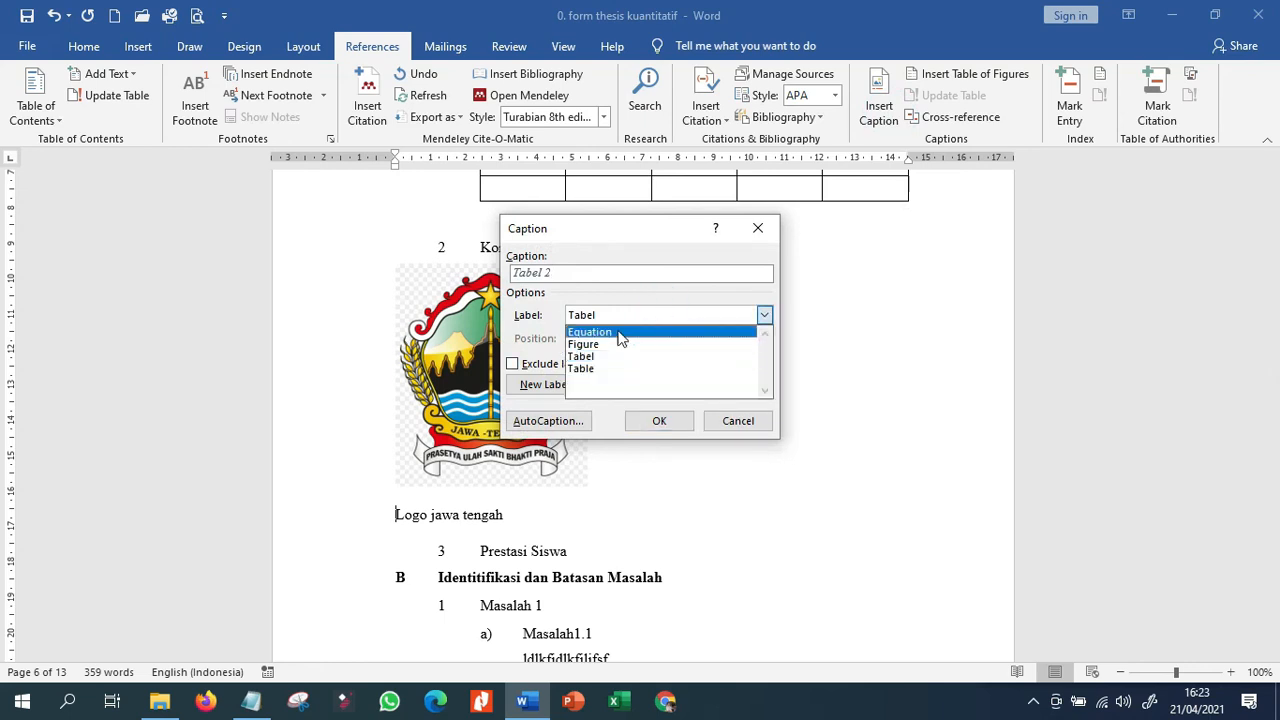
click(545, 388)
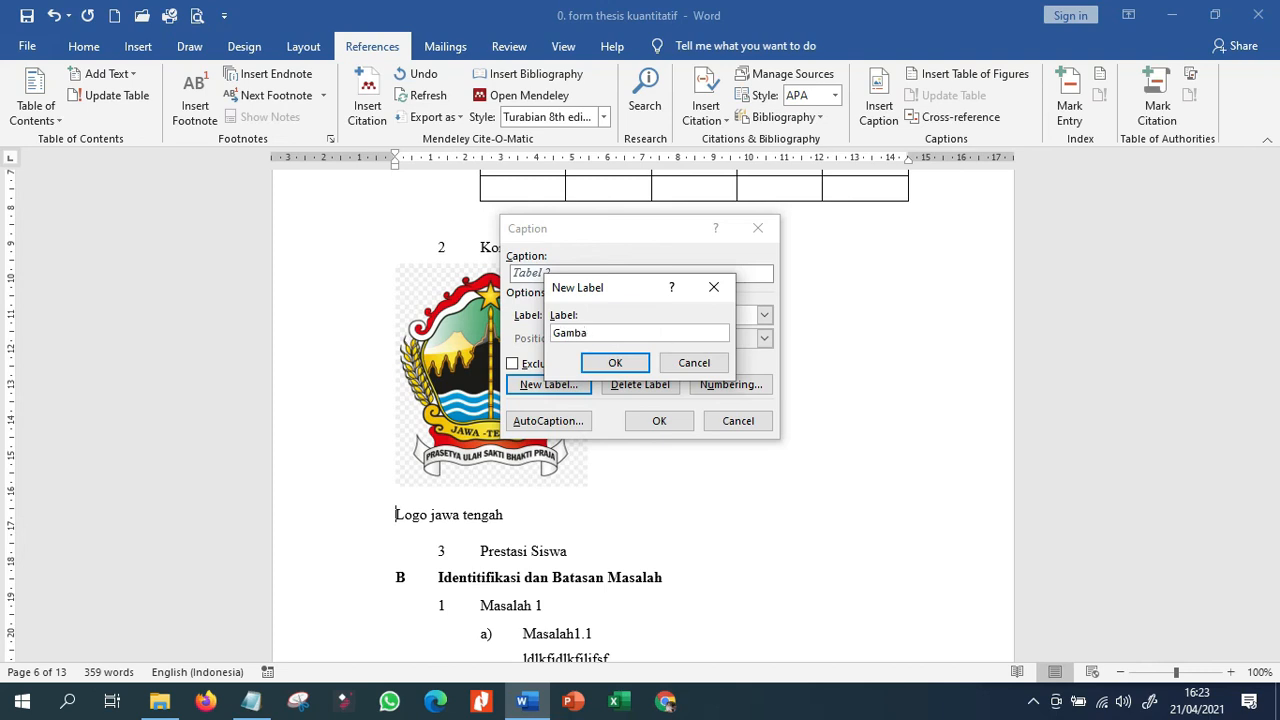
text(Gambar)
click(617, 363)
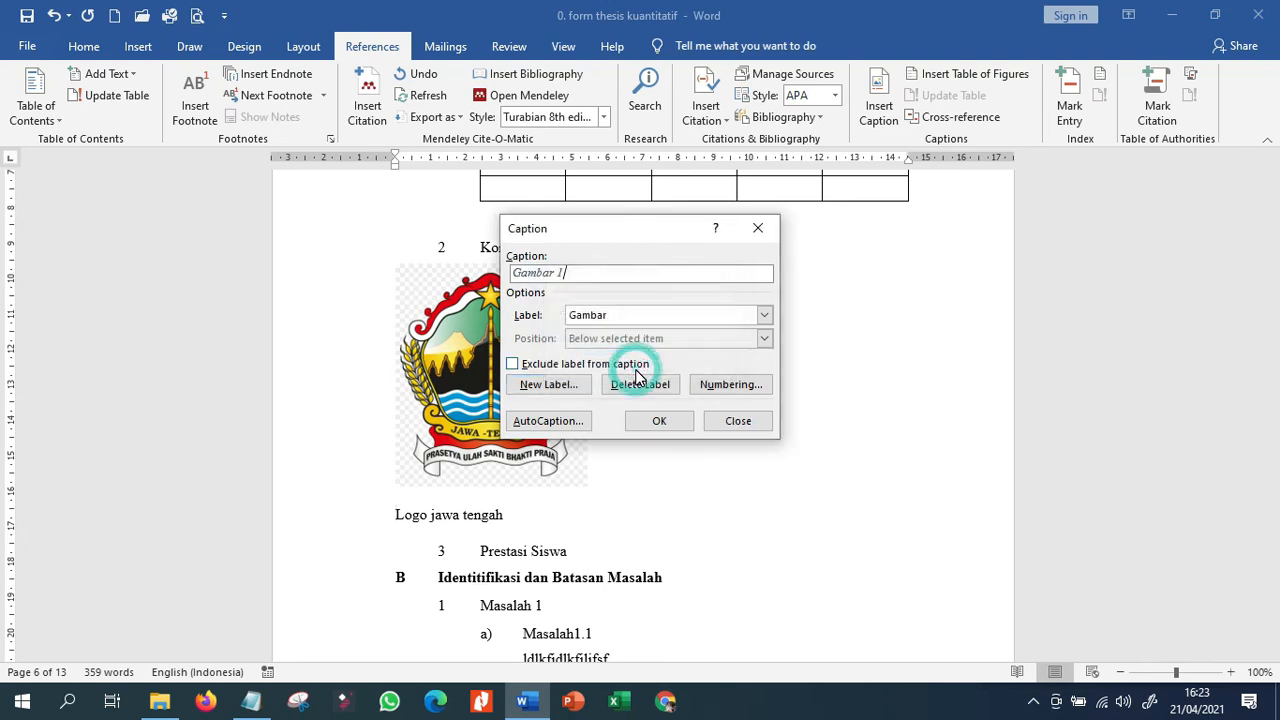
click(657, 420)
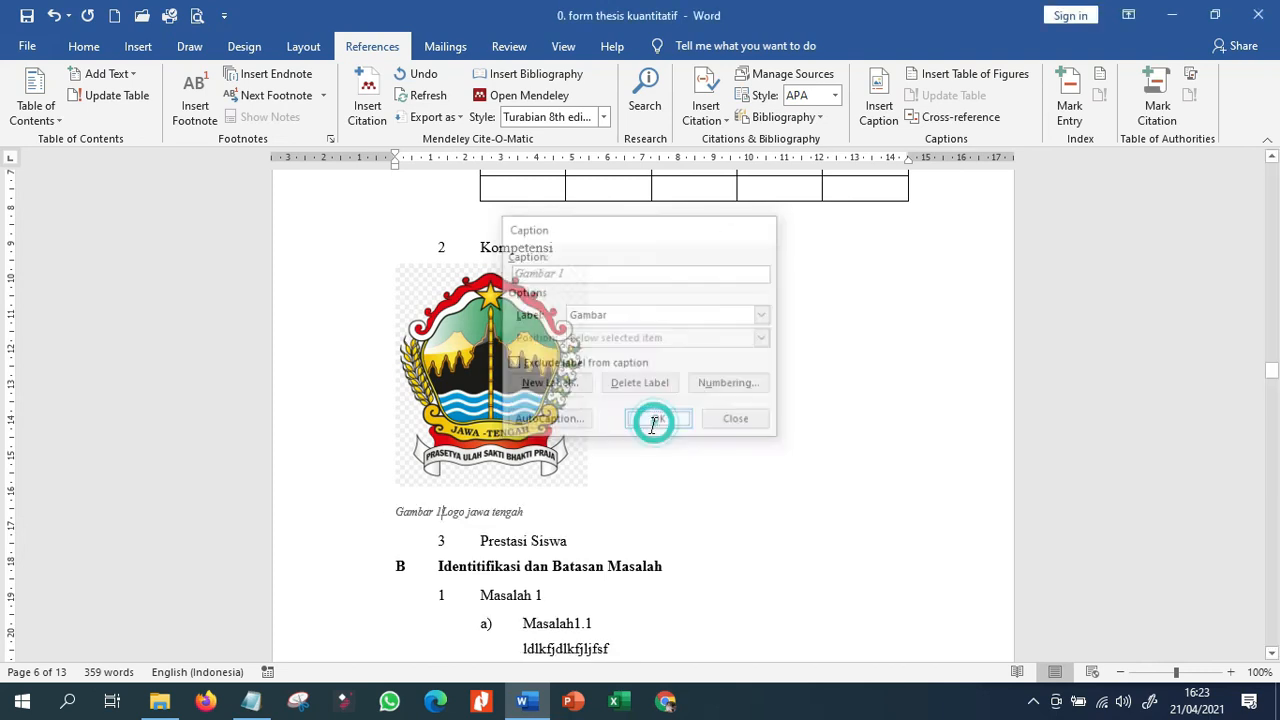
Format the whole Gambar 1 caption as non-italic, bold and 12 pt.
click(357, 514)
click(86, 48)
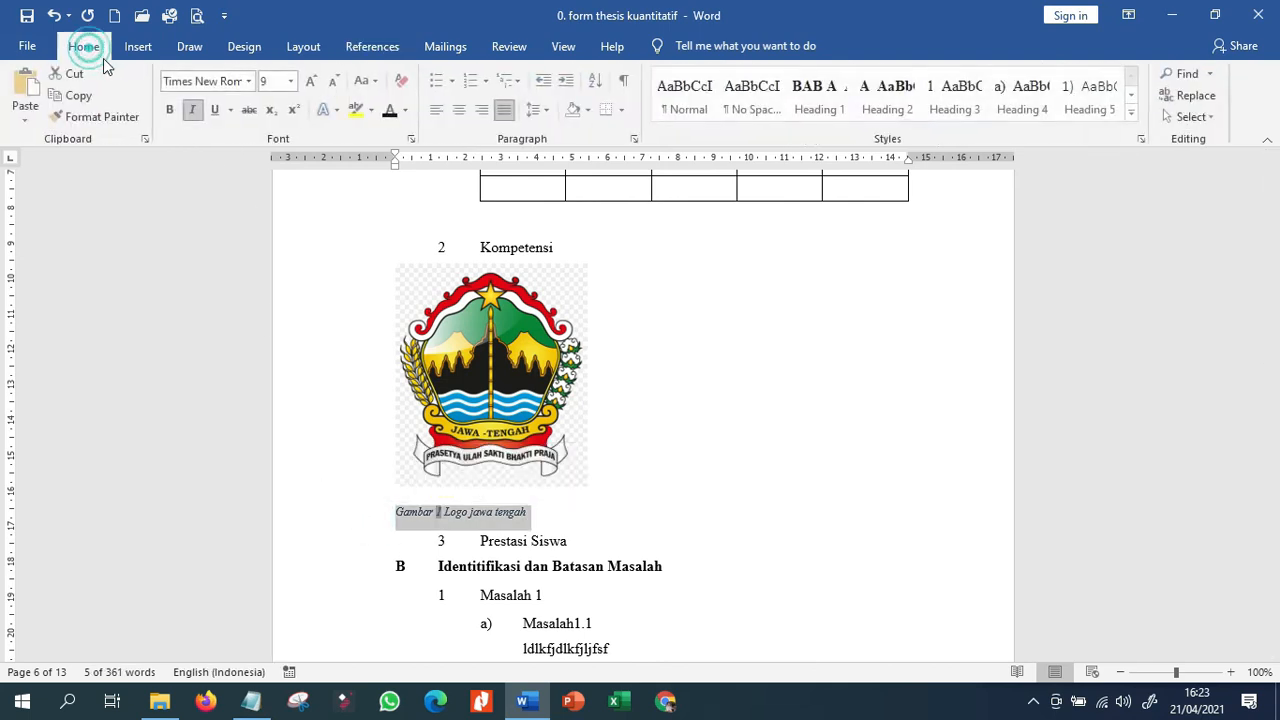
click(193, 110)
click(171, 110)
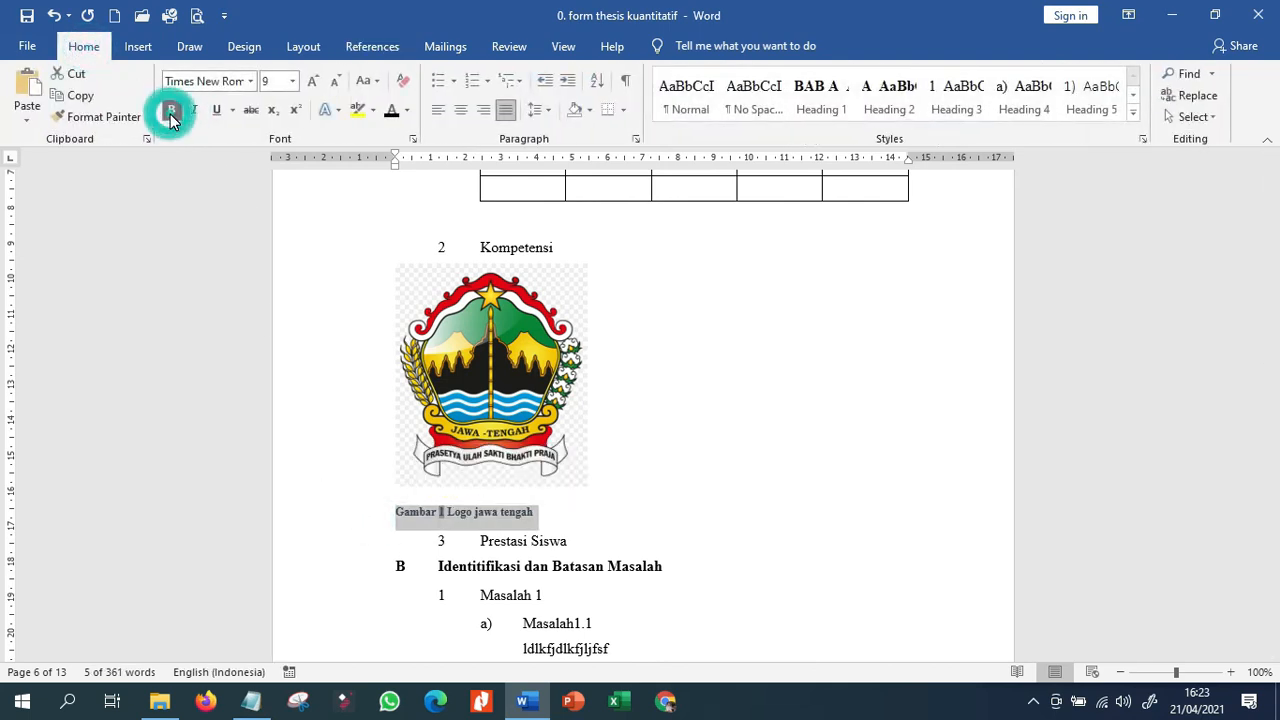
click(293, 81)
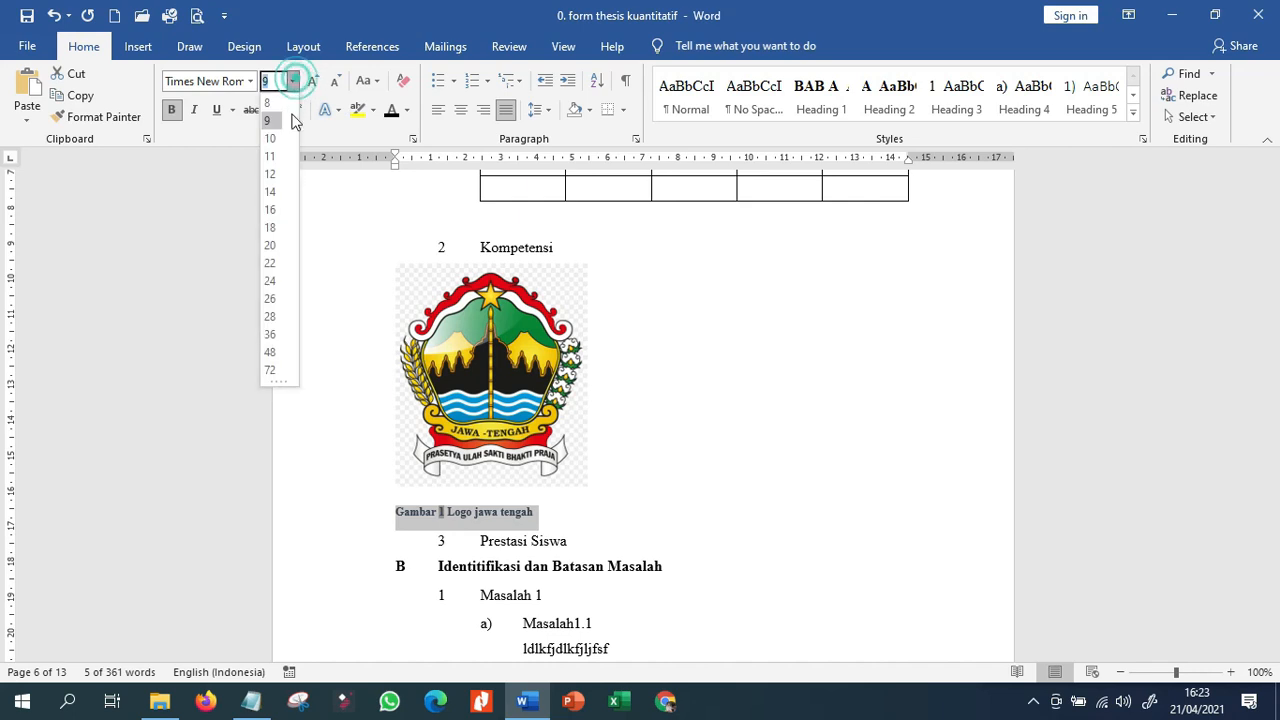
click(270, 174)
Center the logo picture together with its Gambar 1 caption and color the caption text black.
click(363, 374)
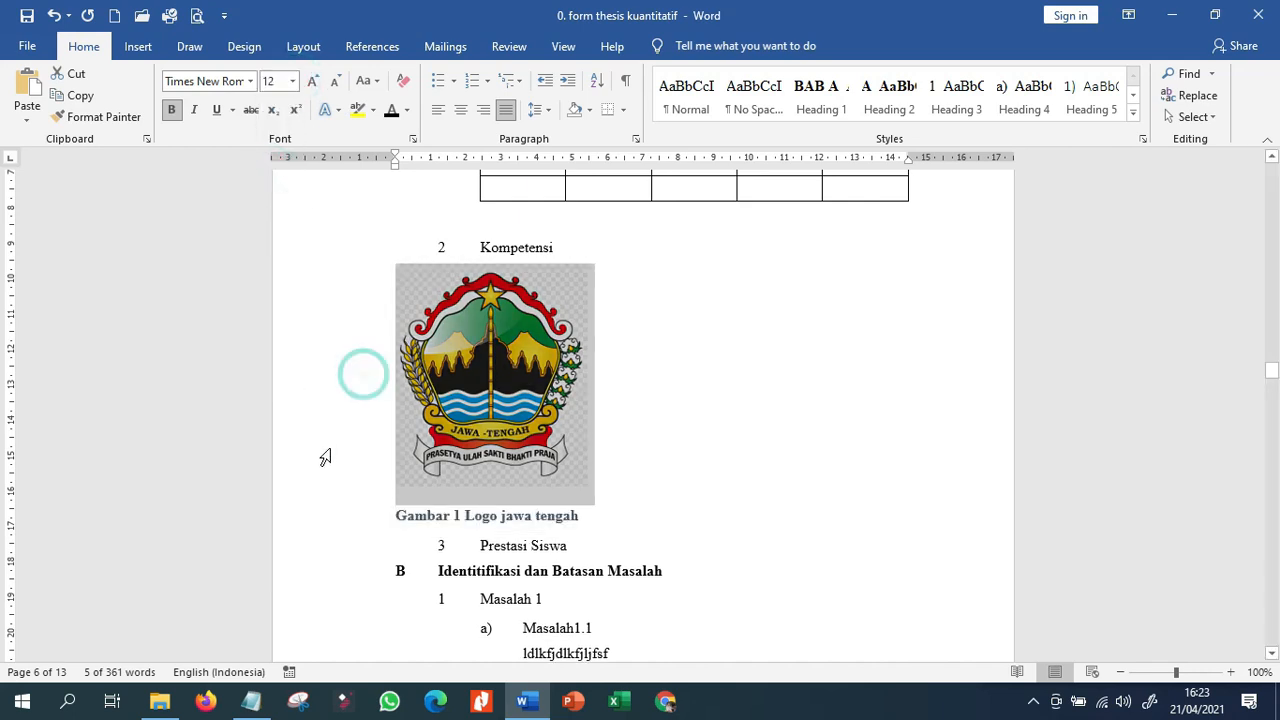
shift+click(323, 515)
click(460, 109)
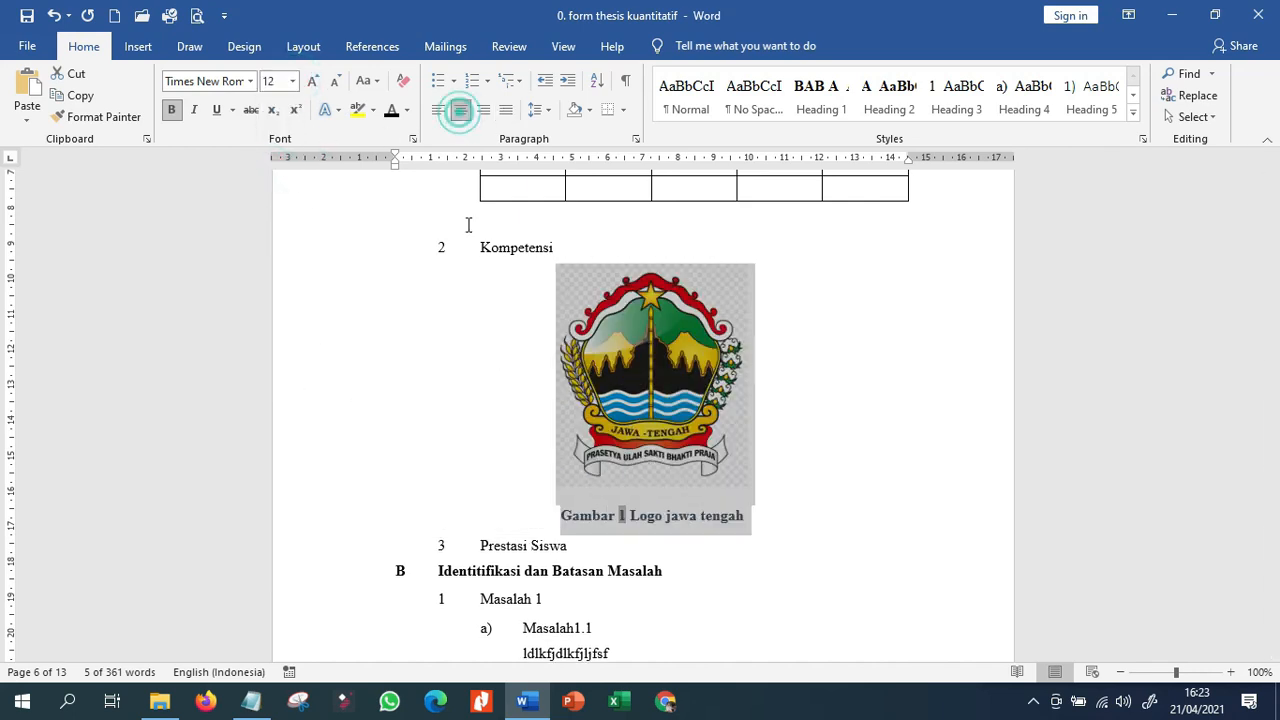
click(380, 518)
click(392, 112)
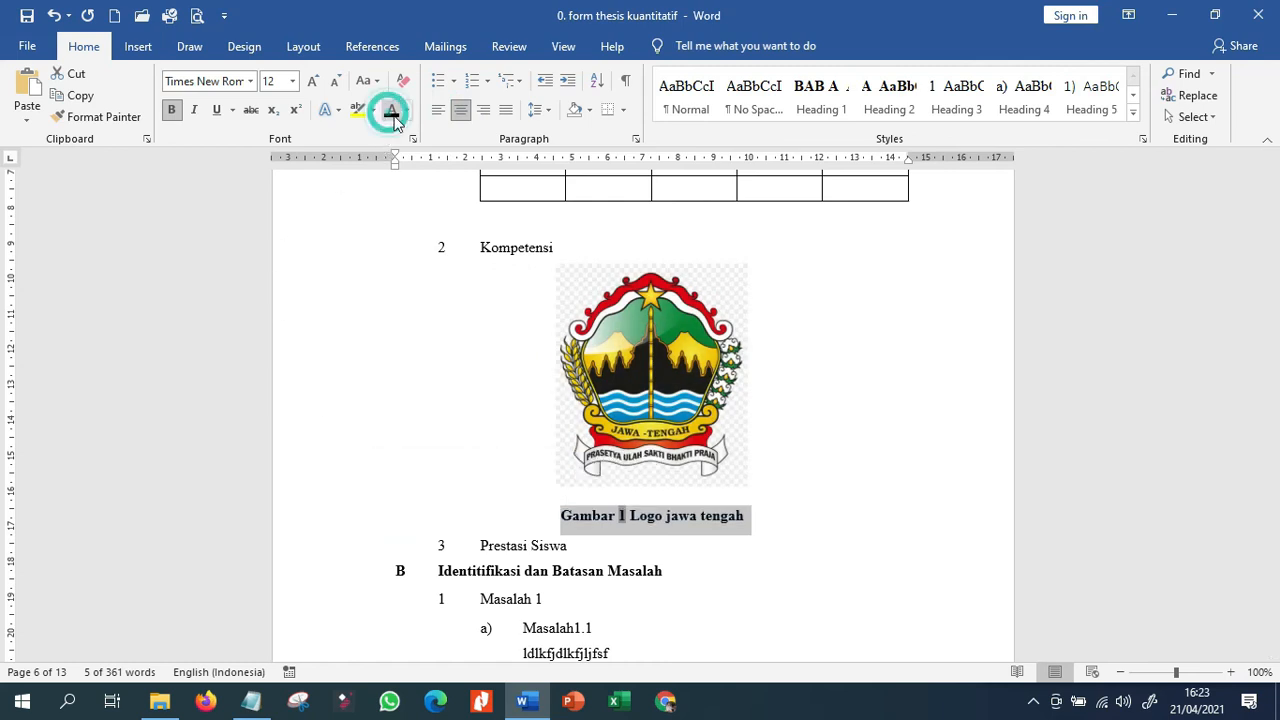
scroll(791, 391, down, 1)
click(823, 380)
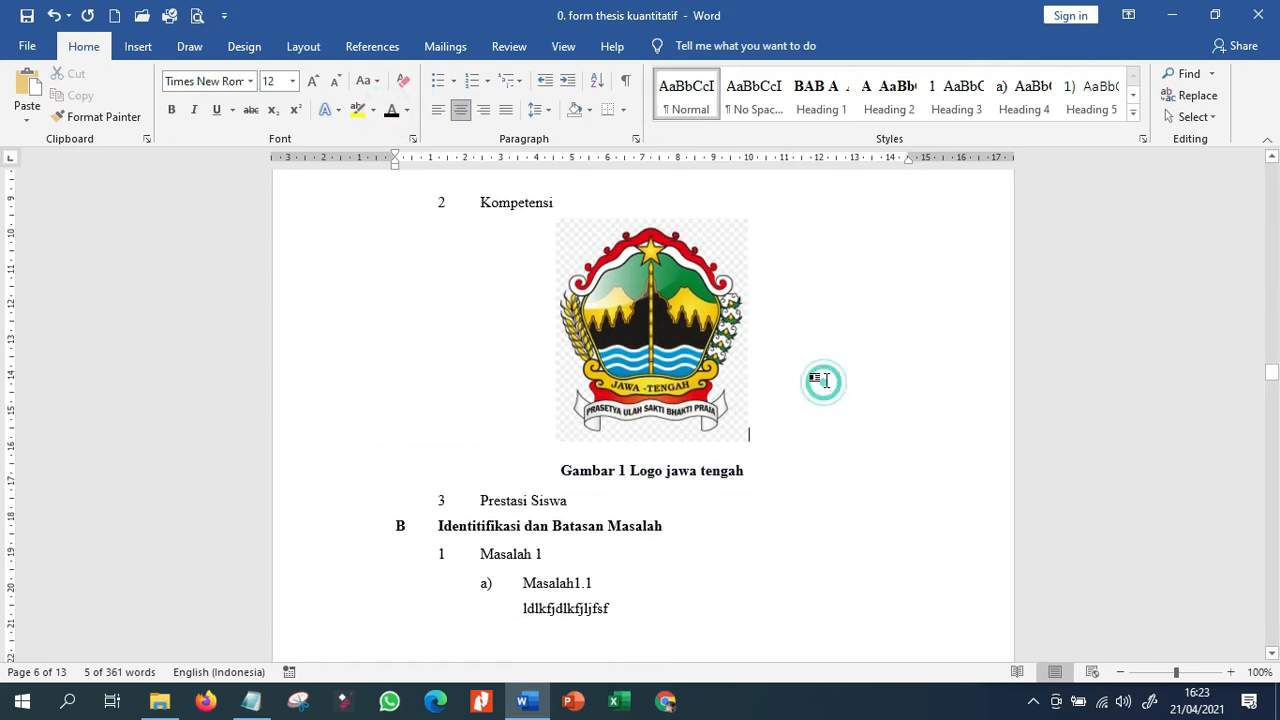
click(614, 472)
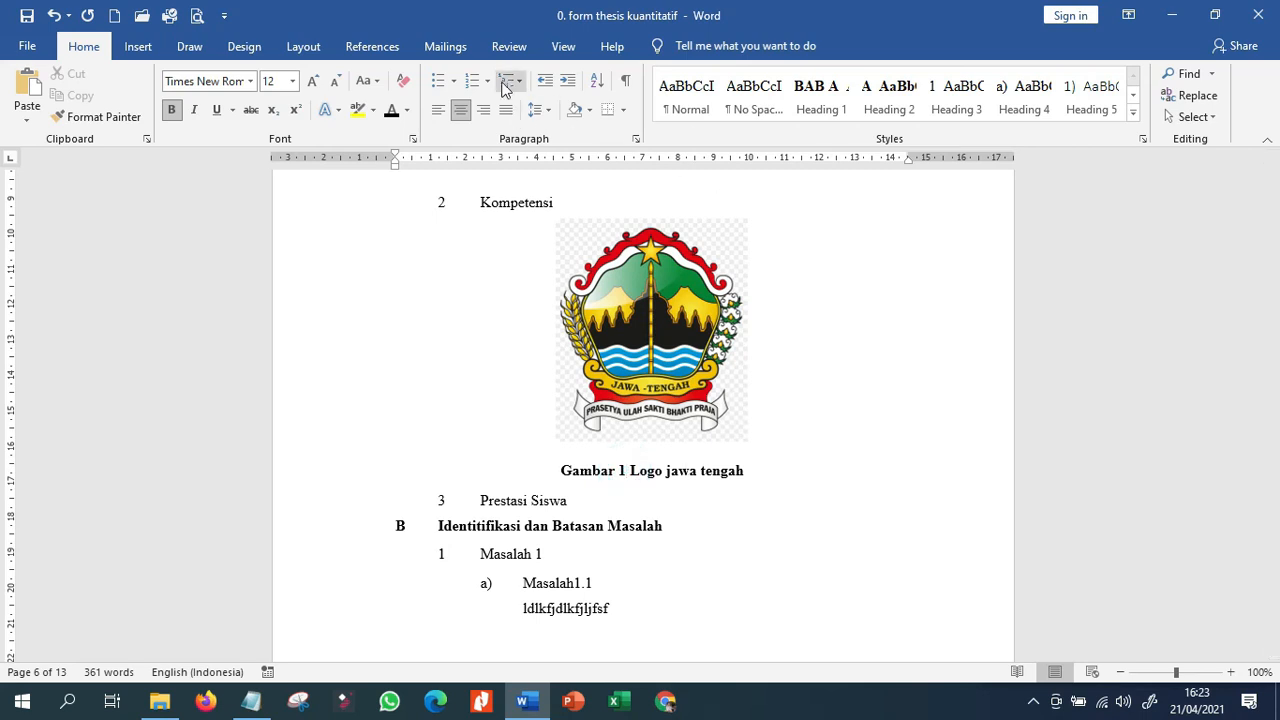
Add an empty body line directly below the "Masalah 1.2" subheading.
scroll(654, 509, down, 10)
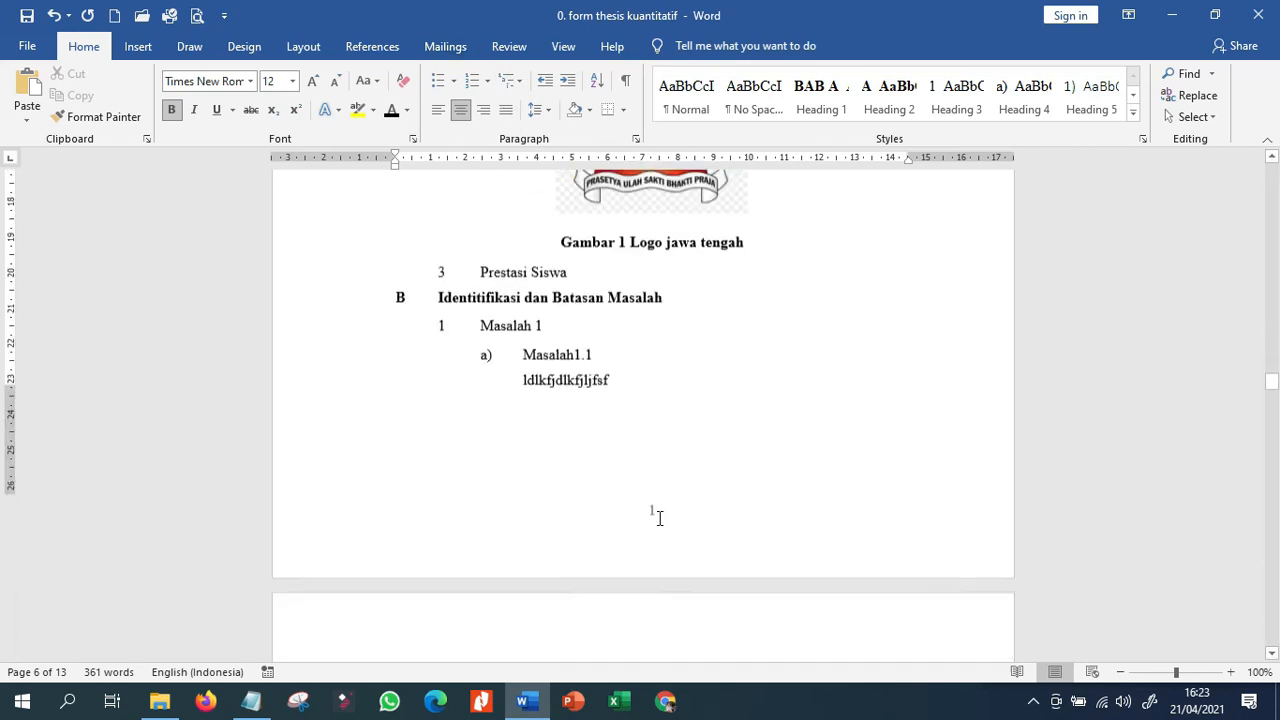
click(651, 420)
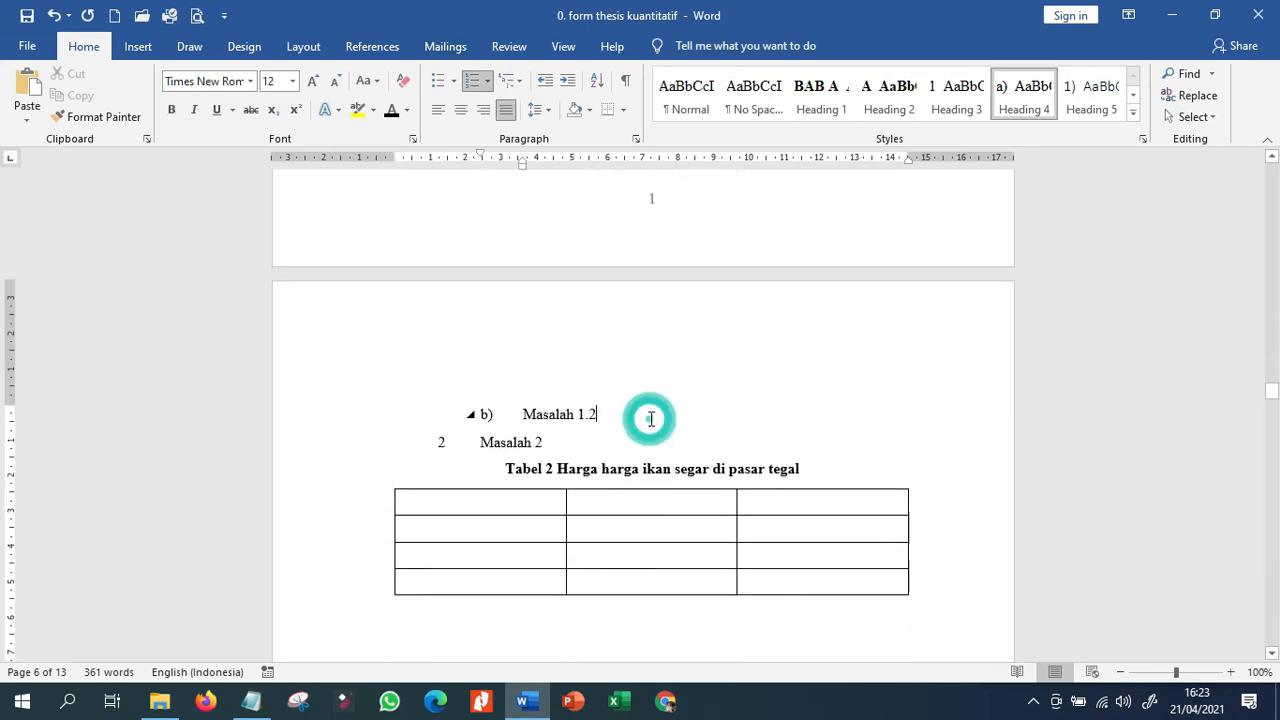
key(Return)
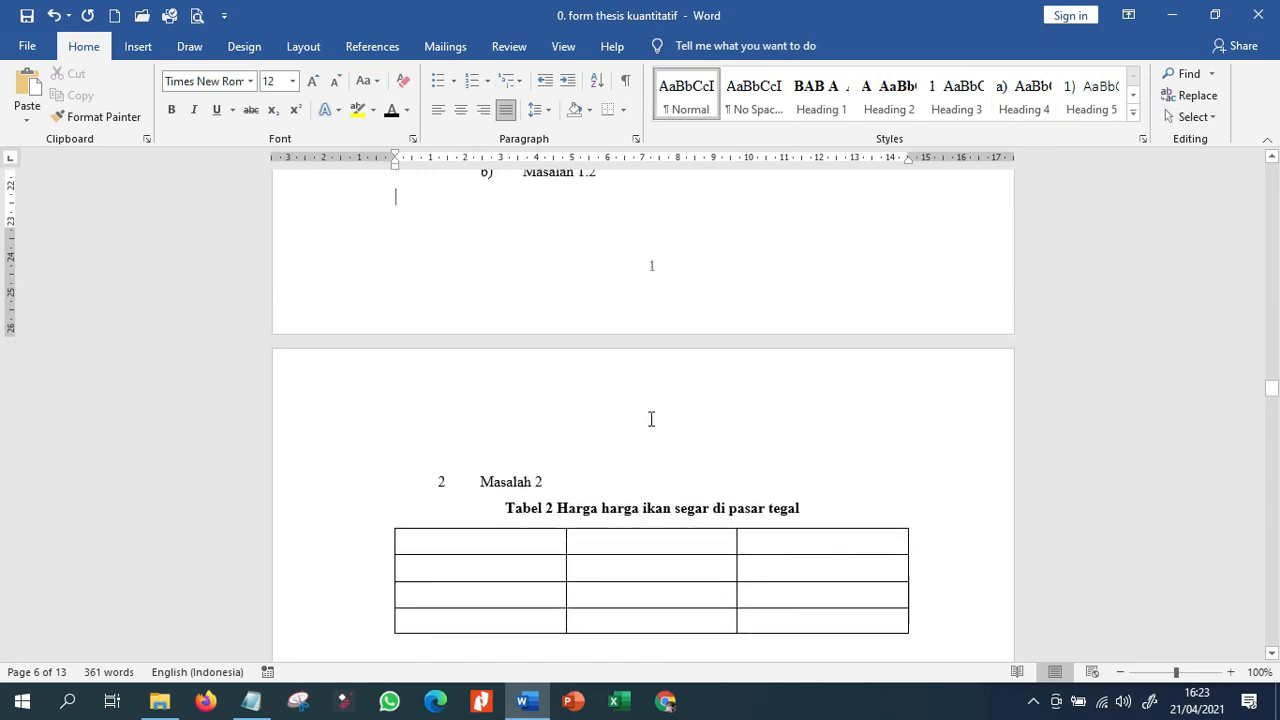
scroll(651, 419, up, 2)
Insert the P-T graph picture from the Pictures folder on the empty line below the "Masalah 1.2" subheading.
click(138, 46)
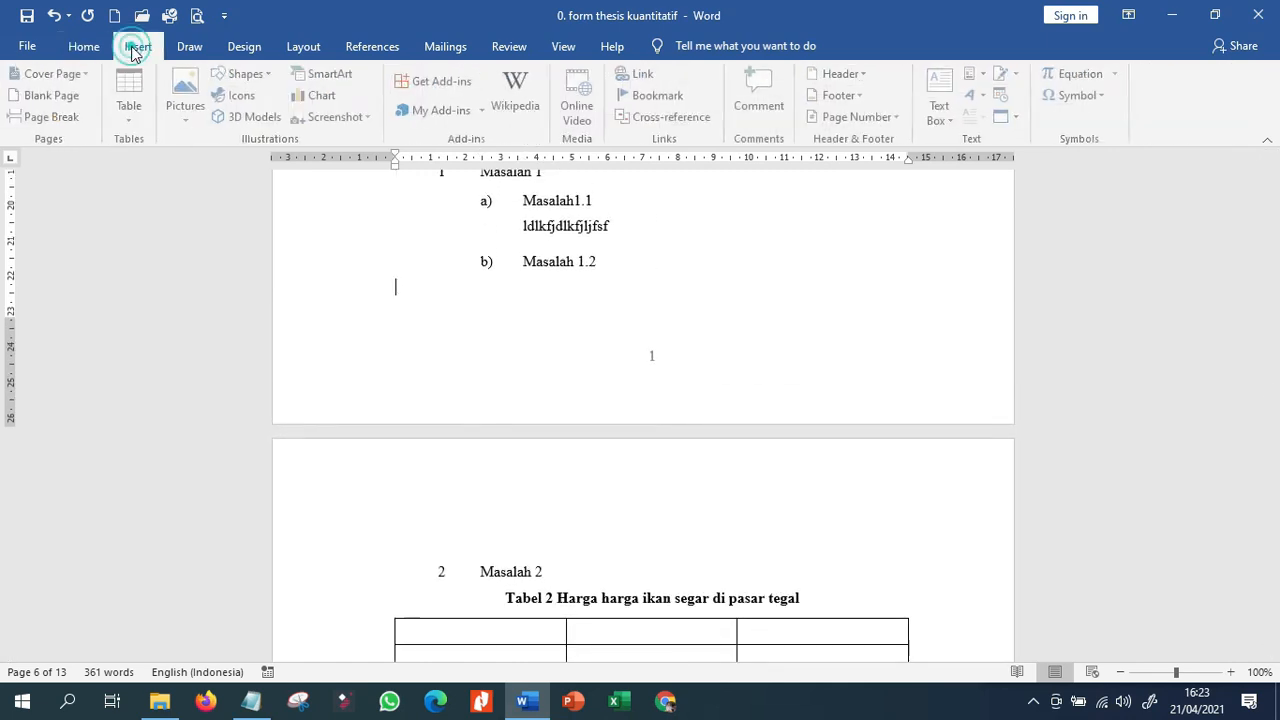
click(189, 108)
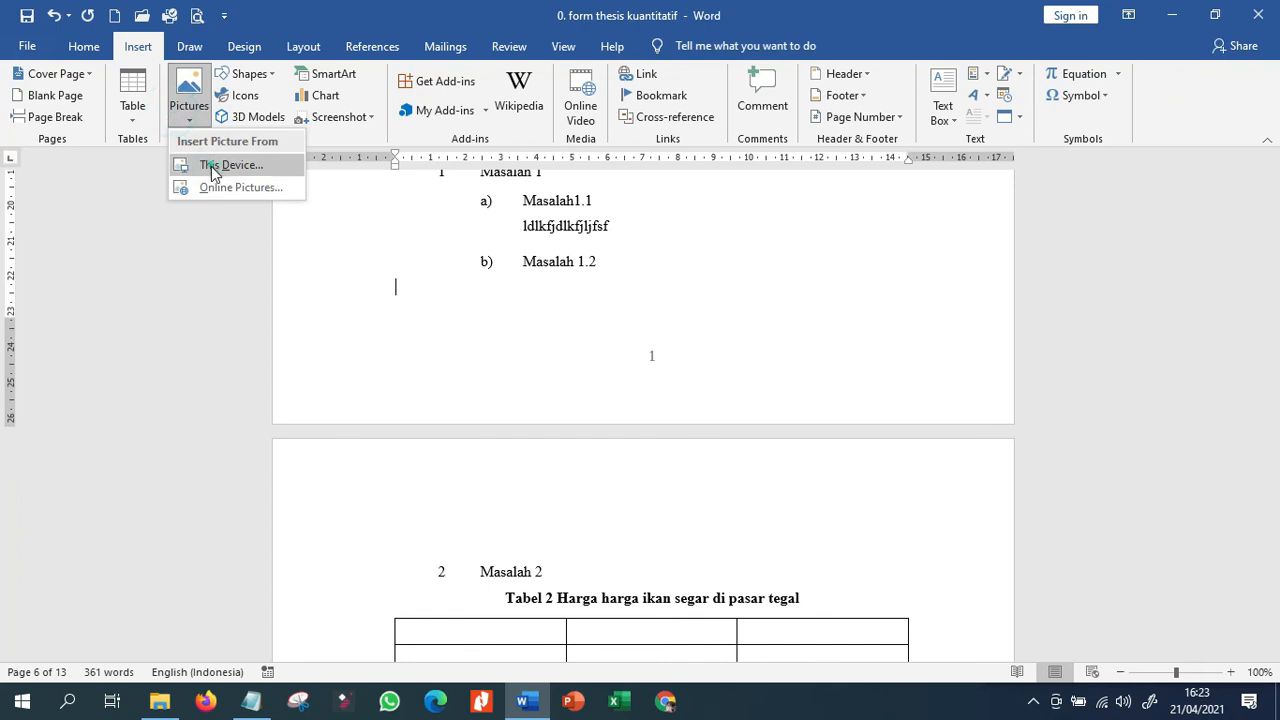
click(218, 165)
scroll(470, 262, down, 2)
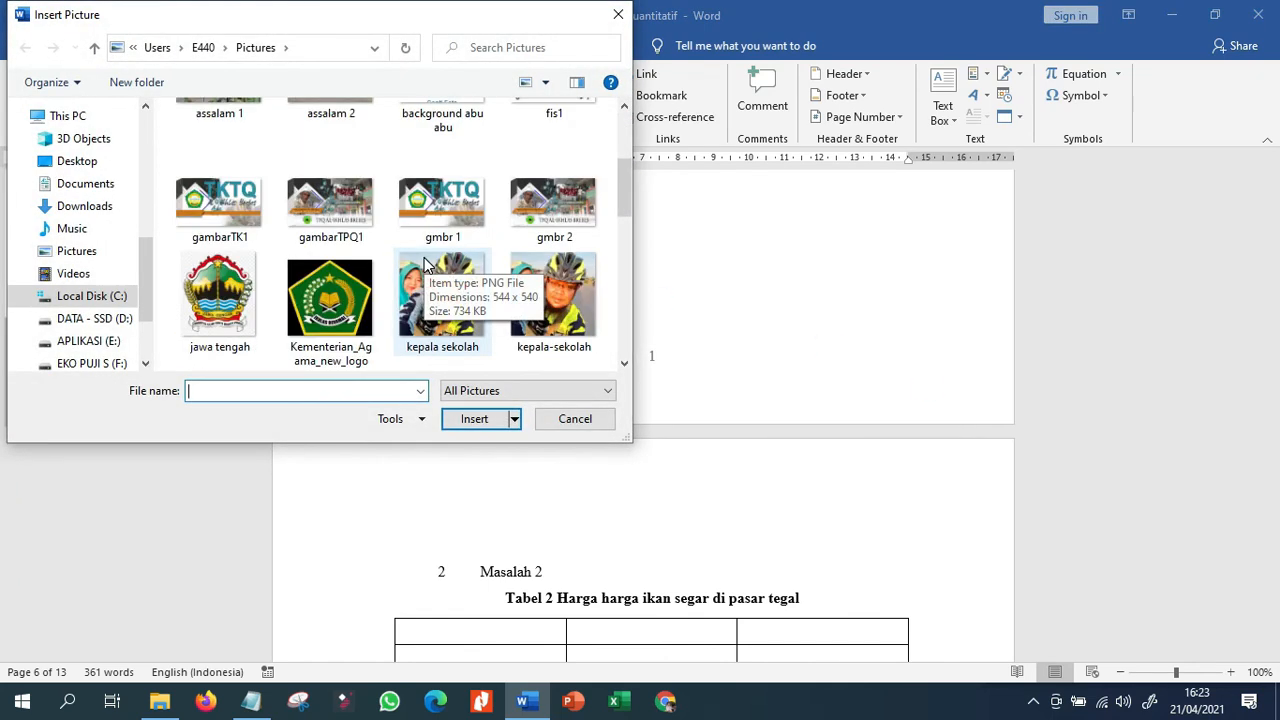
scroll(424, 265, up, 1)
click(557, 175)
double_click(557, 175)
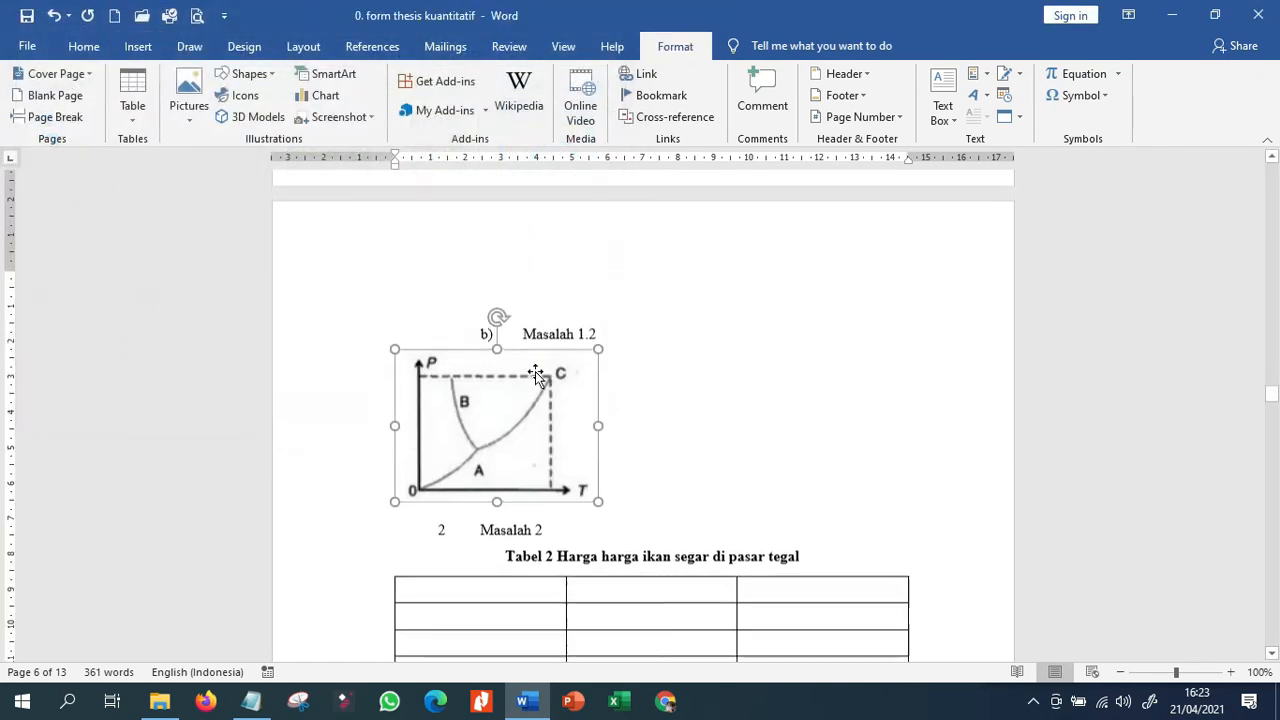
Add the line "Elasitas benda" below the graph and insert a numbered caption with the label "Gambar" in front of it.
click(629, 419)
key(Return)
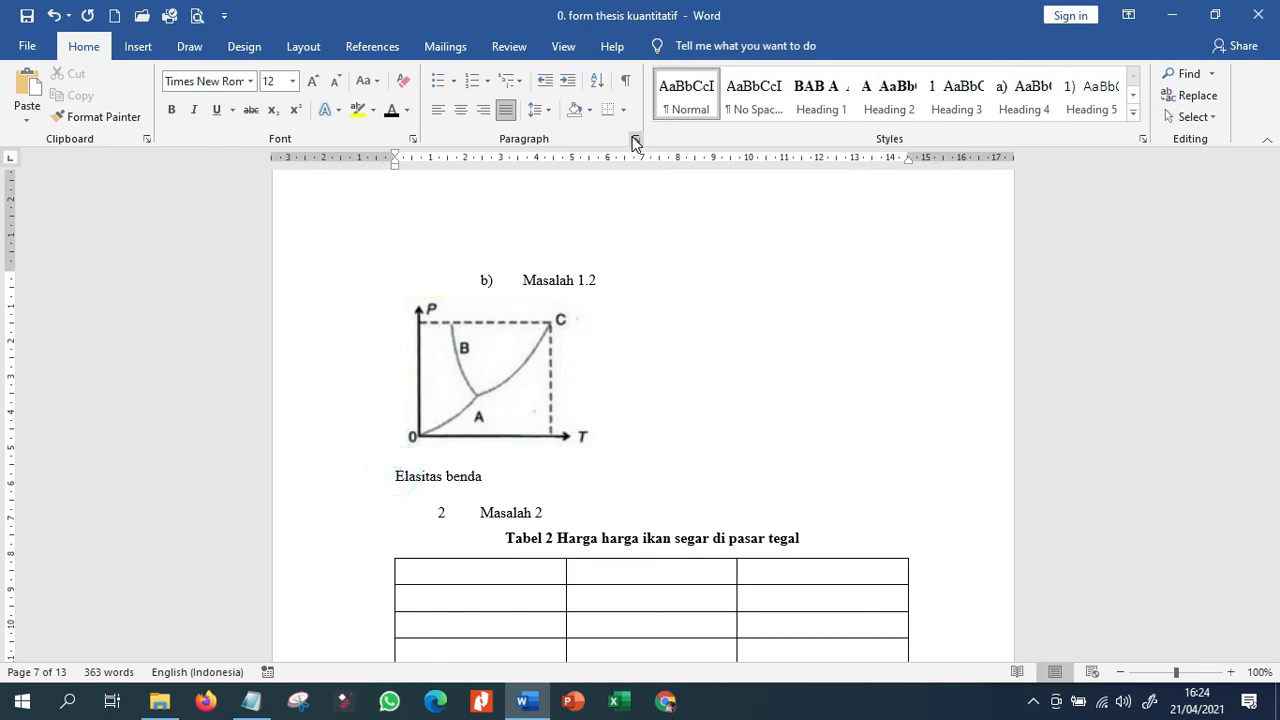
click(445, 47)
click(372, 47)
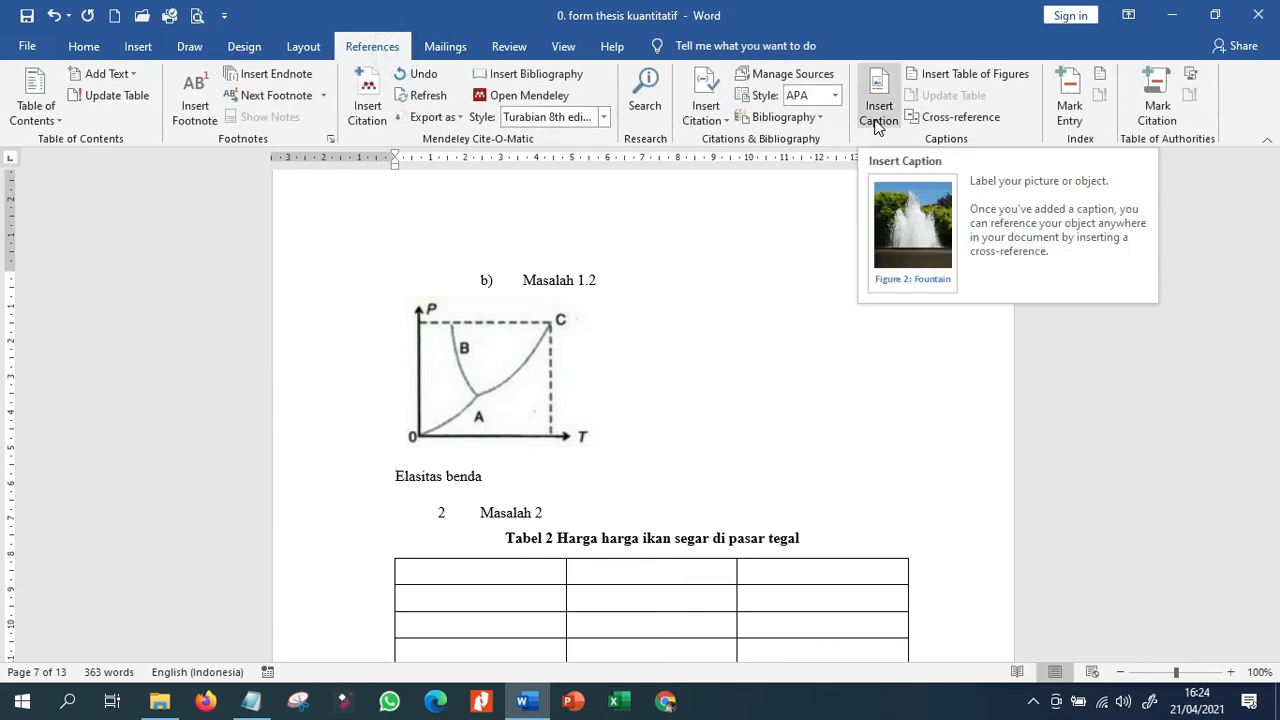
click(878, 112)
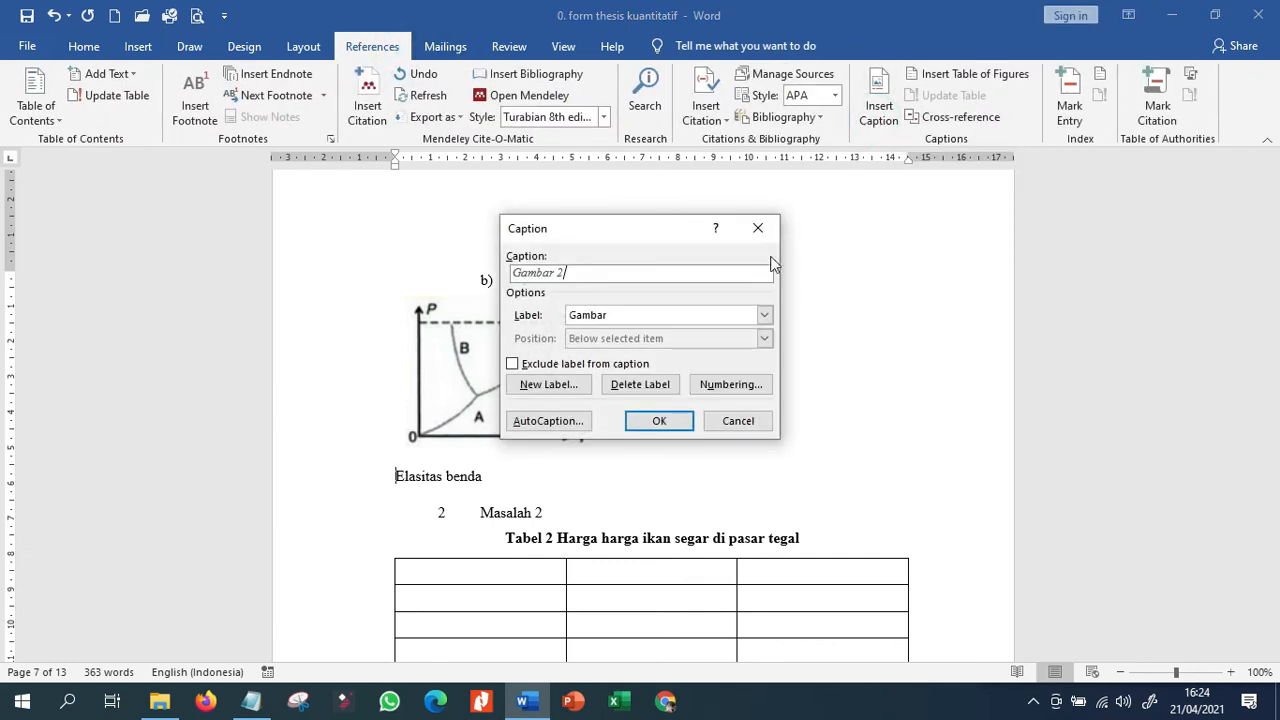
click(659, 420)
Format the whole Gambar 2 caption as non-italic and 12 pt.
click(330, 470)
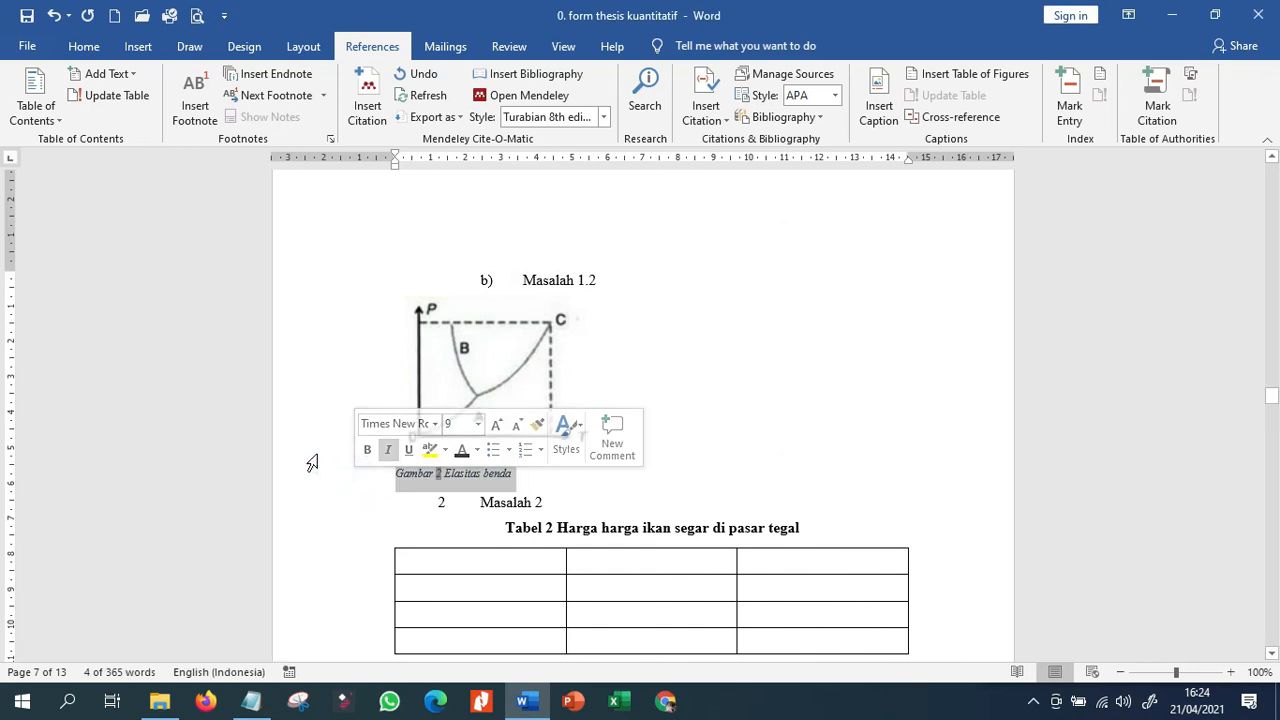
click(83, 46)
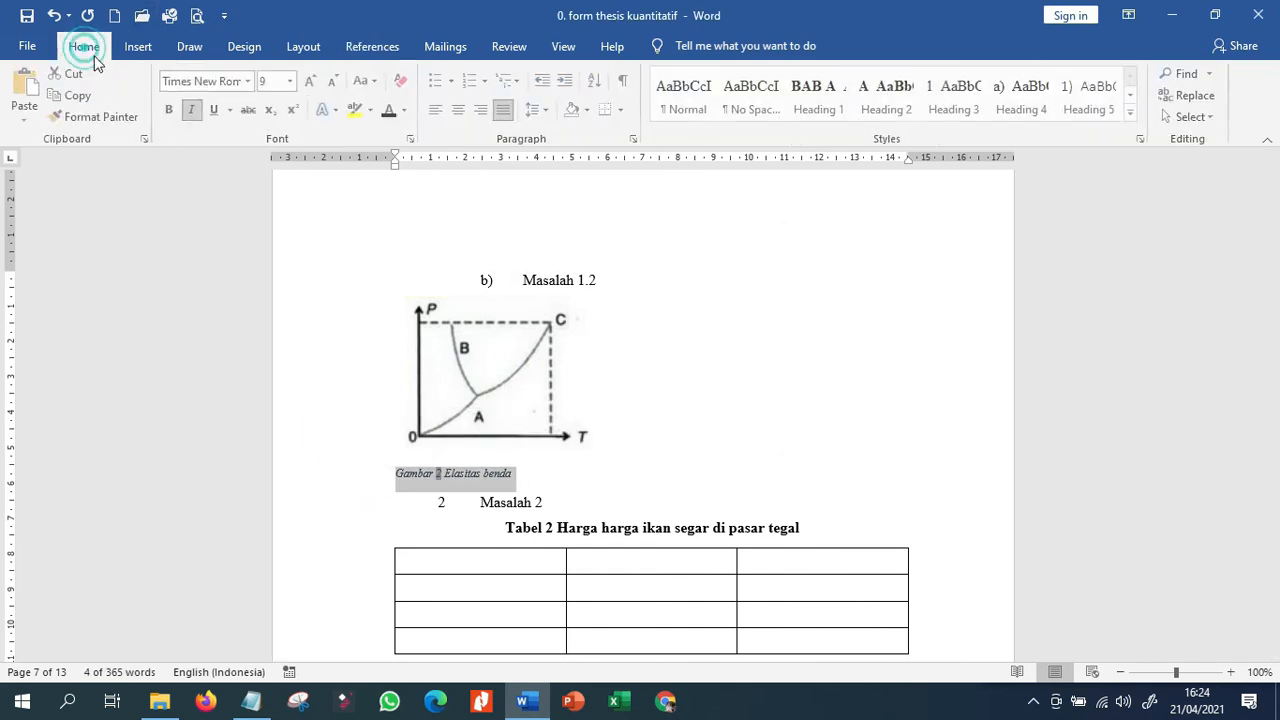
click(190, 119)
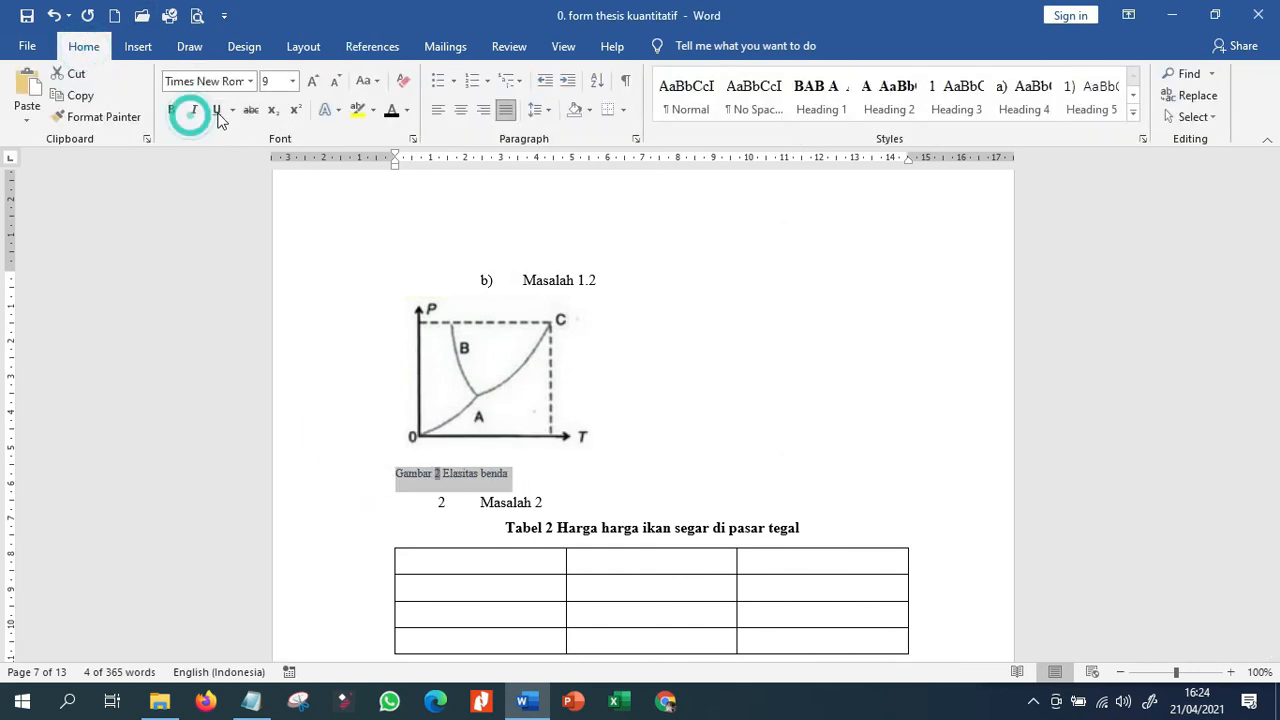
click(292, 81)
click(270, 174)
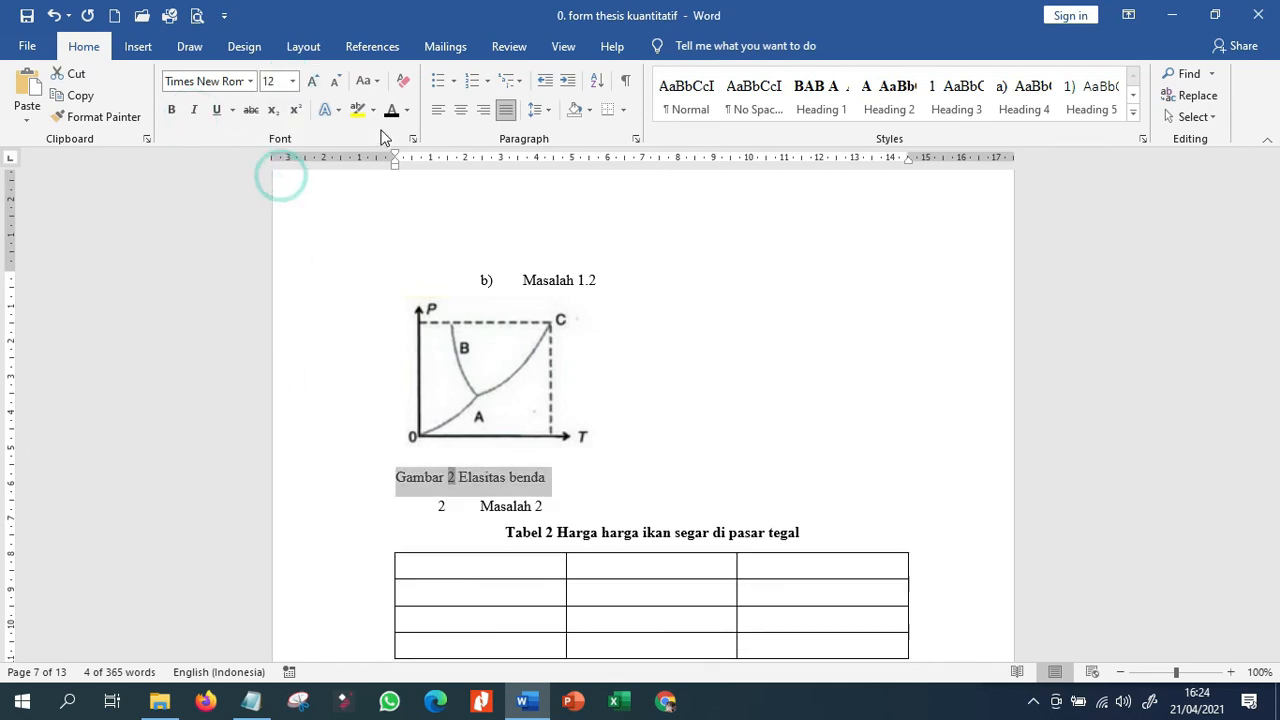
Center the graph picture together with its Gambar 2 caption.
click(340, 318)
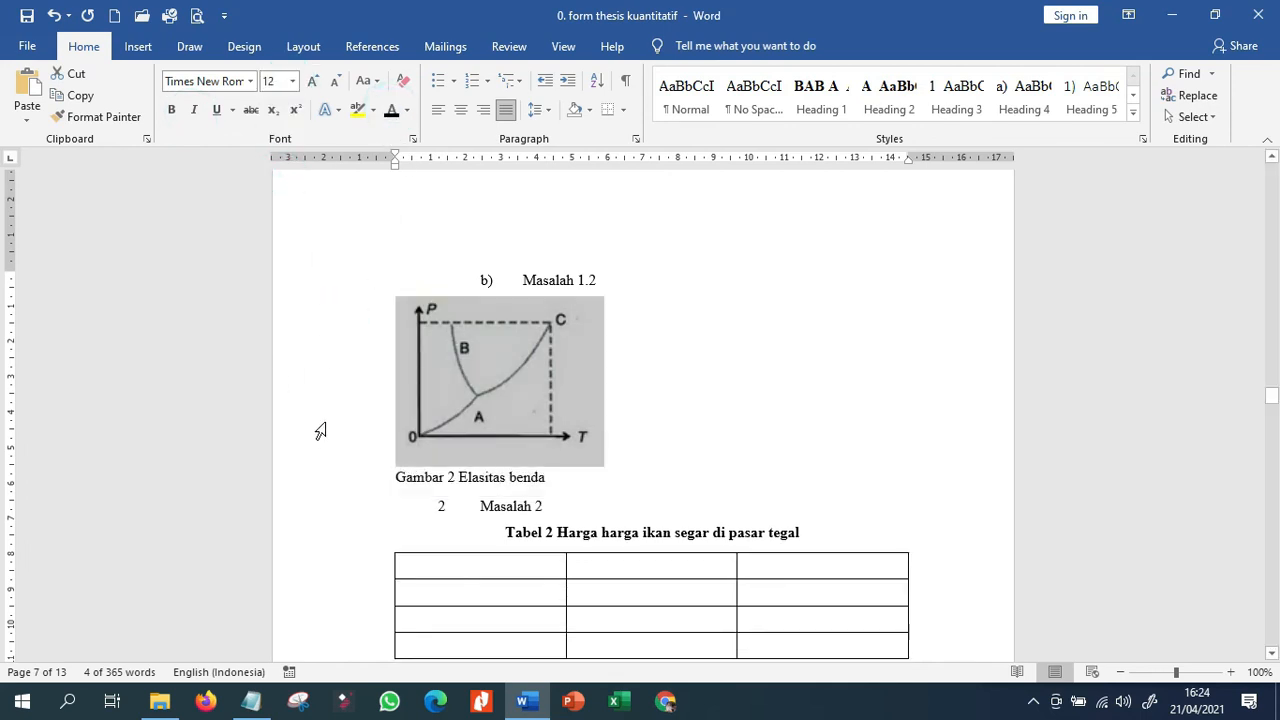
click(317, 477)
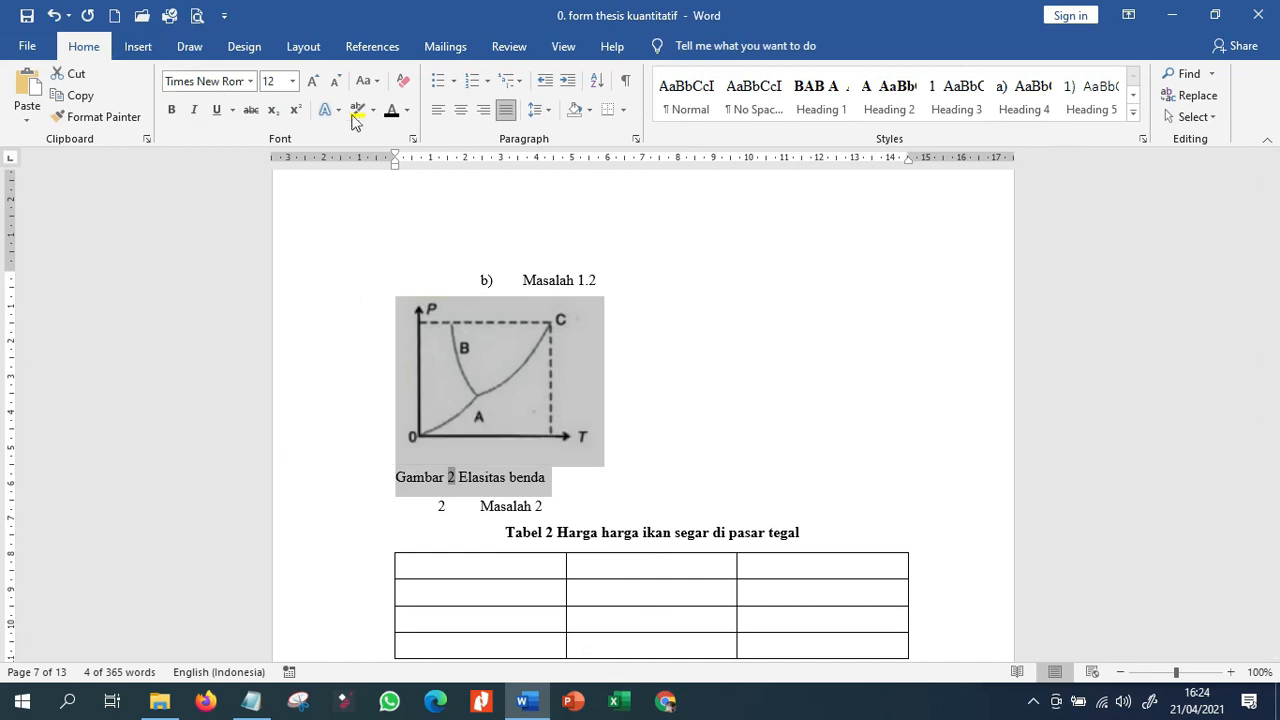
click(459, 109)
Insert a table of figures for the caption label "Gambar" on the empty line below the DAFTAR GAMBAR heading.
scroll(815, 360, up, 10)
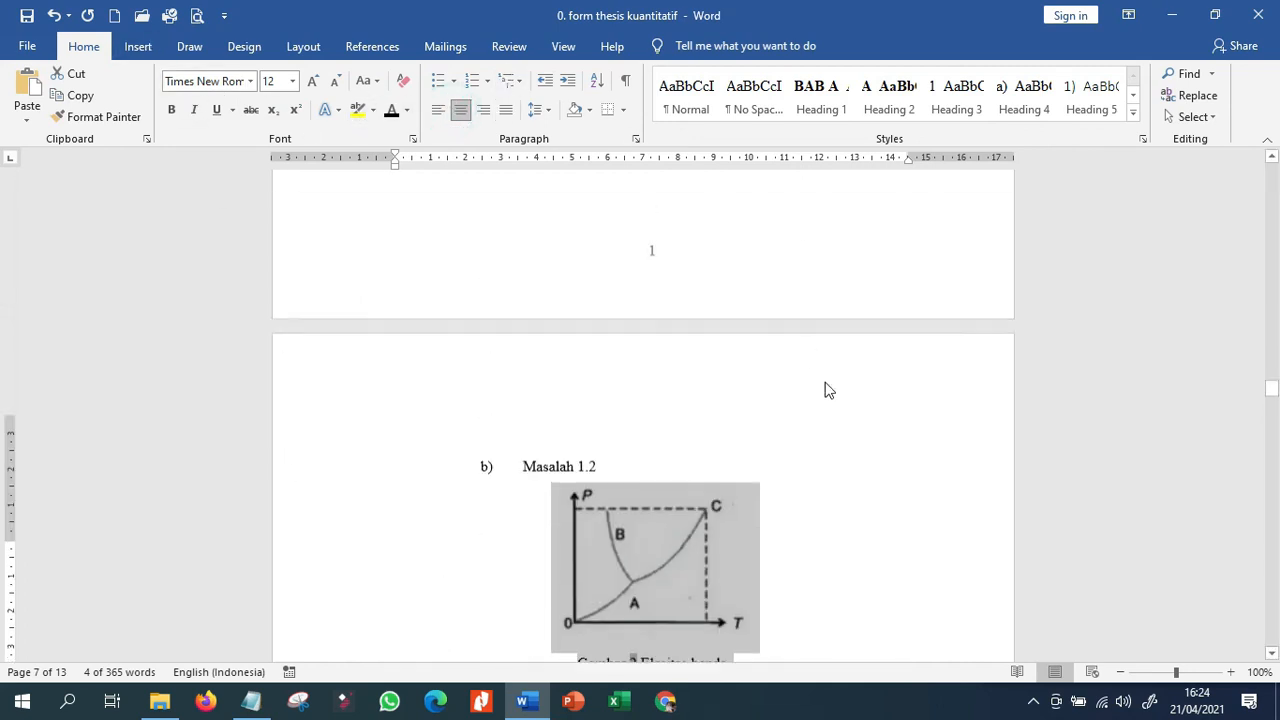
scroll(826, 382, up, 15)
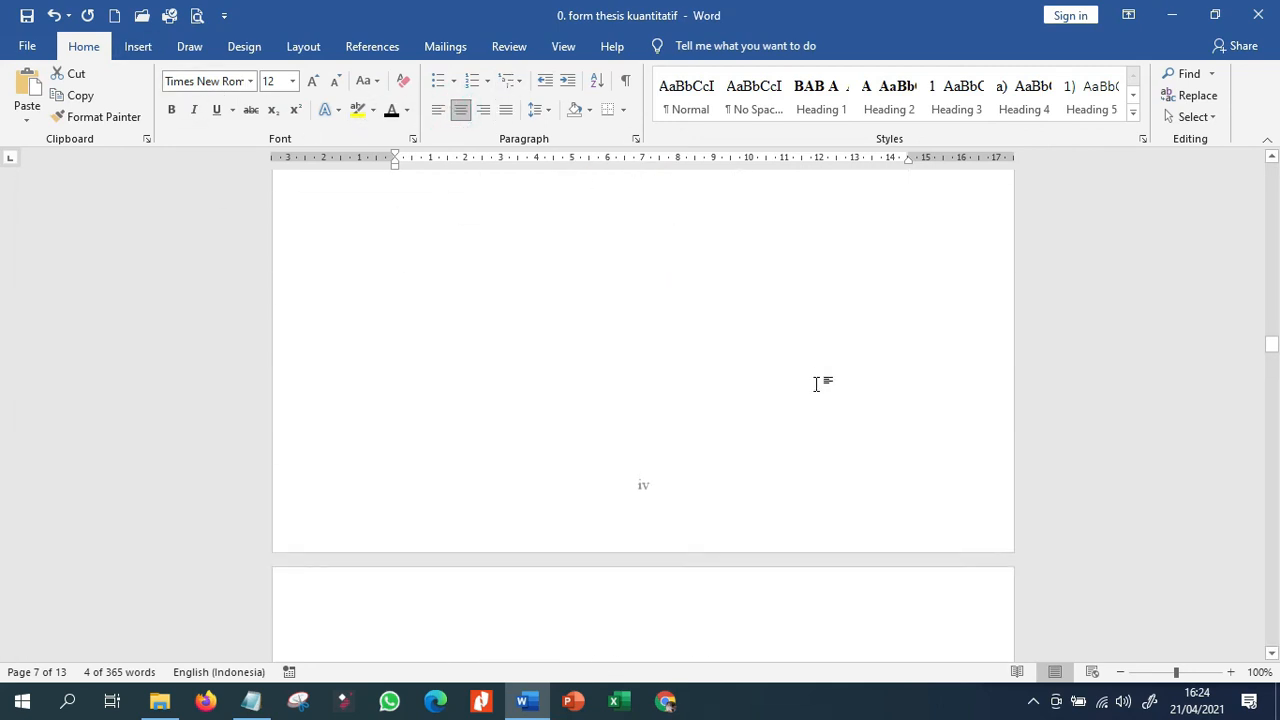
scroll(817, 383, up, 5)
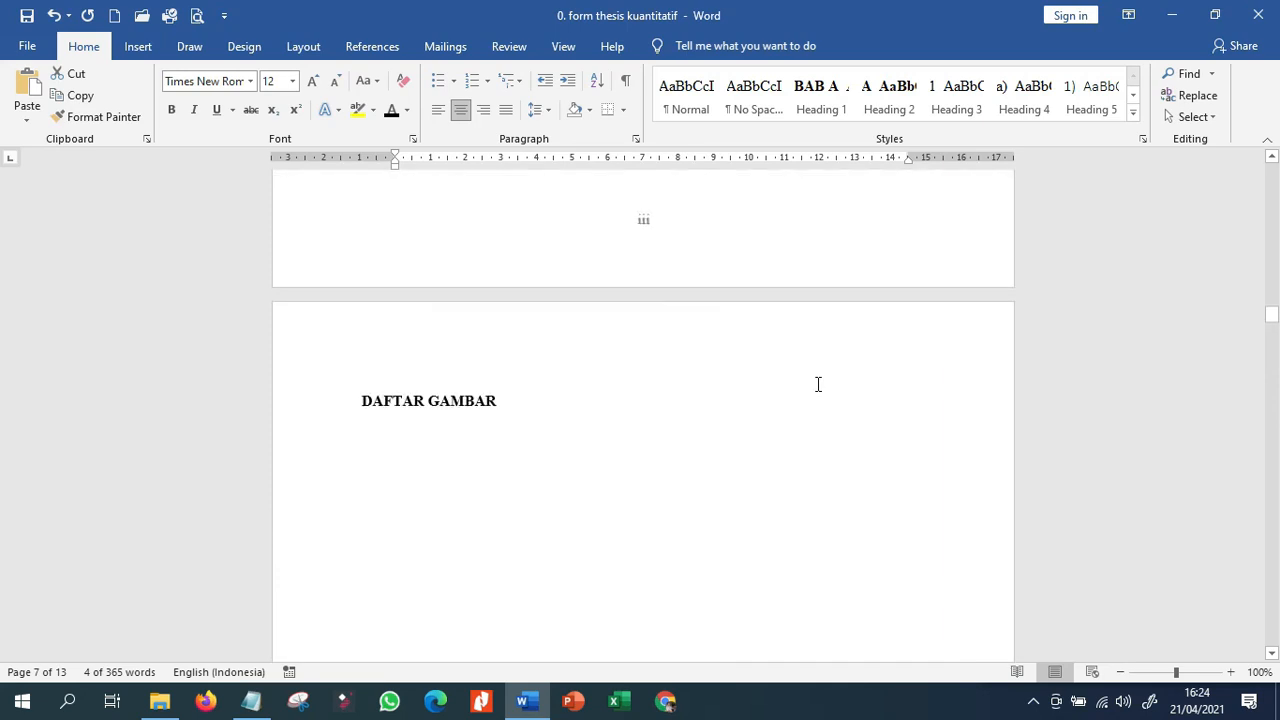
click(506, 506)
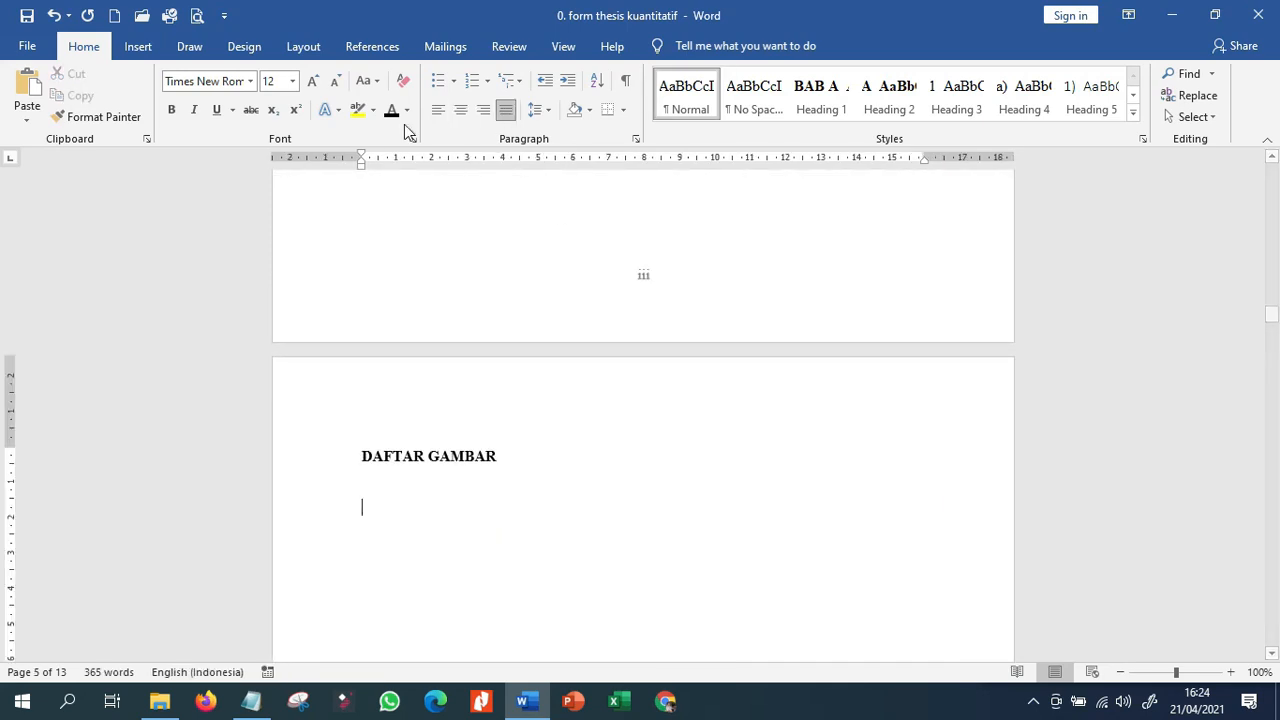
click(373, 47)
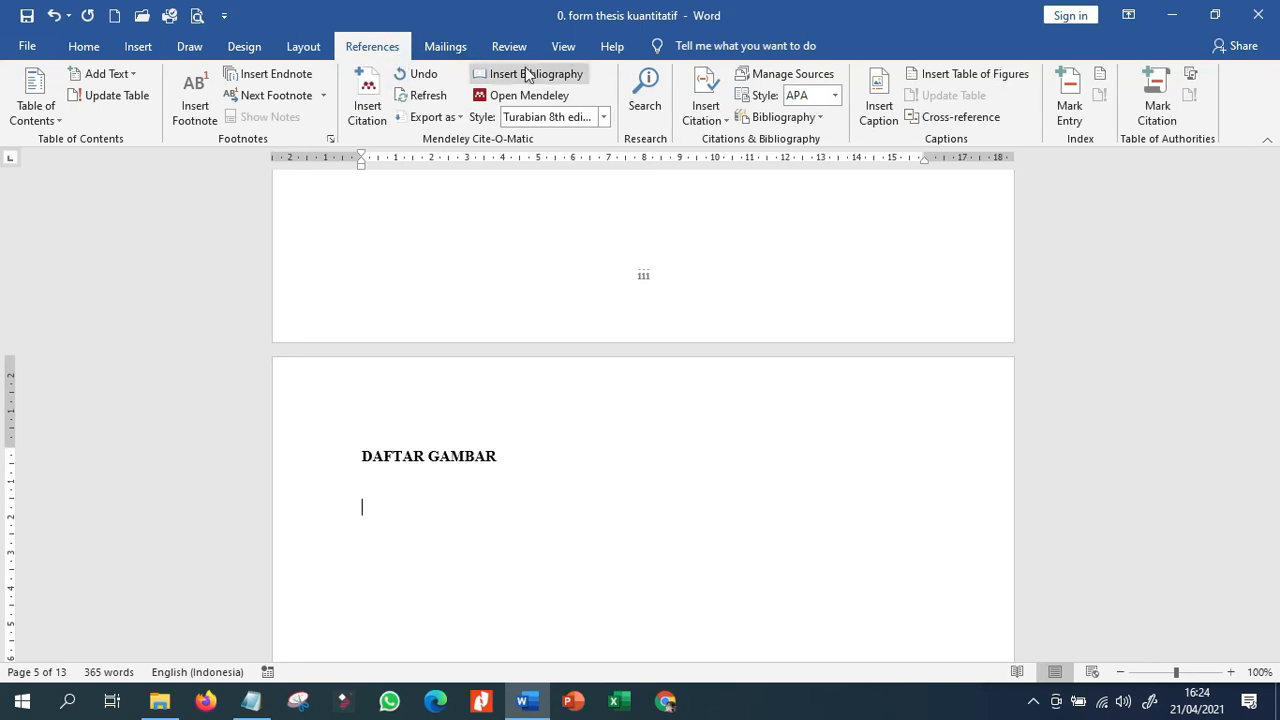
click(996, 79)
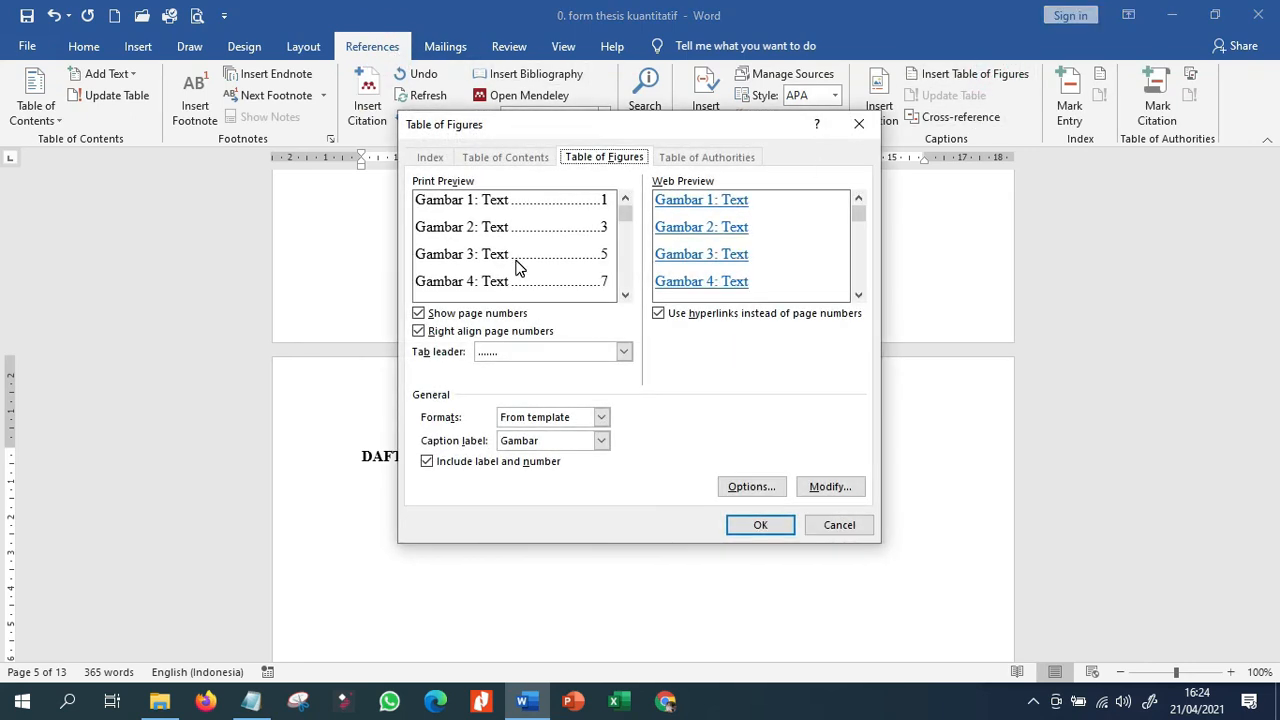
click(762, 525)
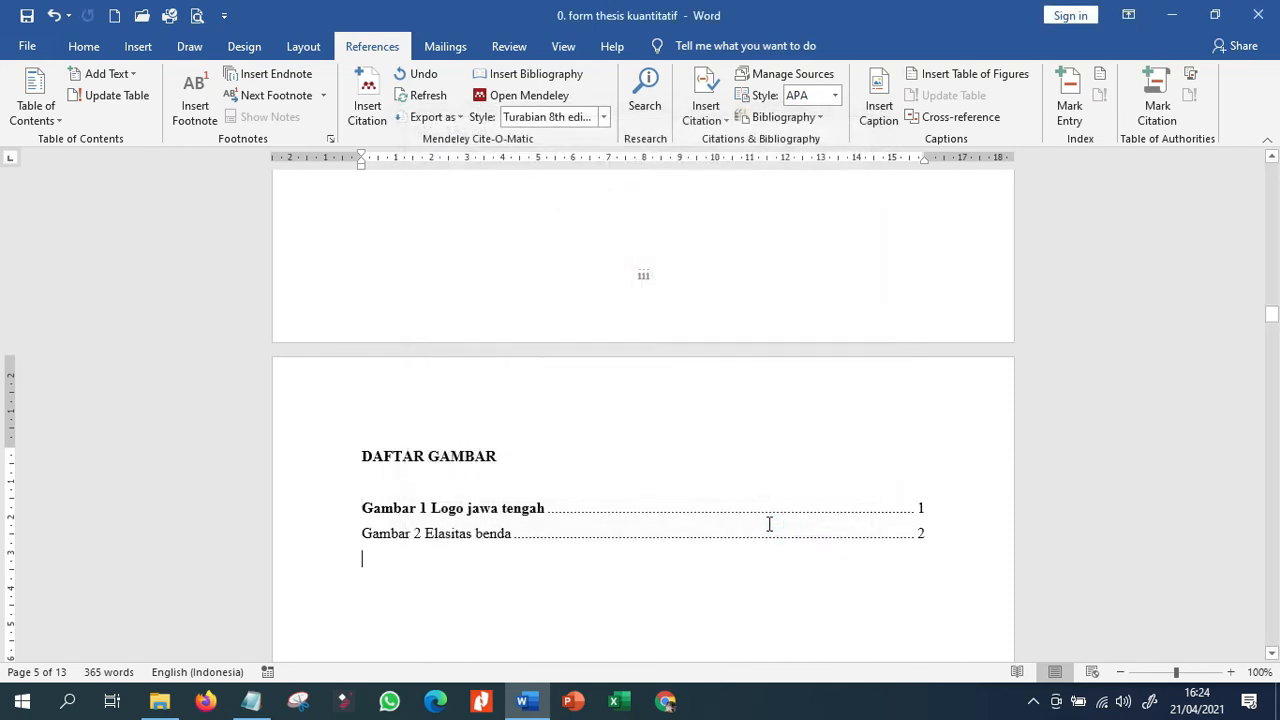
Remove the bold formatting from the "Gambar 1 Logo jawa tengah" entry in the list of figures.
click(312, 516)
click(84, 46)
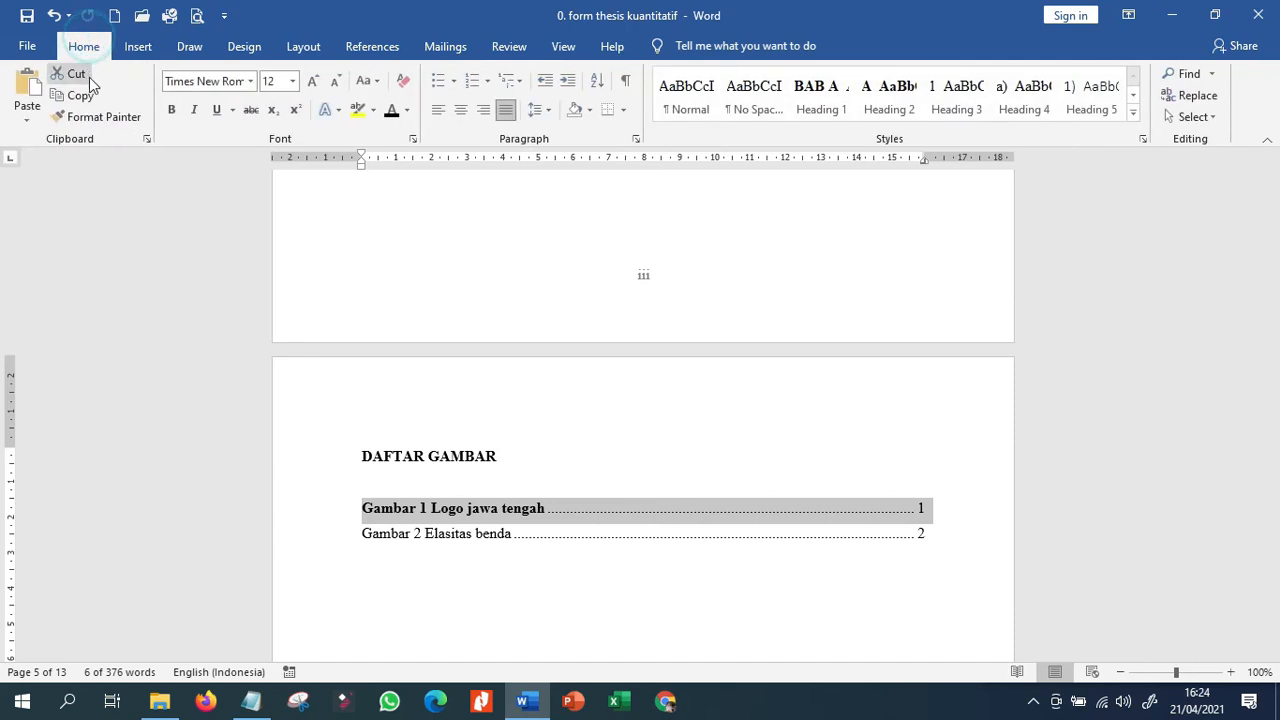
click(172, 109)
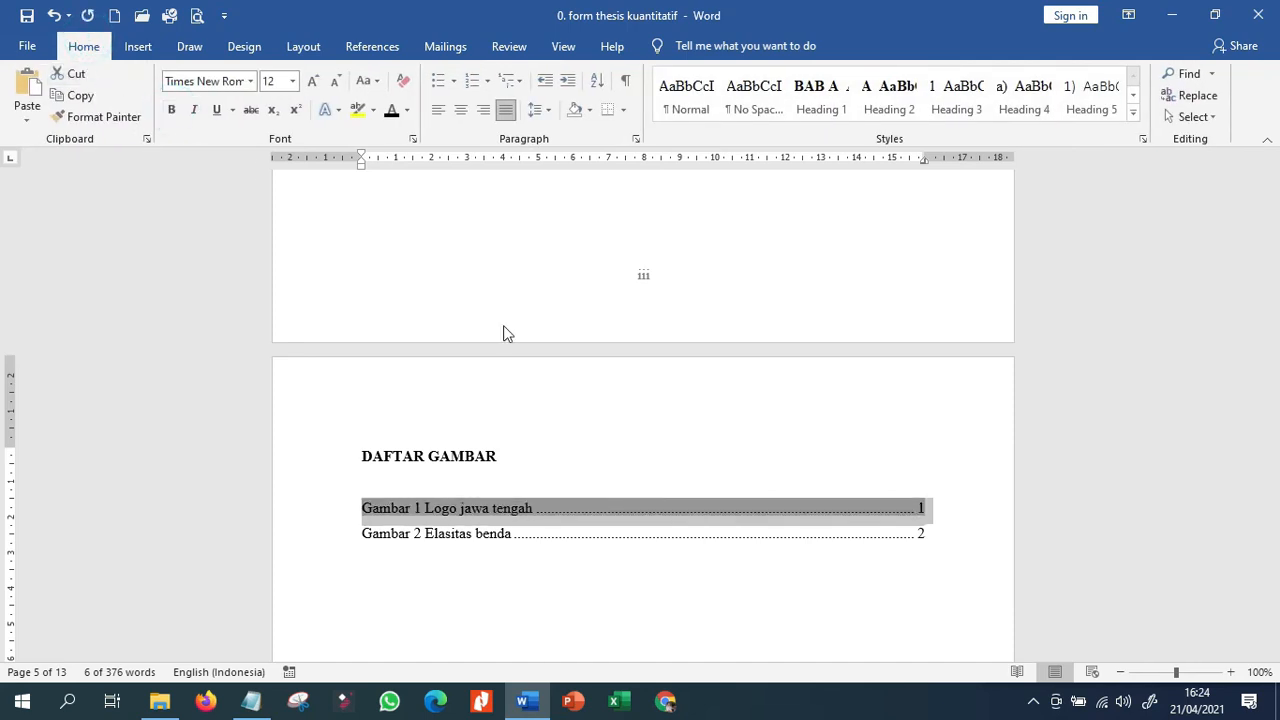
click(673, 391)
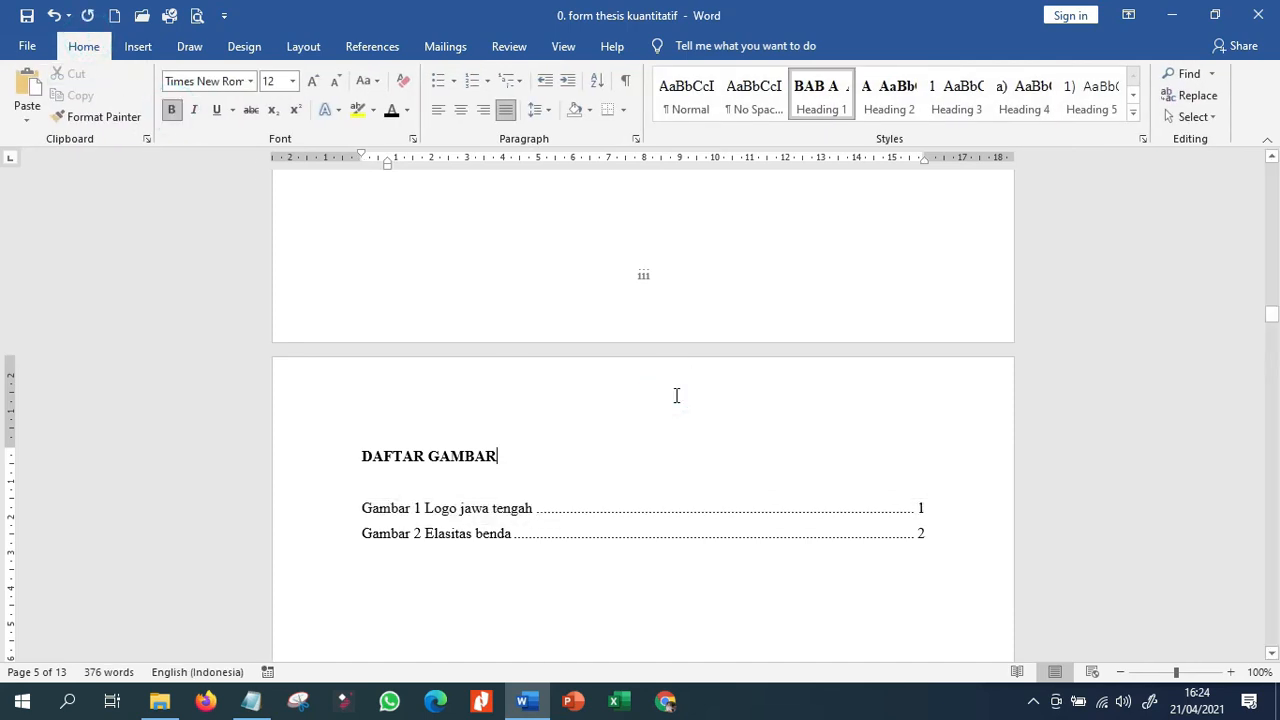
Review the document from the front lists through the captioned tables and pictures to the BAB III METODOLOGI PENELITIAN headings.
scroll(658, 452, up, 3)
scroll(656, 451, up, 15)
scroll(656, 445, down, 10)
scroll(573, 554, down, 12)
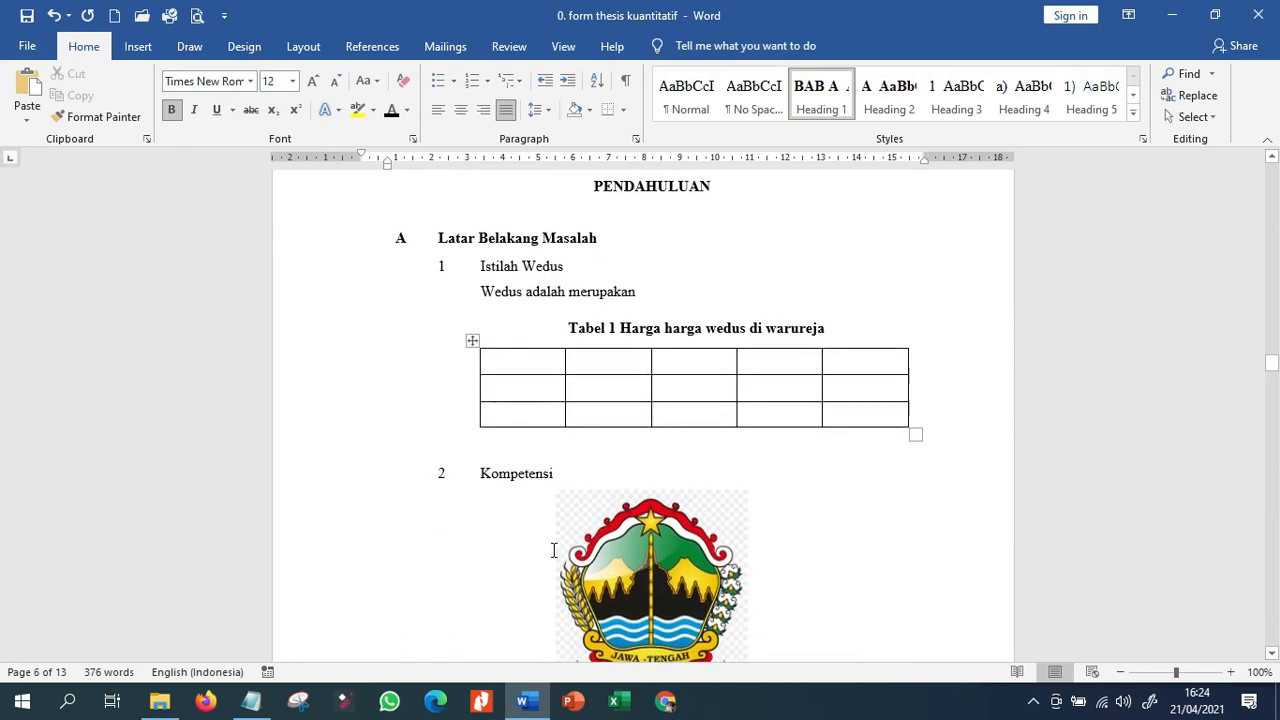
scroll(553, 550, down, 10)
scroll(553, 550, down, 11)
scroll(553, 550, down, 3)
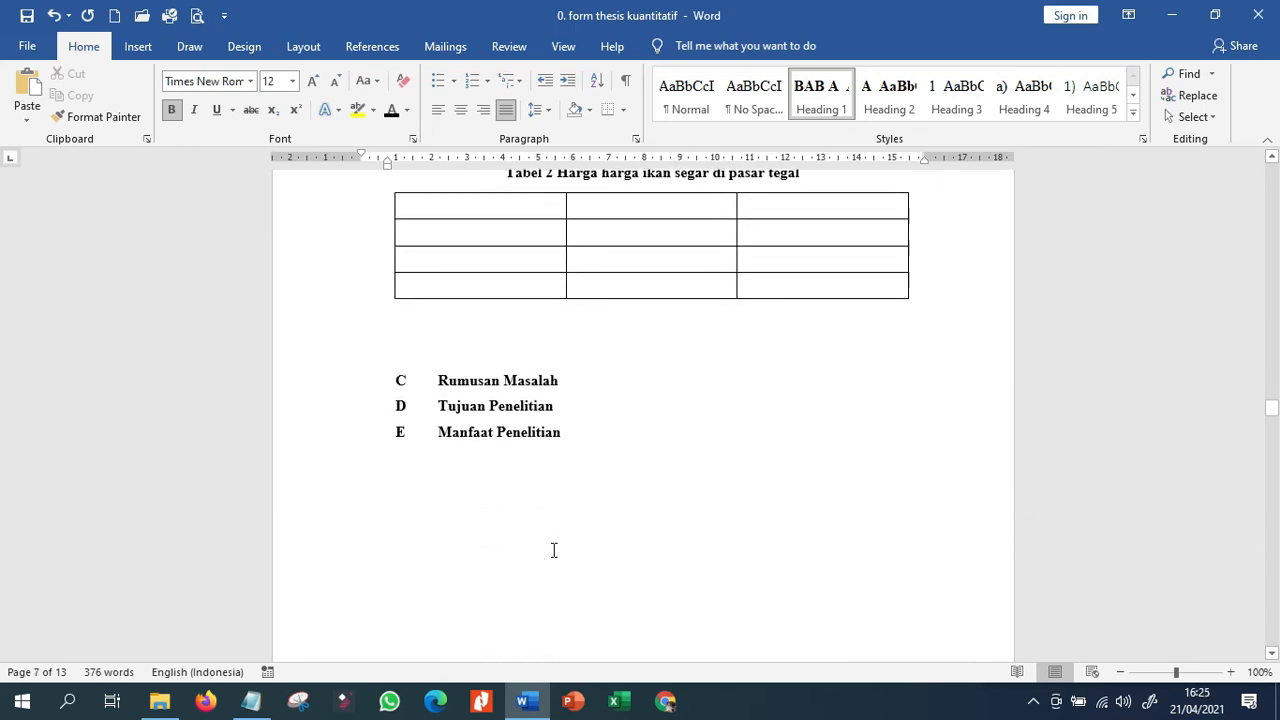
scroll(553, 550, down, 15)
scroll(553, 550, down, 7)
scroll(553, 550, down, 10)
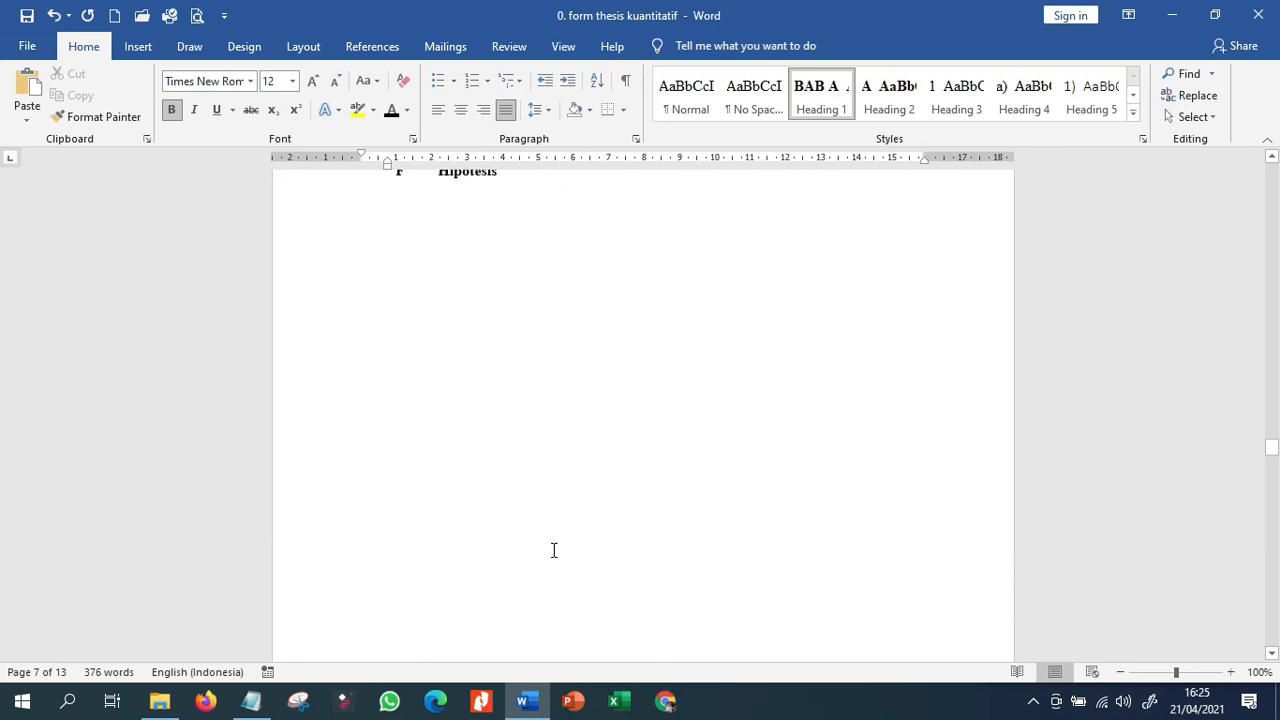
scroll(553, 550, down, 1)
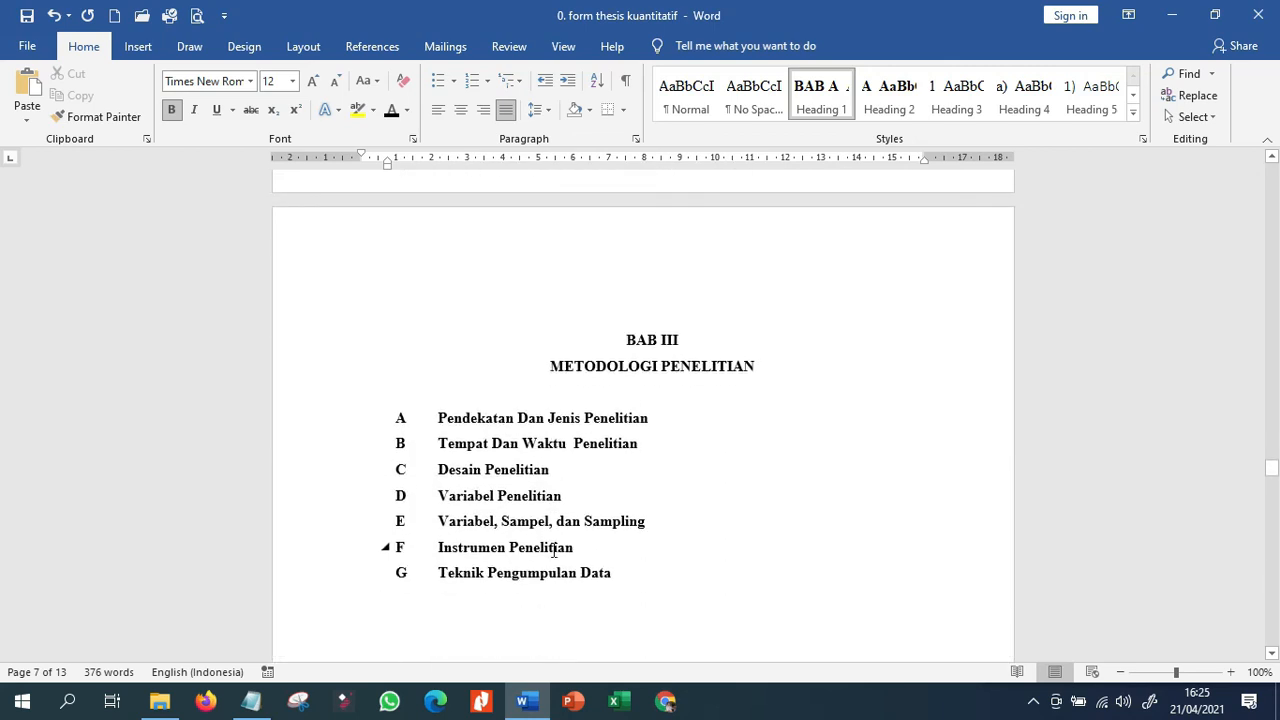
scroll(553, 550, down, 1)
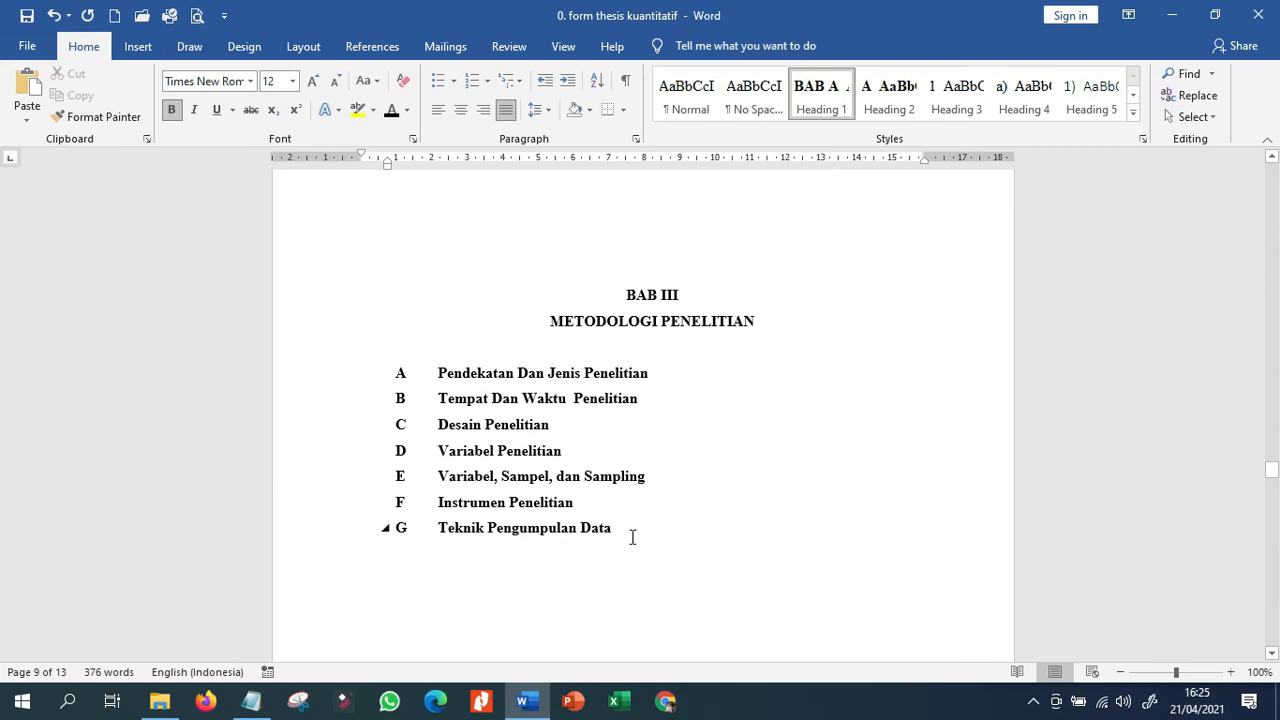
scroll(633, 537, down, 2)
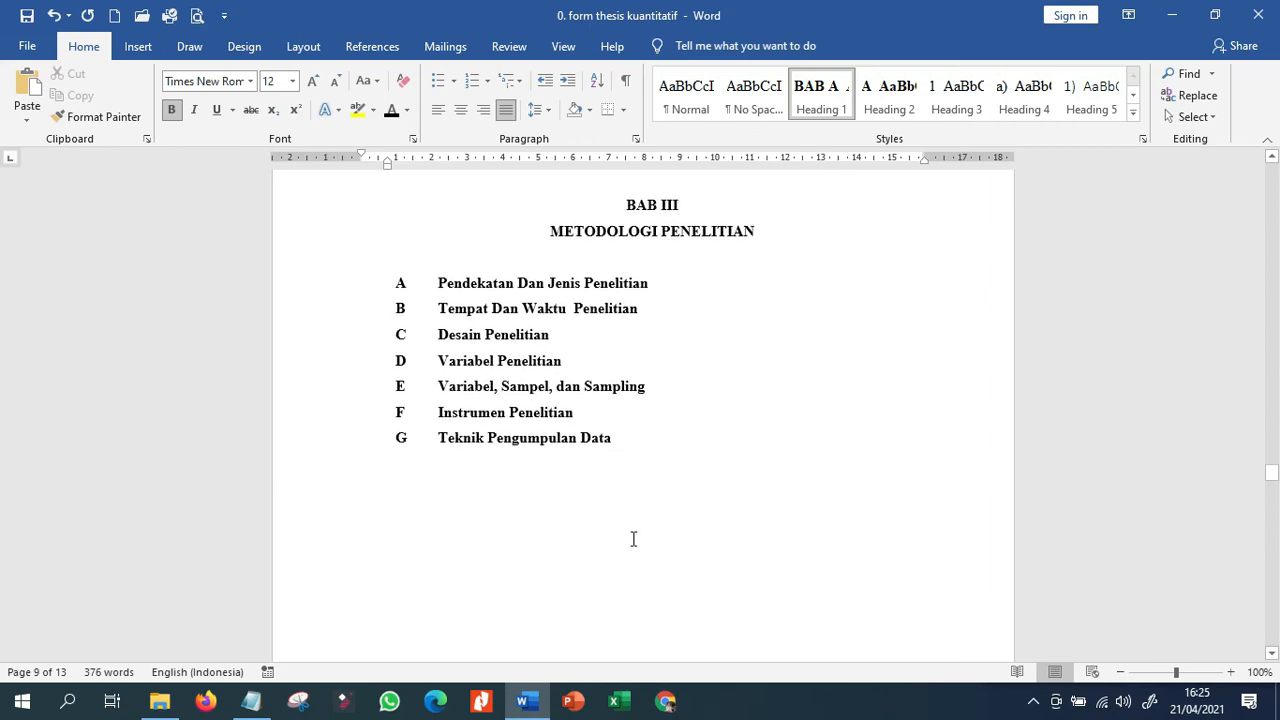
click(1033, 701)
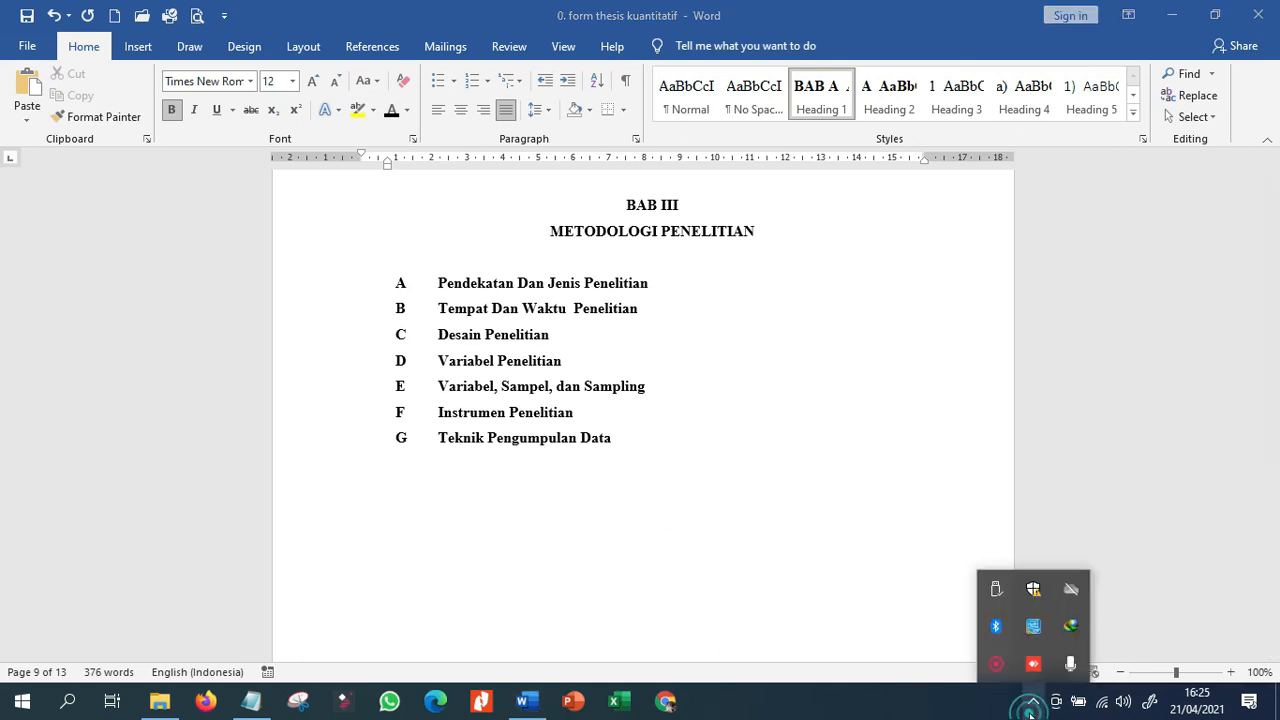